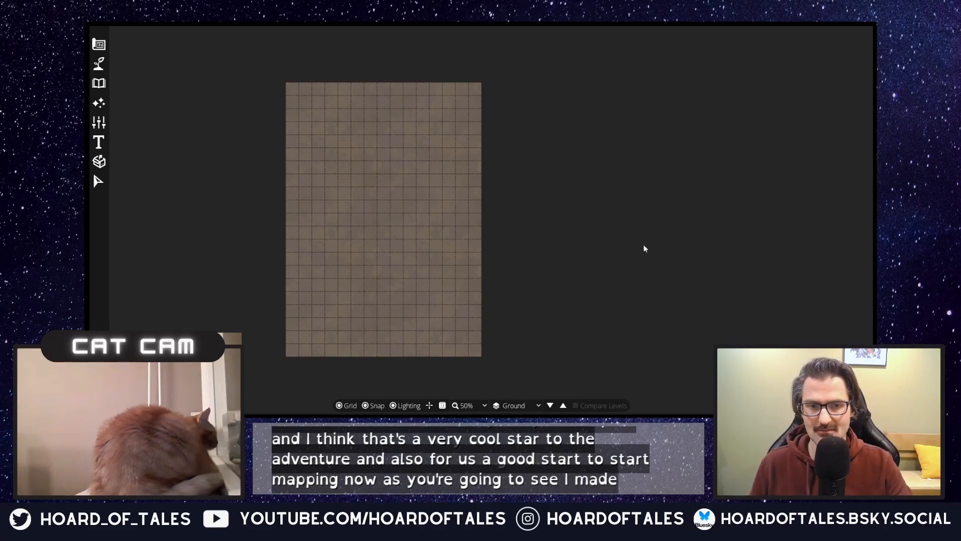
scroll(436, 228, up, 2)
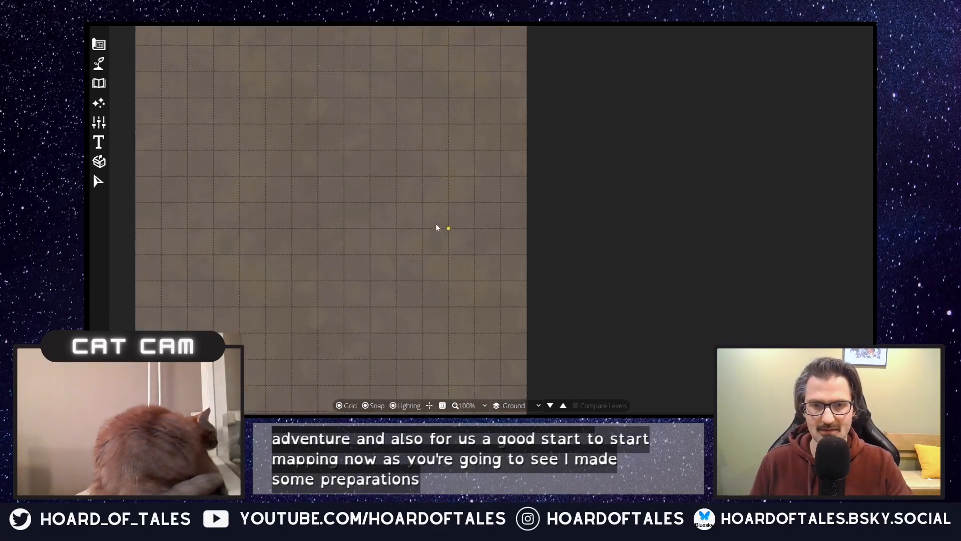
scroll(437, 228, down, 2)
scroll(435, 226, up, 1)
scroll(435, 225, down, 1)
scroll(391, 231, up, 1)
scroll(387, 228, down, 1)
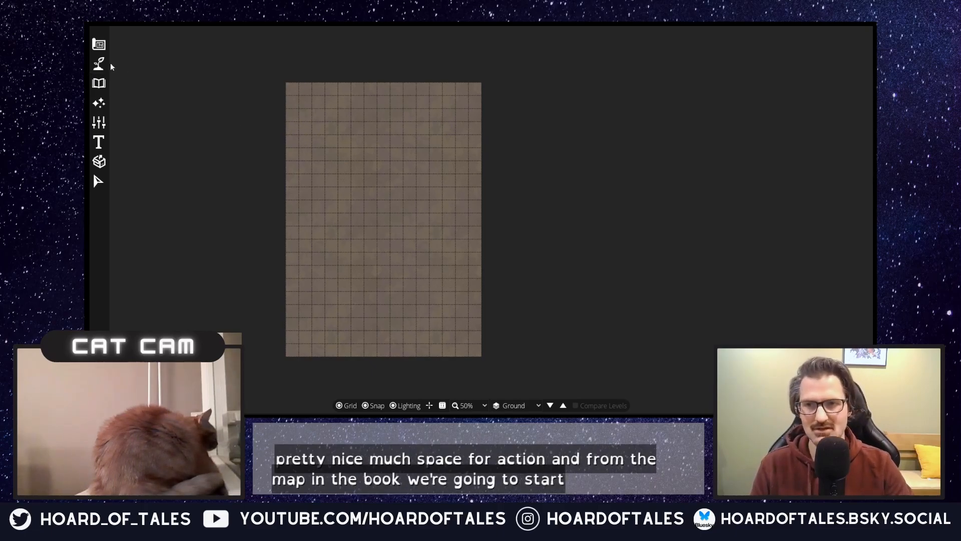
Step: Fill the whole map with Terrain Gravel using the Terrain Brush
click(96, 68)
click(130, 81)
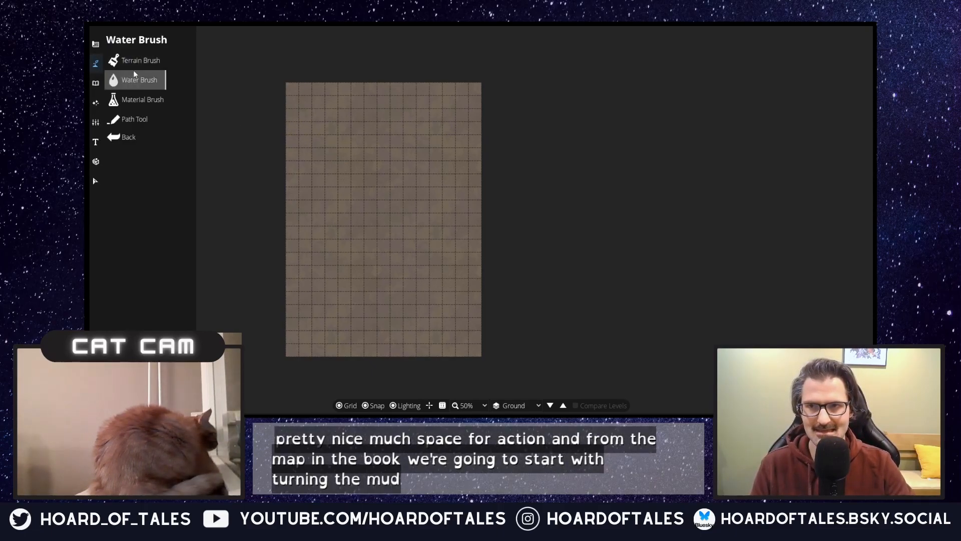
click(136, 61)
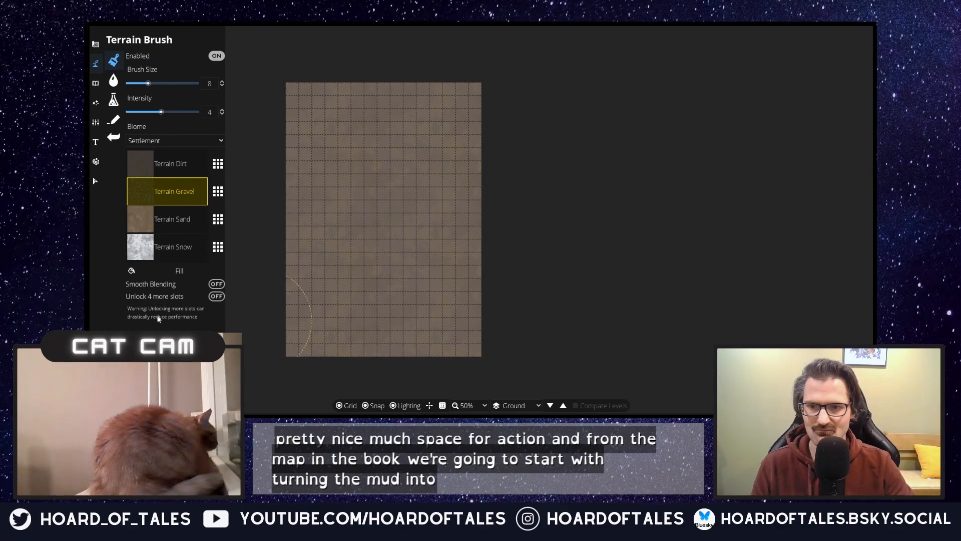
click(181, 270)
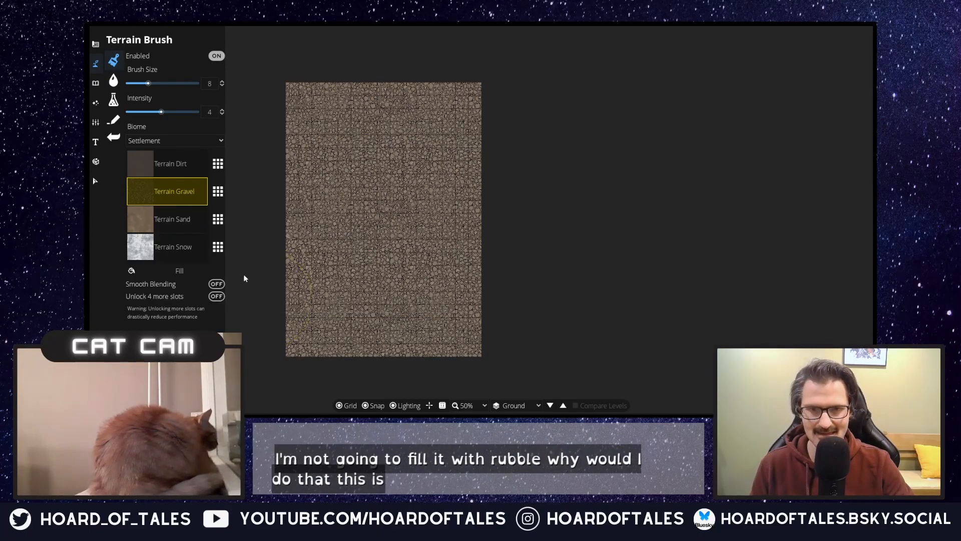
Step: Unlock four more terrain slots and fill the whole map with Terrain Grass
click(215, 300)
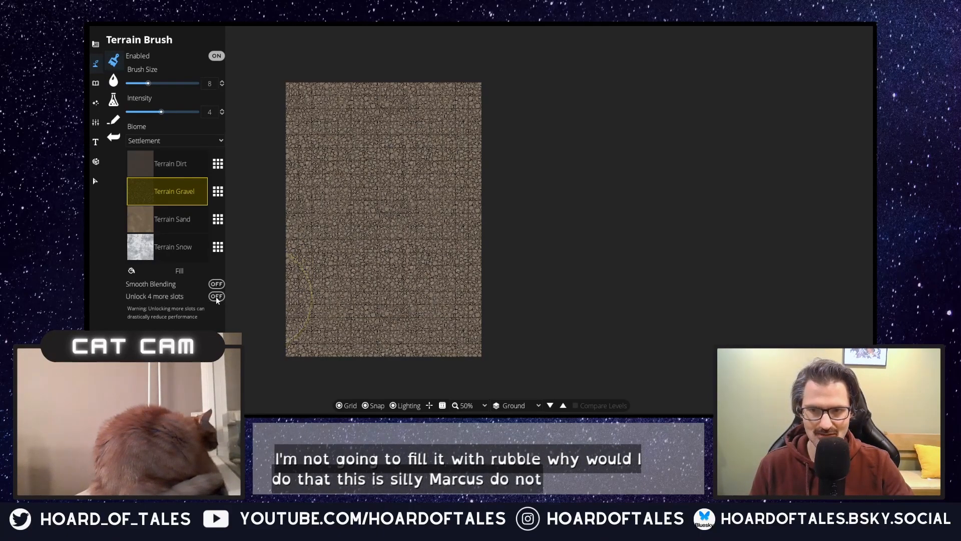
click(166, 304)
scroll(386, 166, up, 15)
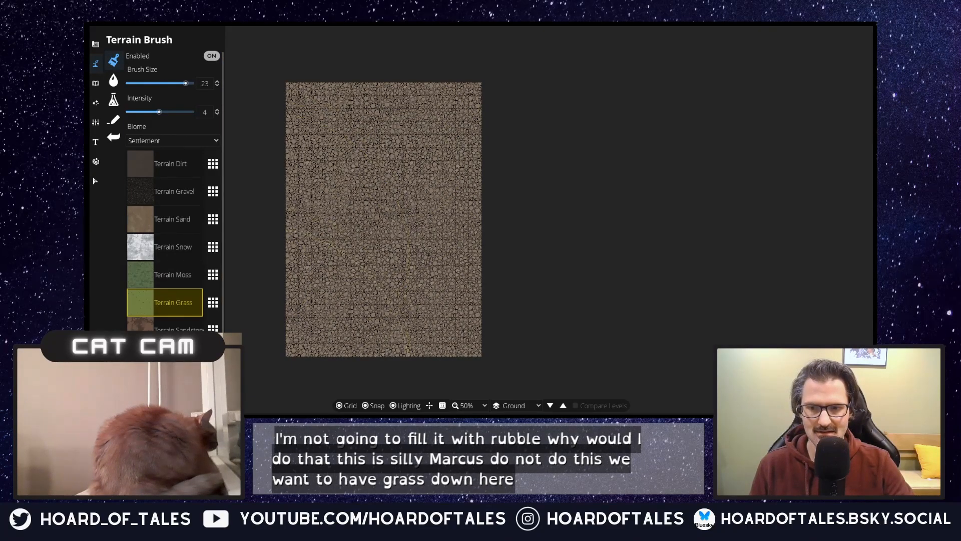
click(172, 385)
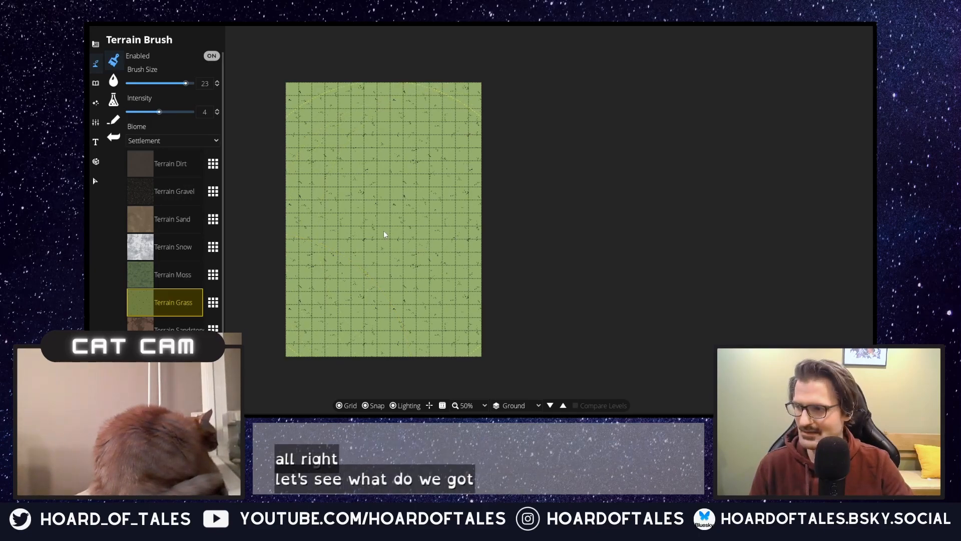
Step: Paint a Terrain Dirt trail with brush size 2 from the map's upper east edge, curving southwest toward the middle
scroll(405, 216, down, 2)
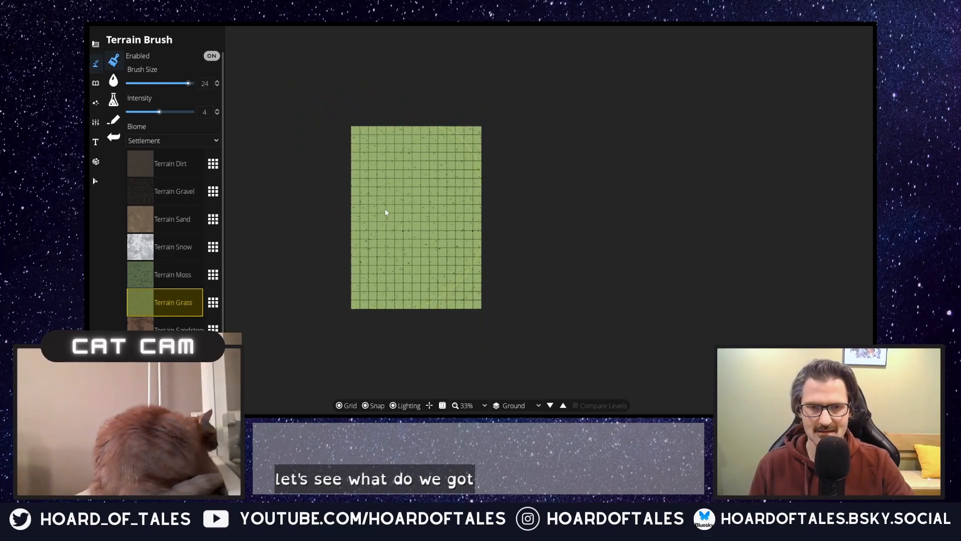
scroll(393, 218, up, 2)
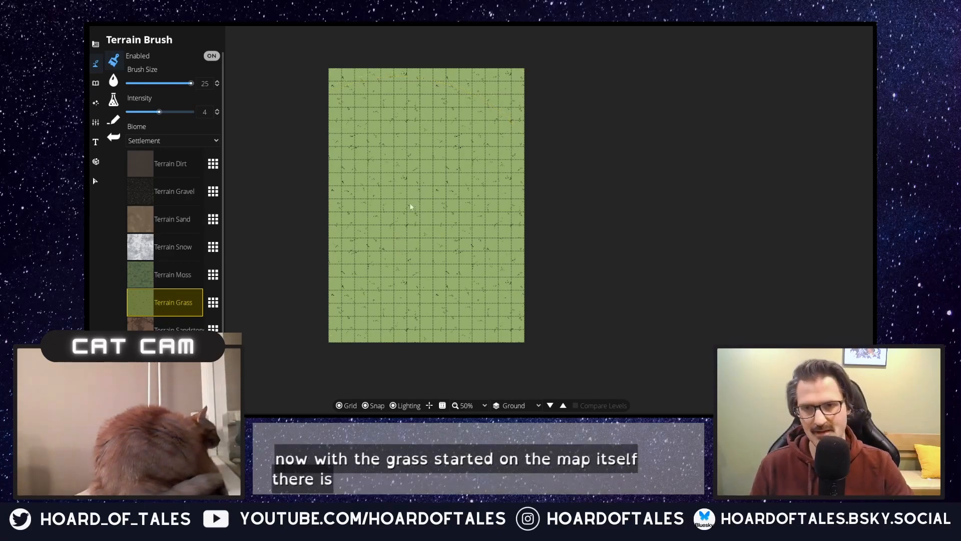
click(187, 163)
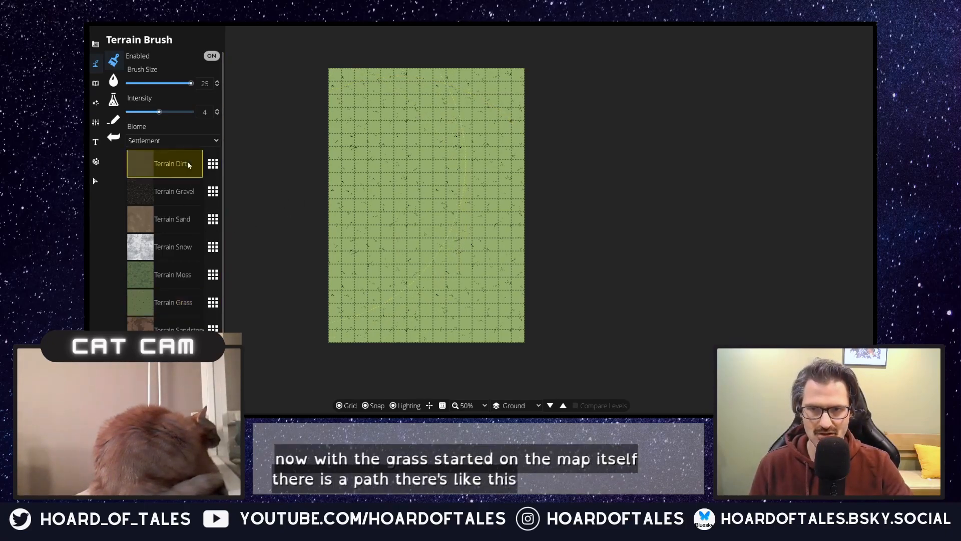
scroll(465, 146, down, 2)
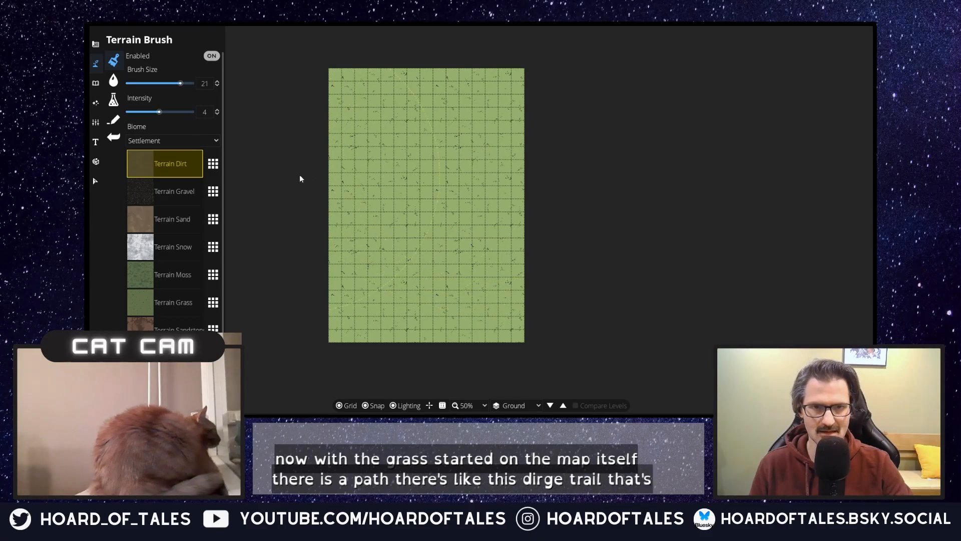
scroll(439, 183, down, 3)
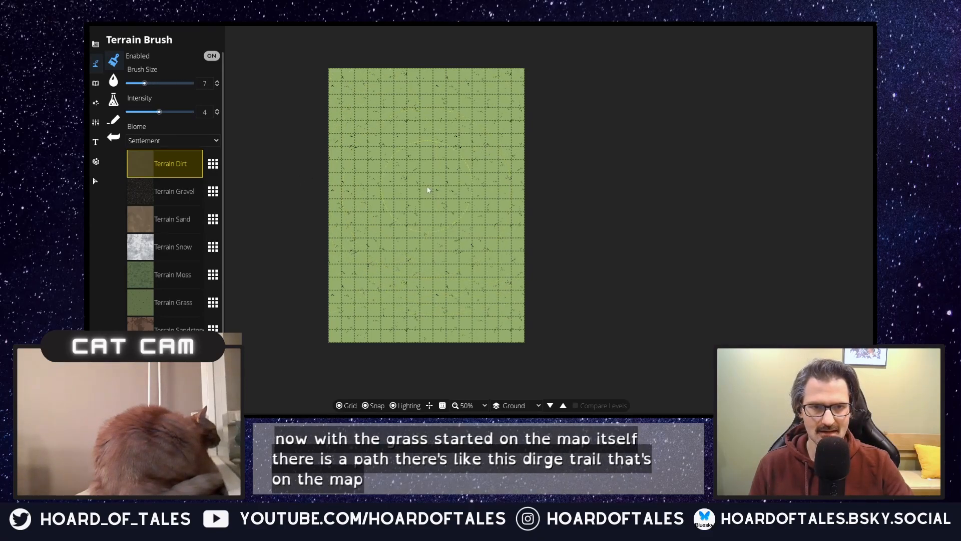
scroll(428, 190, down, 3)
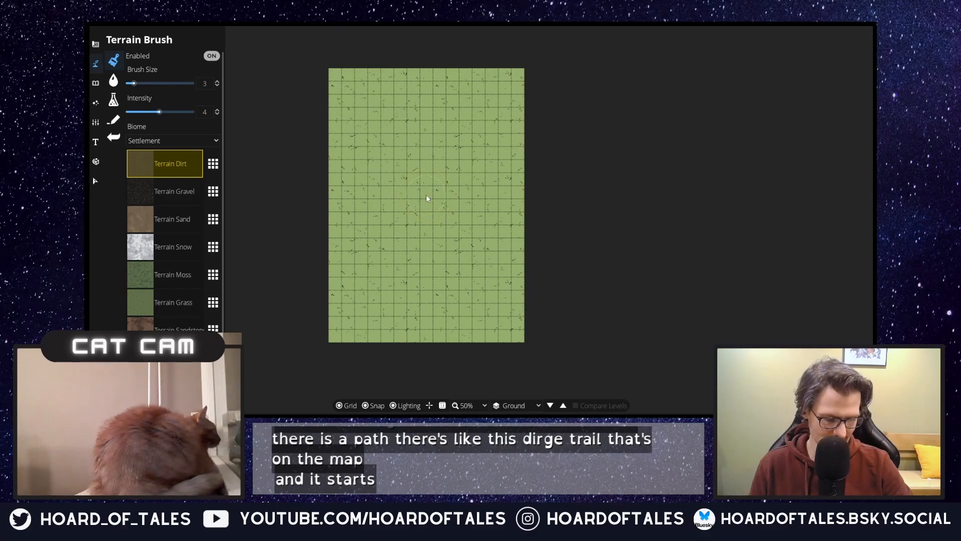
scroll(505, 92, down, 1)
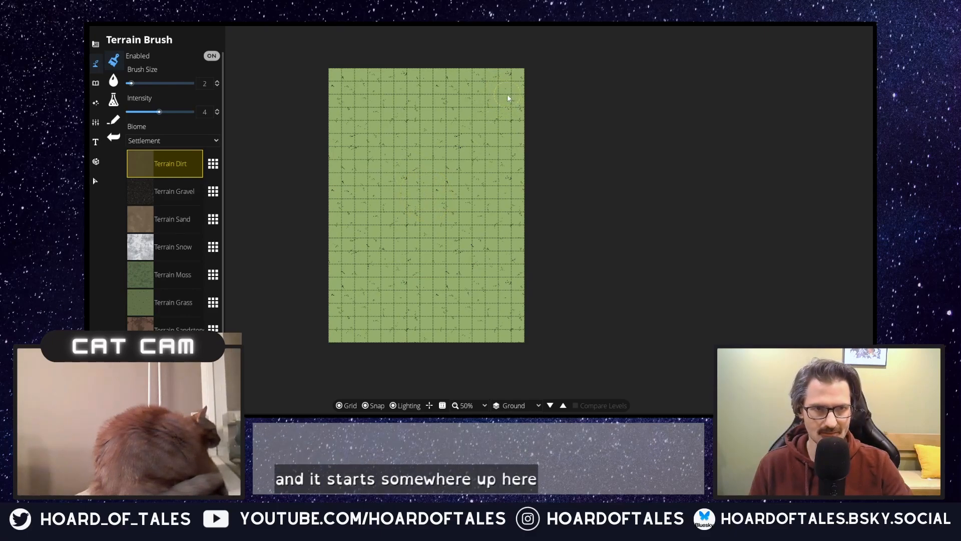
drag(513, 92, 500, 103)
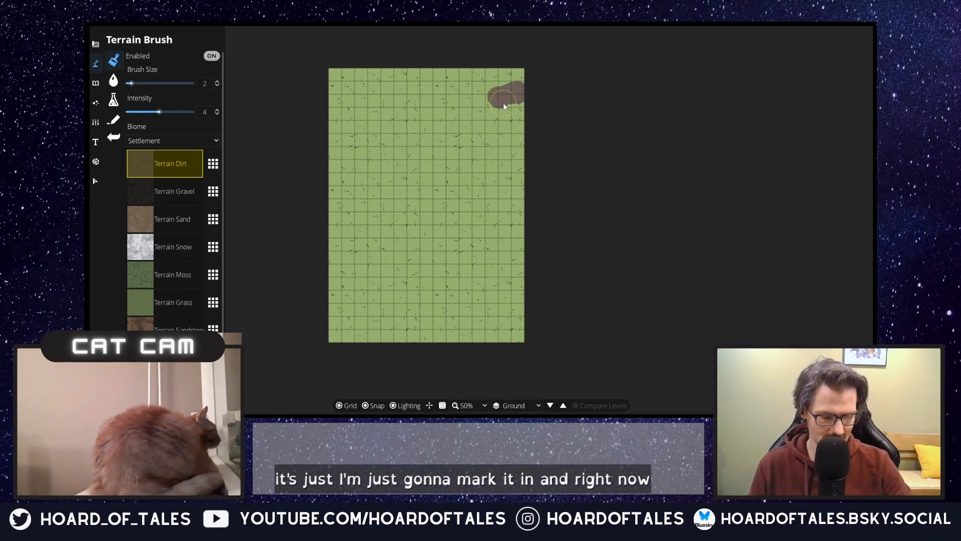
click(478, 97)
drag(475, 94, 478, 104)
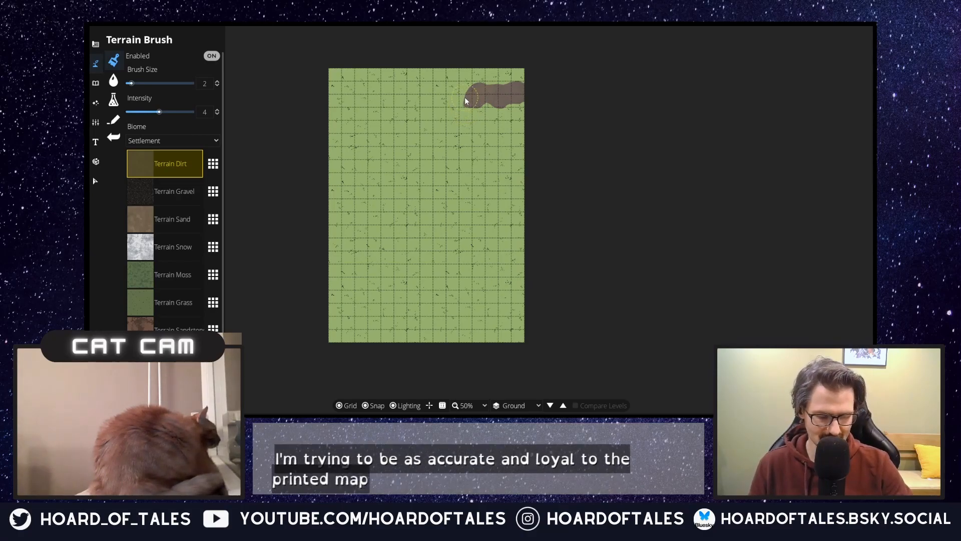
mouse_move(465, 99)
mouse_down()
mouse_move(455, 107)
mouse_move(463, 115)
mouse_move(449, 109)
mouse_move(406, 149)
mouse_move(417, 153)
mouse_move(401, 154)
mouse_up()
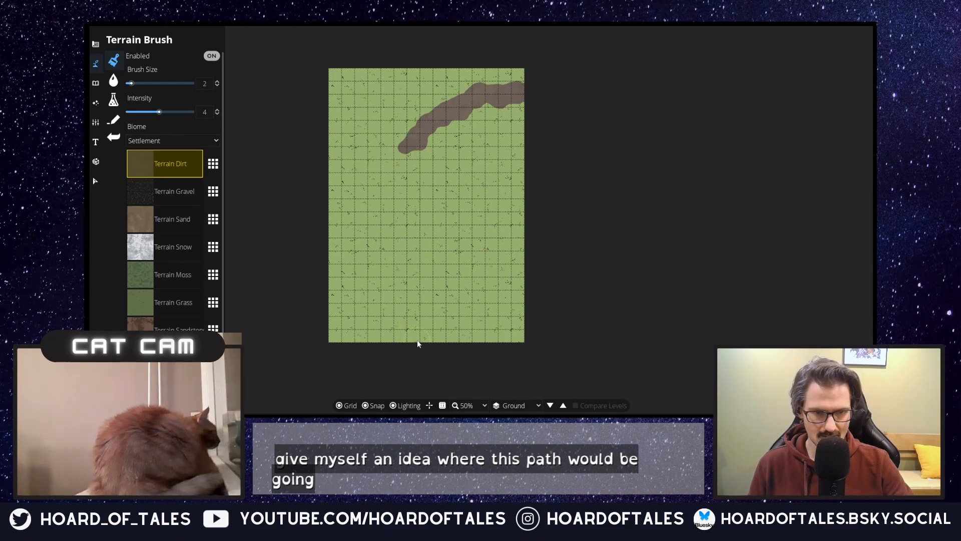
Step: Continue the dirt trail south from the bend down to the map's bottom edge
mouse_move(419, 333)
mouse_down()
mouse_move(426, 341)
mouse_move(414, 314)
mouse_move(423, 321)
mouse_move(422, 307)
mouse_up()
mouse_move(406, 153)
mouse_down()
mouse_move(421, 170)
mouse_move(419, 156)
mouse_move(429, 188)
mouse_move(417, 176)
mouse_move(410, 203)
mouse_move(429, 213)
mouse_move(416, 227)
mouse_move(417, 242)
mouse_move(427, 234)
mouse_move(414, 262)
mouse_move(417, 250)
mouse_move(417, 272)
mouse_move(427, 274)
mouse_move(425, 266)
mouse_move(411, 292)
mouse_move(416, 302)
mouse_move(419, 276)
mouse_move(425, 296)
mouse_up()
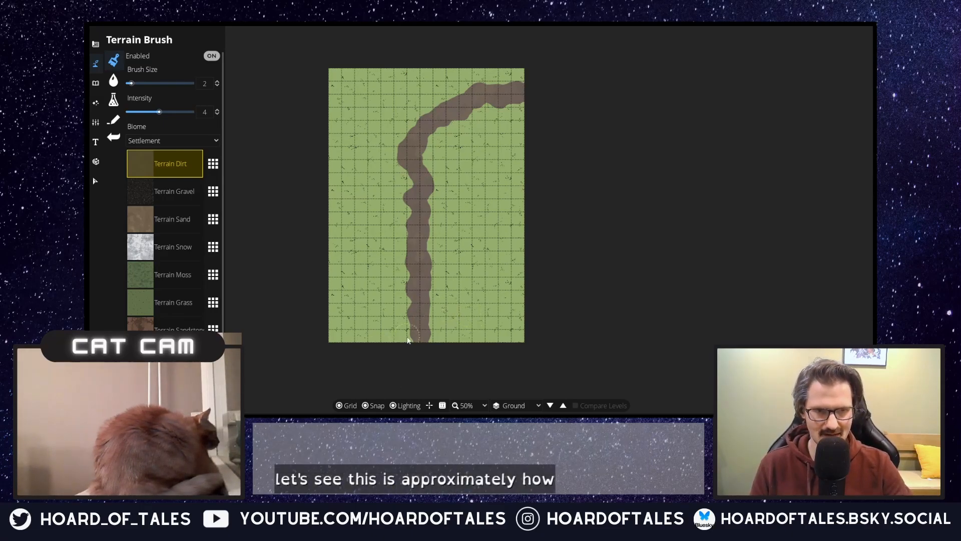
drag(410, 334, 409, 334)
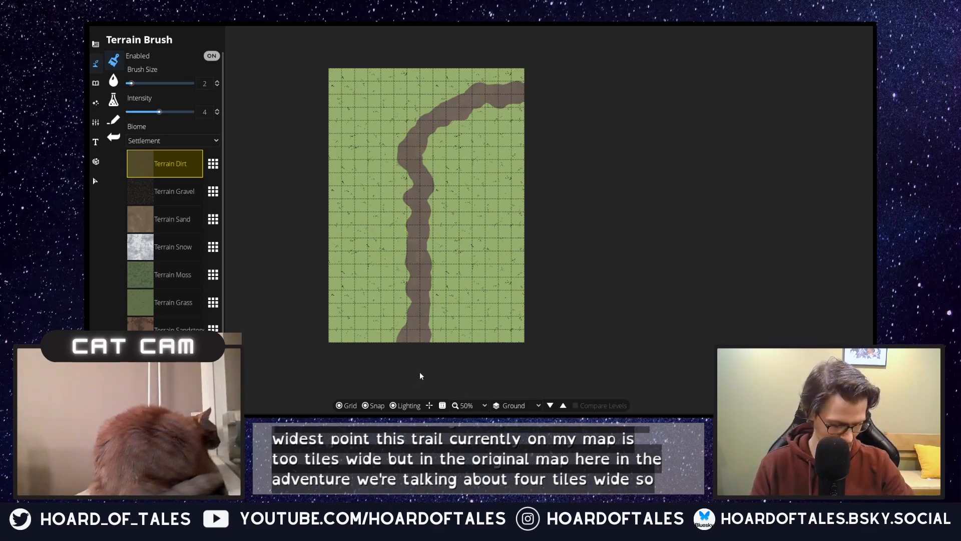
Step: Widen the dirt trail along its western side and on both edges of the upper stretch, including the inner bend
mouse_move(407, 317)
mouse_down()
mouse_move(403, 235)
mouse_move(413, 239)
mouse_move(398, 174)
mouse_move(402, 188)
mouse_move(408, 134)
mouse_move(422, 141)
mouse_move(439, 130)
mouse_move(418, 116)
mouse_move(412, 125)
mouse_move(430, 109)
mouse_up()
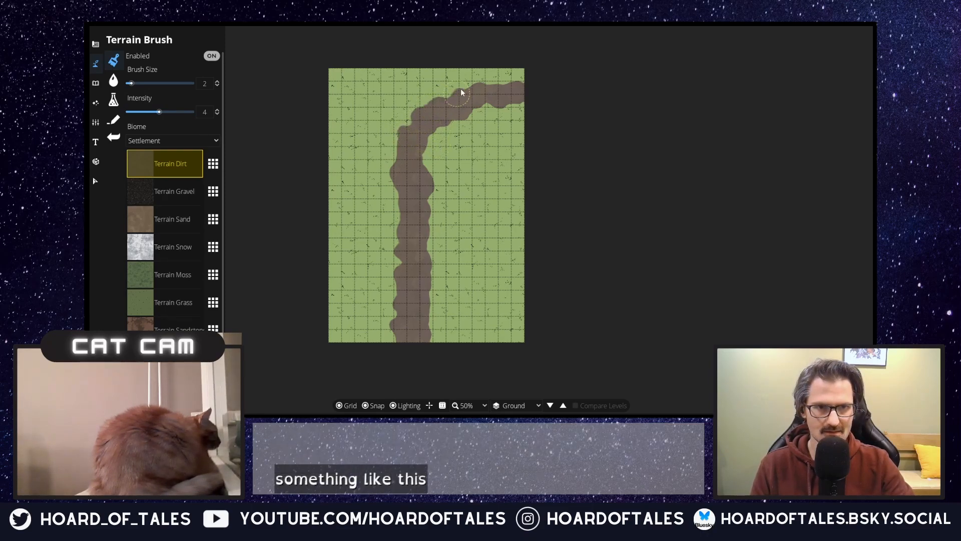
drag(514, 86, 510, 105)
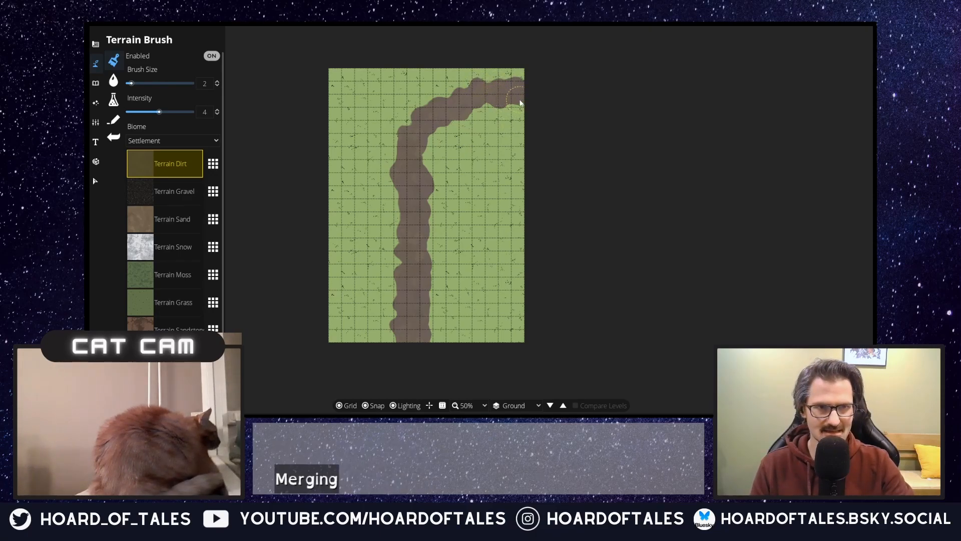
mouse_move(518, 107)
mouse_down()
mouse_move(498, 112)
mouse_move(506, 117)
mouse_move(473, 115)
mouse_move(493, 120)
mouse_move(485, 111)
mouse_move(427, 136)
mouse_up()
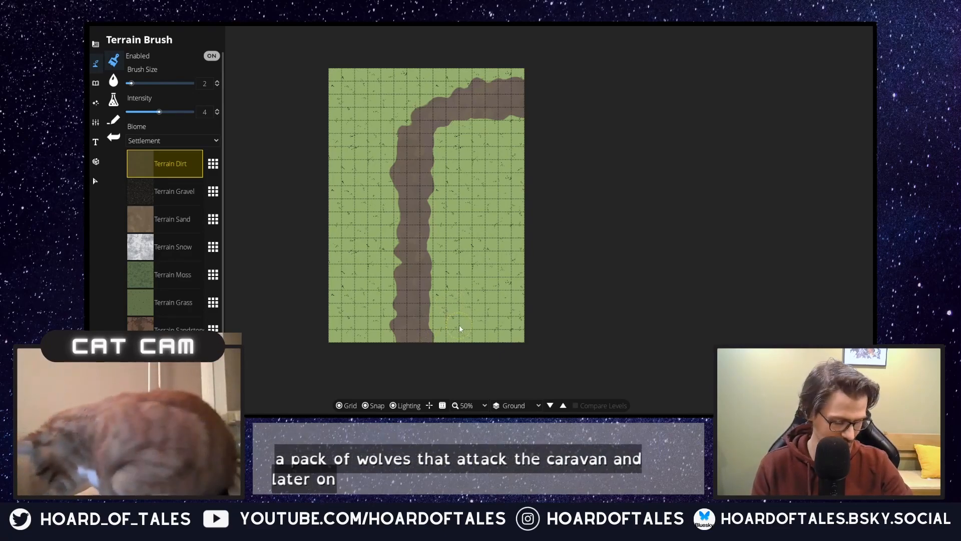
Step: Widen the dirt trail's vertical stretch along its eastern side and fill out the outer edge of the upper bend
click(436, 335)
drag(437, 322, 439, 278)
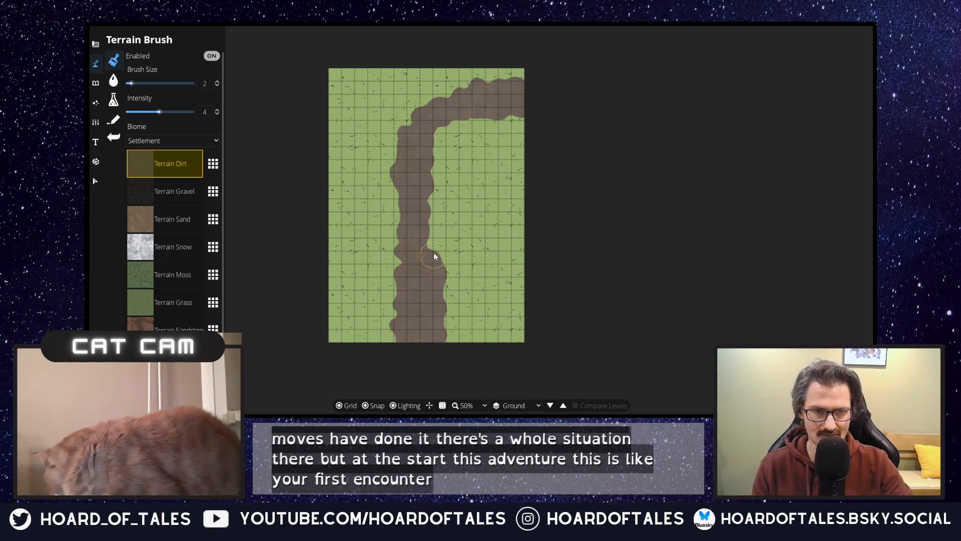
click(437, 221)
drag(438, 222, 440, 129)
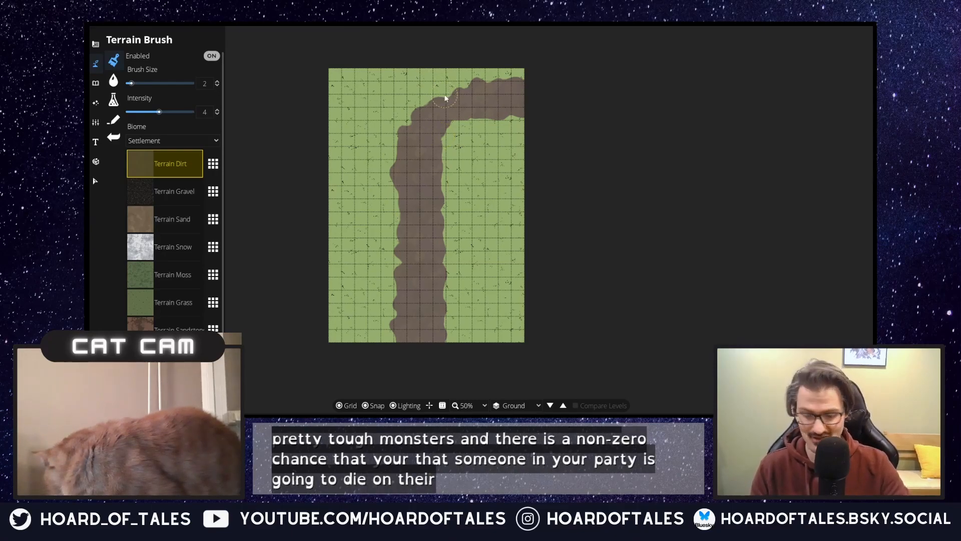
drag(446, 95, 439, 99)
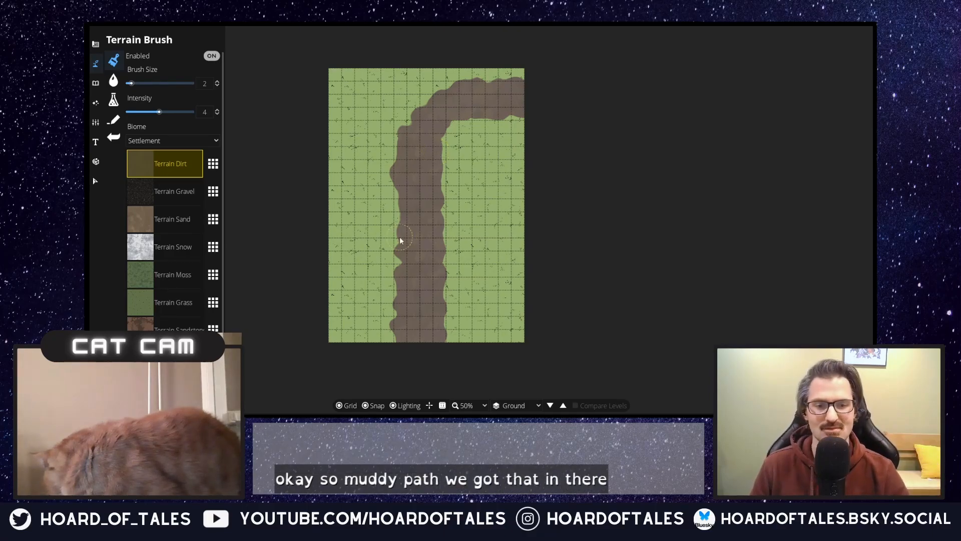
scroll(399, 236, up, 2)
scroll(420, 233, down, 1)
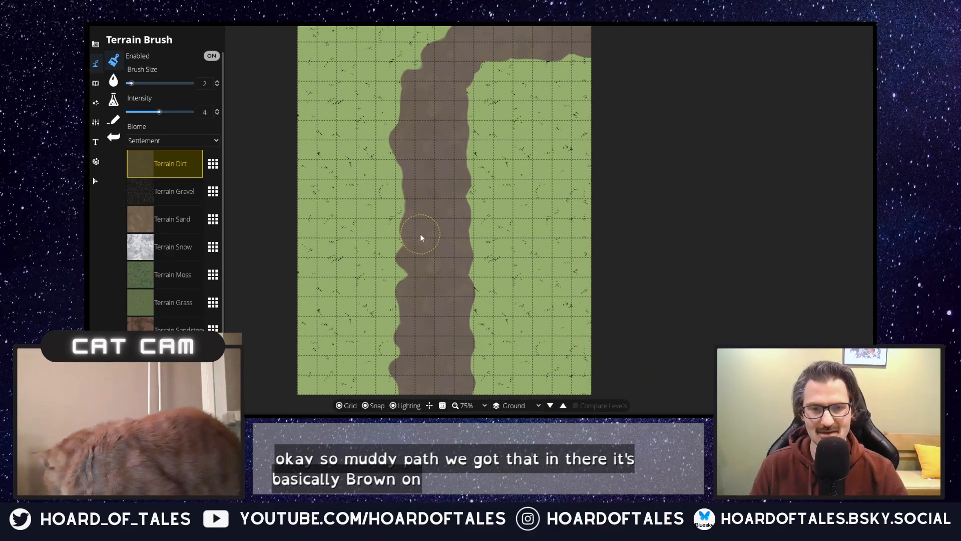
scroll(420, 233, down, 1)
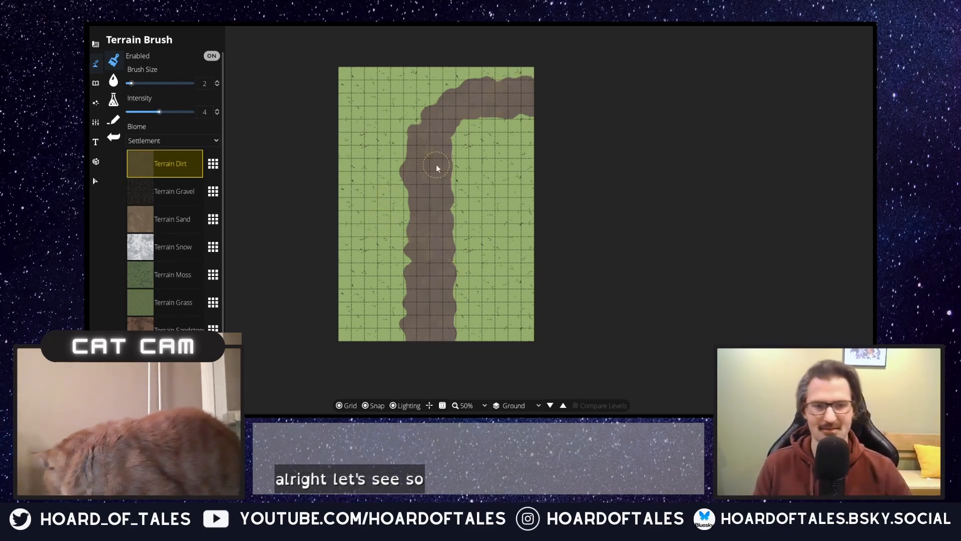
Step: Switch to the Object Tool and search the object library for "carriage"
click(100, 84)
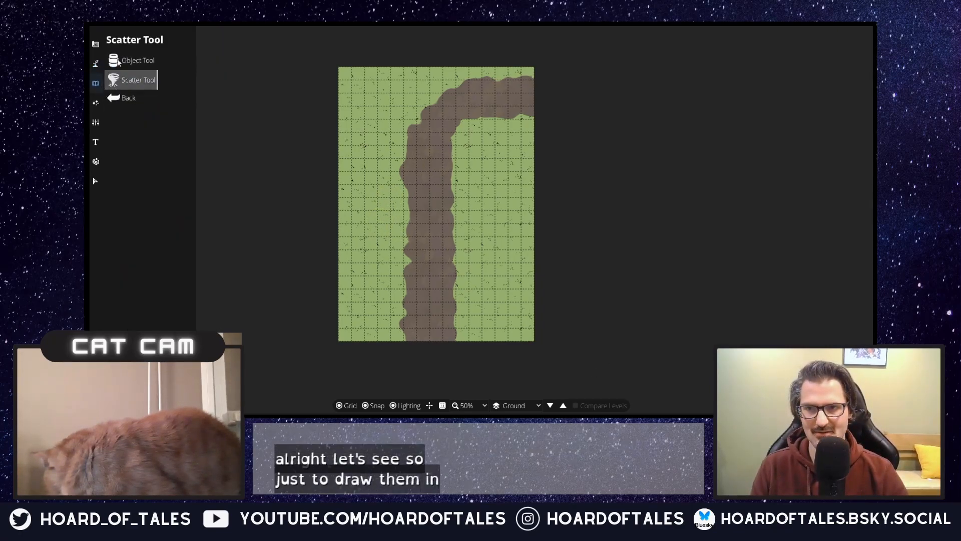
click(119, 61)
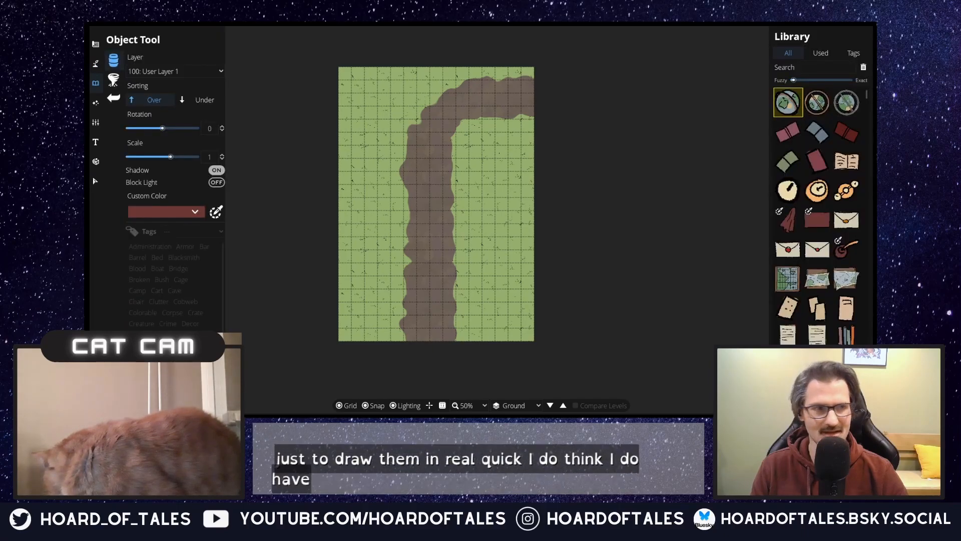
click(809, 66)
text(car)
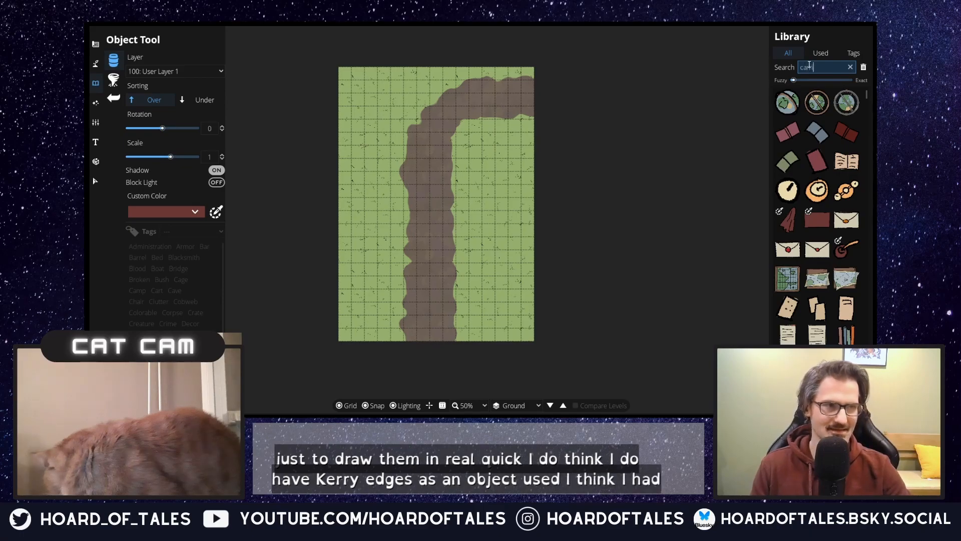
text(riage)
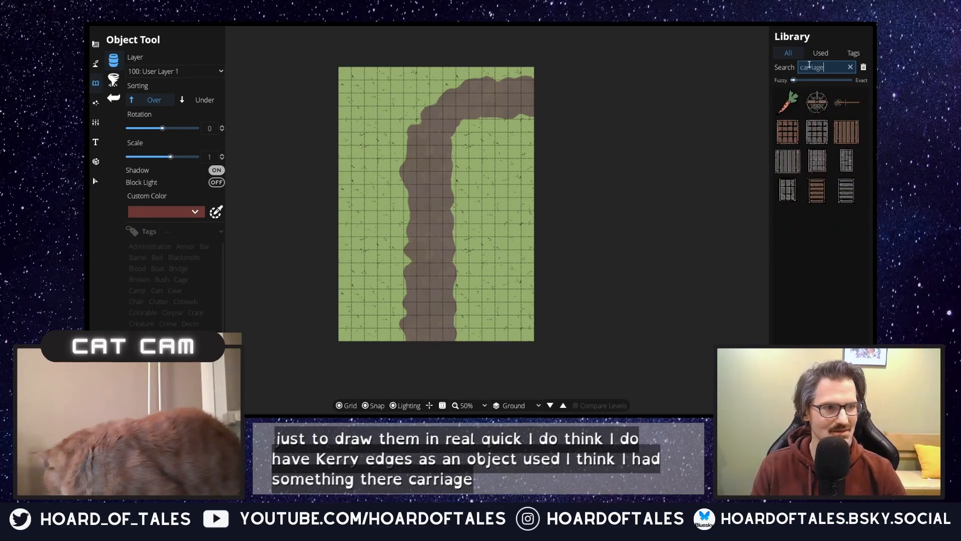
Step: Change the object library search to "cart"
key(BackSpace)
key(BackSpace)
key(BackSpace)
key(BackSpace)
key(BackSpace)
text(t)
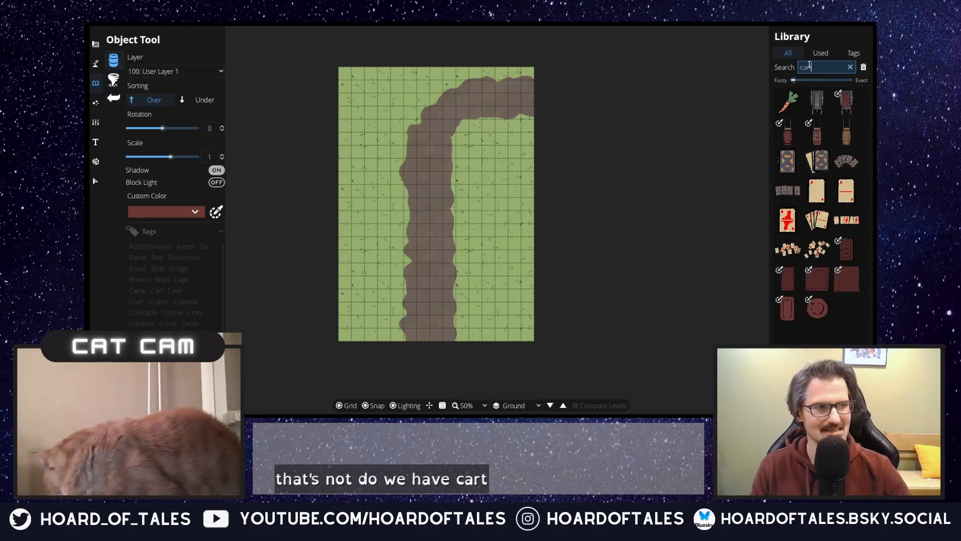
Step: Choose the plain brown cart, rotate it to -180 degrees and try it over the trail at scale 2 and scale 3
click(851, 135)
scroll(423, 251, up, 8)
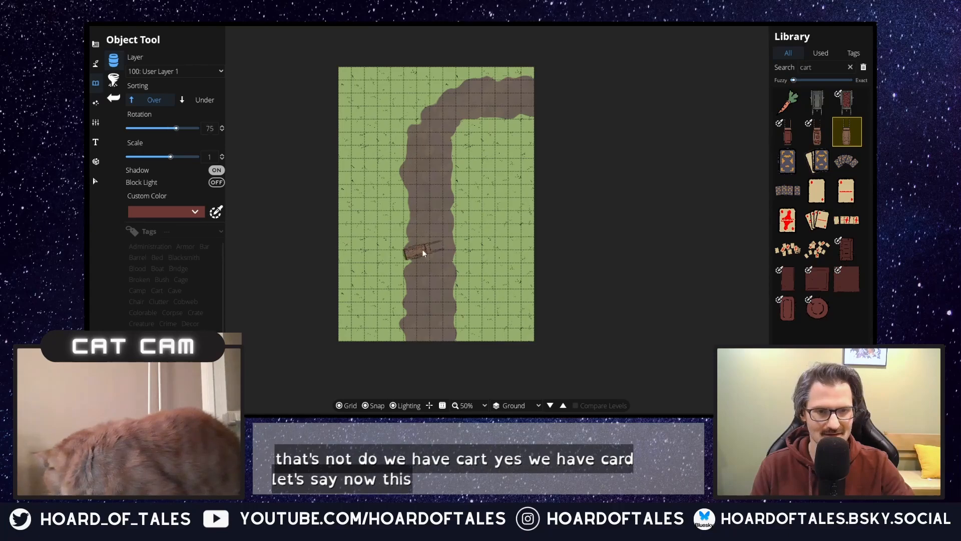
scroll(422, 251, down, 1)
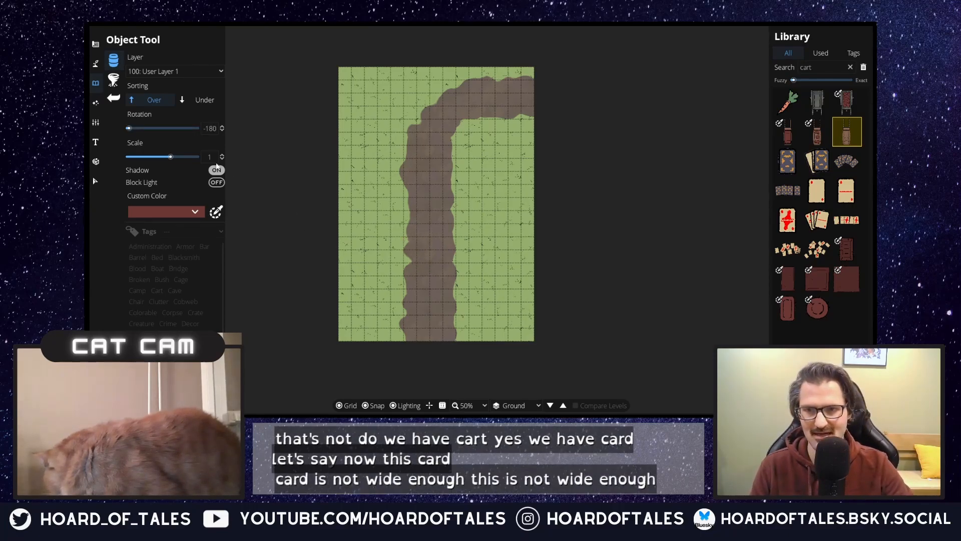
text(2)
key(Return)
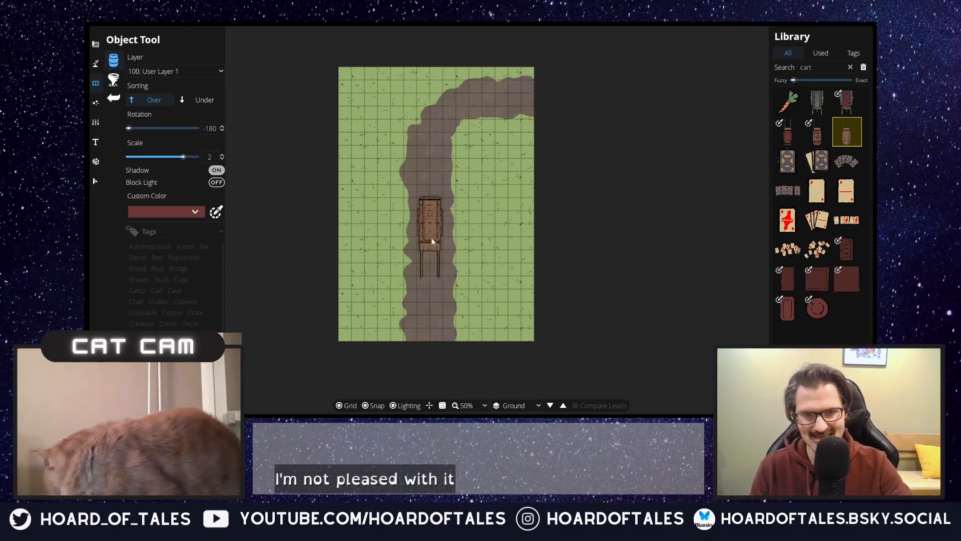
click(217, 159)
text(3)
key(Return)
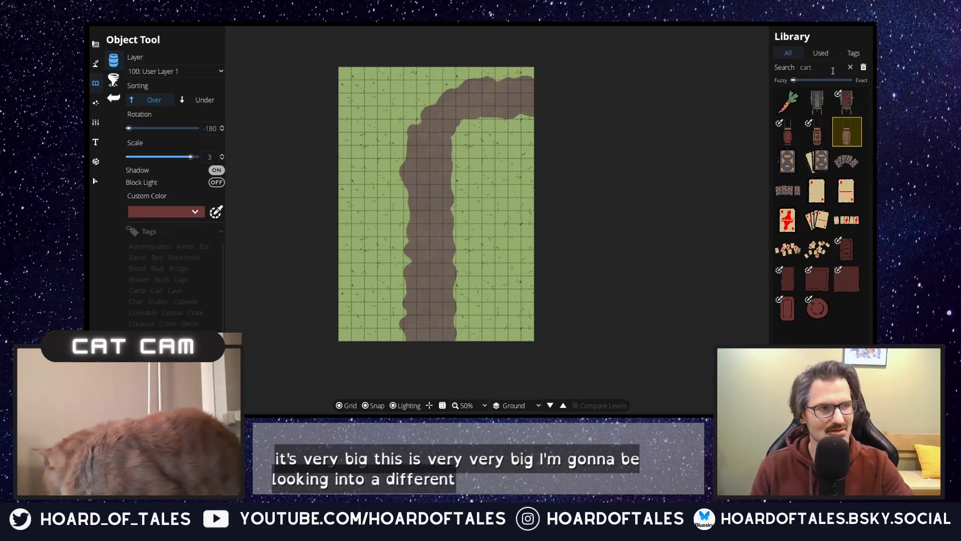
Step: Search the object library for "wagon" and preview Dragon Skull 03 over the trail
double_click(804, 68)
text(wagon)
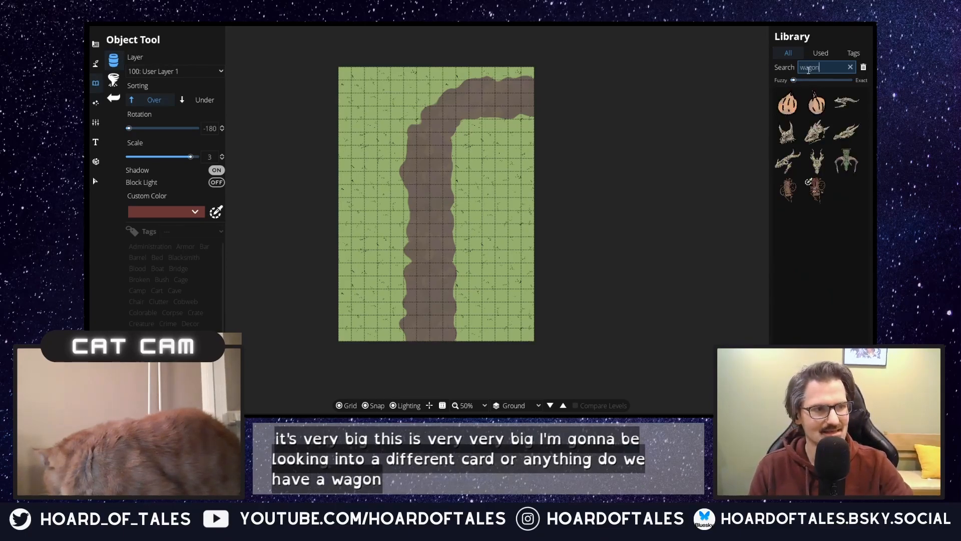
click(827, 143)
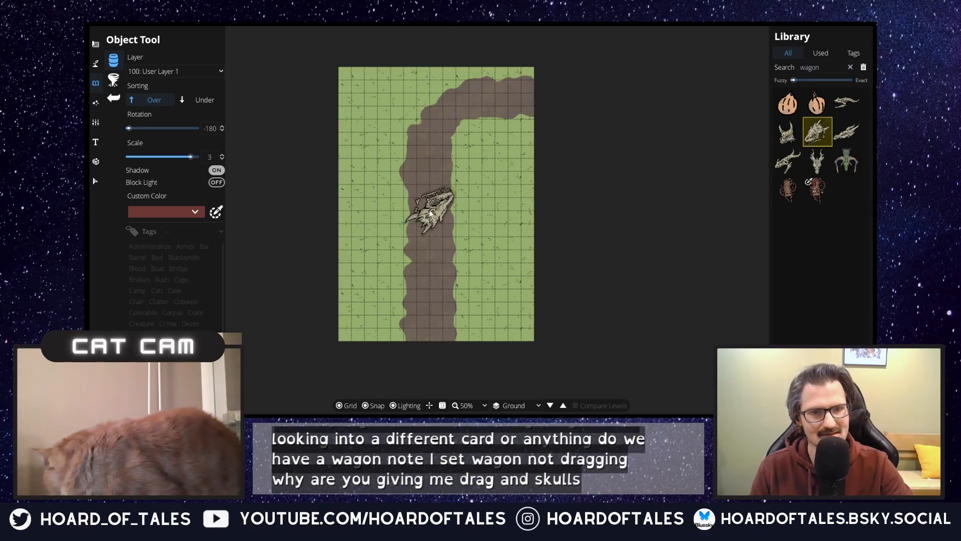
Step: Search the object library for "cart" and "carriage", and pick the brown slatted object from the carriage matches
double_click(830, 63)
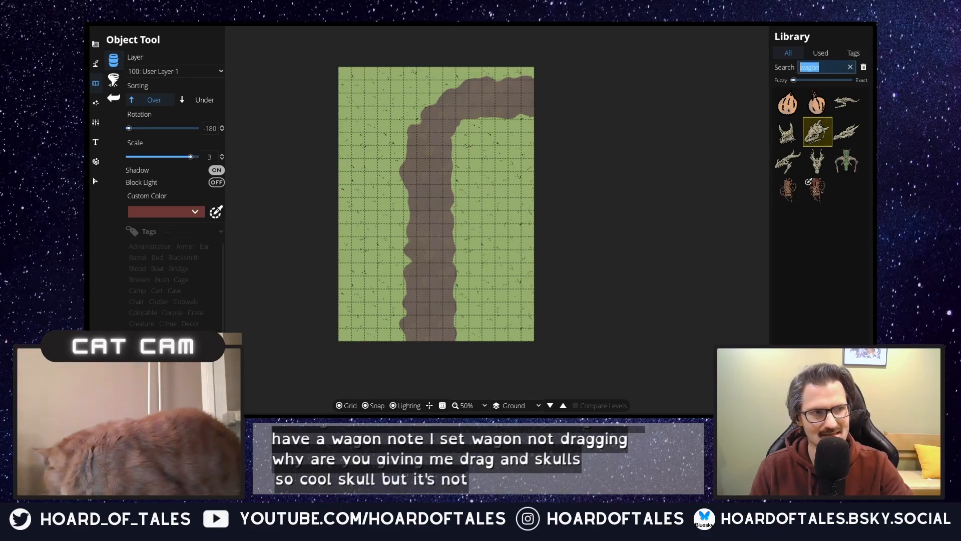
text(car)
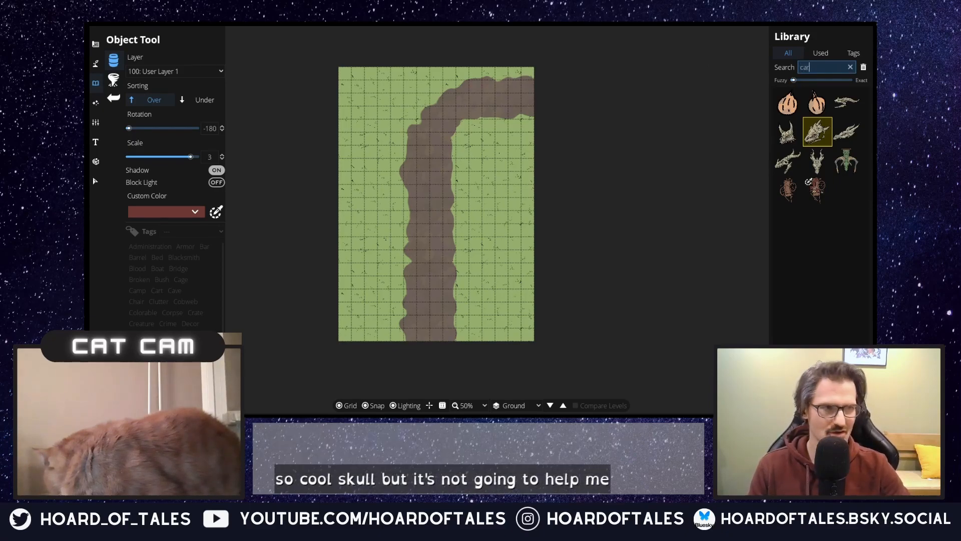
text(t)
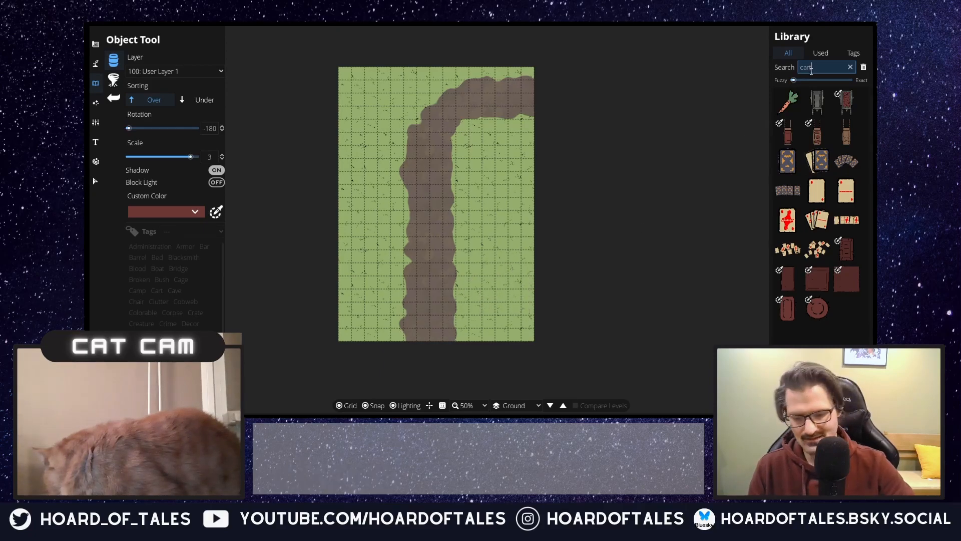
key(BackSpace)
text(riage)
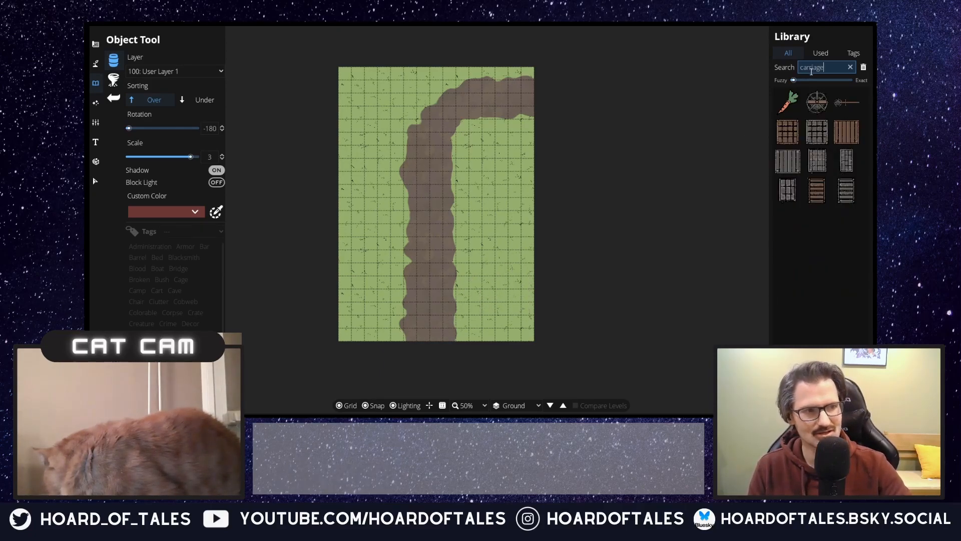
click(815, 201)
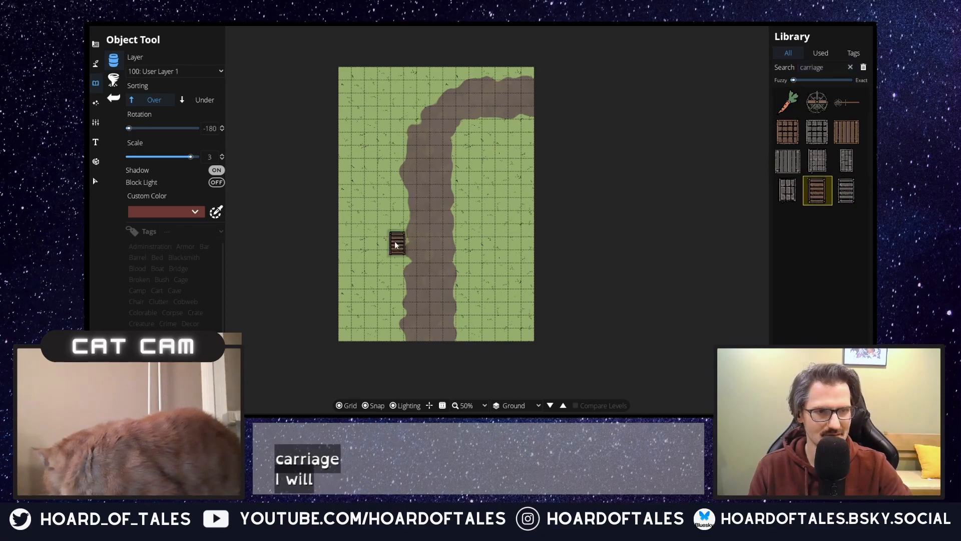
Step: Repeat the object library search for "wagon" and clear the search text
double_click(828, 66)
text(wagon)
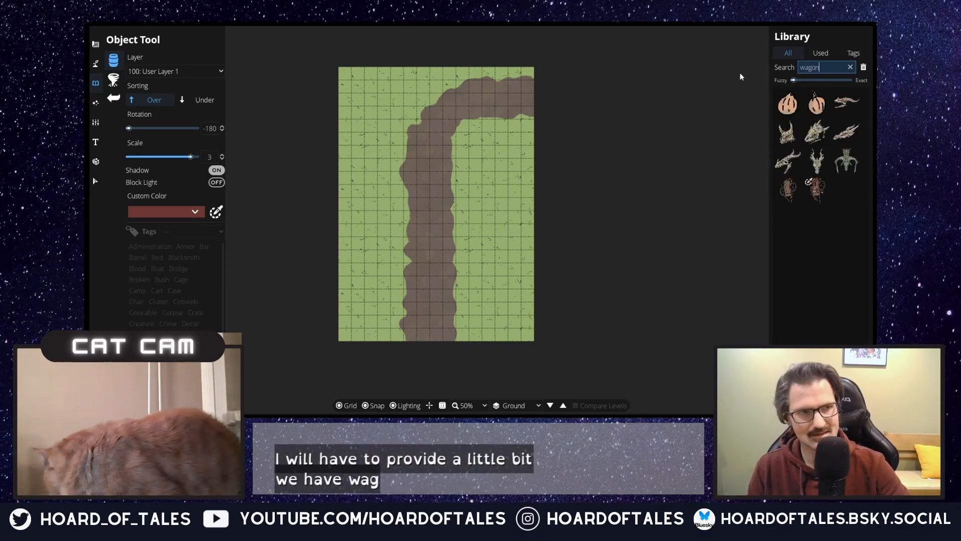
key(BackSpace)
key(BackSpace)
key(BackSpace)
key(BackSpace)
key(BackSpace)
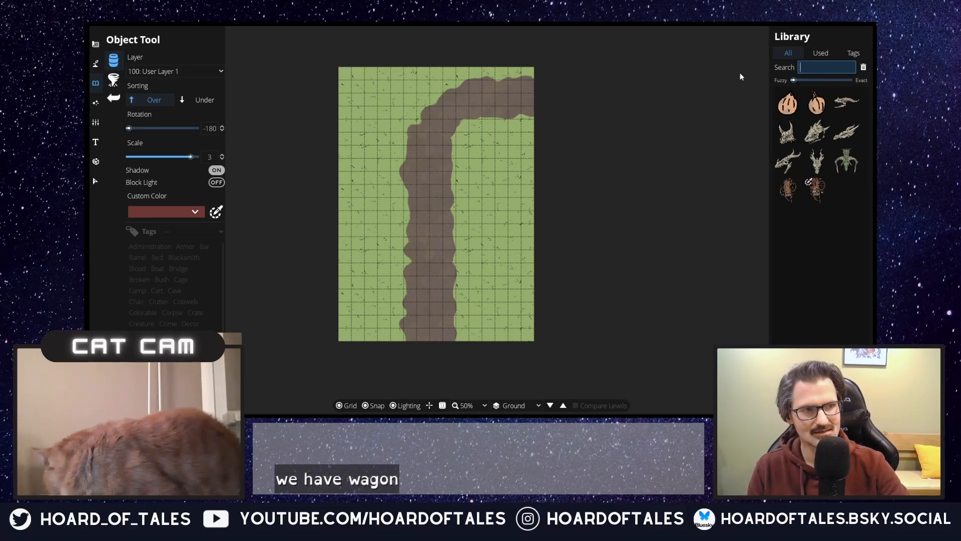
Step: Search the object library for "cart", select the plain brown cart again and set its scale to 2.5
text(cart)
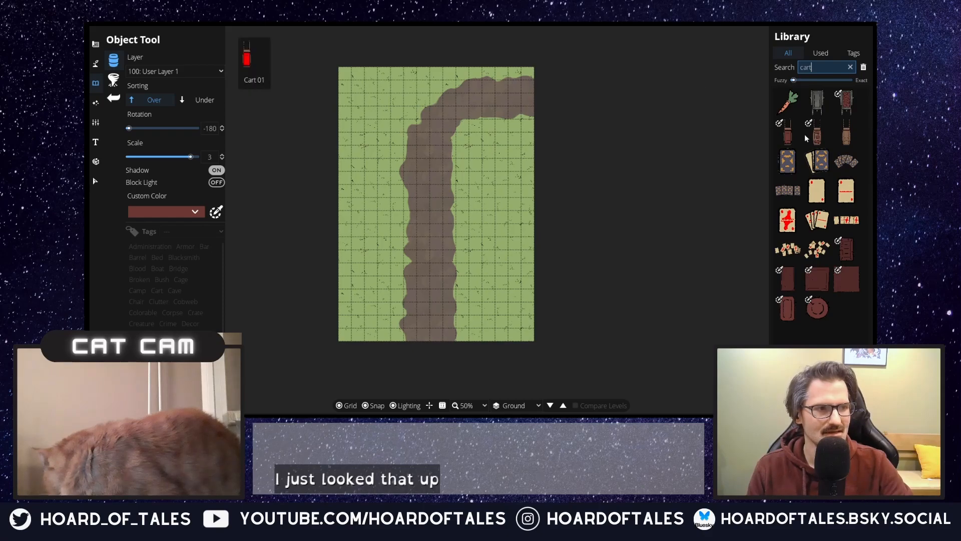
mouse_move(819, 146)
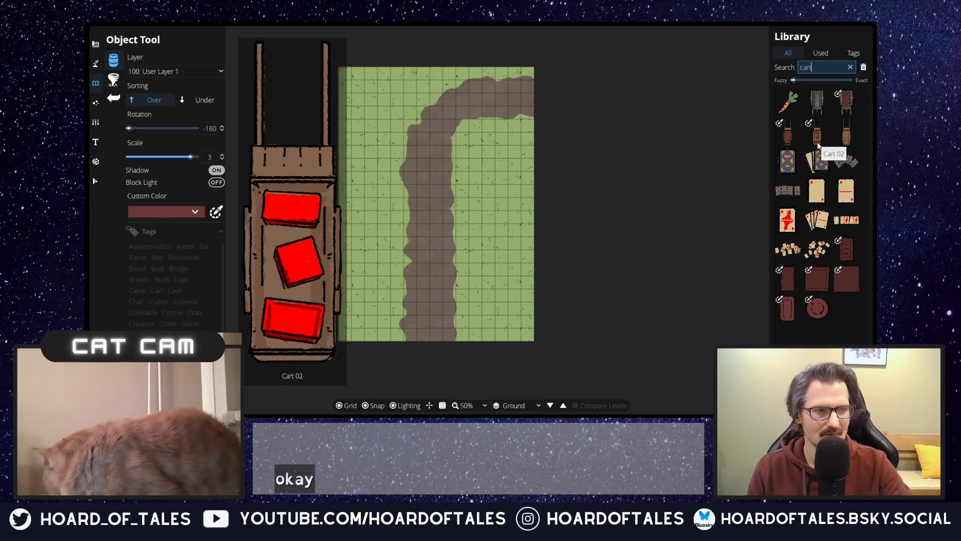
click(846, 132)
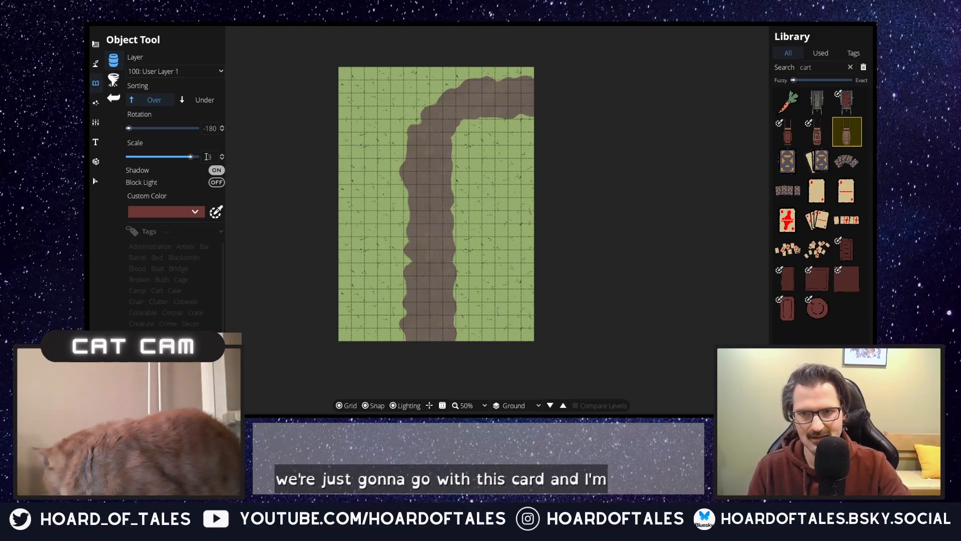
drag(213, 157, 191, 158)
text(2.5)
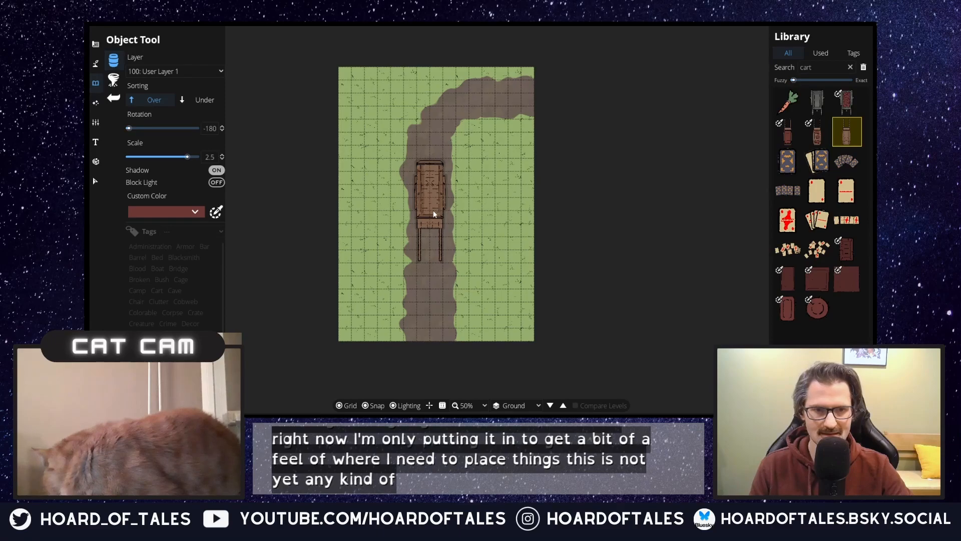
Step: Set the object layer to 200: User Layer 2 and place the cart centred on the trail's vertical stretch
click(185, 71)
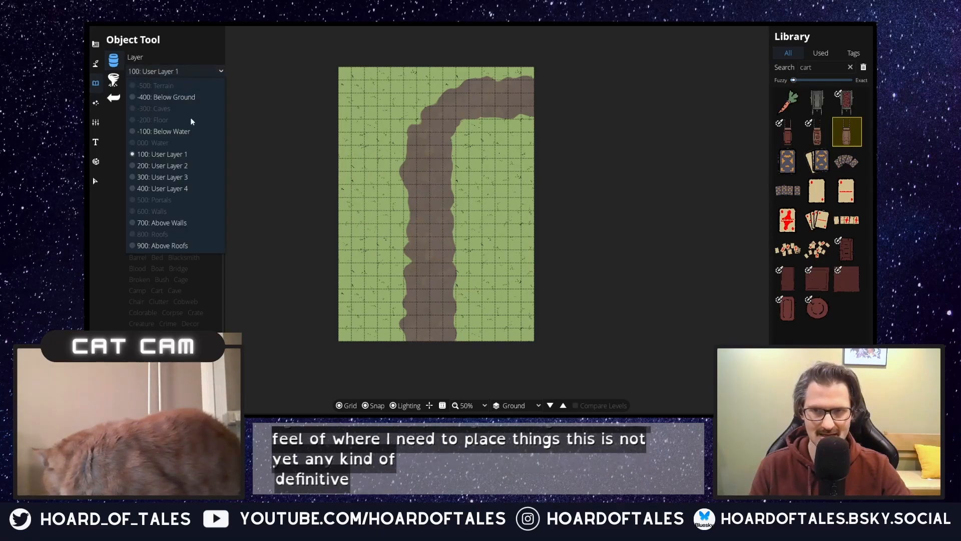
click(185, 166)
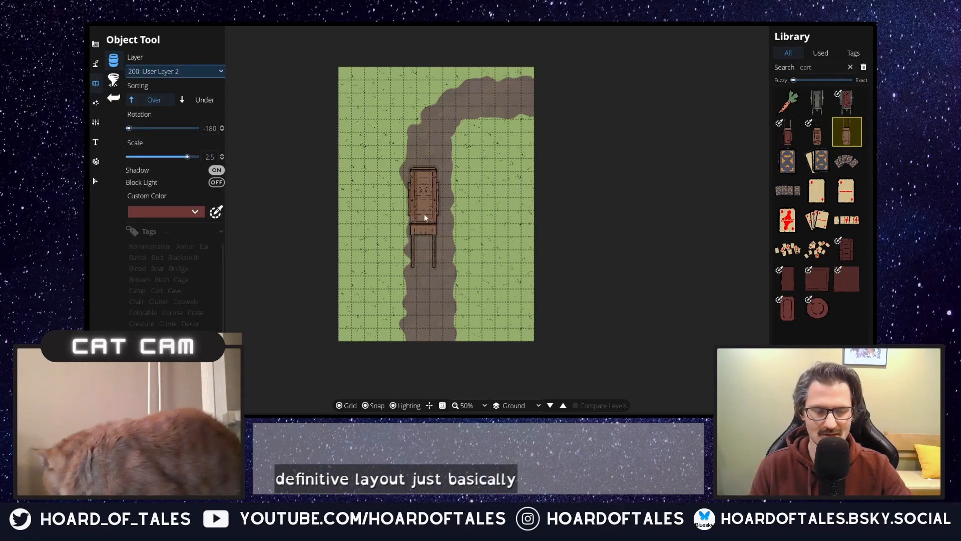
click(431, 213)
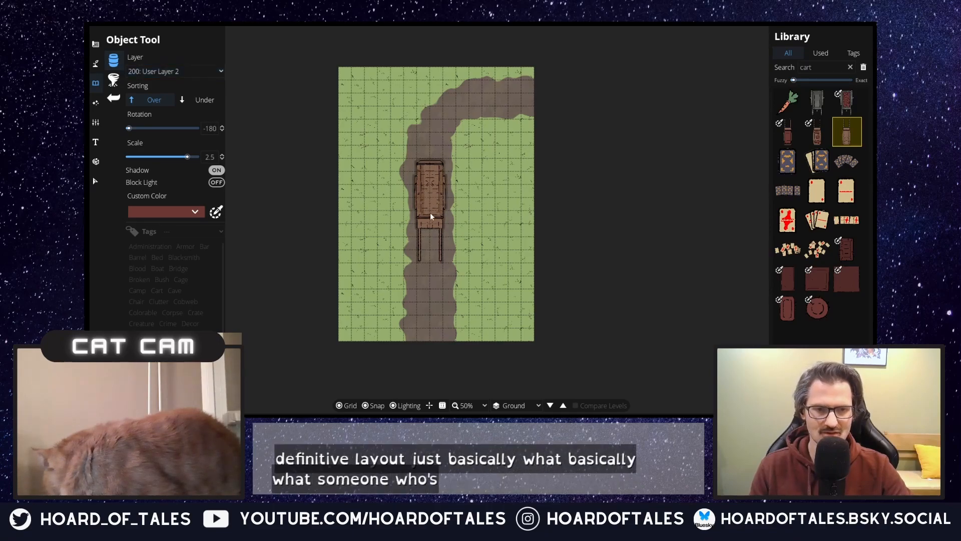
Step: Search the object library for "horse", choose Horse 03 and rotate it to -90 degrees
click(830, 66)
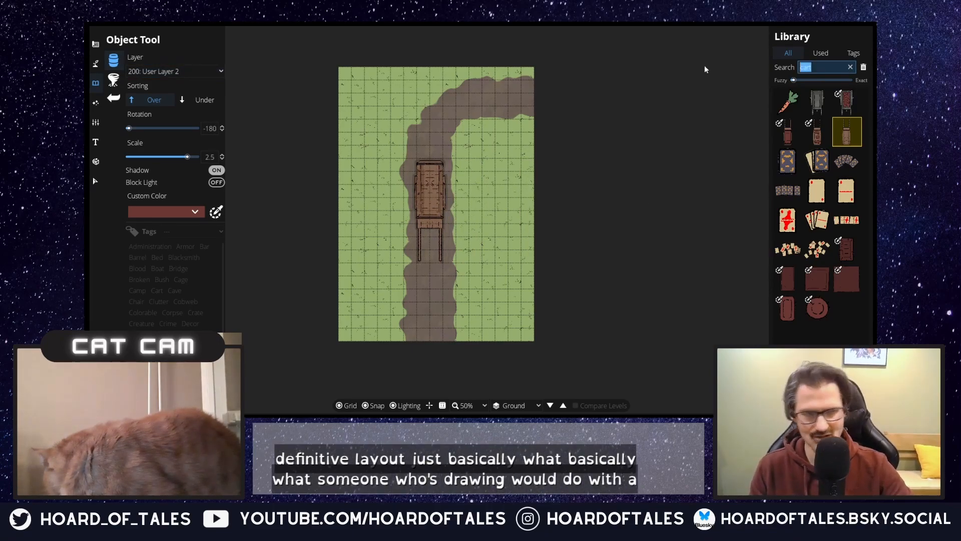
text(horse)
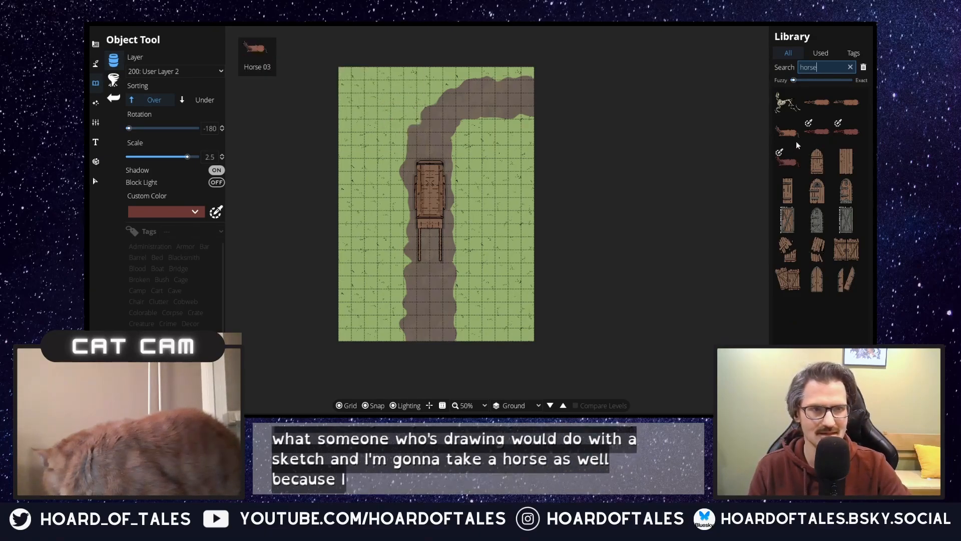
click(788, 132)
scroll(416, 257, up, 2)
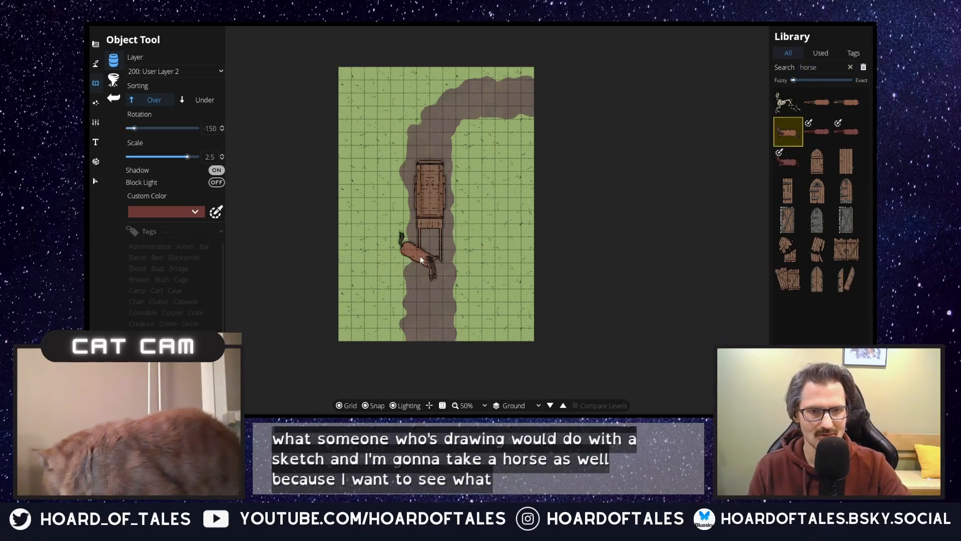
scroll(421, 259, up, 4)
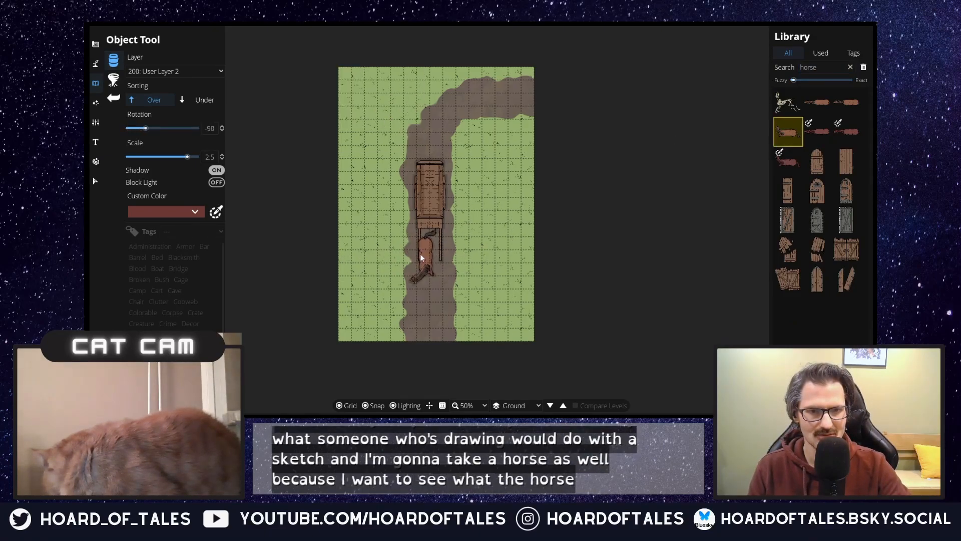
Step: Try the horse at scale 1, set its scale to 2 and place it along the cart's western shaft
double_click(213, 157)
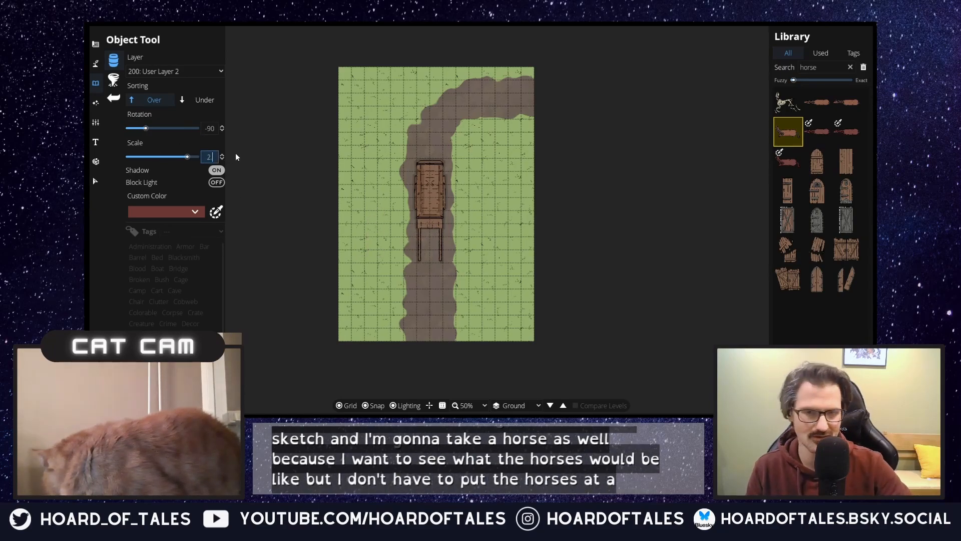
text(1)
key(Return)
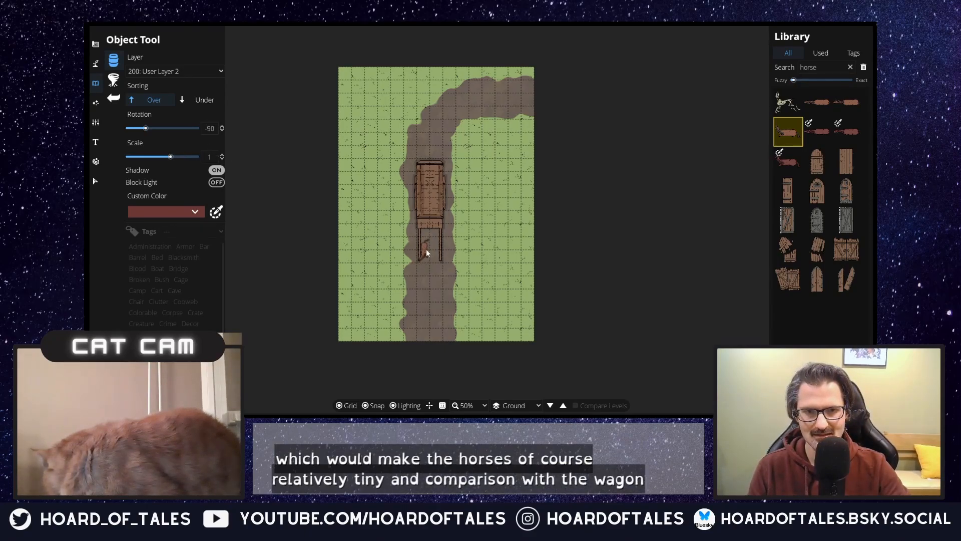
scroll(424, 256, down, 3)
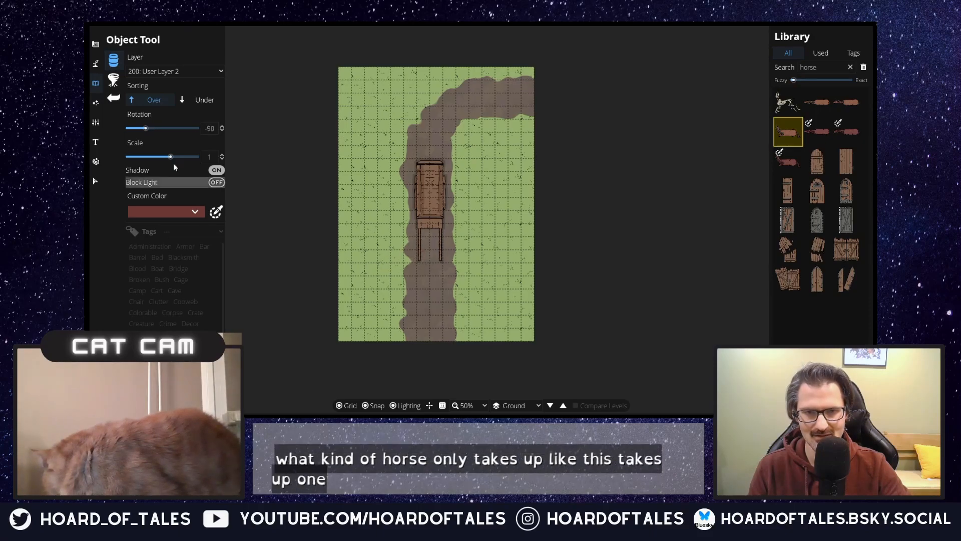
text(2)
key(Return)
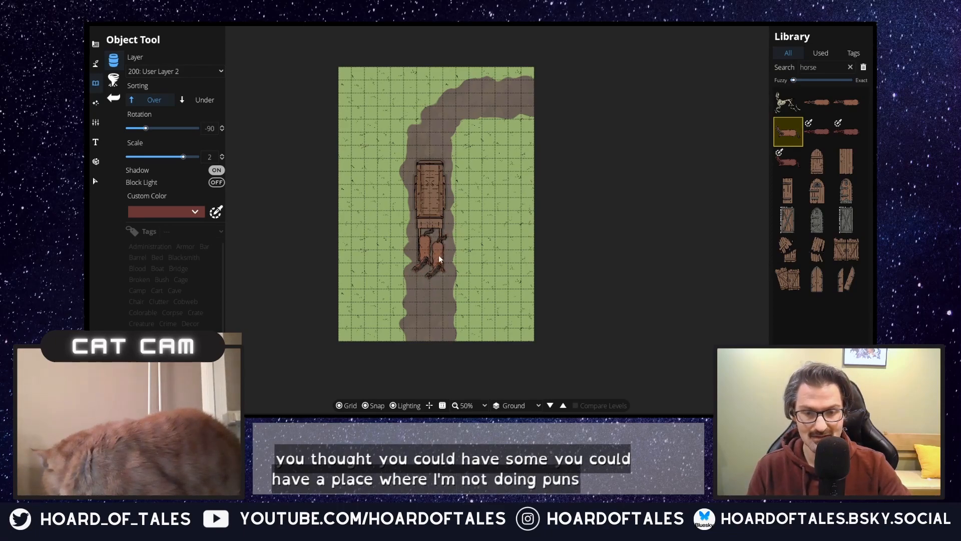
Step: Try to mirror a second Horse 03 beside the placed horse, testing different rotations
scroll(440, 258, up, 6)
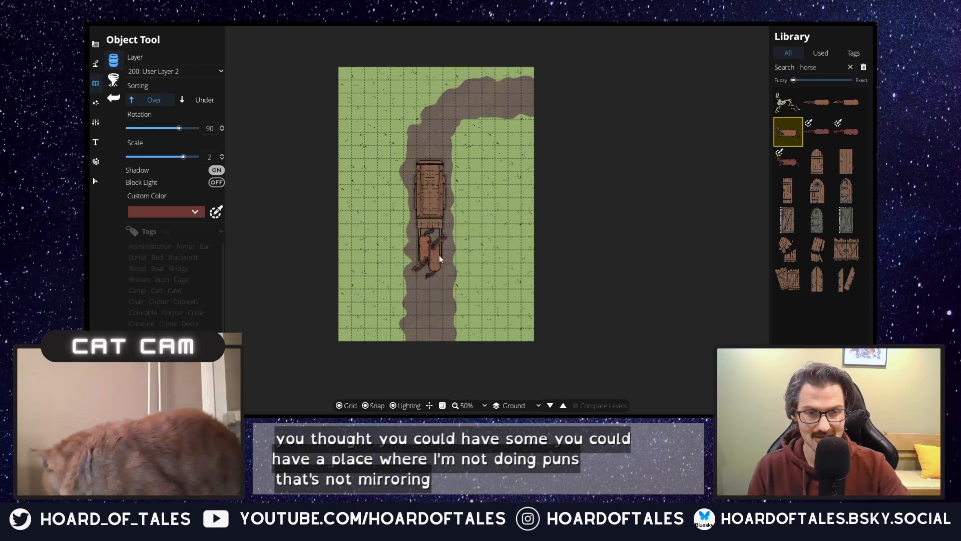
right_click(440, 256)
right_click(439, 256)
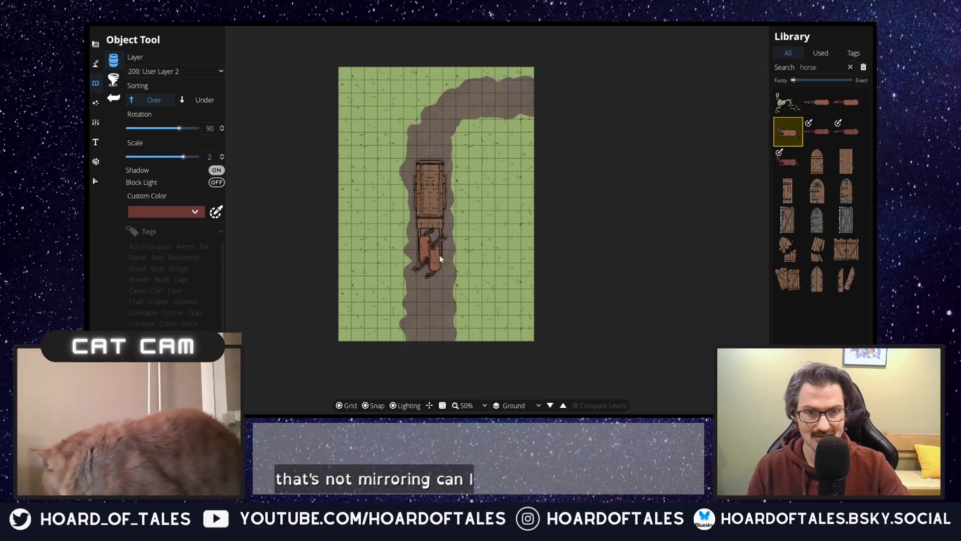
right_click(439, 253)
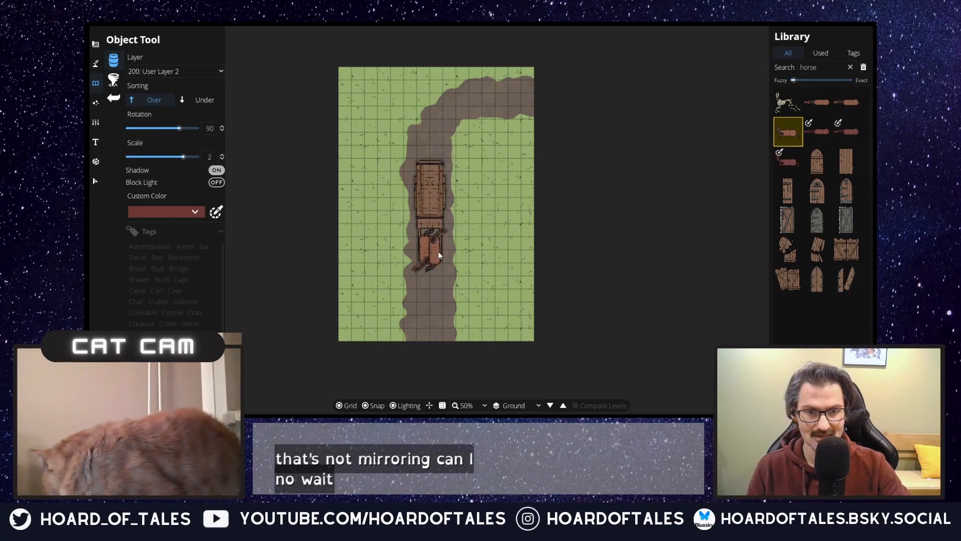
right_click(438, 251)
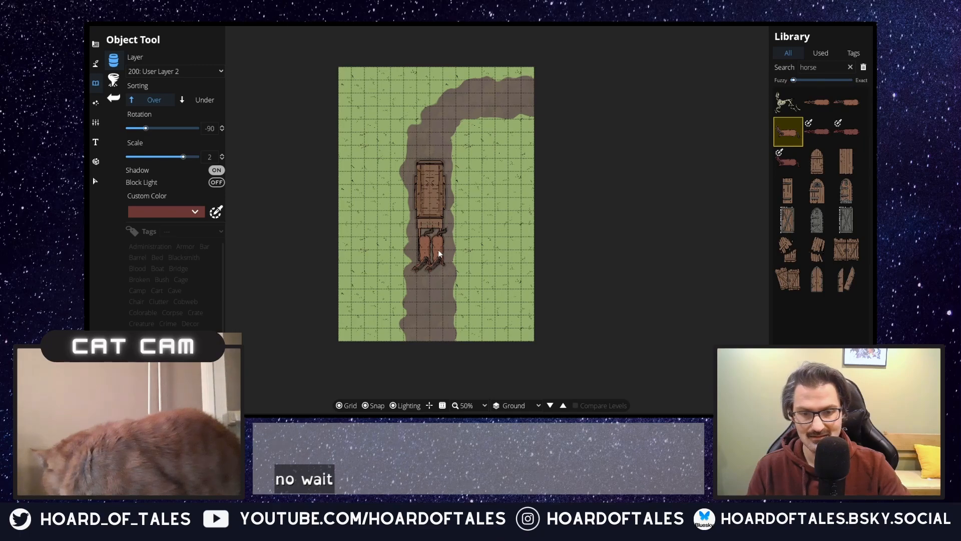
right_click(439, 254)
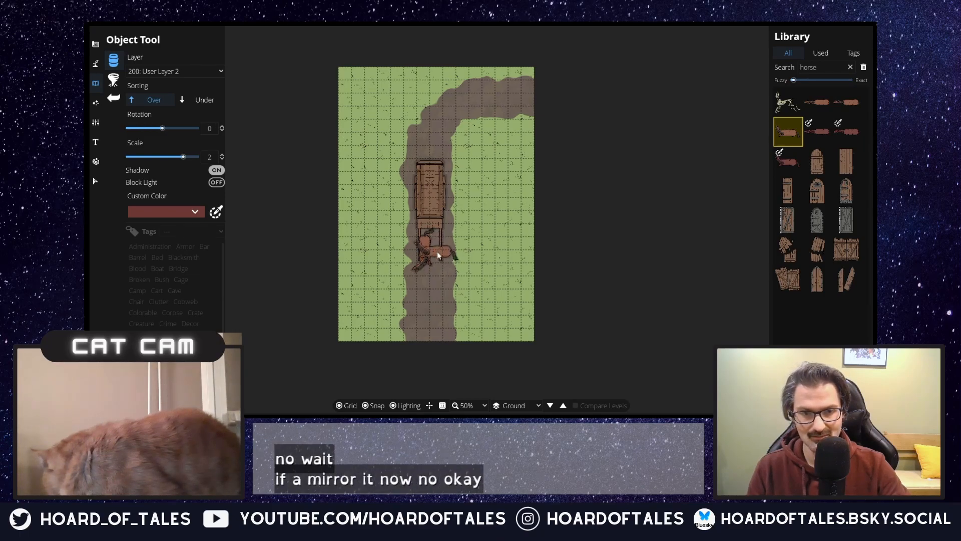
right_click(437, 253)
key(m)
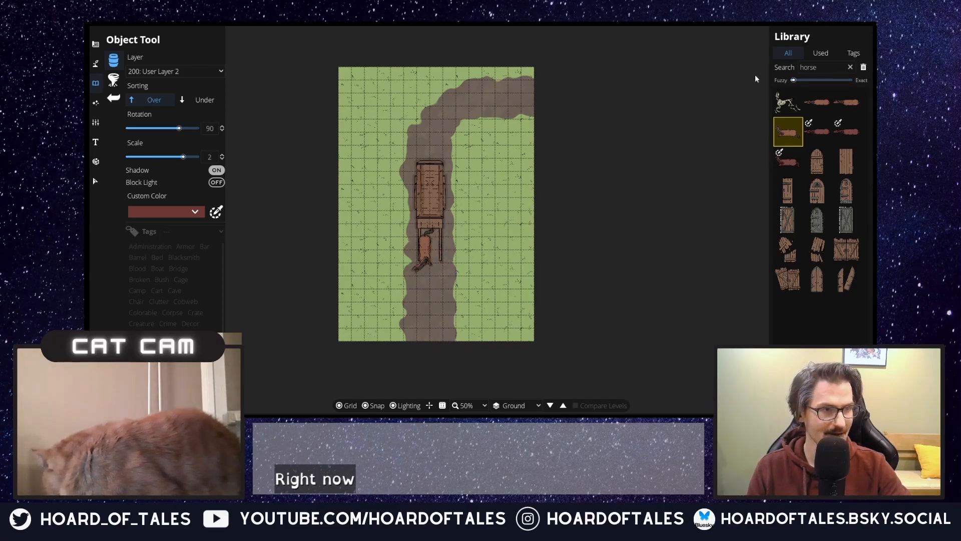
Step: Place a second, straight-headed horse variant beside the first horse between the cart shafts, rotated to -90 degrees at scale 2
click(817, 102)
scroll(443, 256, up, 2)
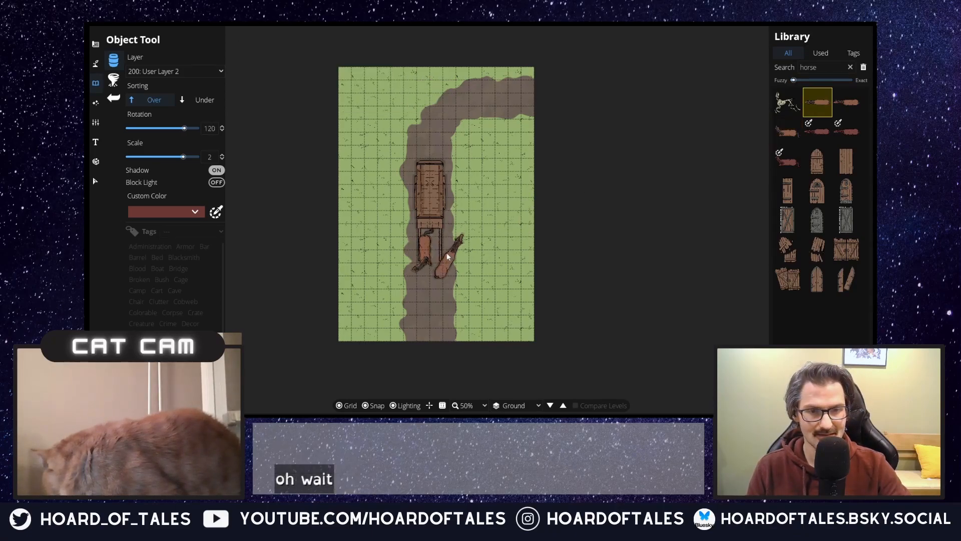
scroll(439, 255, up, 10)
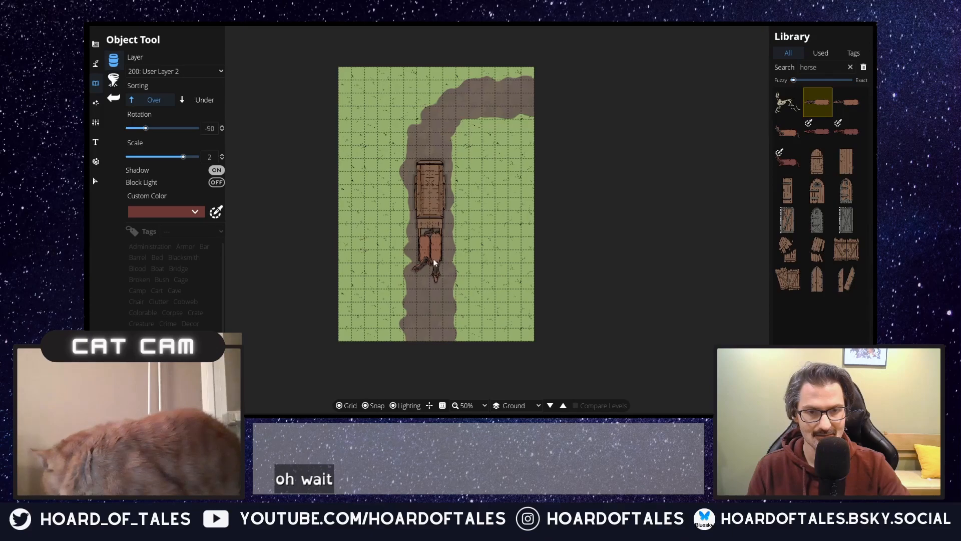
click(433, 259)
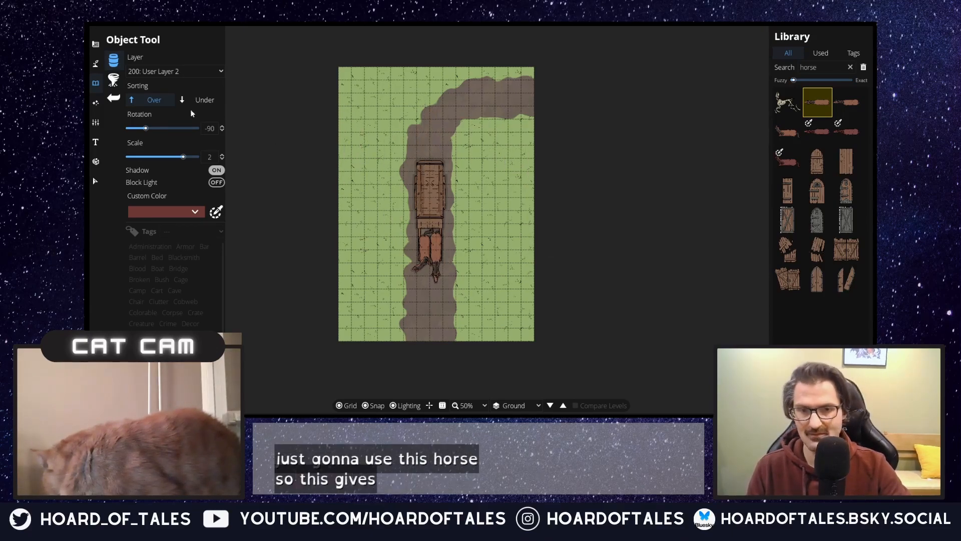
Step: Select the cart and move it to layer 400: User Layer 4 so its shafts lie over the horses
click(95, 102)
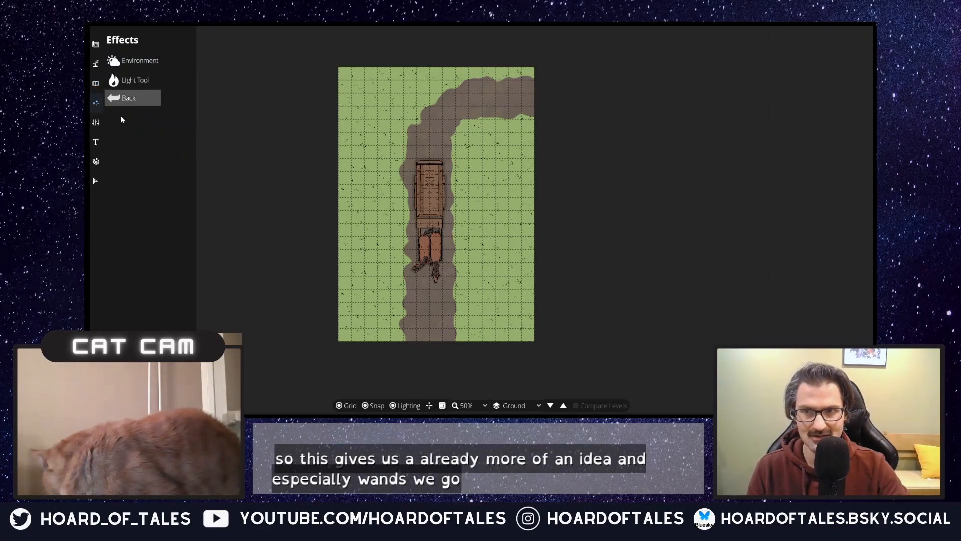
click(96, 123)
click(149, 84)
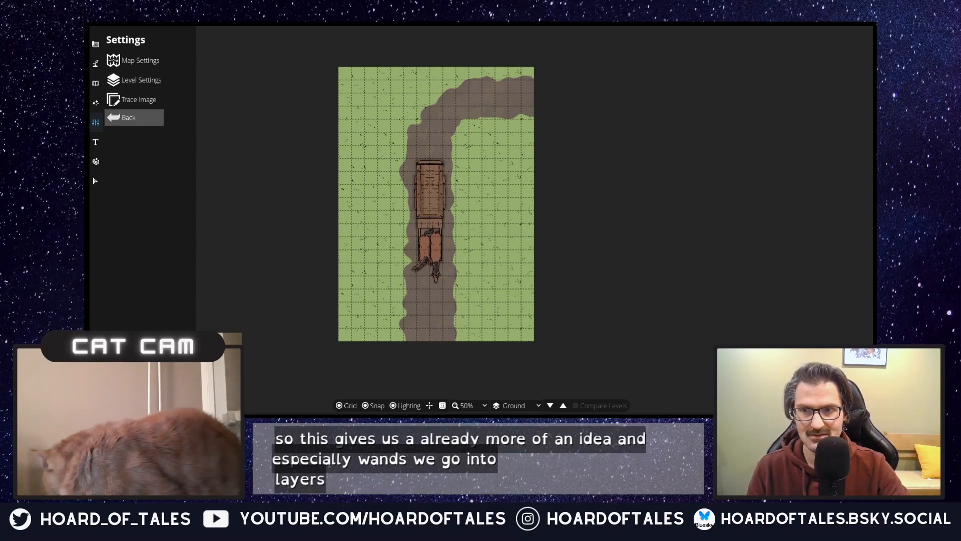
click(97, 142)
click(100, 184)
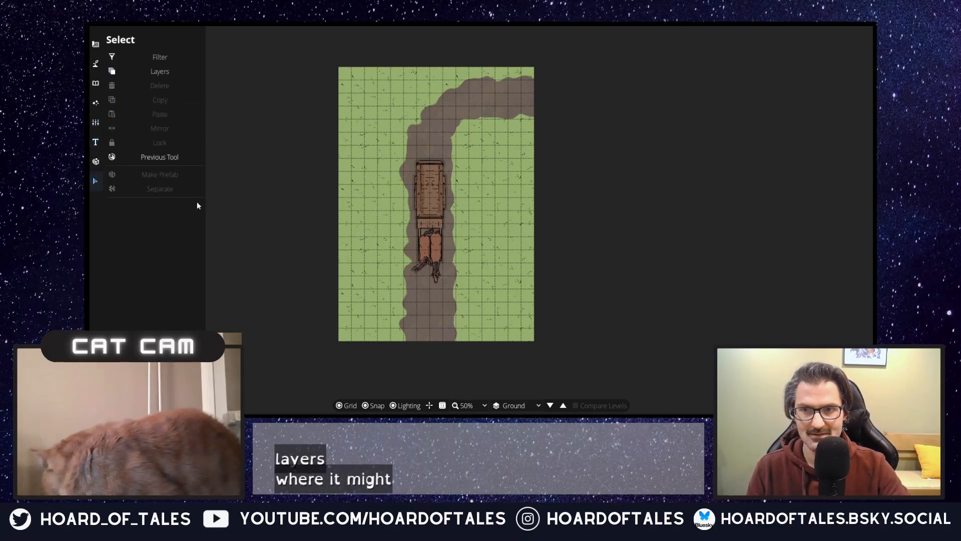
click(447, 201)
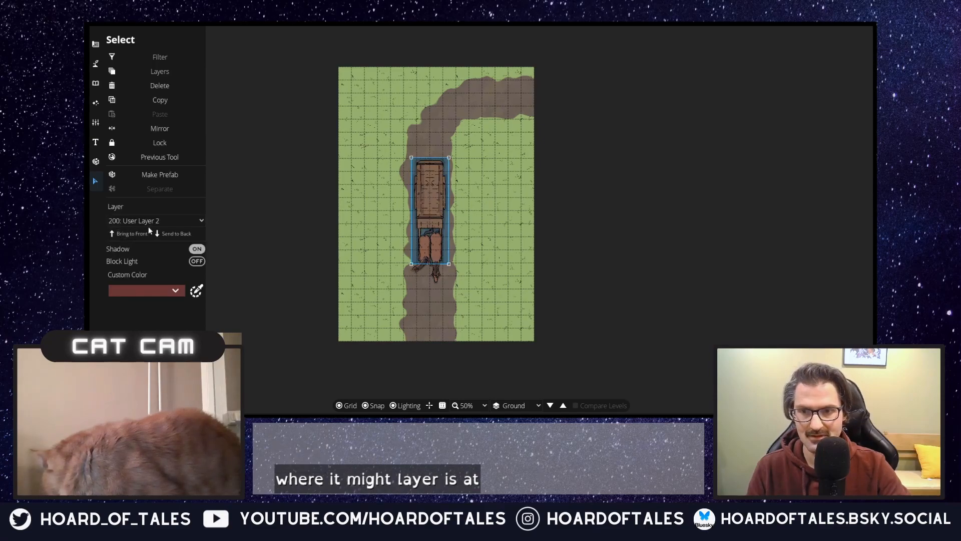
click(170, 223)
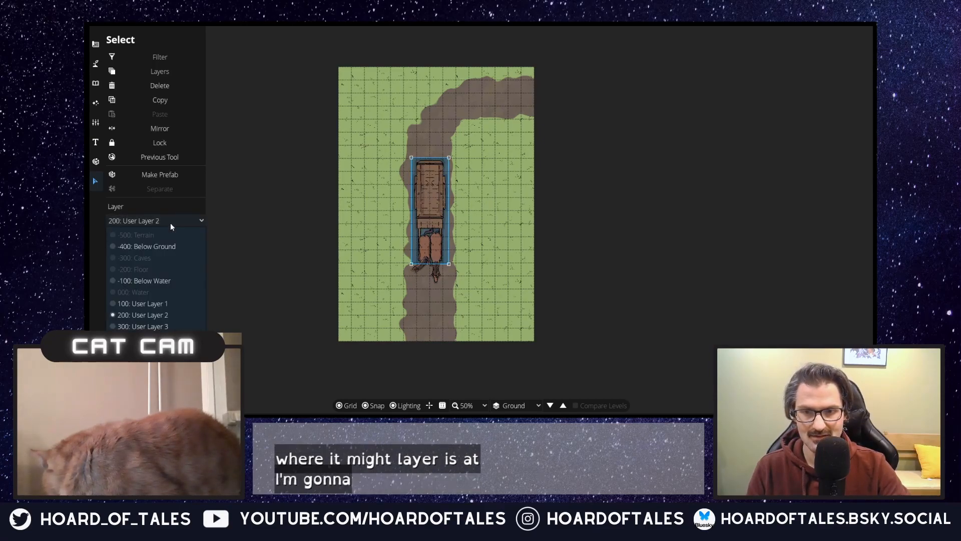
click(167, 337)
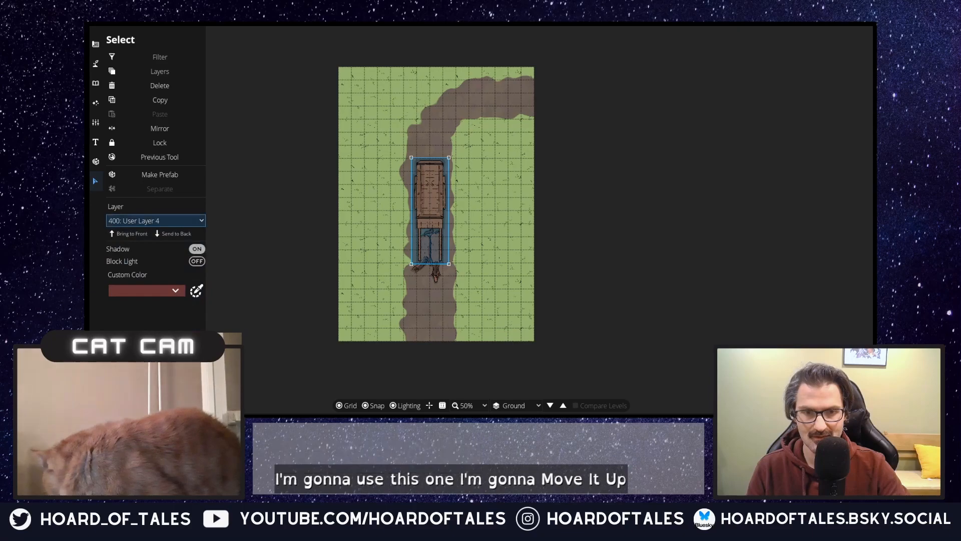
click(812, 342)
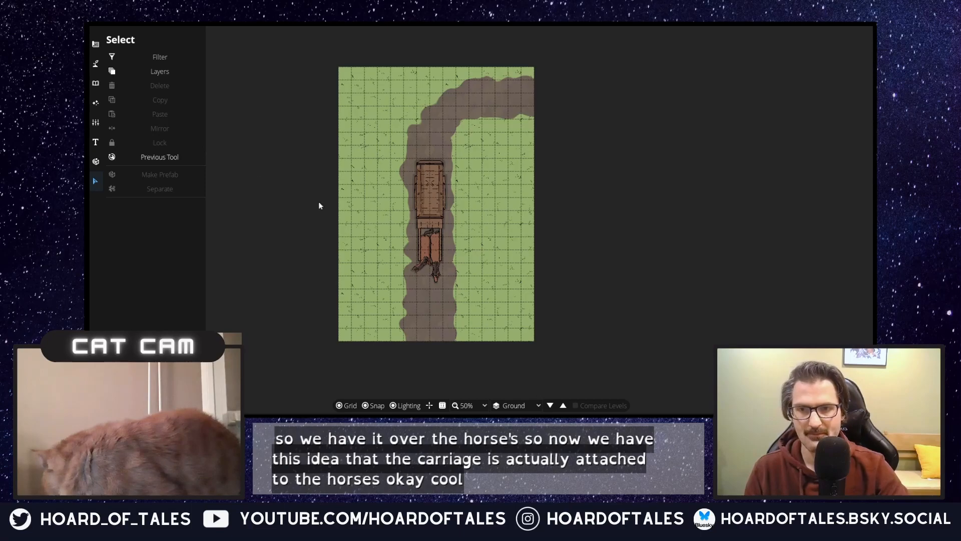
Step: Select the cart together with both horses and move them a few squares down the trail's vertical stretch
click(420, 190)
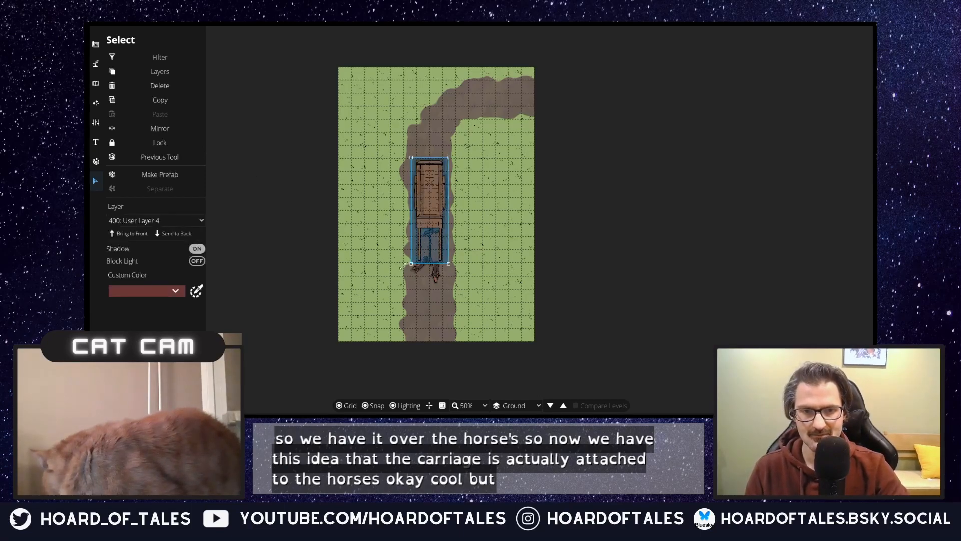
shift+click(434, 275)
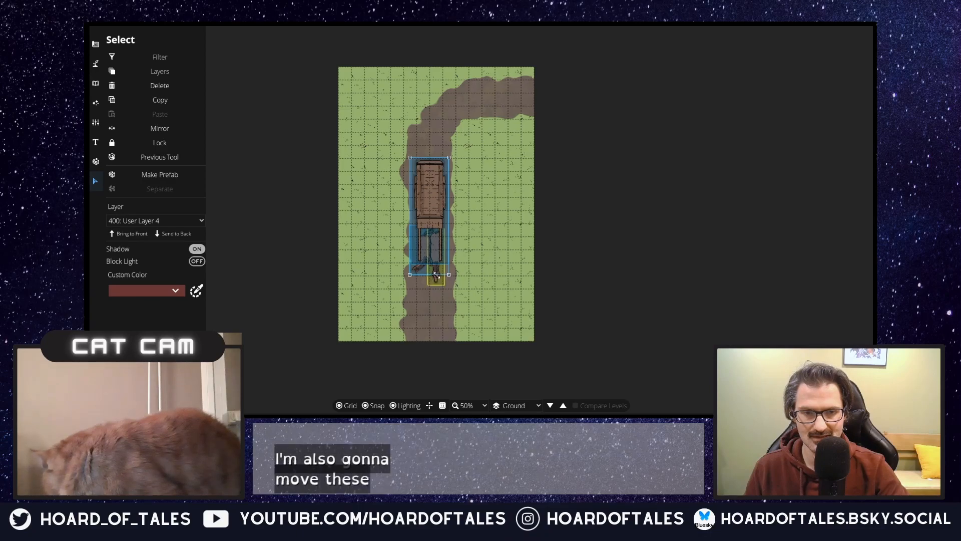
shift+click(435, 276)
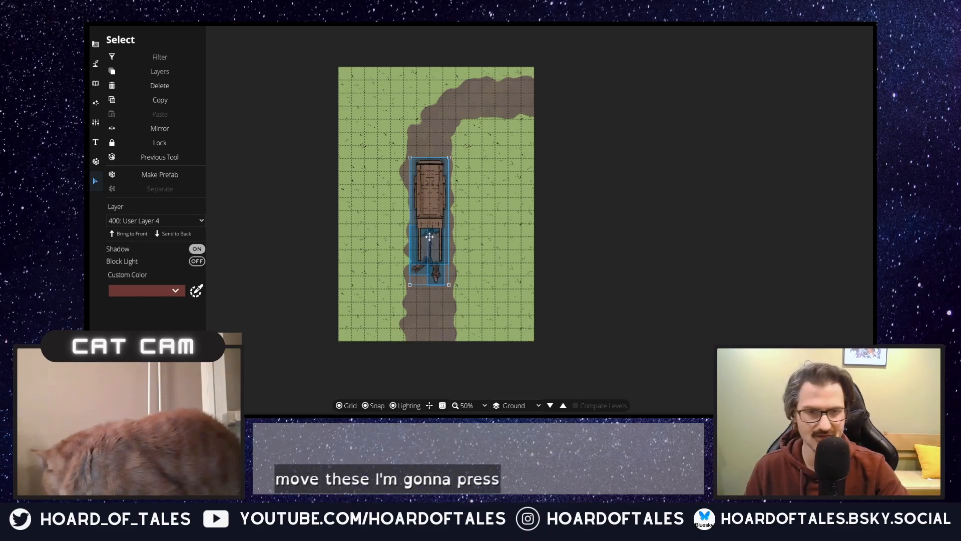
drag(432, 206, 433, 237)
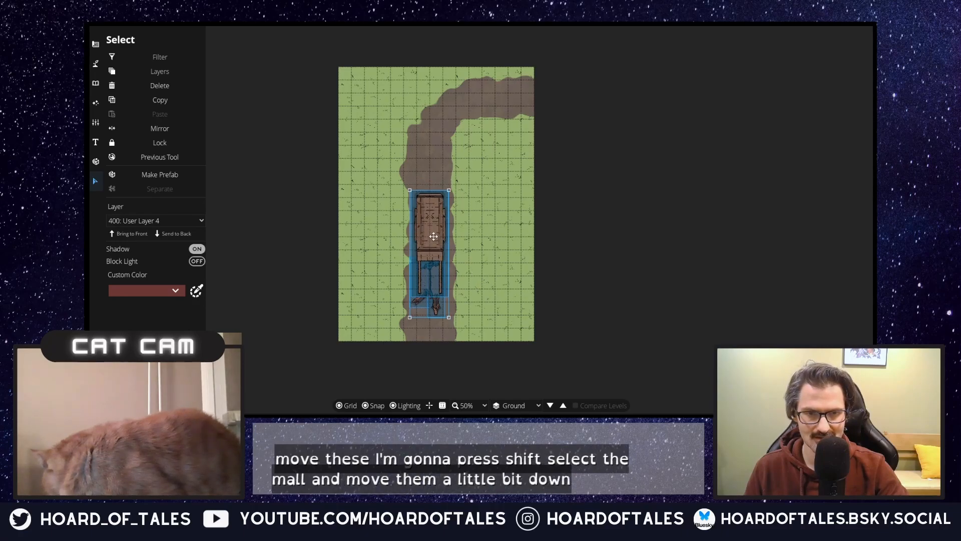
click(481, 283)
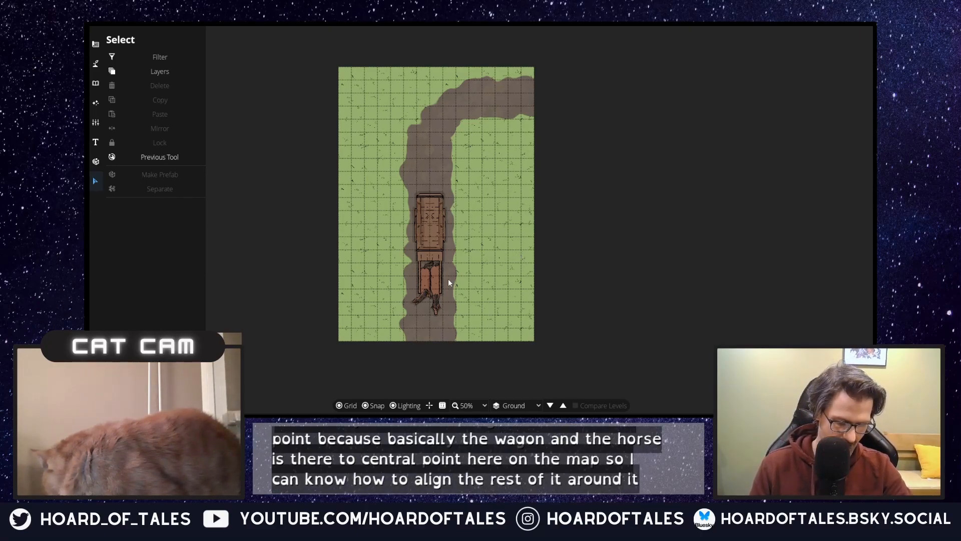
Step: Paint over the whole trail with Terrain Sandstone using the Terrain Brush at brush size 5
click(95, 63)
click(150, 79)
click(143, 61)
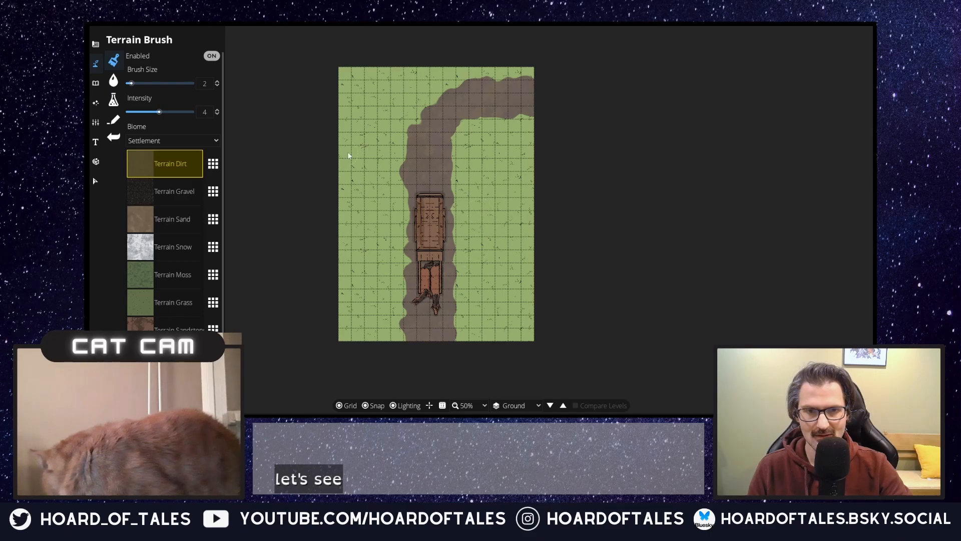
click(186, 225)
mouse_move(504, 112)
mouse_down()
mouse_move(521, 104)
mouse_move(532, 113)
mouse_up()
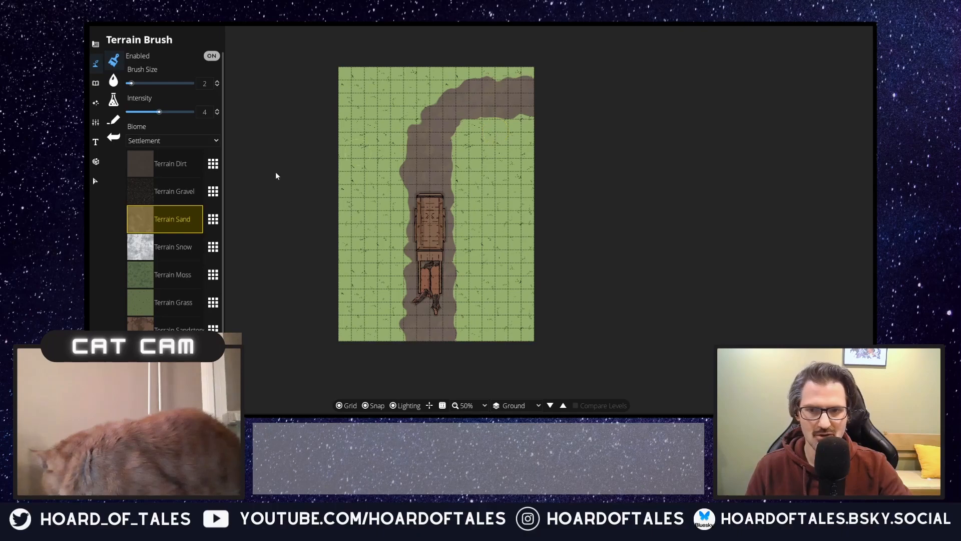
click(164, 320)
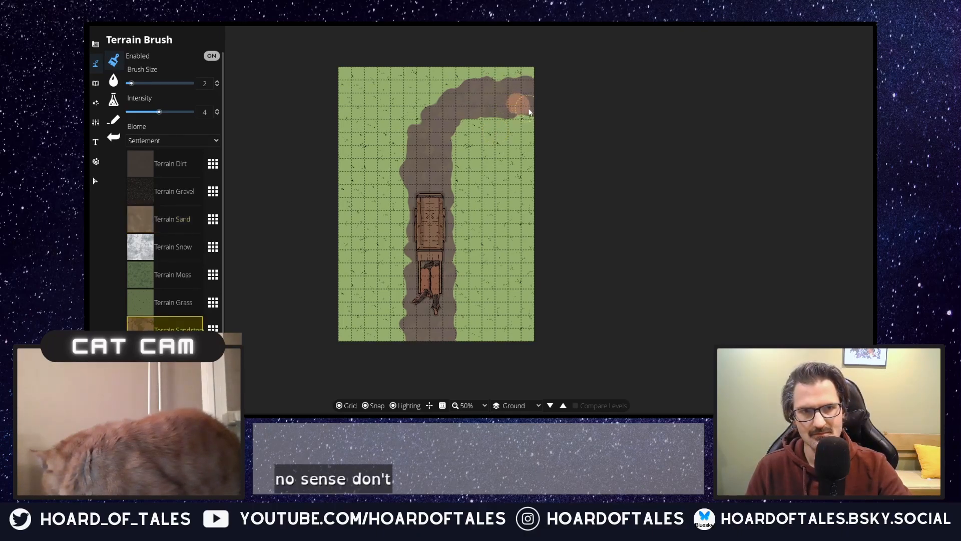
mouse_move(495, 110)
mouse_down()
mouse_move(461, 101)
mouse_move(479, 97)
mouse_move(455, 96)
mouse_move(507, 93)
mouse_move(463, 87)
mouse_move(525, 88)
mouse_move(537, 102)
mouse_move(538, 90)
mouse_move(432, 116)
mouse_move(448, 139)
mouse_move(427, 151)
mouse_move(418, 149)
mouse_move(430, 137)
mouse_move(416, 144)
mouse_move(415, 160)
mouse_move(444, 182)
mouse_move(443, 174)
mouse_move(418, 200)
mouse_up()
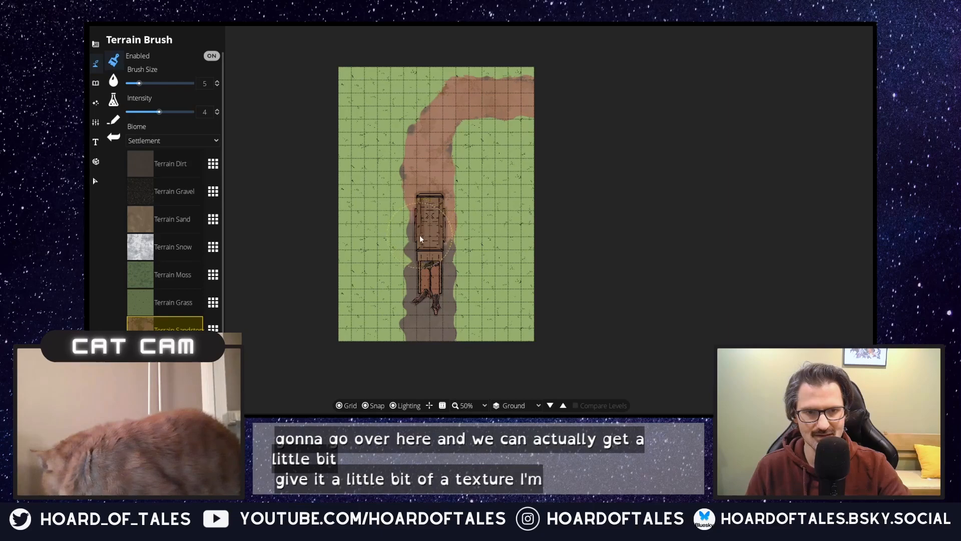
mouse_move(436, 260)
mouse_down()
mouse_move(449, 288)
mouse_move(433, 283)
mouse_move(414, 293)
mouse_move(410, 284)
mouse_move(439, 323)
mouse_move(436, 336)
mouse_move(408, 337)
mouse_move(421, 330)
mouse_up()
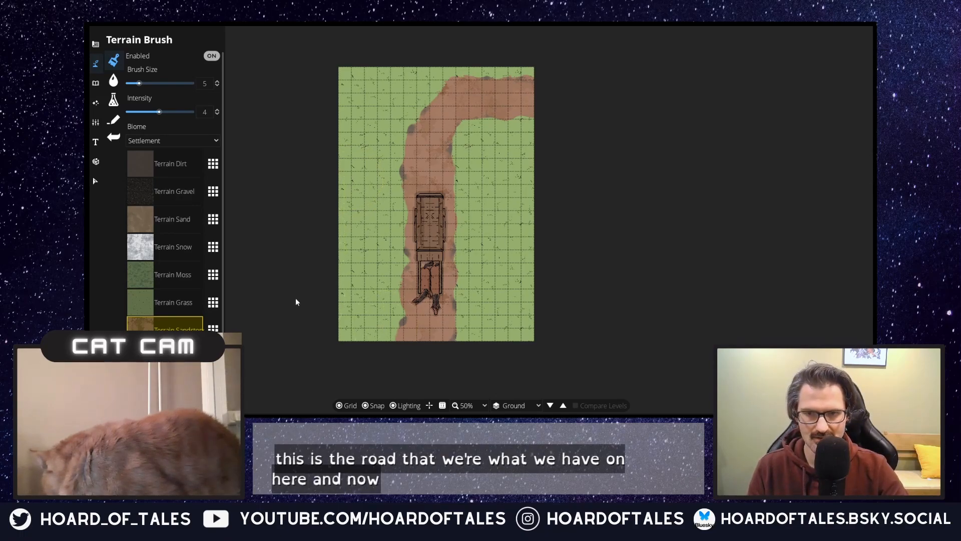
Step: Try painting Grass Tile 2 over the lower grass area west of the trail with the Material Brush
click(114, 99)
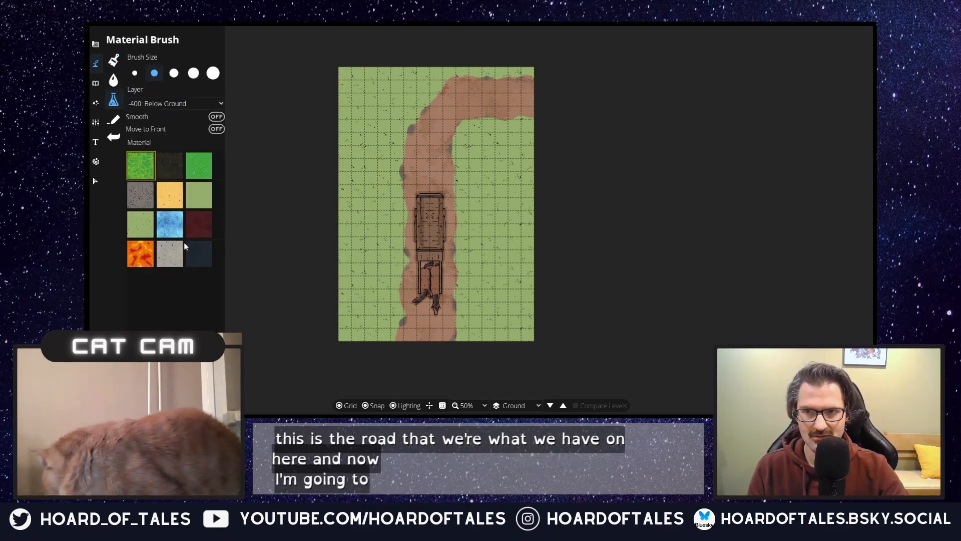
click(117, 60)
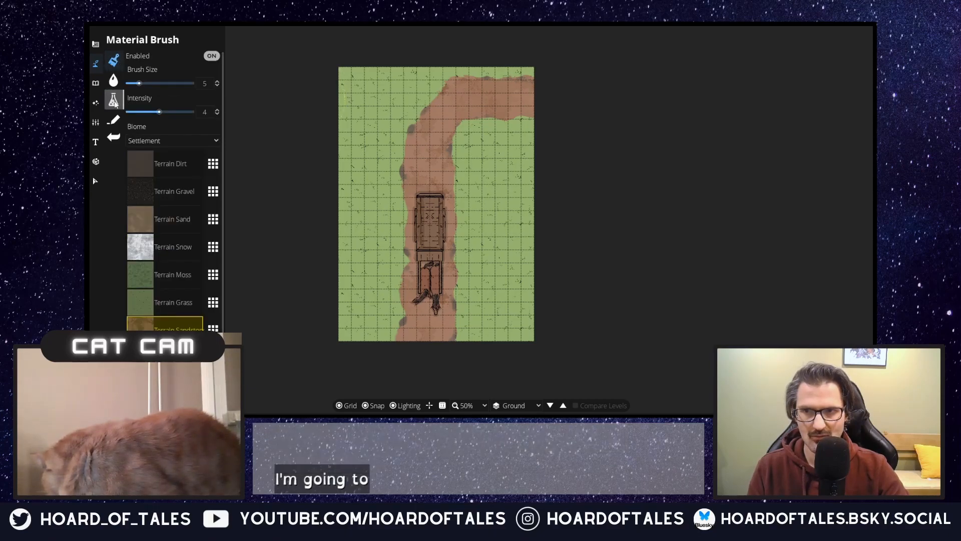
click(114, 103)
click(200, 195)
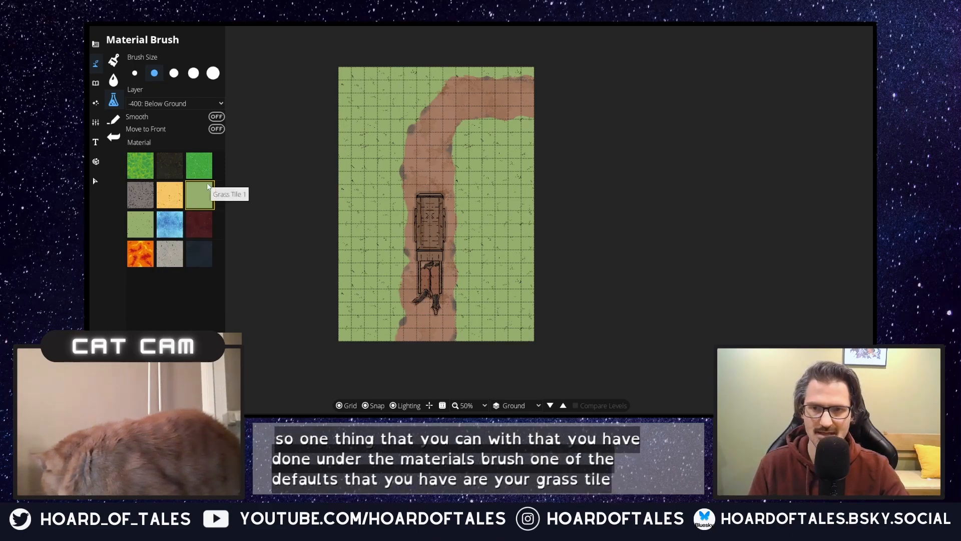
click(150, 227)
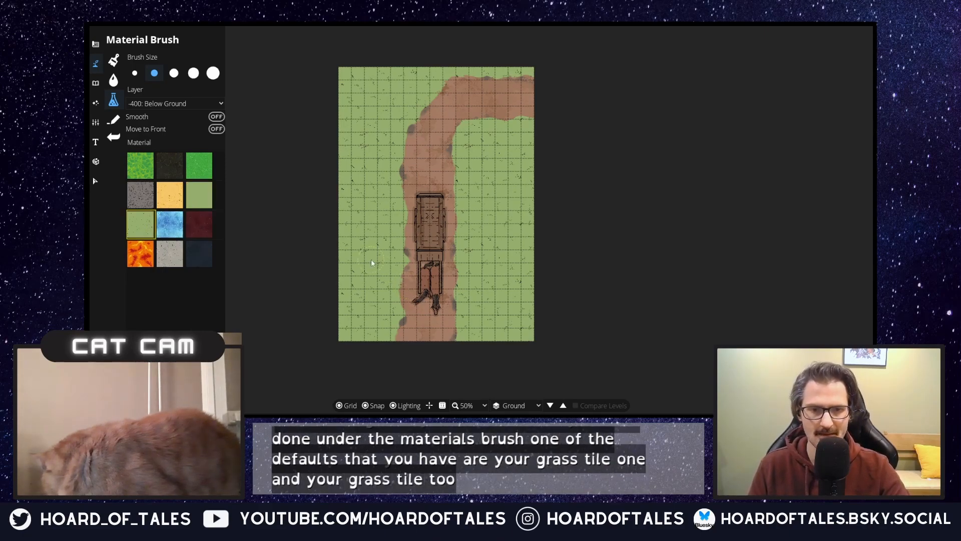
mouse_move(371, 304)
mouse_down()
mouse_move(352, 328)
mouse_move(351, 285)
mouse_move(334, 334)
mouse_move(381, 338)
mouse_move(371, 337)
mouse_move(388, 300)
mouse_move(391, 252)
mouse_up()
mouse_move(343, 274)
mouse_down()
mouse_move(355, 241)
mouse_move(336, 260)
mouse_move(358, 219)
mouse_move(372, 214)
mouse_move(378, 236)
mouse_up()
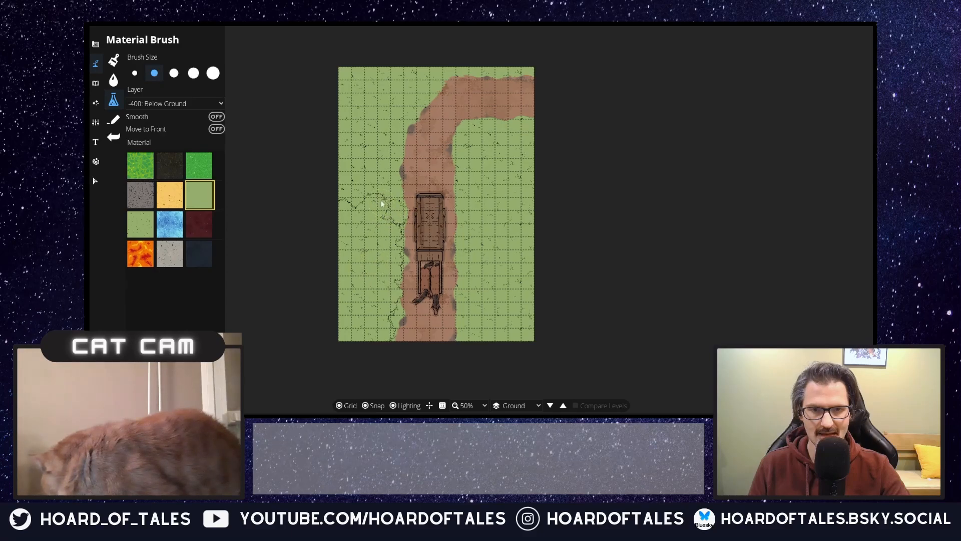
Step: Try layering Grass Tile 1 strokes along the edge of the grass patch west of the trail
drag(382, 203, 383, 196)
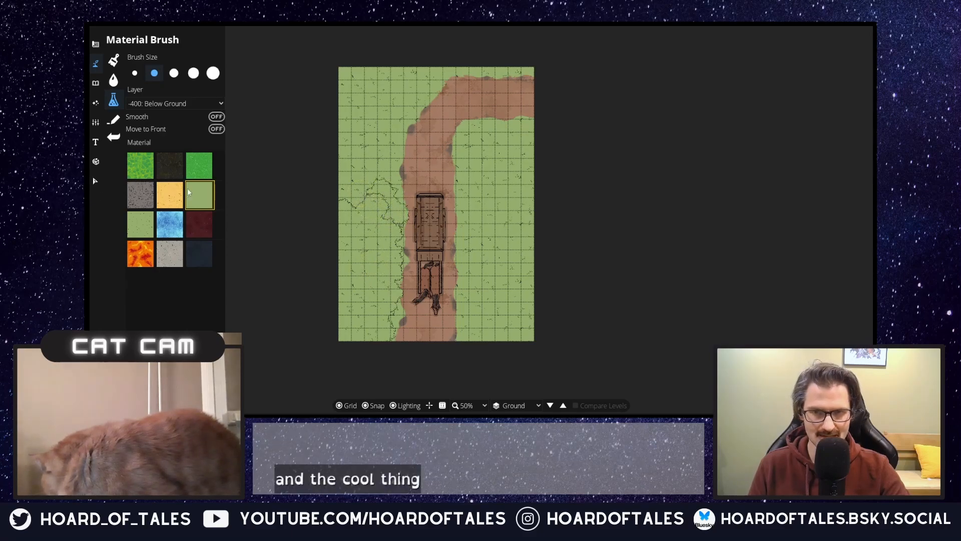
drag(362, 194, 351, 206)
drag(395, 235, 389, 293)
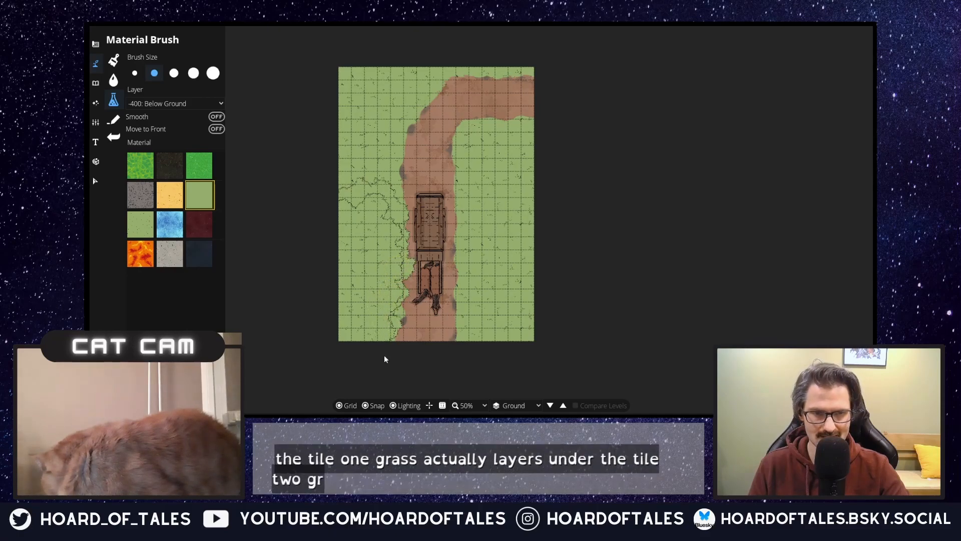
drag(380, 344, 393, 328)
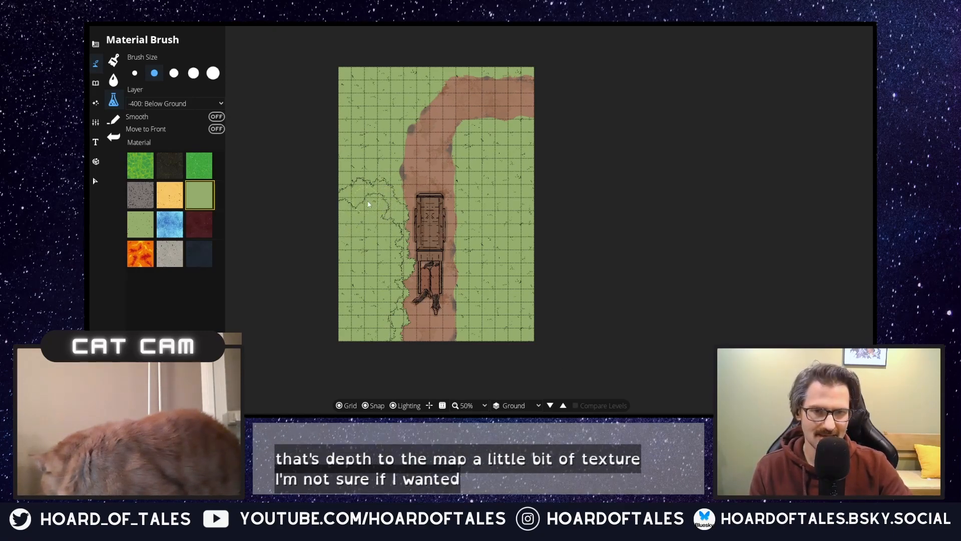
Step: Undo all the grass material strokes painted west of the trail
key(ctrl+z)
key(ctrl+z)
key(ctrl+z)
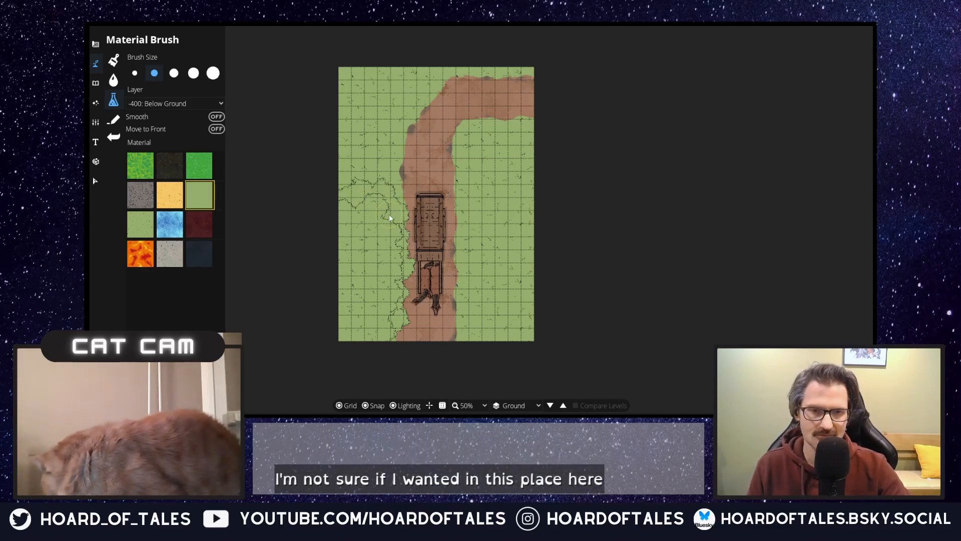
key(ctrl+z)
key(ctrl+z)
key(ctrl+z)
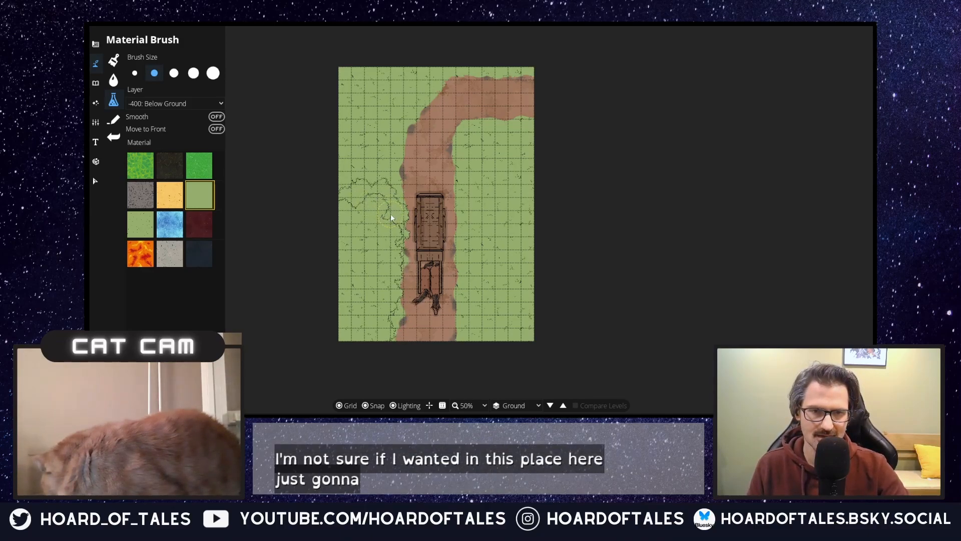
key(ctrl+z)
key(ctrl+z)
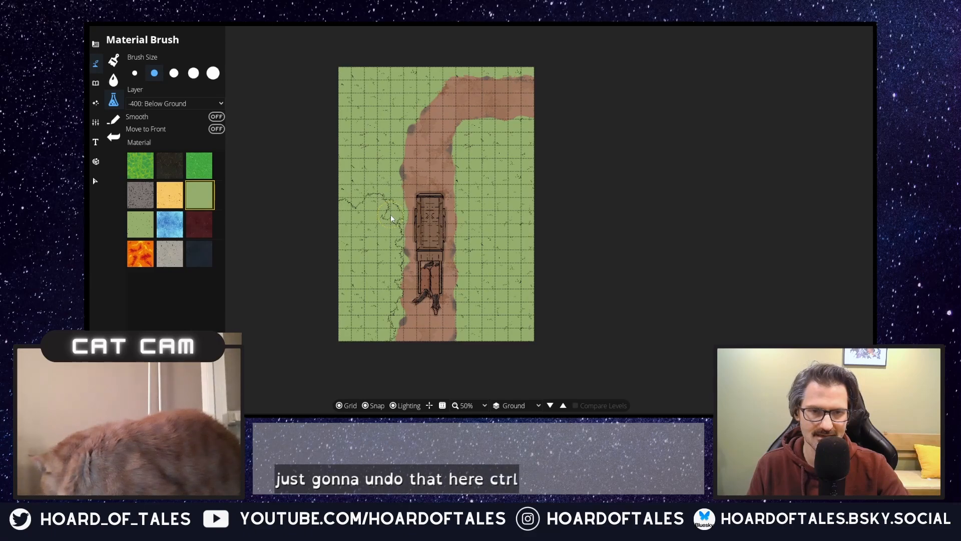
key(ctrl+z)
key(ctrl+z)
key(ctrl+z)
key(ctrl+z)
key(ctrl+z)
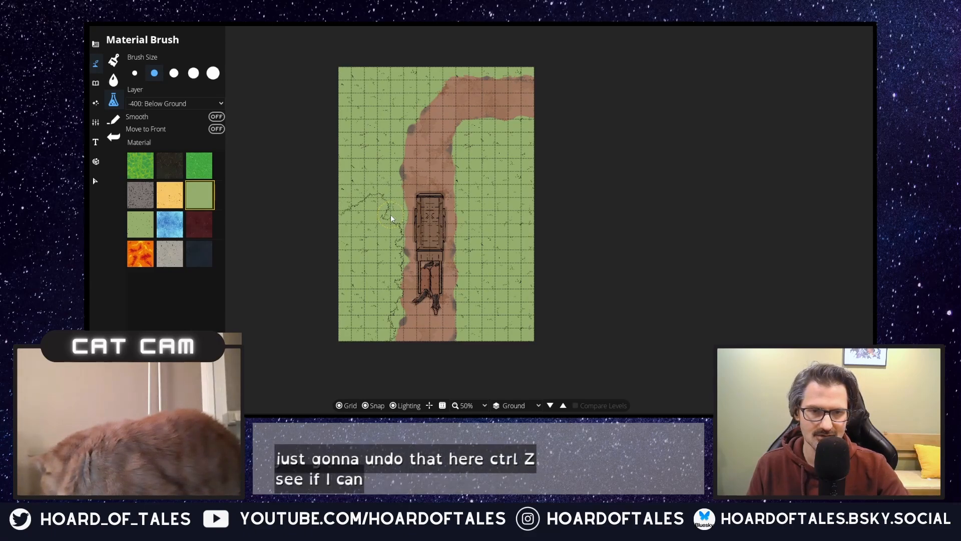
key(ctrl+z)
key(ctrl+z)
key(ctrl+z)
key(ctrl+z)
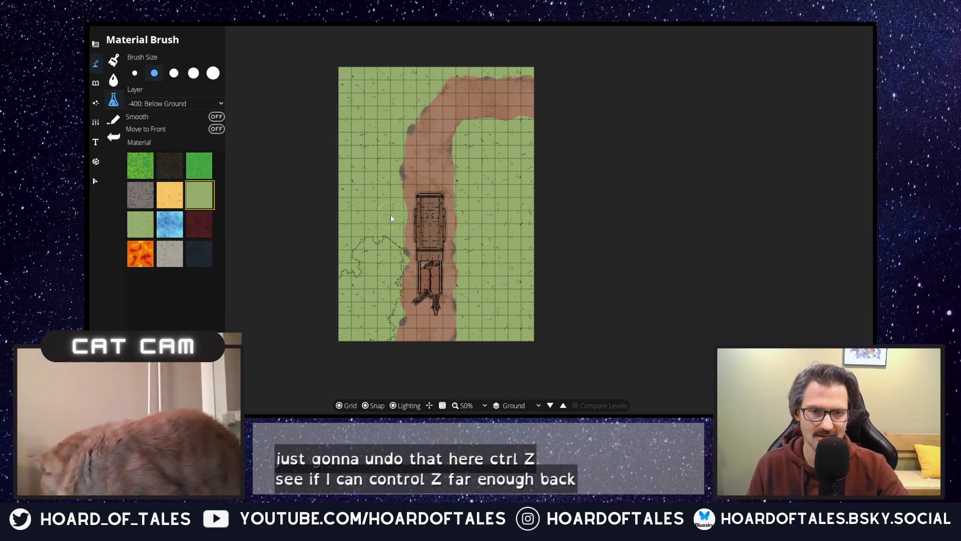
key(ctrl+z)
key(ctrl+z)
key(ctrl+z)
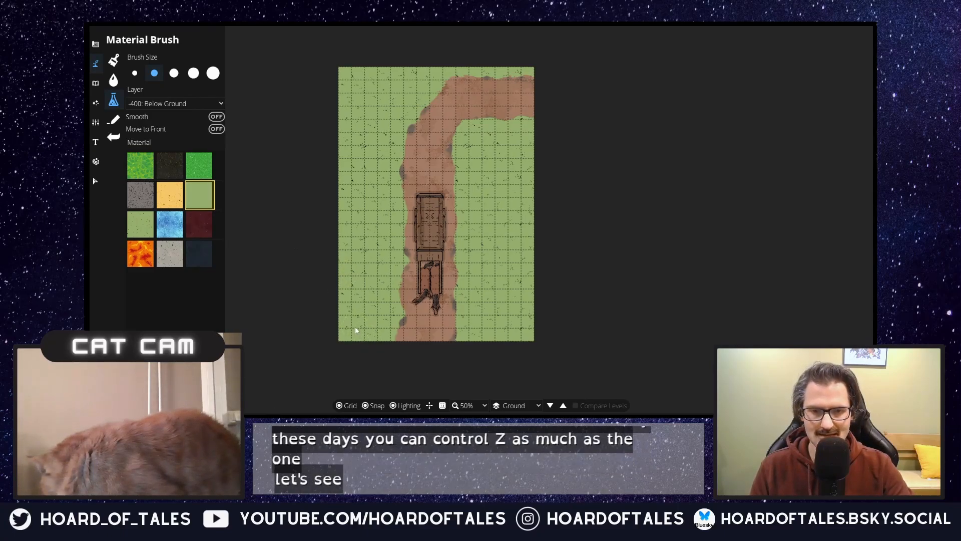
Step: Cover the whole grass area west of the trail with Grass Tile 1, using the largest Material Brush size
mouse_move(358, 338)
mouse_down()
mouse_move(381, 330)
mouse_move(377, 341)
mouse_up()
scroll(362, 294, up, 3)
mouse_move(367, 307)
mouse_down()
mouse_move(358, 267)
mouse_move(332, 290)
mouse_move(381, 257)
mouse_move(353, 270)
mouse_move(346, 287)
mouse_move(355, 234)
mouse_move(339, 226)
mouse_move(337, 207)
mouse_move(370, 171)
mouse_move(356, 171)
mouse_move(376, 210)
mouse_up()
mouse_move(357, 144)
mouse_down()
mouse_move(379, 115)
mouse_move(349, 89)
mouse_move(341, 99)
mouse_move(340, 73)
mouse_move(357, 62)
mouse_move(409, 64)
mouse_move(371, 83)
mouse_move(365, 93)
mouse_move(382, 100)
mouse_move(433, 59)
mouse_up()
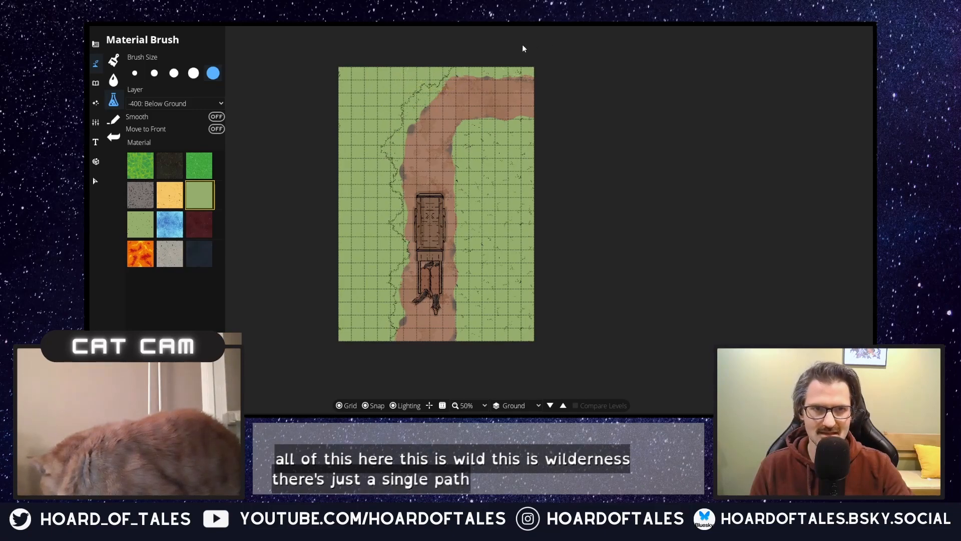
Step: Cover the whole grass area east of the trail with Grass Tile 1, using the largest Material Brush size
mouse_move(518, 151)
mouse_down()
mouse_move(478, 158)
mouse_move(477, 167)
mouse_move(501, 173)
mouse_move(530, 204)
mouse_move(475, 219)
mouse_move(488, 219)
mouse_move(496, 272)
mouse_move(529, 248)
mouse_move(534, 317)
mouse_move(479, 342)
mouse_up()
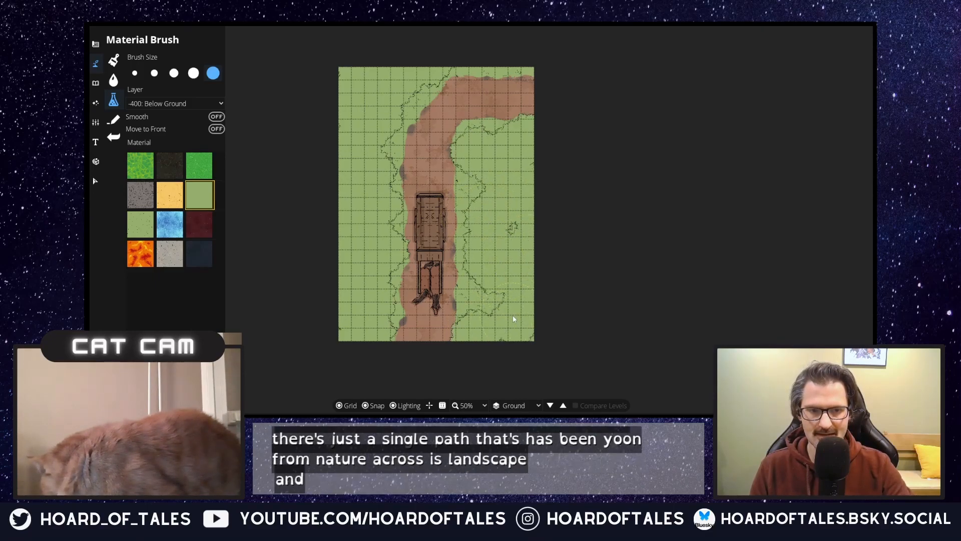
mouse_move(487, 307)
mouse_down()
mouse_move(521, 242)
mouse_move(485, 191)
mouse_move(501, 144)
mouse_move(511, 168)
mouse_up()
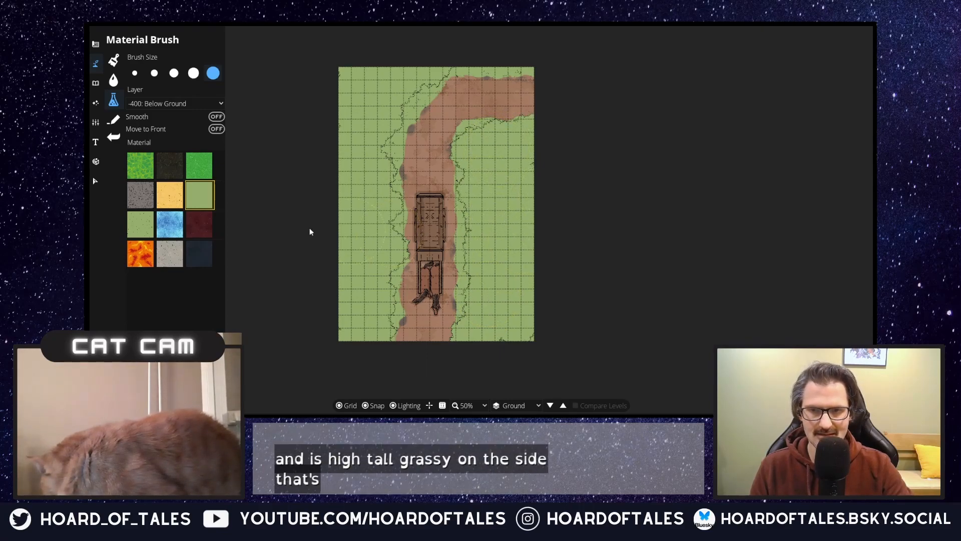
Step: Try layering Grass Tile 2 over the lower grass area west of the trail
click(138, 225)
drag(373, 272, 359, 294)
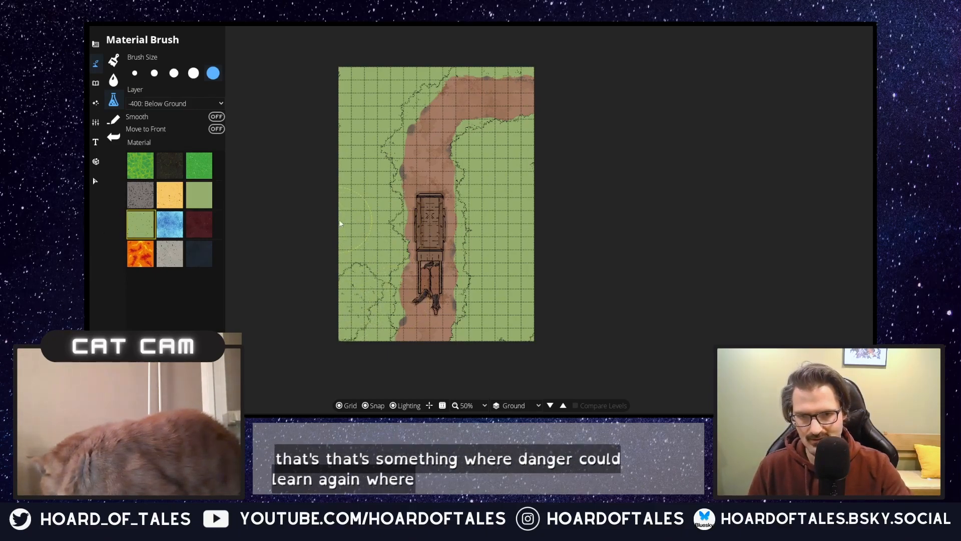
key(ctrl+z)
key(ctrl+z)
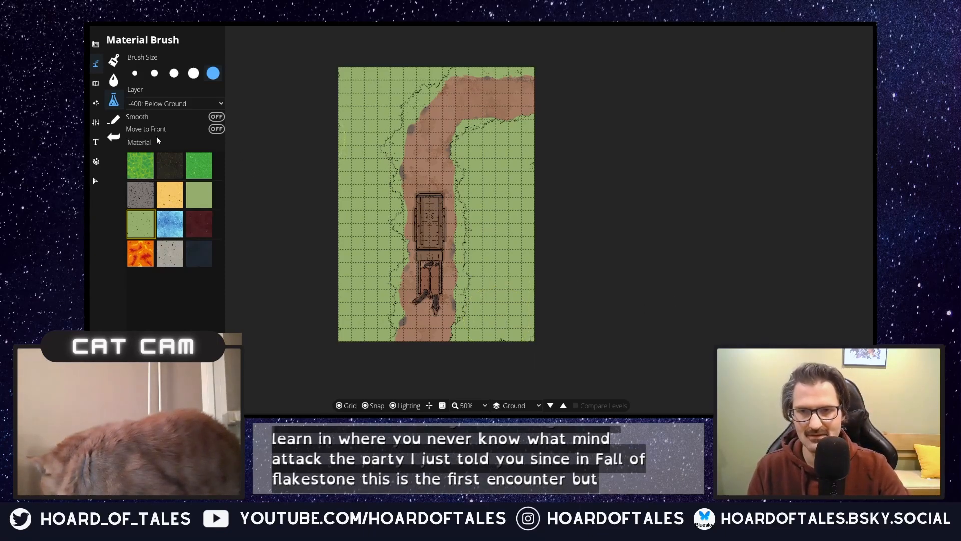
Step: Paint Terrain Moss along the outer edge of the trail's upper bend with the Terrain Brush at size 5
click(97, 49)
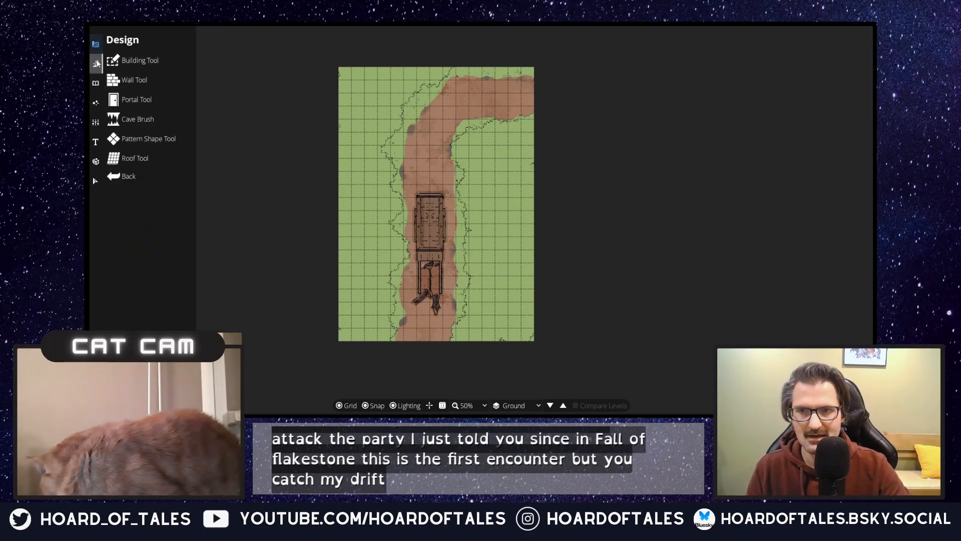
click(151, 81)
click(147, 64)
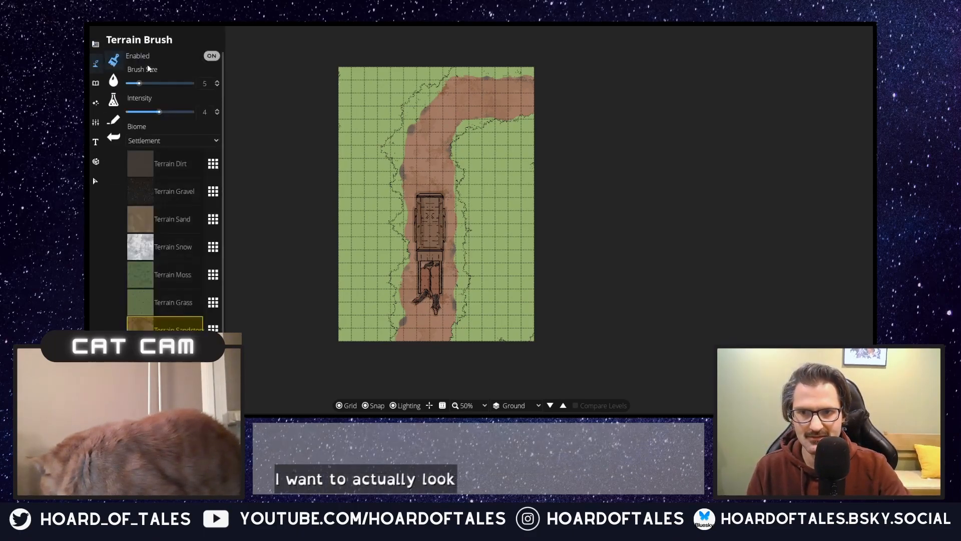
click(191, 272)
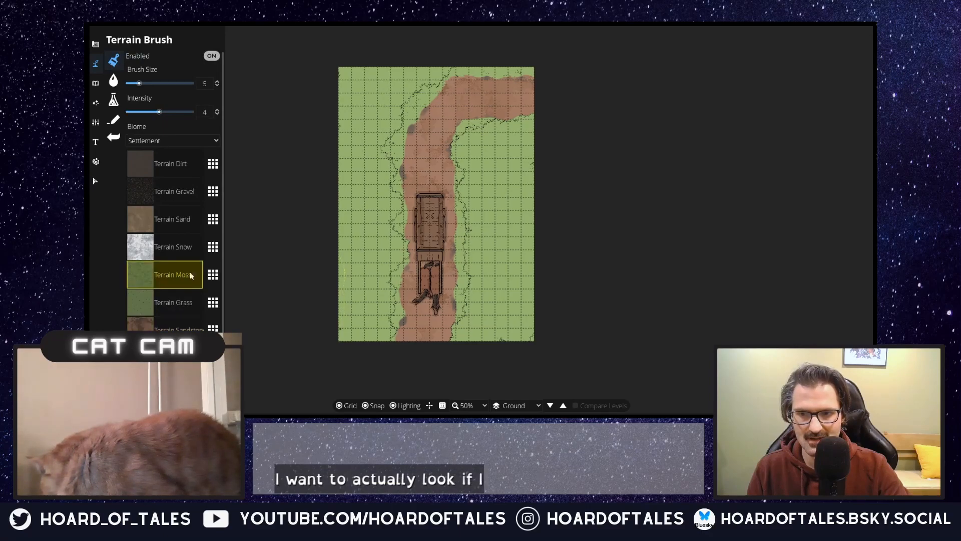
click(385, 151)
mouse_move(391, 155)
mouse_down()
mouse_move(414, 107)
mouse_move(395, 118)
mouse_move(424, 100)
mouse_up()
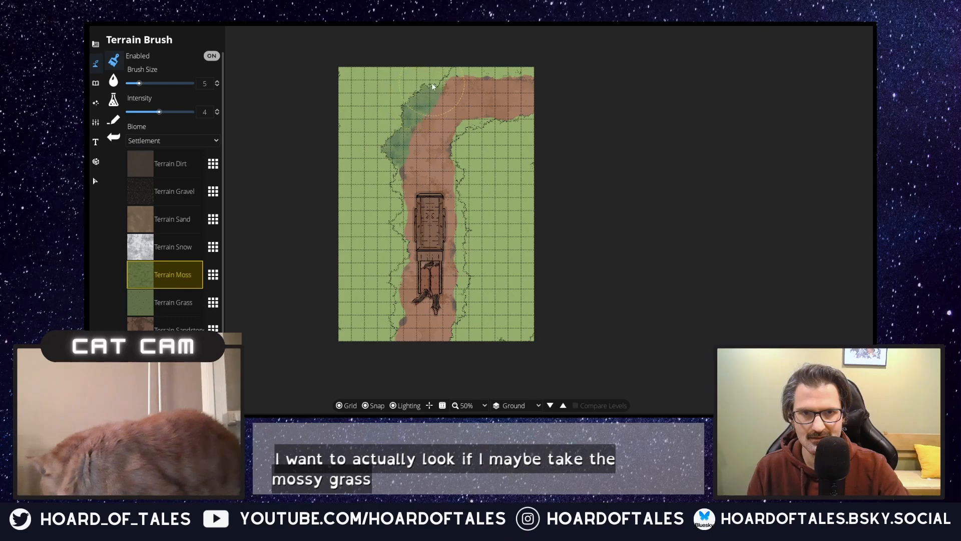
mouse_move(471, 71)
mouse_down()
mouse_move(458, 73)
mouse_move(488, 72)
mouse_up()
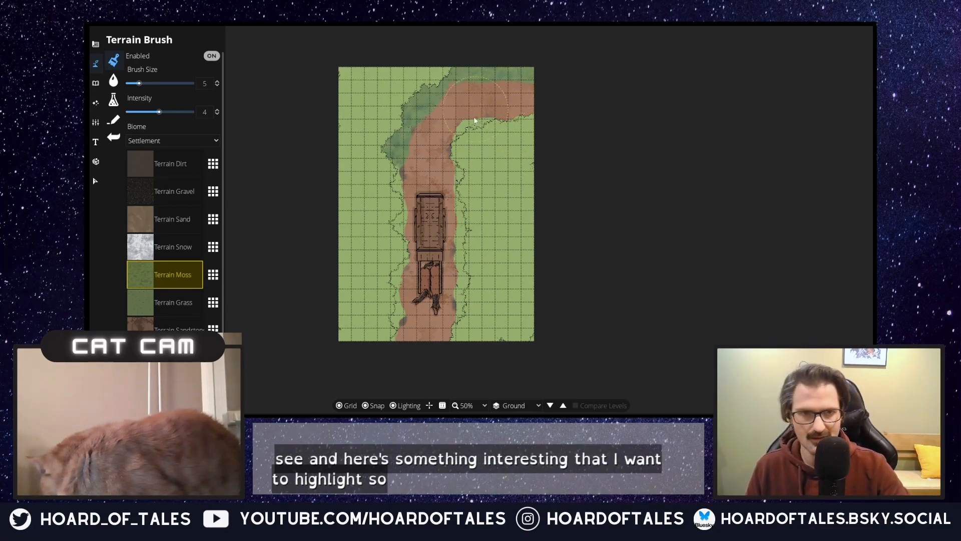
Step: Blend Terrain Moss along the inner bend and down the east edge of the trail with a smaller Terrain Brush
scroll(471, 128, up, 1)
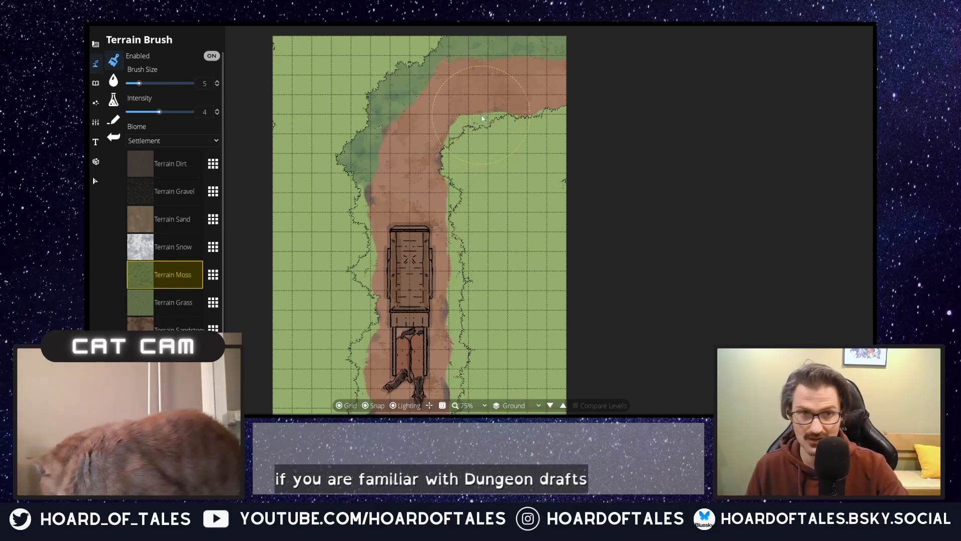
scroll(489, 107, down, 2)
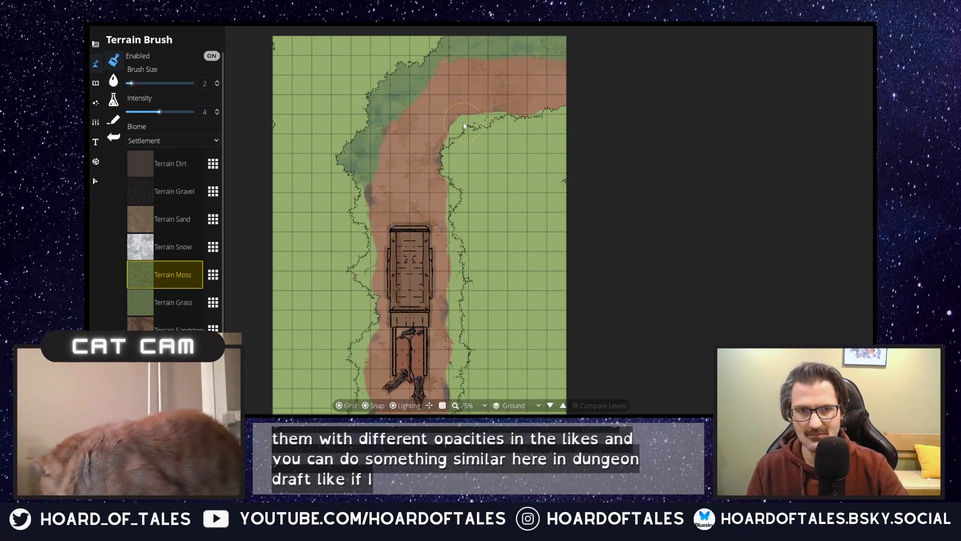
mouse_move(459, 121)
mouse_down()
mouse_move(487, 127)
mouse_move(494, 118)
mouse_move(462, 137)
mouse_move(485, 119)
mouse_move(508, 128)
mouse_move(462, 127)
mouse_up()
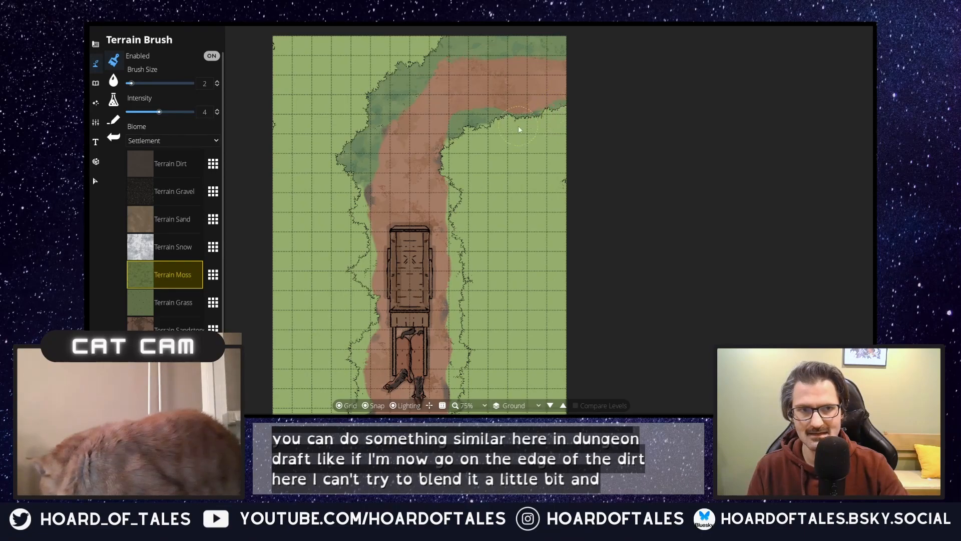
drag(440, 132, 450, 157)
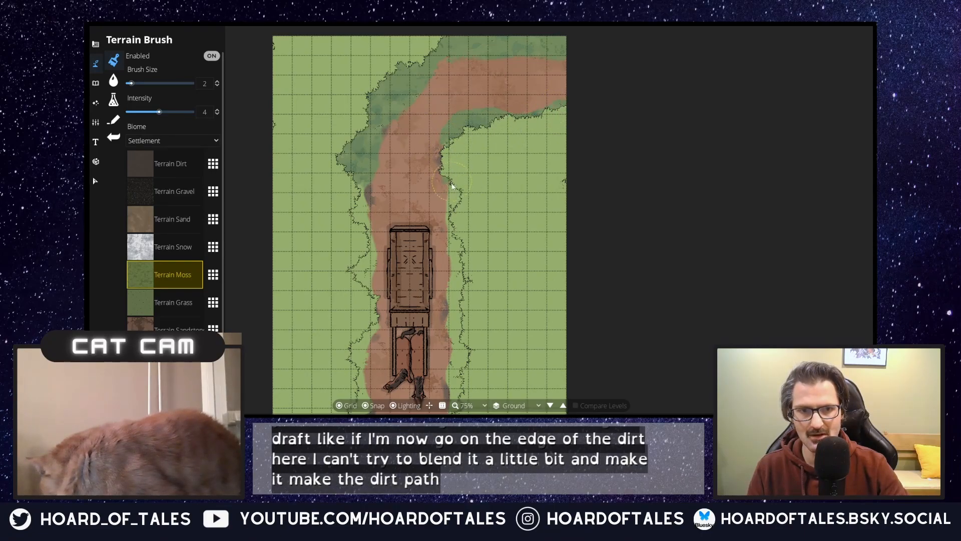
drag(456, 199, 455, 207)
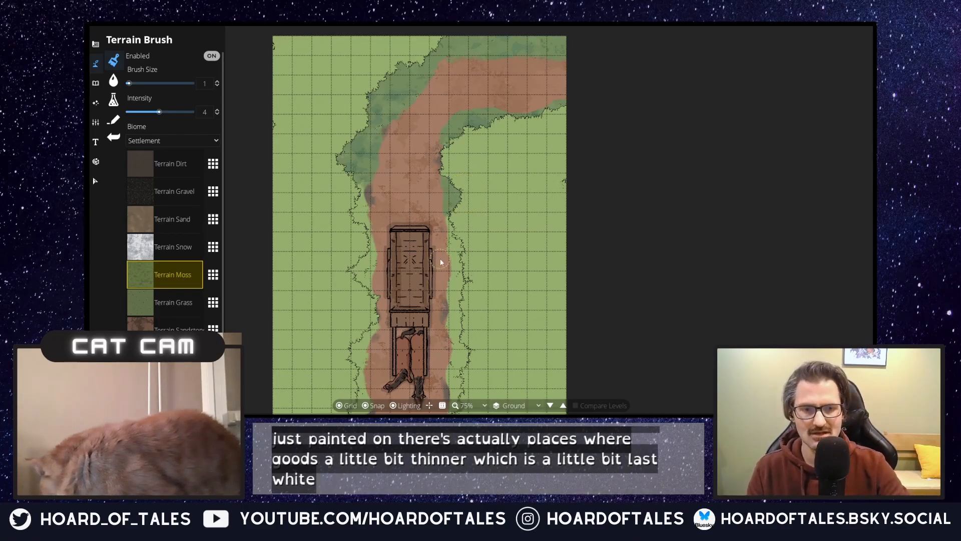
scroll(446, 262, up, 2)
mouse_move(469, 265)
mouse_down()
mouse_move(449, 310)
mouse_move(476, 377)
mouse_move(498, 369)
mouse_move(522, 256)
mouse_move(499, 263)
mouse_up()
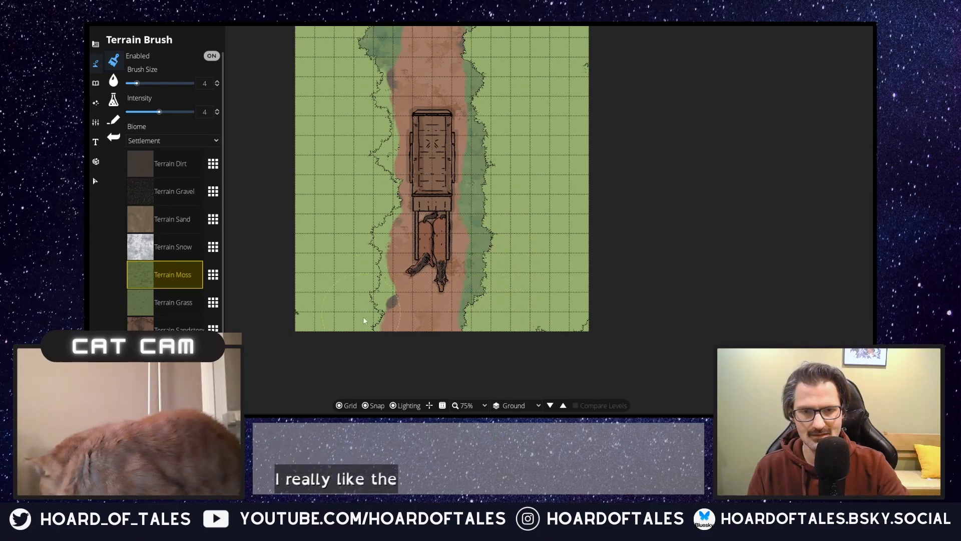
Step: Paint Terrain Moss along the lower west edge of the trail with the Terrain Brush at size 4
mouse_move(371, 256)
mouse_down()
mouse_move(390, 205)
mouse_move(376, 115)
mouse_move(392, 81)
mouse_move(386, 73)
mouse_move(403, 103)
mouse_move(406, 81)
mouse_move(351, 214)
mouse_move(355, 237)
mouse_move(384, 175)
mouse_up()
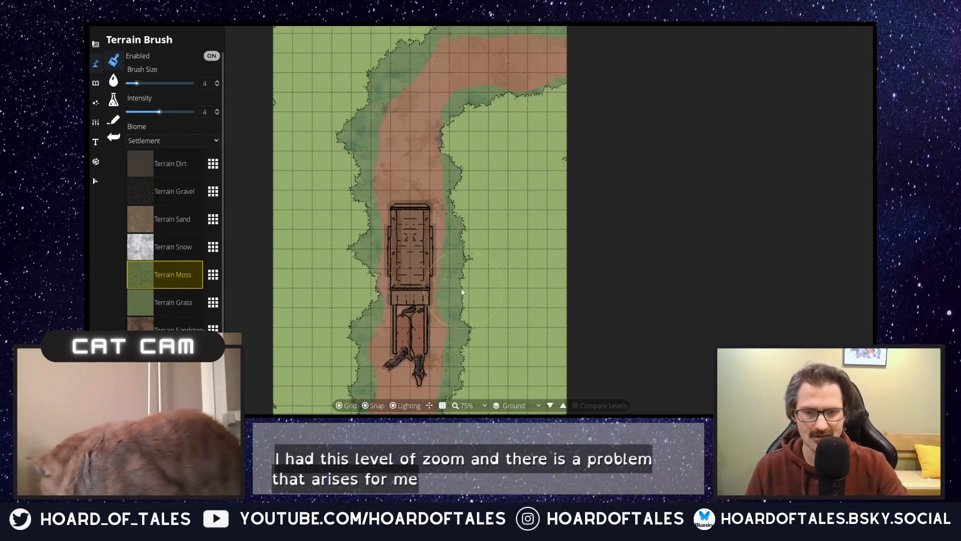
Step: Try adding a patch of Grass Tile 2 to the grass west of the trail with the Material Brush
scroll(459, 287, up, 1)
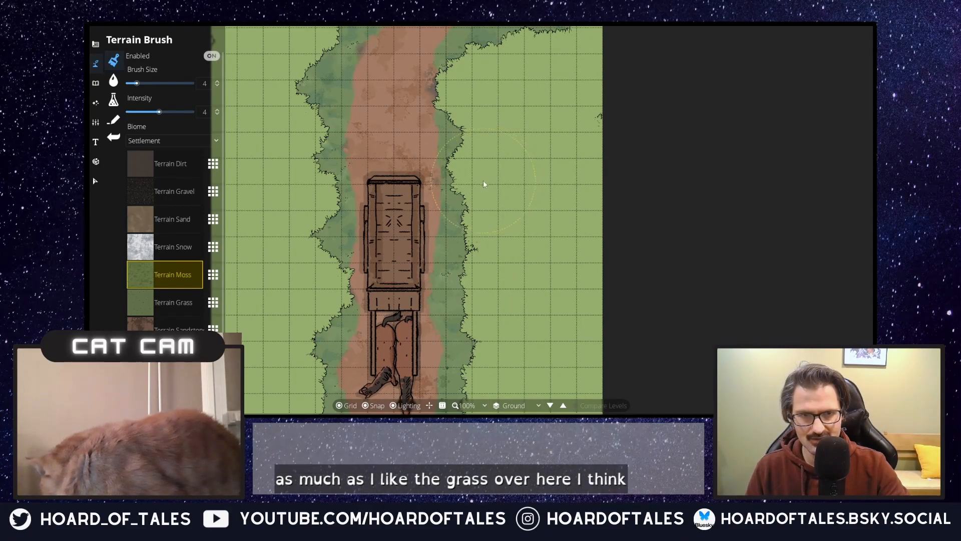
scroll(472, 192, up, 1)
scroll(472, 194, down, 1)
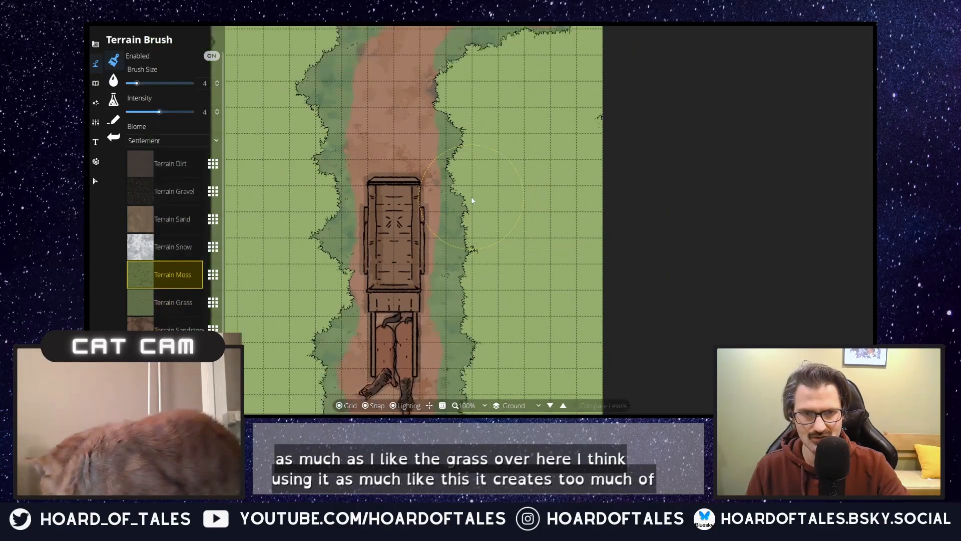
scroll(473, 204, down, 1)
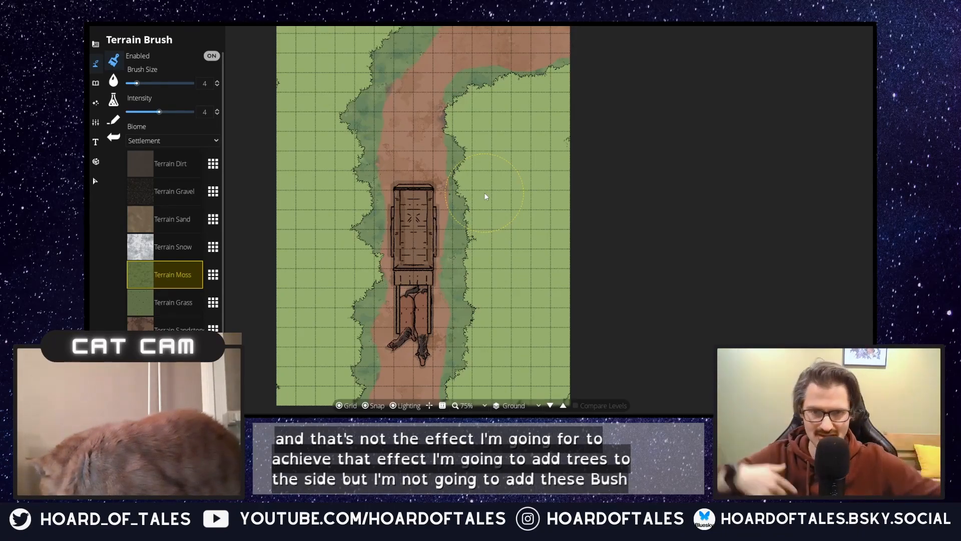
click(114, 80)
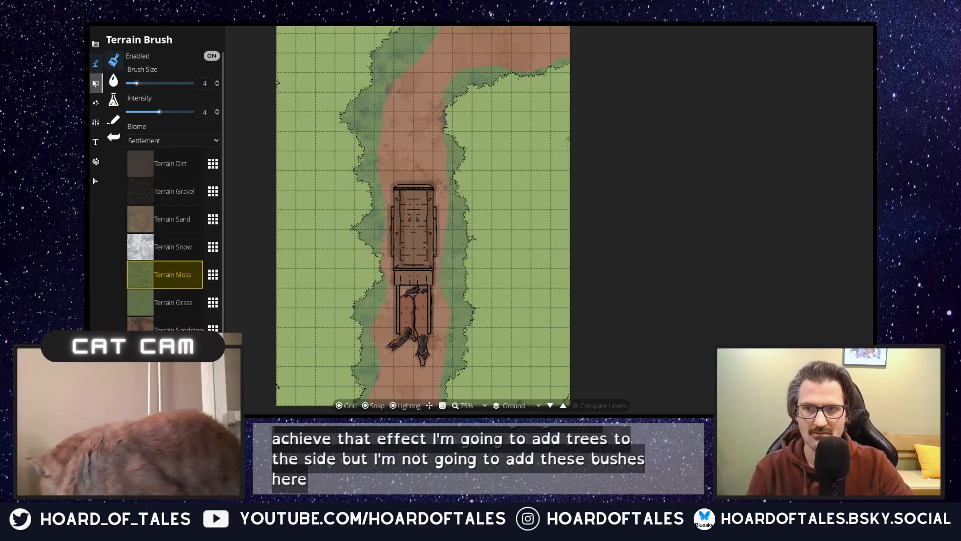
click(113, 104)
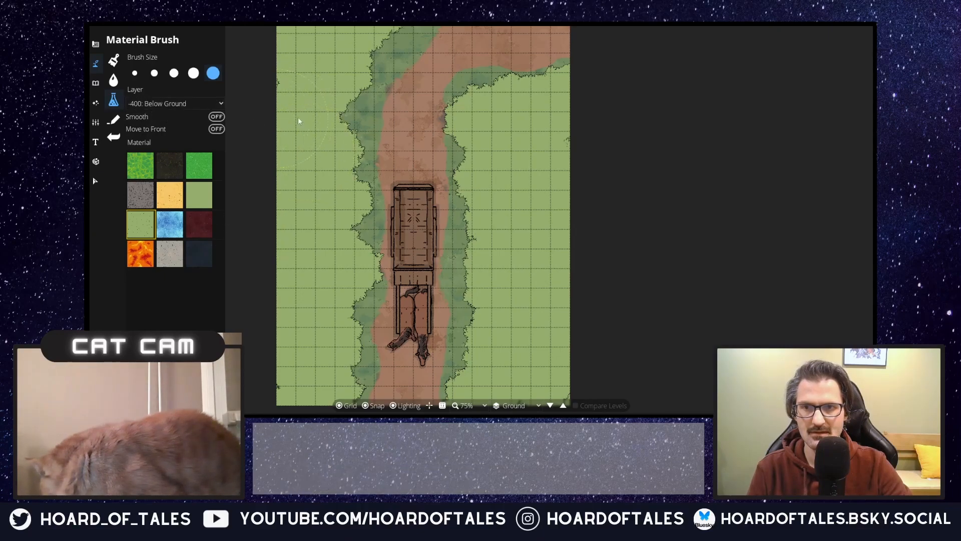
click(340, 127)
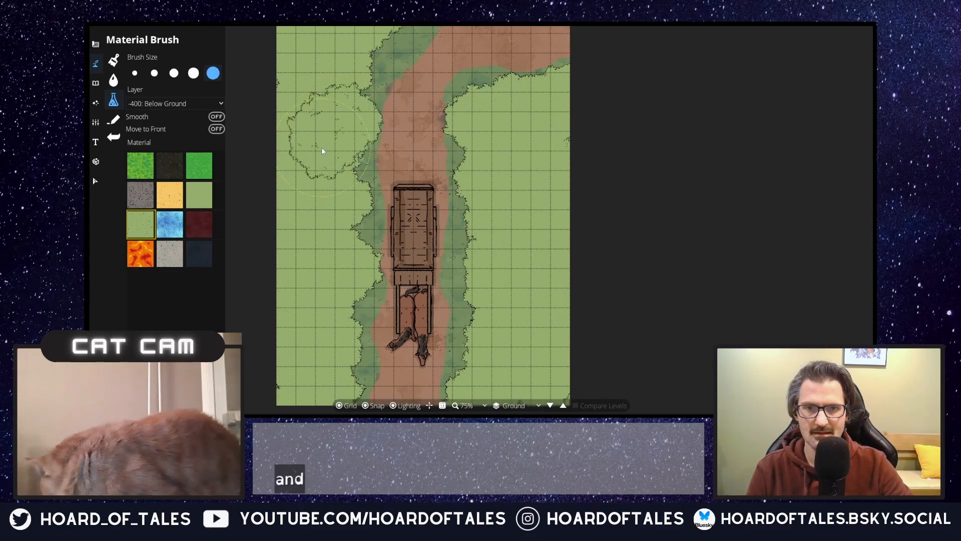
click(334, 146)
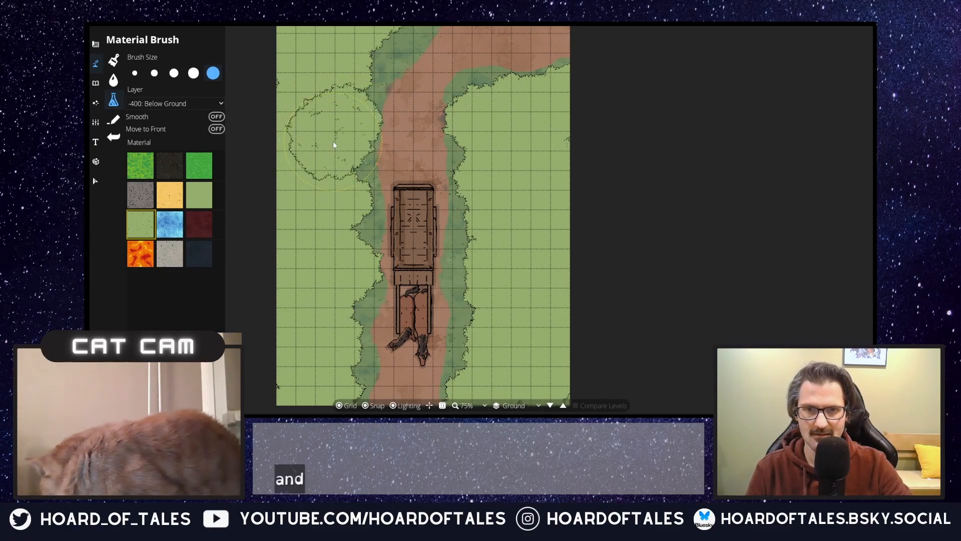
mouse_move(294, 155)
mouse_down()
mouse_move(322, 157)
mouse_move(338, 103)
mouse_move(309, 116)
mouse_move(326, 134)
mouse_move(343, 118)
mouse_move(330, 155)
mouse_up()
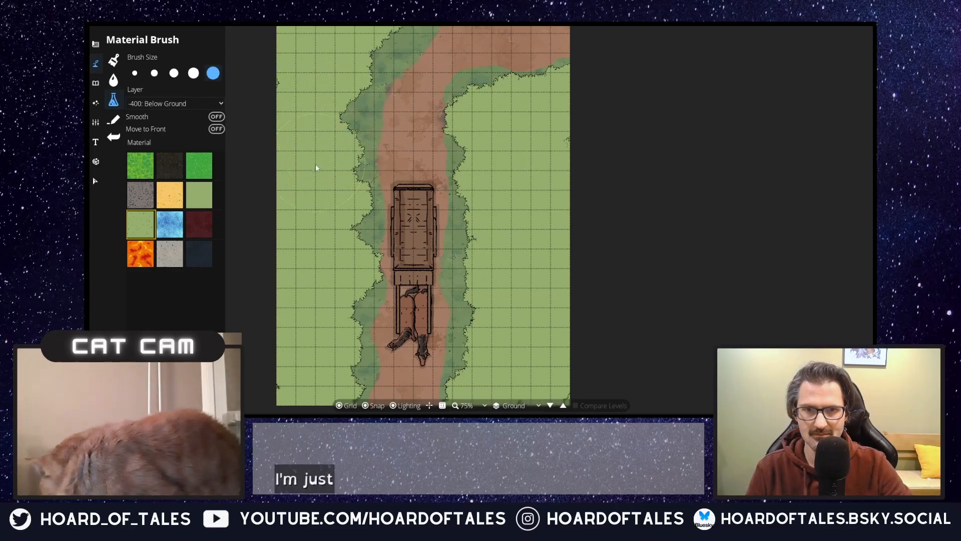
Step: Erase all Grass Tile 1 material west of the trail with the largest Material Brush size
click(203, 189)
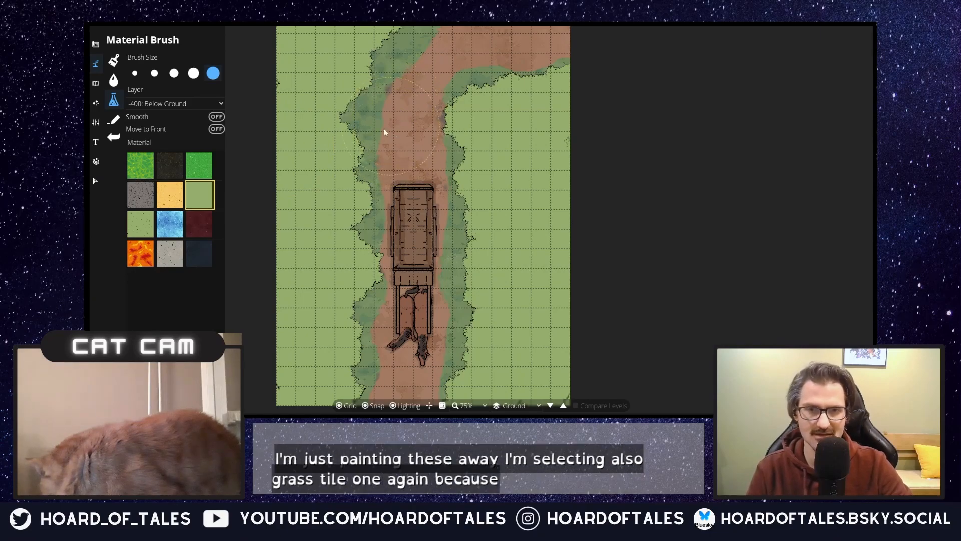
drag(380, 128, 369, 240)
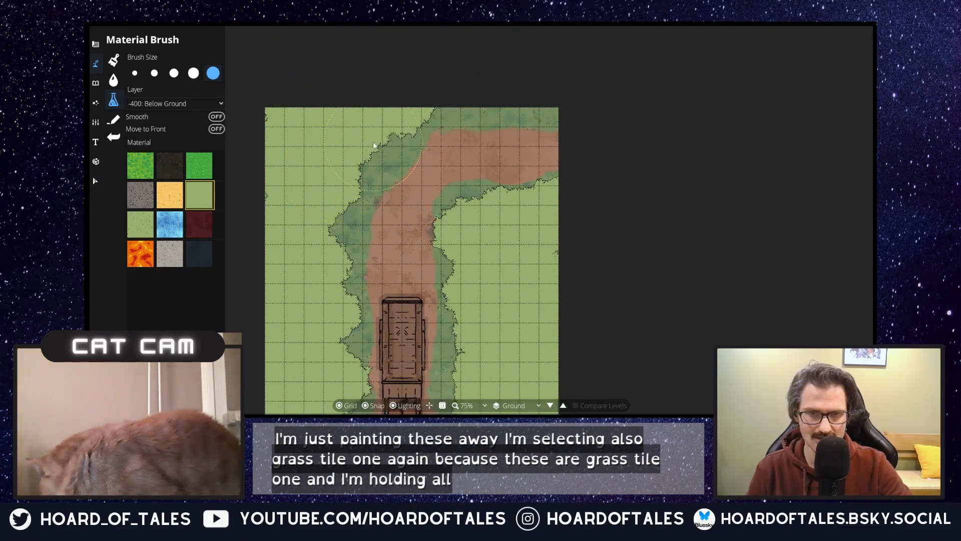
mouse_move(374, 142)
mouse_down()
mouse_move(312, 202)
mouse_move(268, 206)
mouse_up()
mouse_move(284, 166)
mouse_down()
mouse_move(266, 118)
mouse_move(269, 129)
mouse_move(353, 132)
mouse_move(420, 107)
mouse_up()
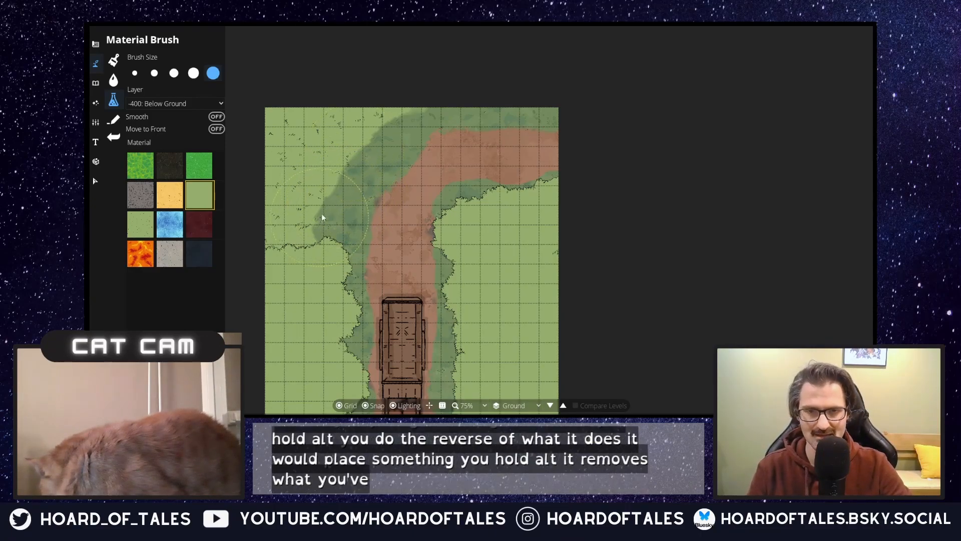
drag(321, 213, 371, 66)
mouse_move(322, 127)
mouse_down()
mouse_move(366, 123)
mouse_move(367, 203)
mouse_up()
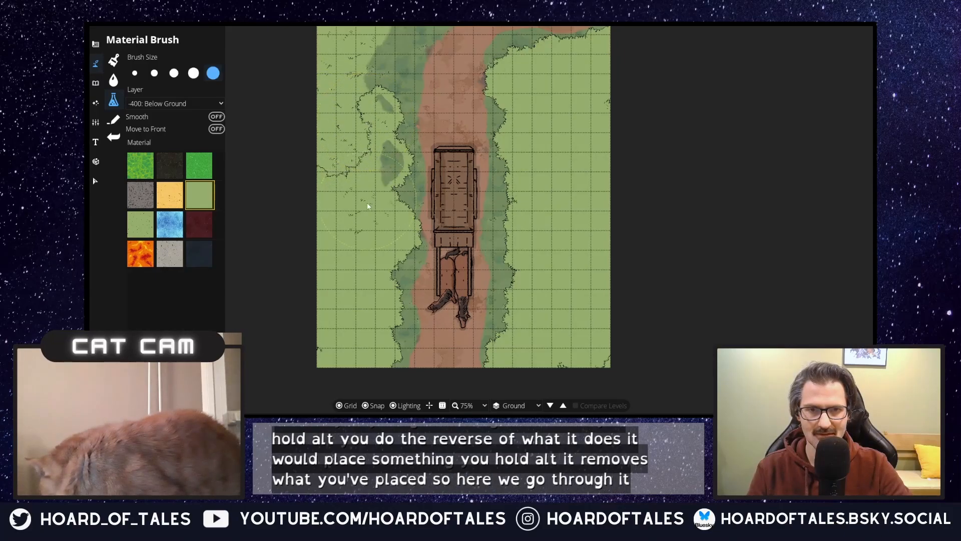
mouse_move(310, 209)
mouse_down()
mouse_move(319, 163)
mouse_move(367, 114)
mouse_up()
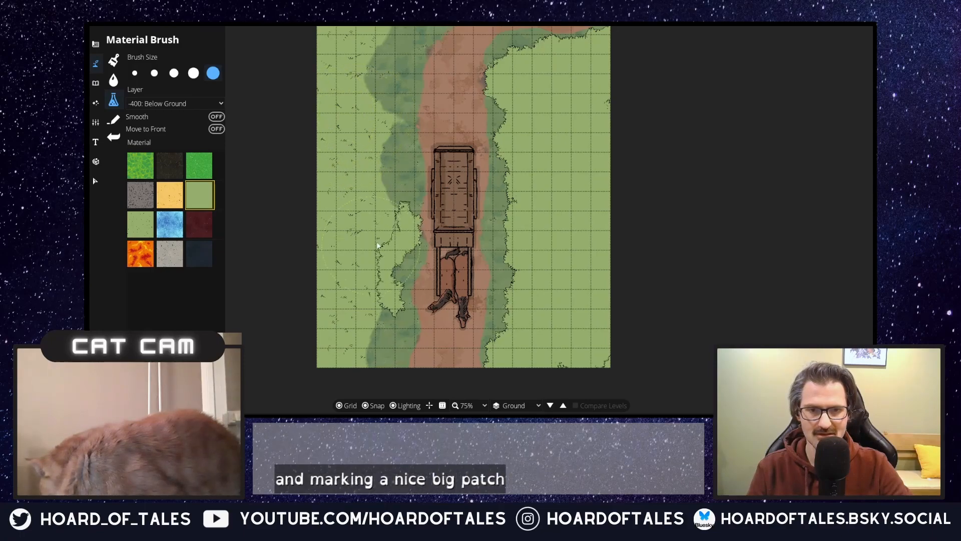
mouse_move(395, 225)
mouse_down()
mouse_move(379, 310)
mouse_move(395, 223)
mouse_up()
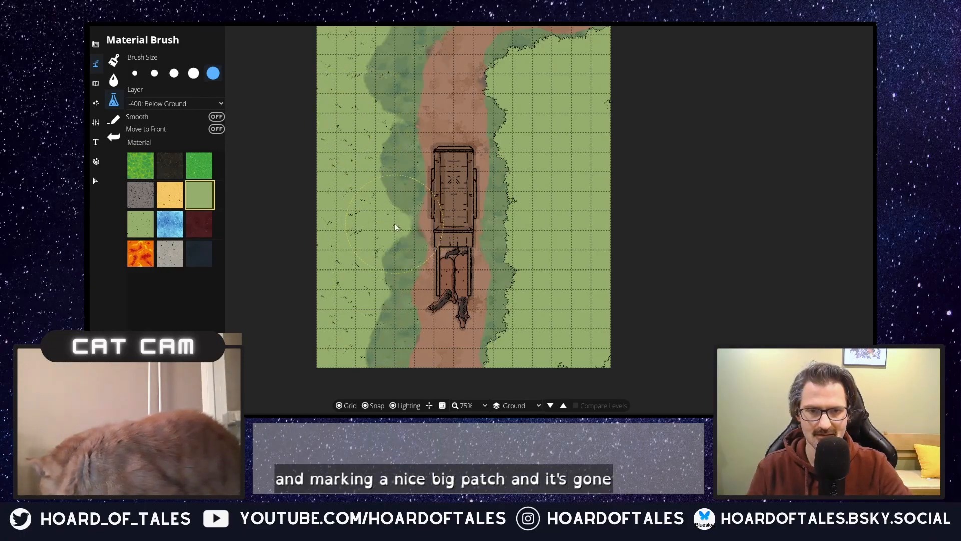
Step: Erase all Grass Tile 1 material east of the trail, including the remnants along the map's edge
drag(509, 367, 528, 367)
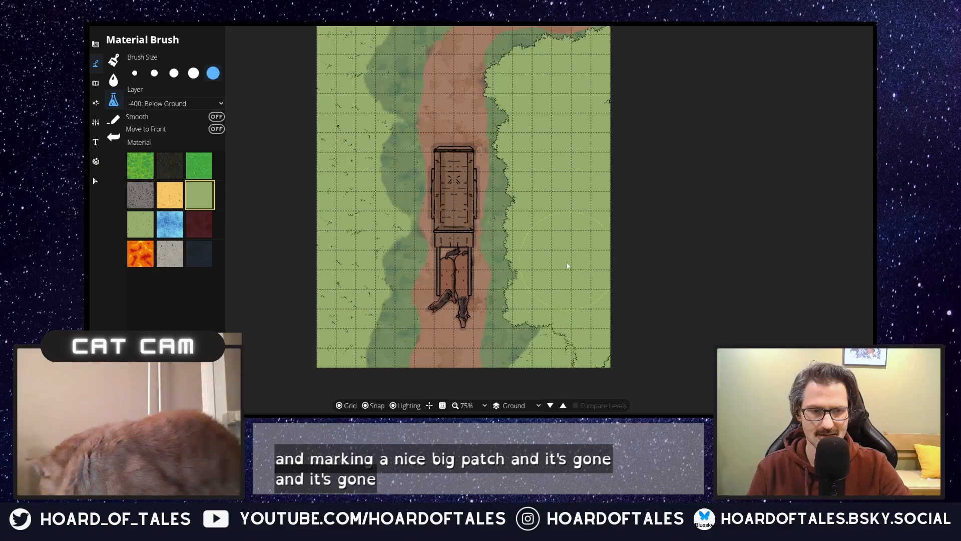
mouse_move(551, 302)
mouse_down()
mouse_move(552, 339)
mouse_move(611, 368)
mouse_move(538, 260)
mouse_move(552, 306)
mouse_move(546, 233)
mouse_move(510, 231)
mouse_move(560, 184)
mouse_move(574, 106)
mouse_move(510, 159)
mouse_move(524, 107)
mouse_move(513, 78)
mouse_move(590, 84)
mouse_move(575, 58)
mouse_move(602, 40)
mouse_up()
mouse_move(523, 136)
mouse_down()
mouse_move(551, 125)
mouse_move(518, 93)
mouse_move(562, 114)
mouse_up()
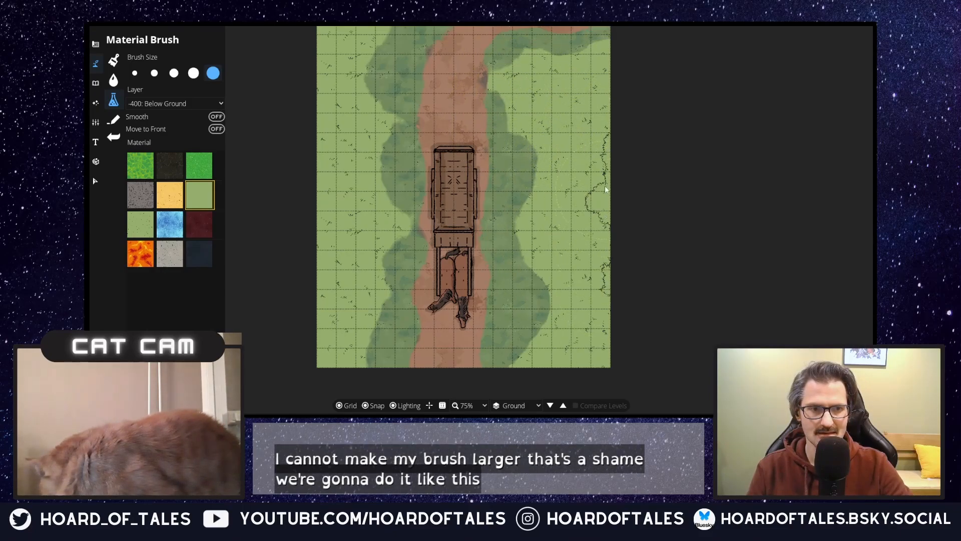
drag(604, 186, 605, 237)
mouse_move(578, 178)
mouse_down()
mouse_move(539, 272)
mouse_move(578, 177)
mouse_up()
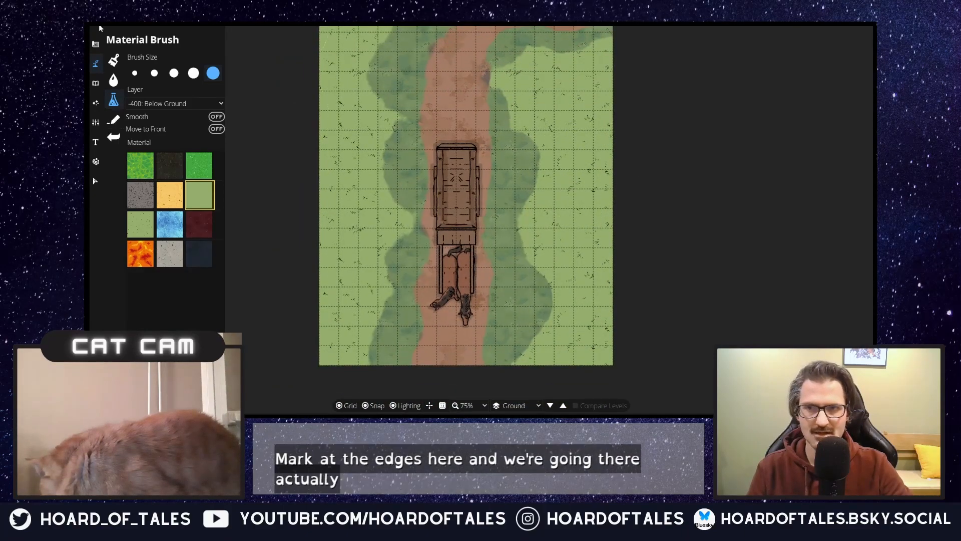
Step: Paint Terrain Moss over all the grass on both sides of the trail with the Terrain Brush at size 10
click(91, 46)
click(145, 59)
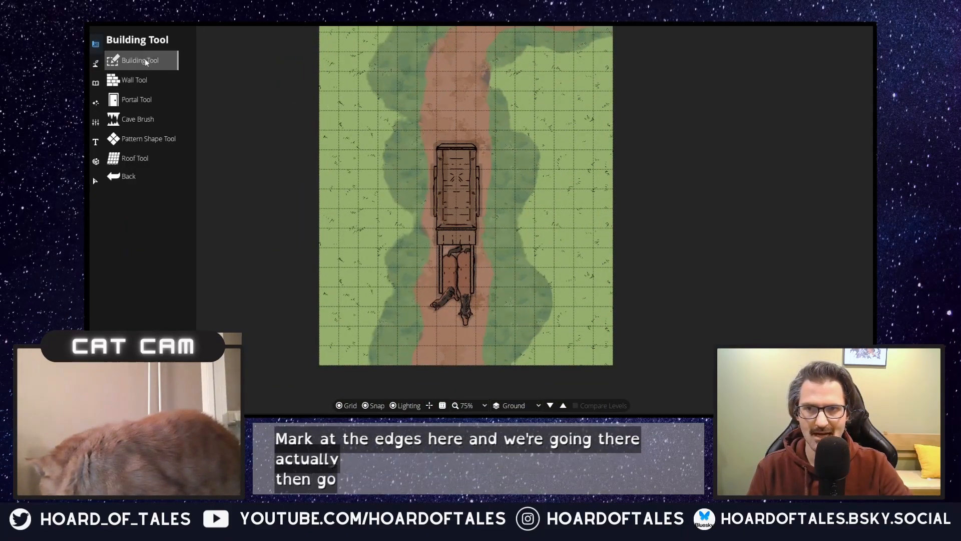
click(96, 63)
click(131, 62)
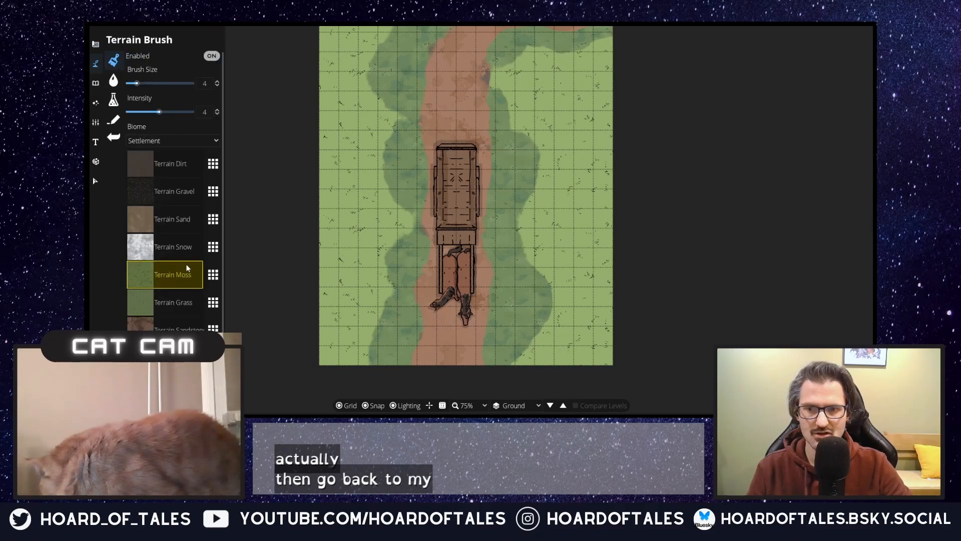
scroll(347, 217, up, 8)
scroll(328, 140, down, 2)
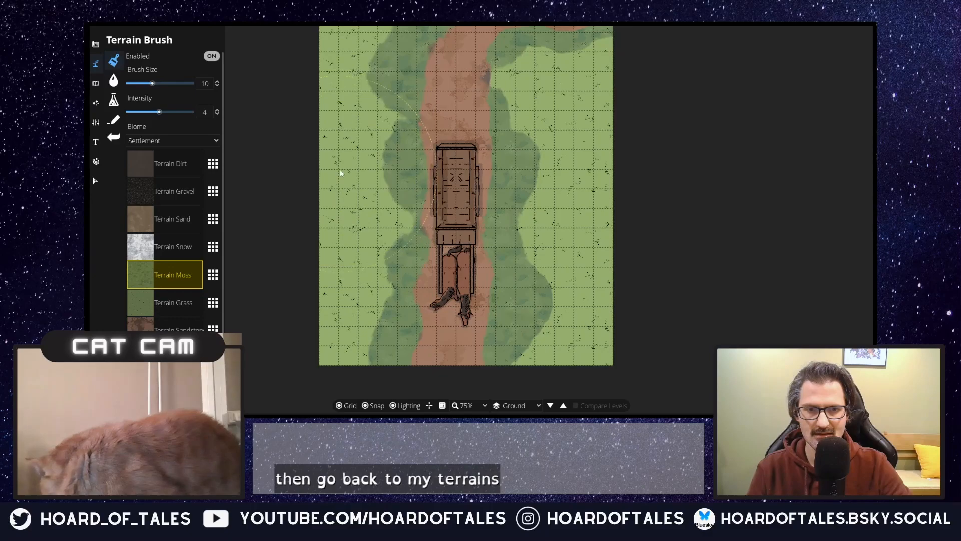
scroll(343, 158, down, 1)
scroll(353, 93, down, 1)
mouse_move(362, 53)
mouse_down()
mouse_move(360, 42)
mouse_move(400, 43)
mouse_move(345, 66)
mouse_move(352, 105)
mouse_move(380, 155)
mouse_move(354, 179)
mouse_move(362, 163)
mouse_move(331, 222)
mouse_move(338, 239)
mouse_up()
mouse_move(462, 227)
mouse_down()
mouse_move(462, 186)
mouse_move(465, 148)
mouse_up()
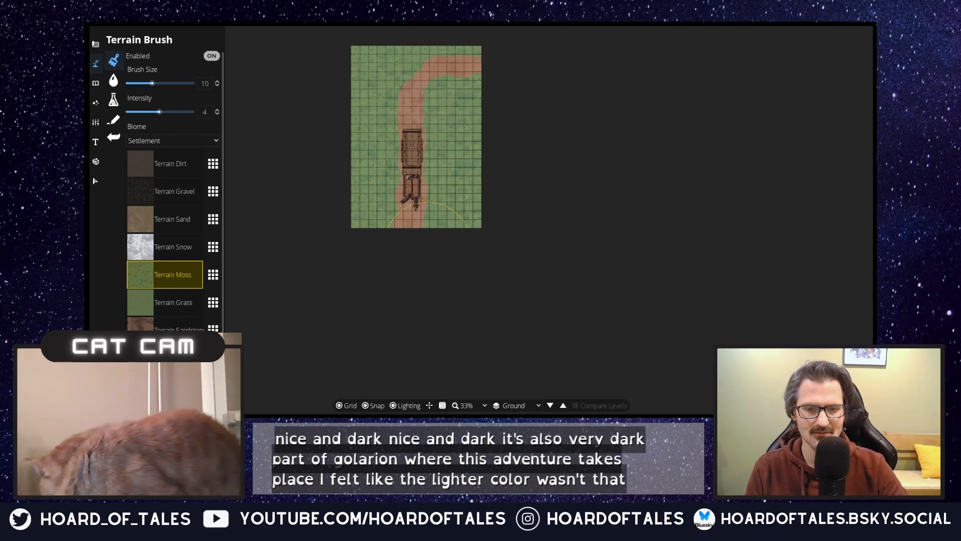
Step: Search the object library for "tree", choose a round green tree and set its layer to 400: User Layer 4
scroll(376, 103, up, 4)
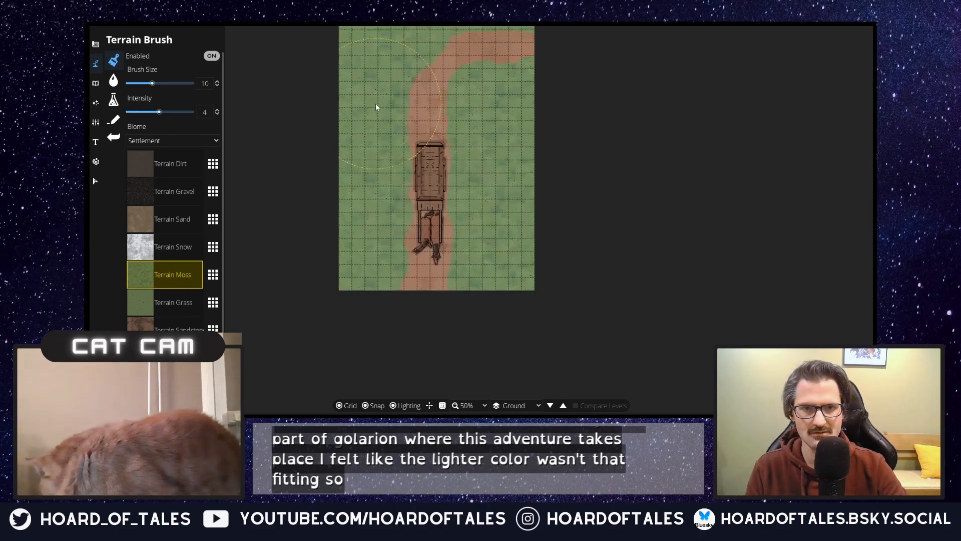
drag(386, 101, 420, 79)
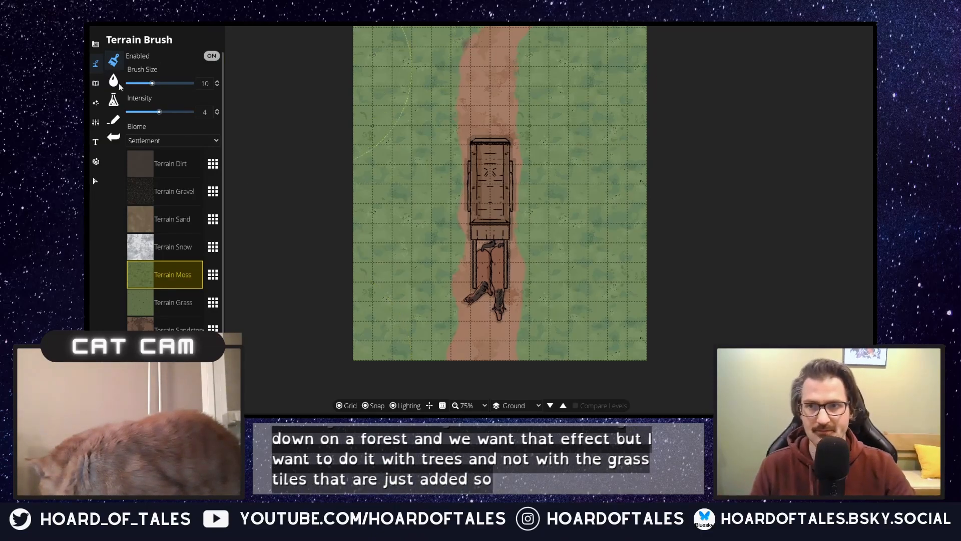
click(95, 84)
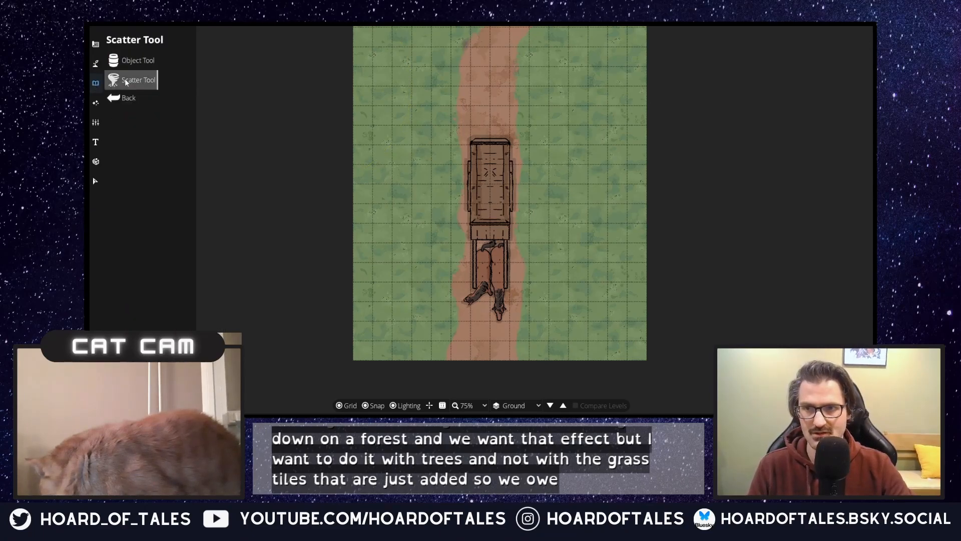
click(142, 62)
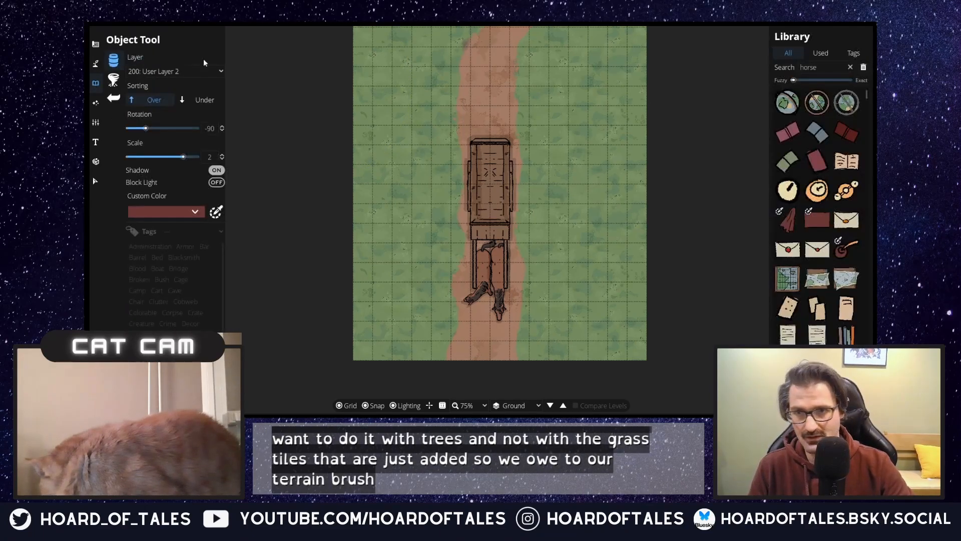
double_click(820, 68)
text(tree)
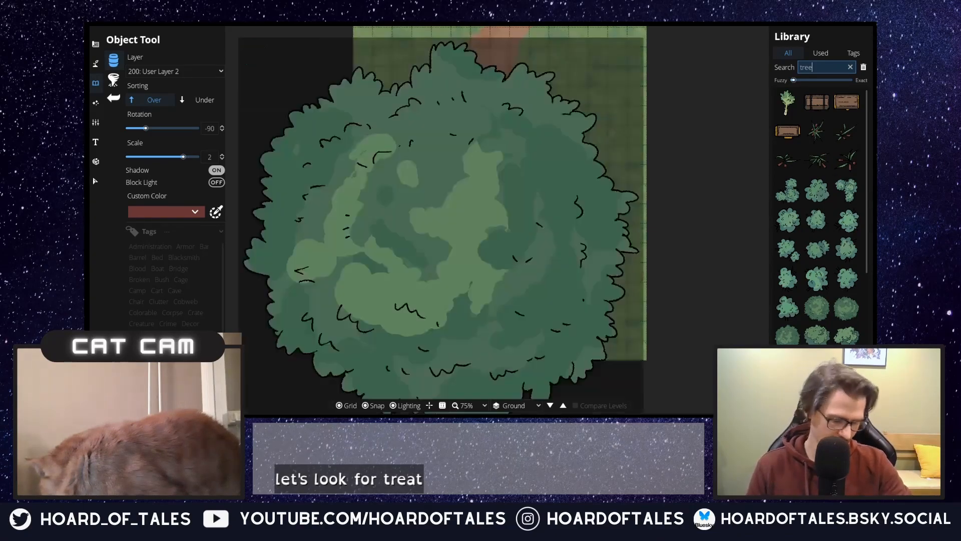
click(787, 334)
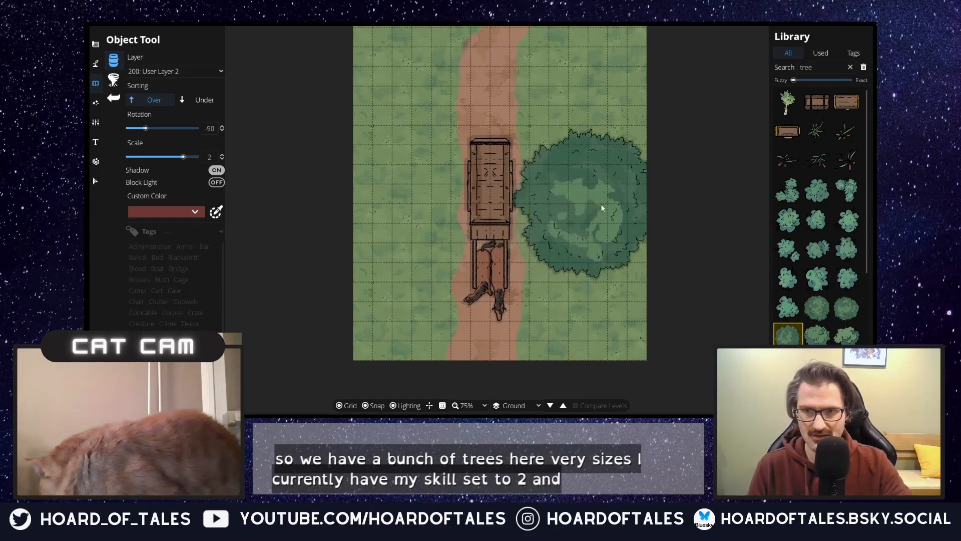
click(211, 73)
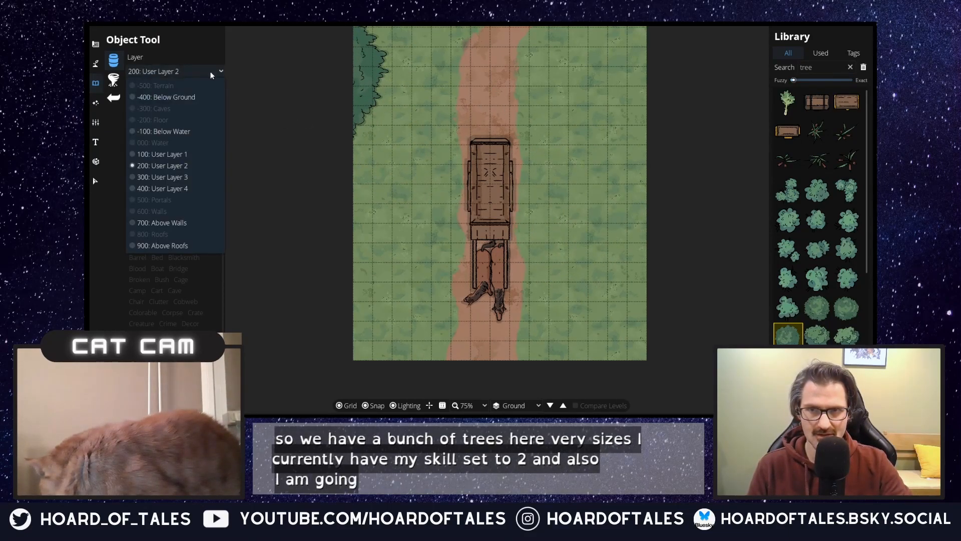
click(193, 189)
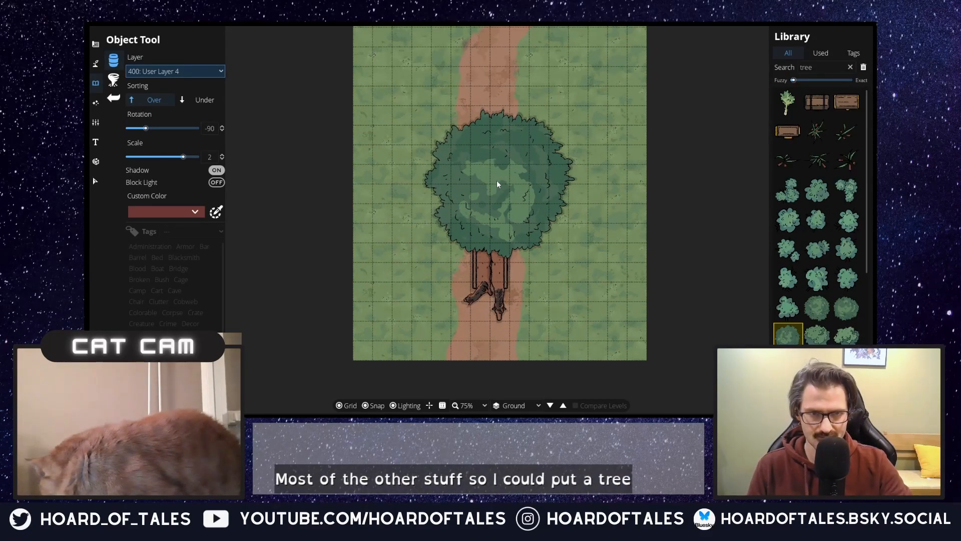
Step: Try placing the round green tree at scale 2 over the caravan cart, and undo the placement
click(497, 181)
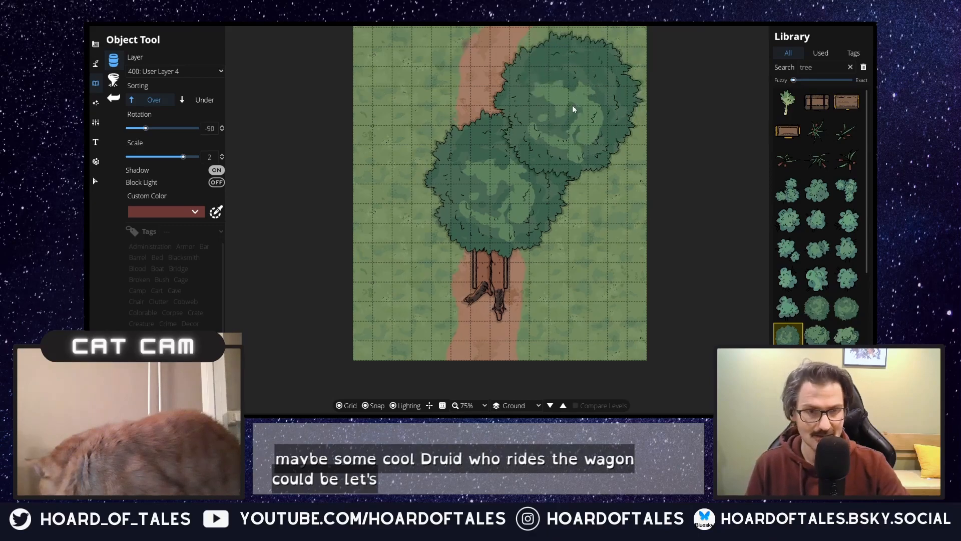
click(303, 157)
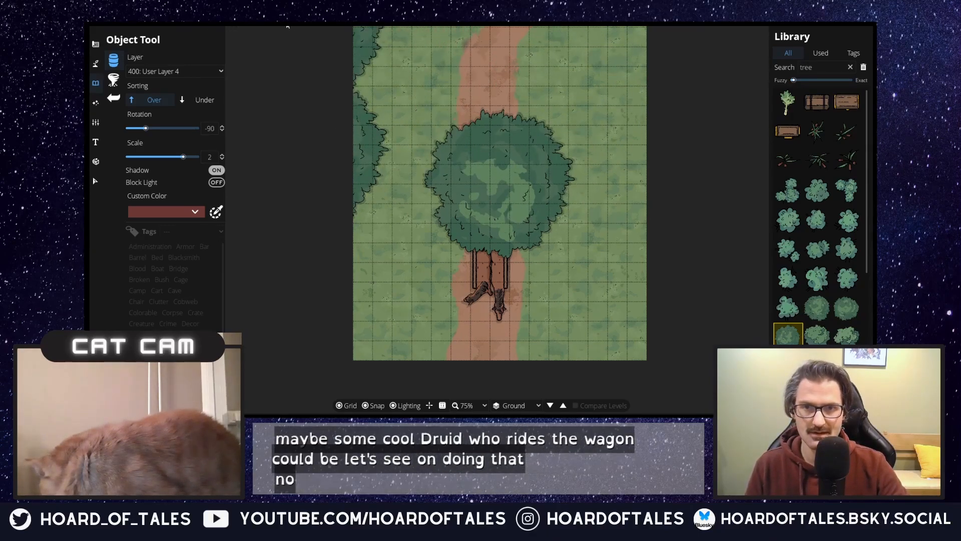
key(ctrl+z)
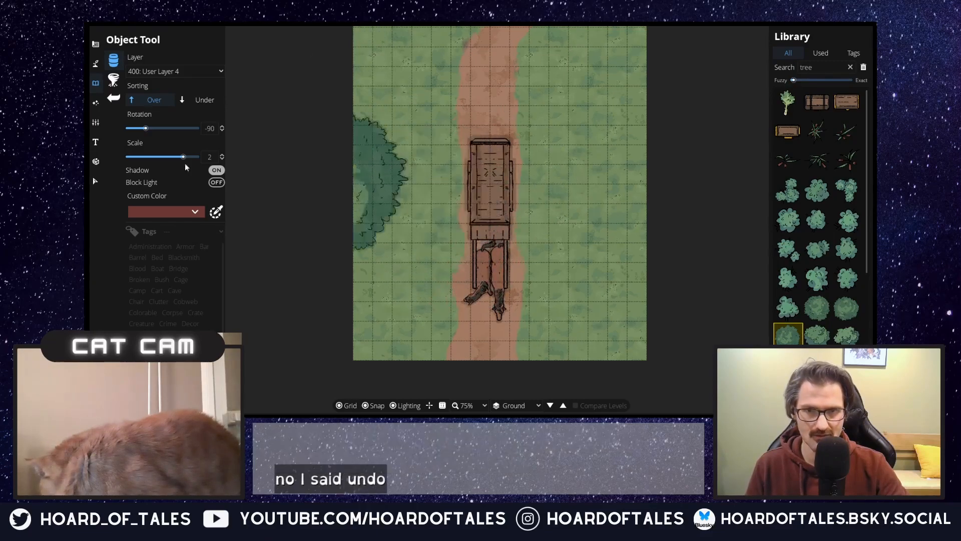
Step: Set the object scale to 1 and preview a bigger round green tree on the map
click(211, 157)
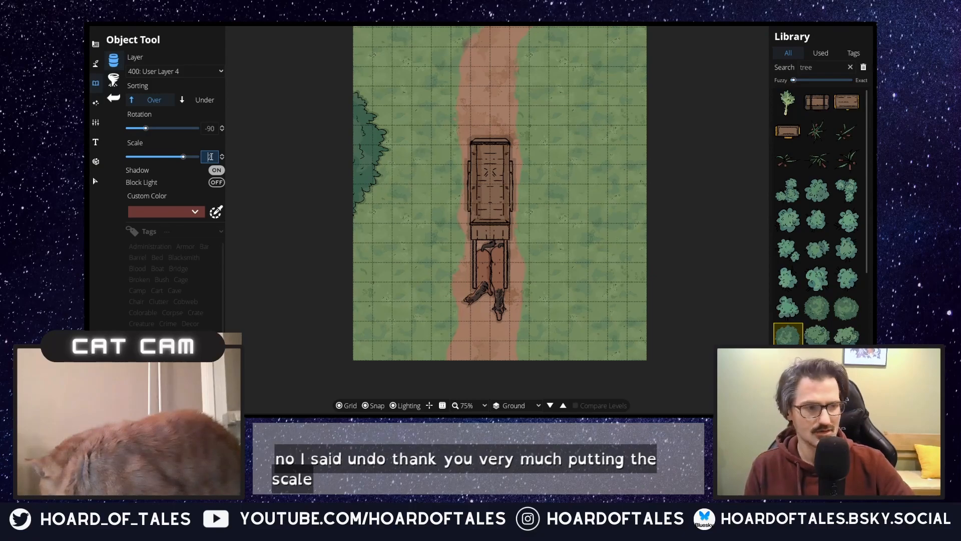
text(1)
key(Return)
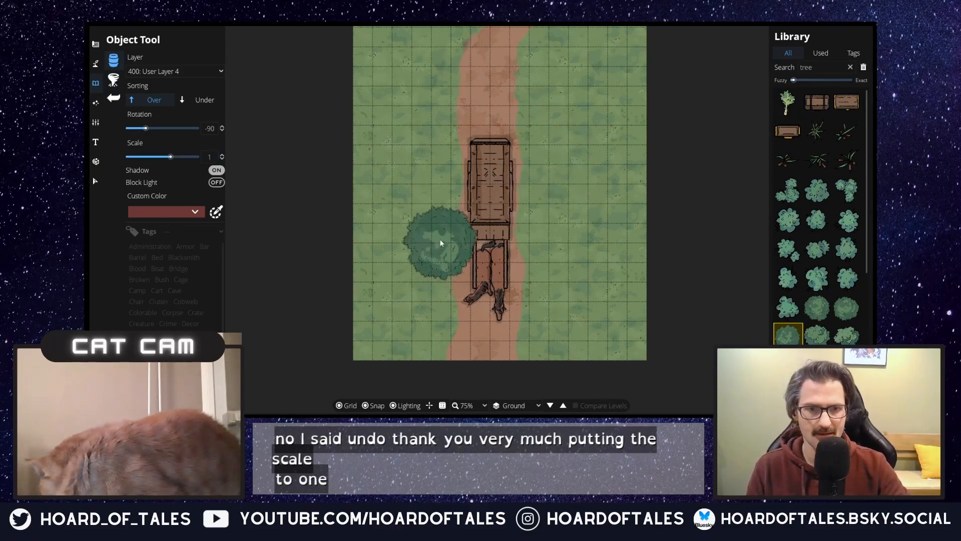
click(789, 368)
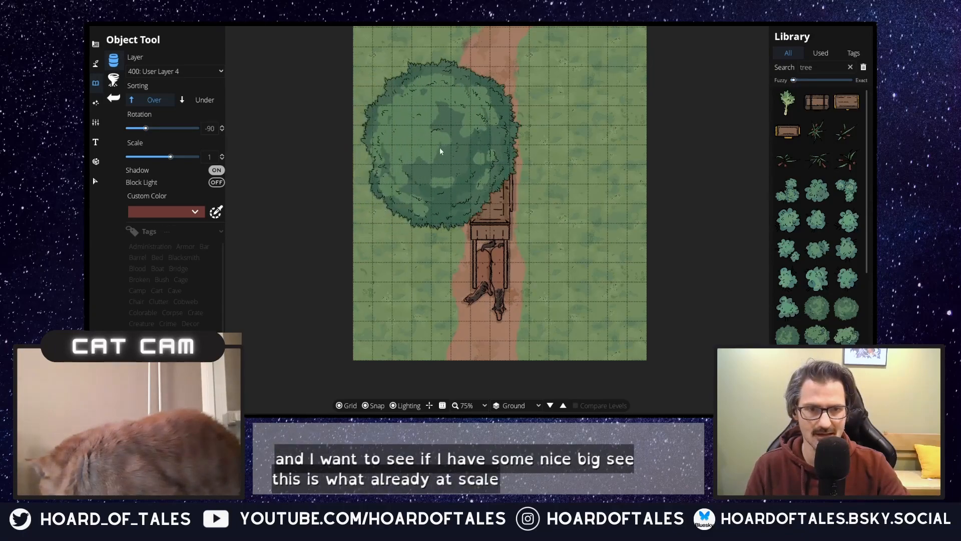
scroll(430, 152, down, 1)
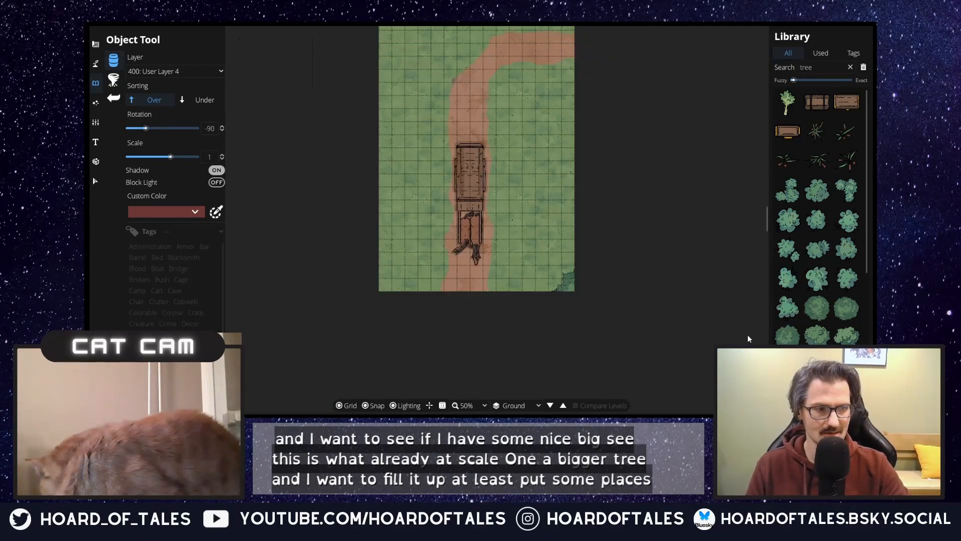
Step: Try out other green trees and an autumn tree from the library against the map
click(787, 335)
click(846, 307)
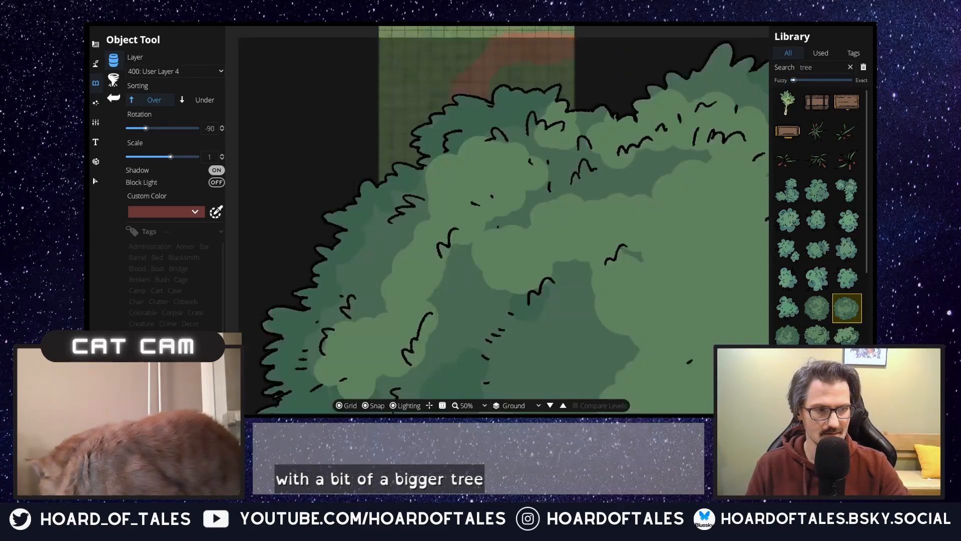
scroll(832, 305, down, 3)
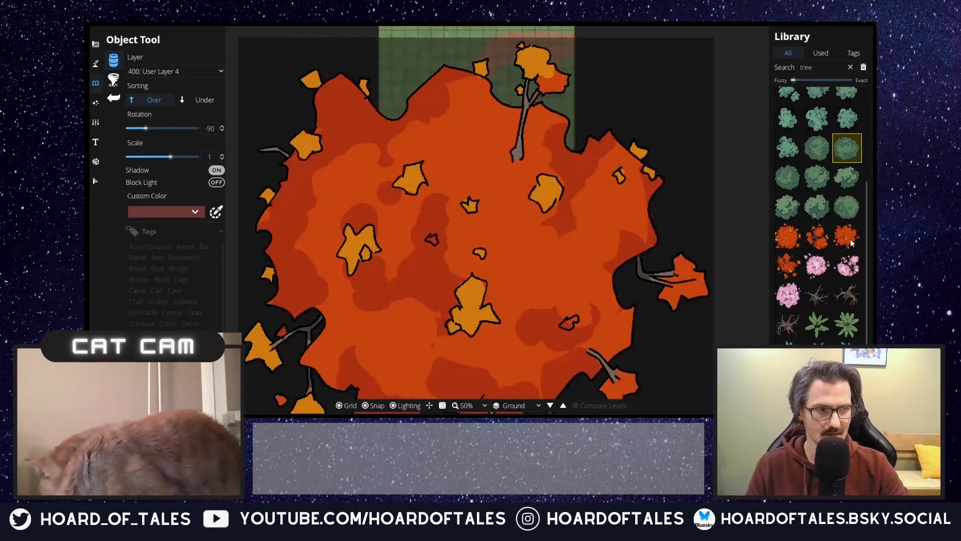
click(852, 241)
click(789, 237)
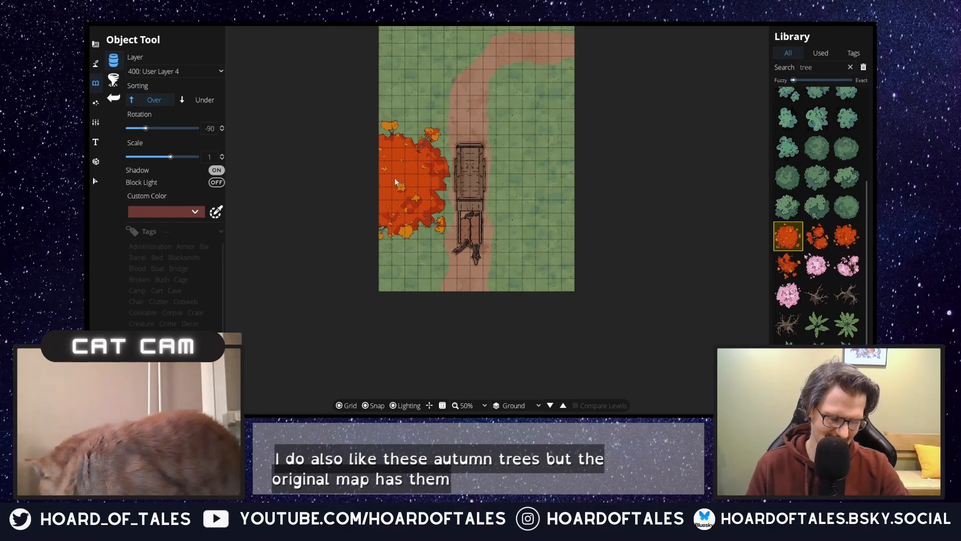
Step: Place the large round green tree at the map's southwest corner, east edge and northwest corner, partly overhanging the border
click(848, 207)
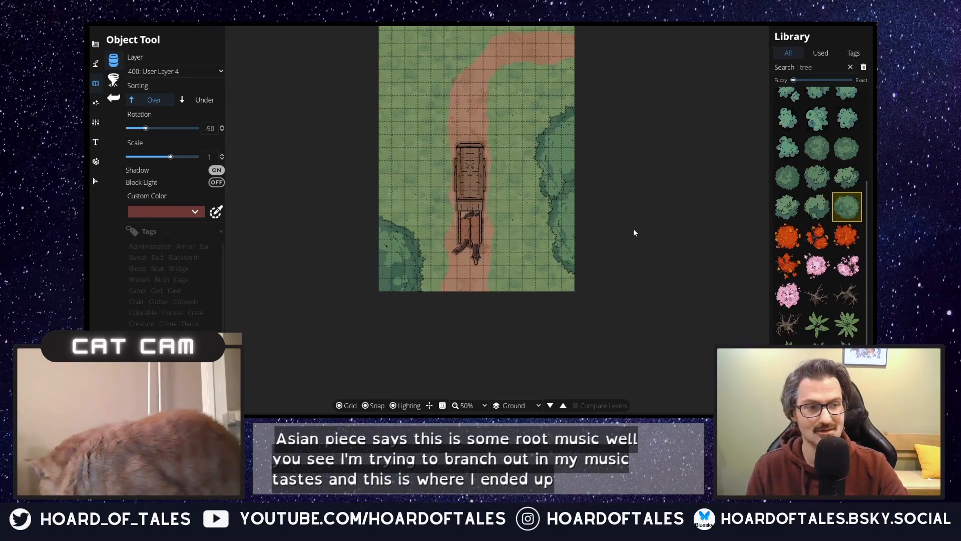
drag(633, 231, 613, 305)
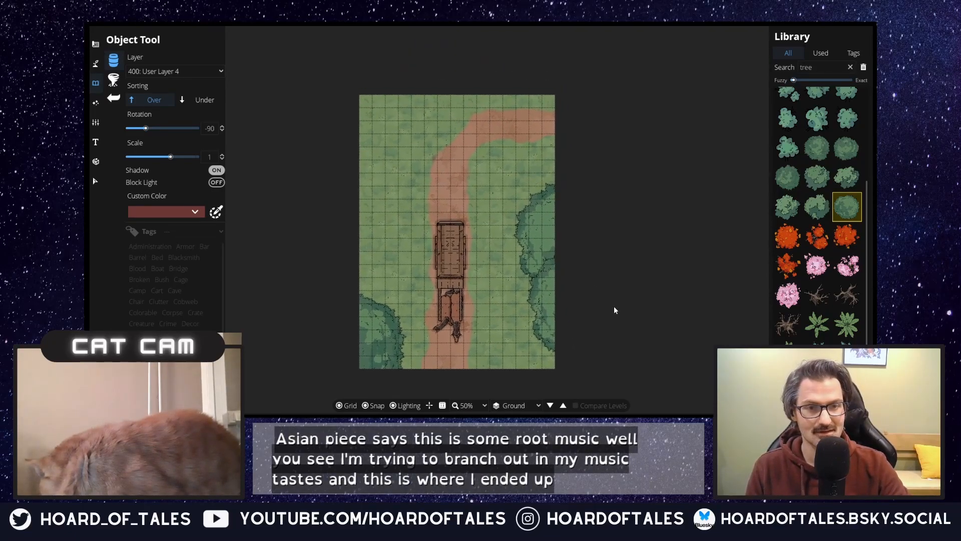
click(361, 103)
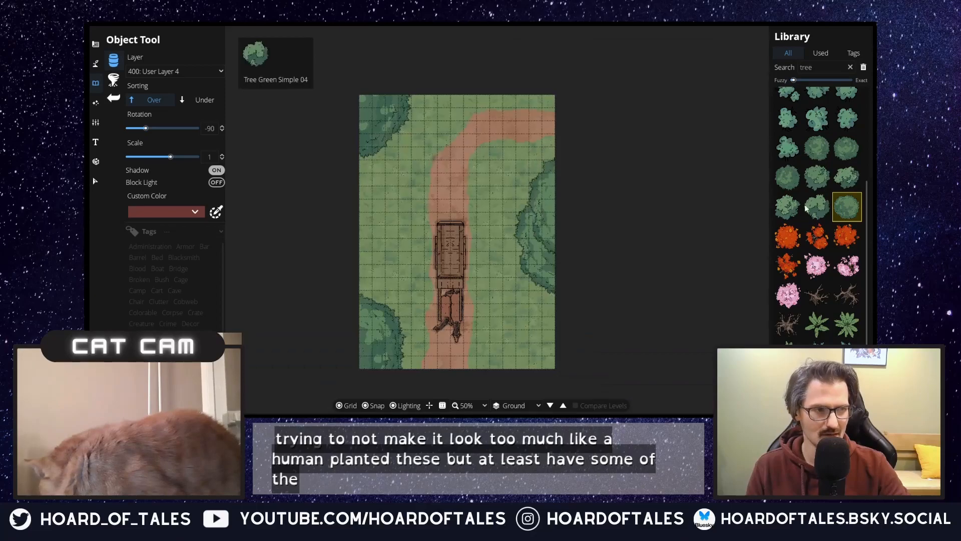
Step: Browse the library's pine, dead and green tree variants for a smaller tree to fill the gaps
click(789, 177)
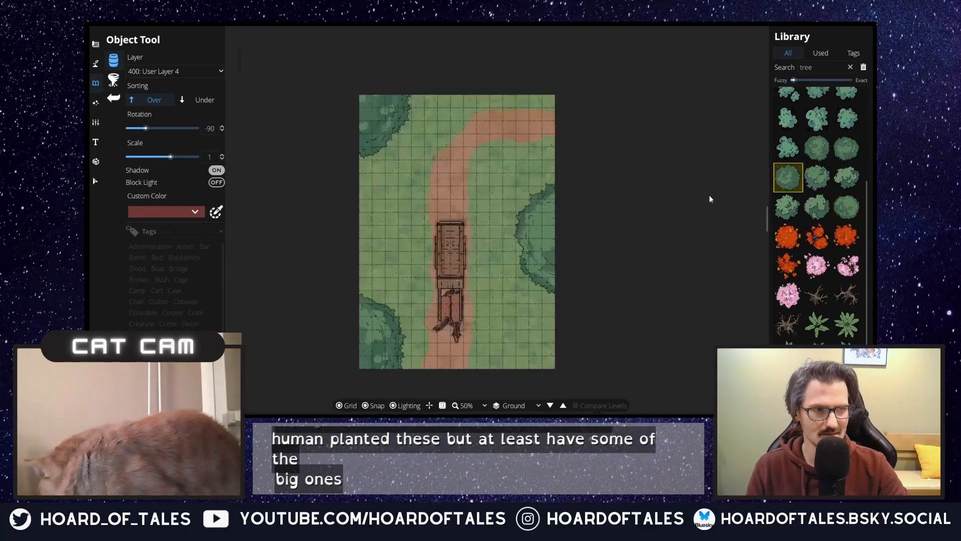
scroll(831, 250, down, 3)
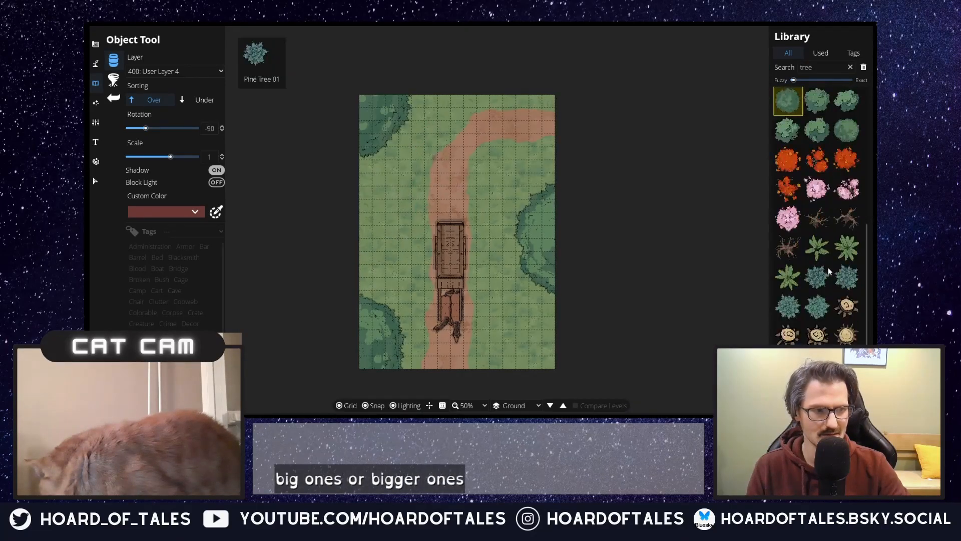
click(828, 267)
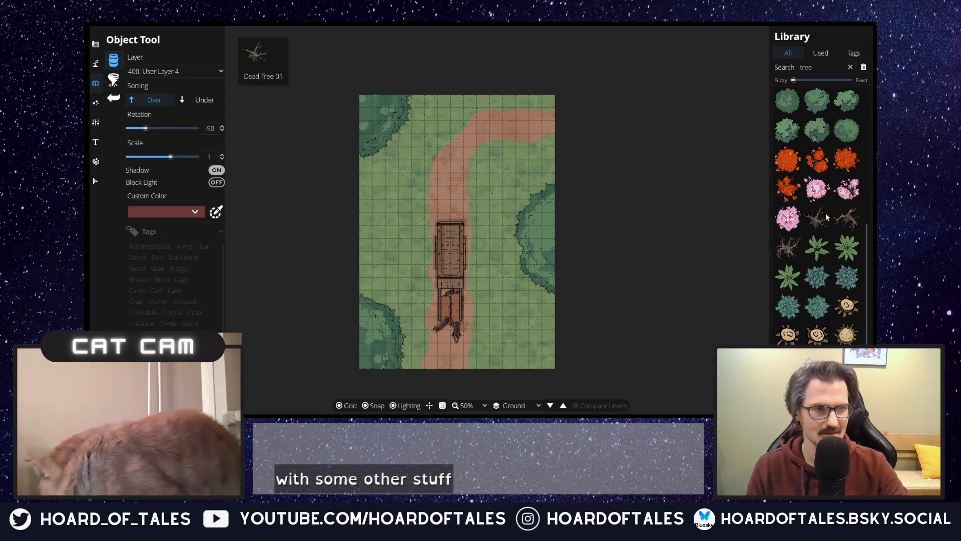
mouse_move(840, 120)
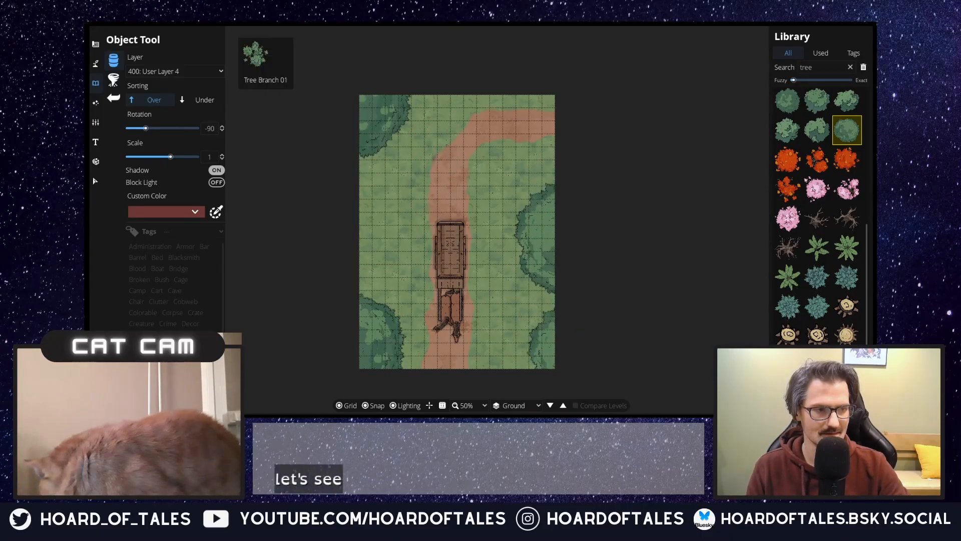
scroll(839, 308, up, 3)
scroll(839, 300, up, 2)
click(817, 191)
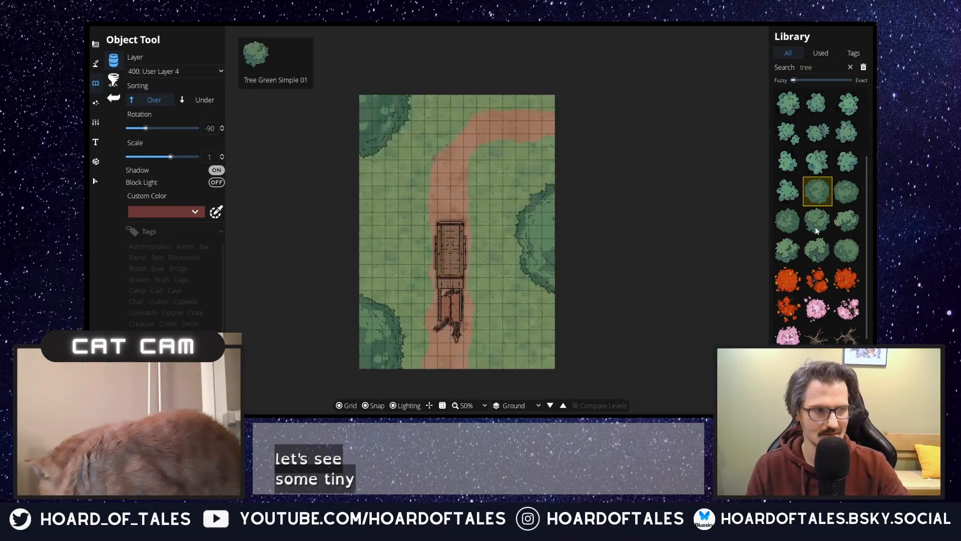
click(789, 221)
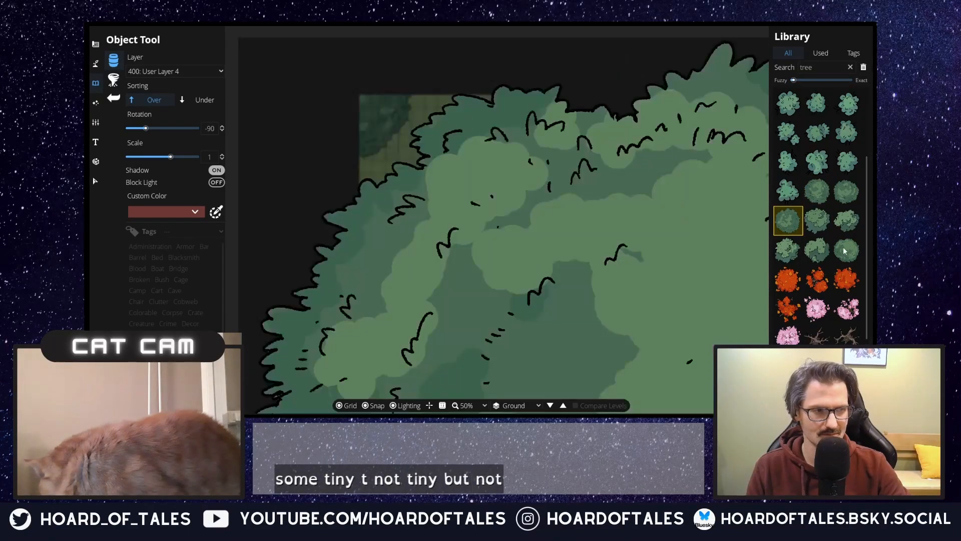
Step: Choose the large round green tree again, try it at scale 0.5, and set its scale to 0.75
click(846, 249)
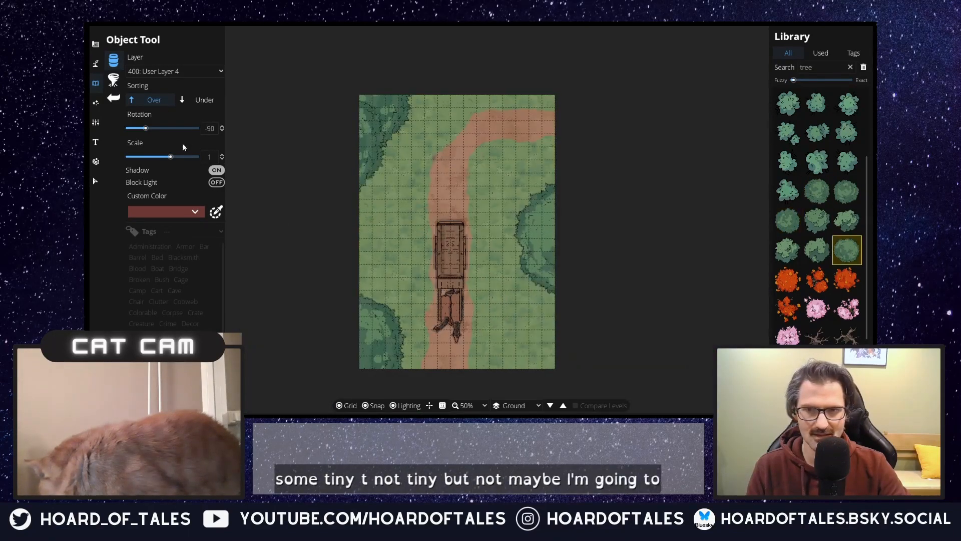
click(210, 157)
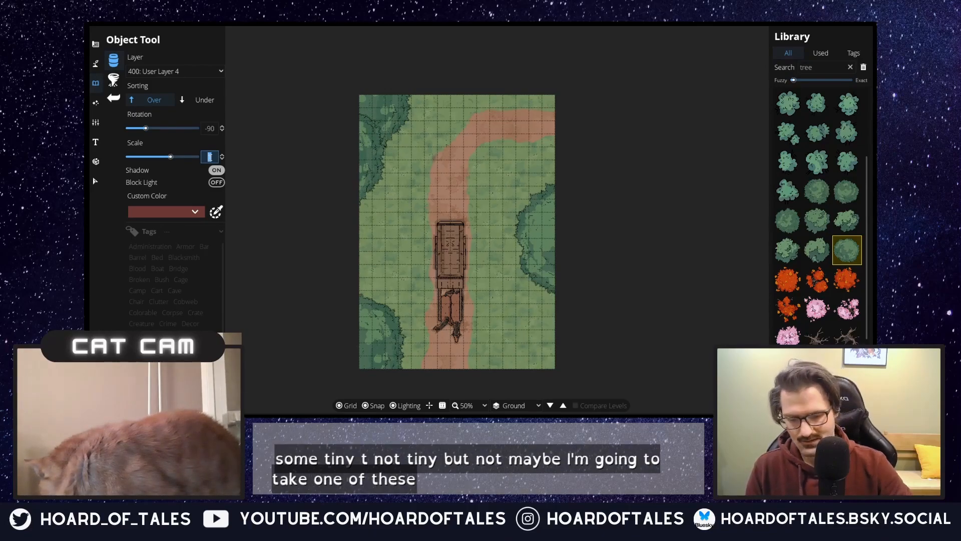
text(0.5)
key(Return)
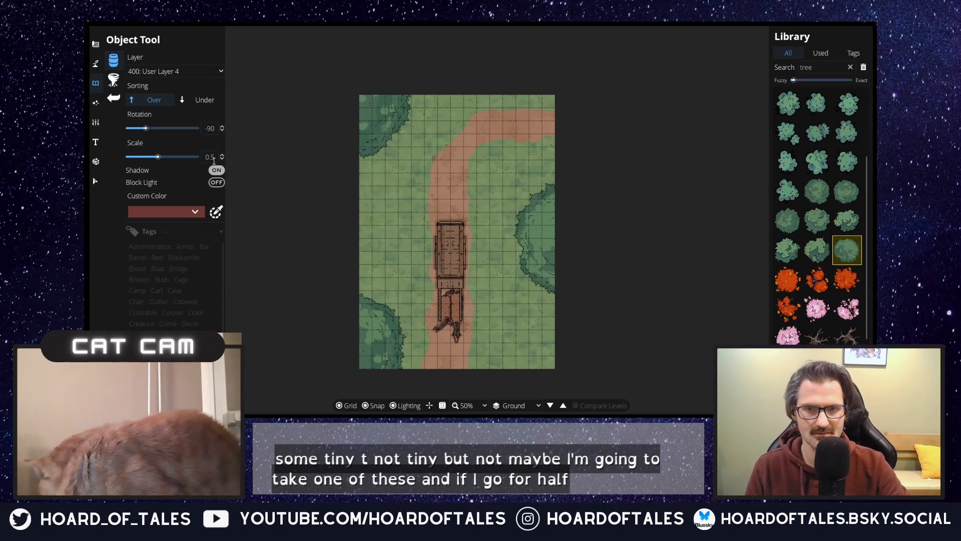
text(0.75)
key(Return)
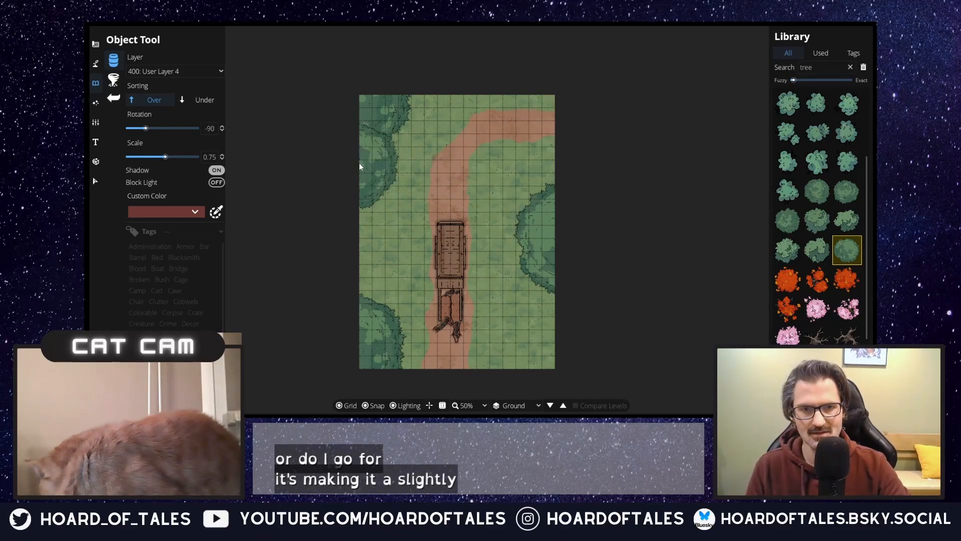
Step: Place the large round green tree along the northwest edge, on the upper east side and in the southeast corner
click(369, 148)
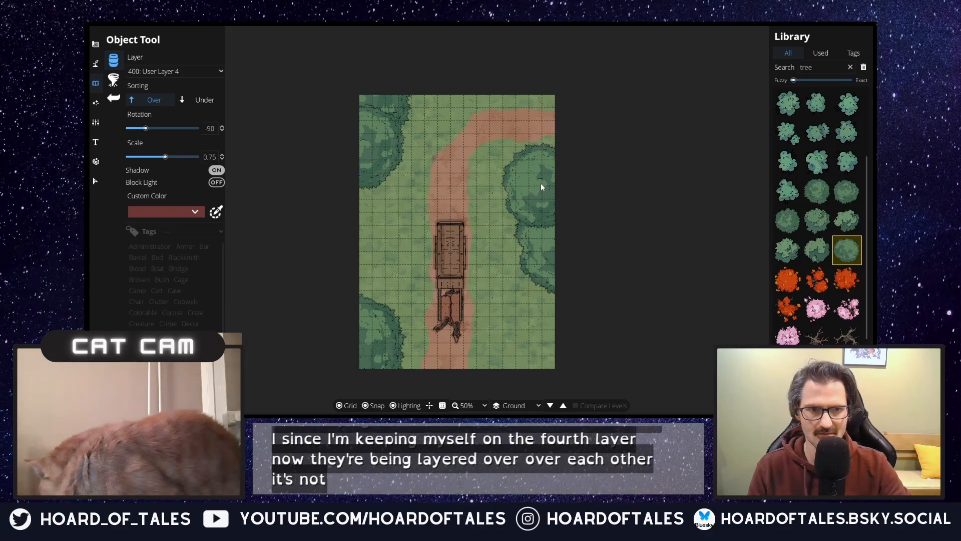
click(537, 185)
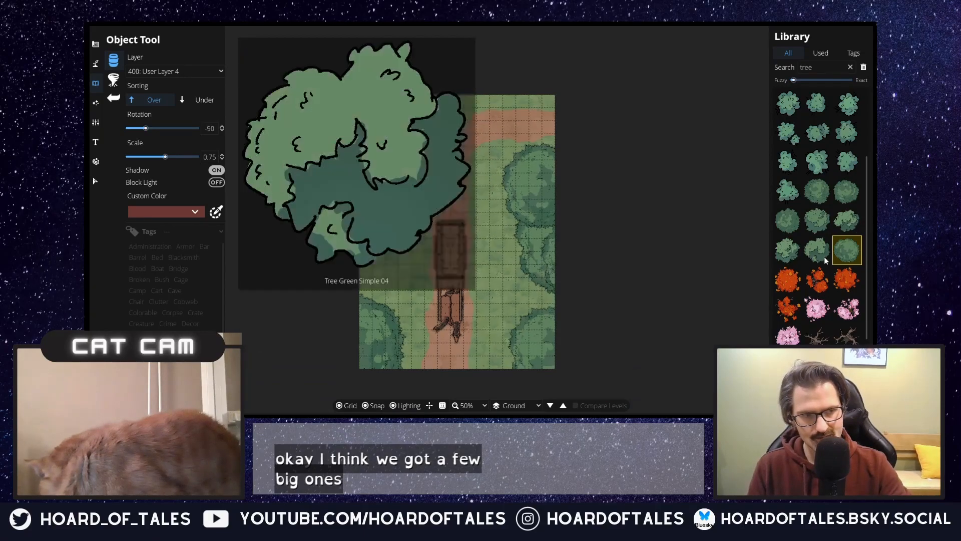
Step: Choose the Tree Green Simple 04 object and set its scale to 1
click(821, 252)
drag(216, 157, 169, 163)
text(1)
key(Return)
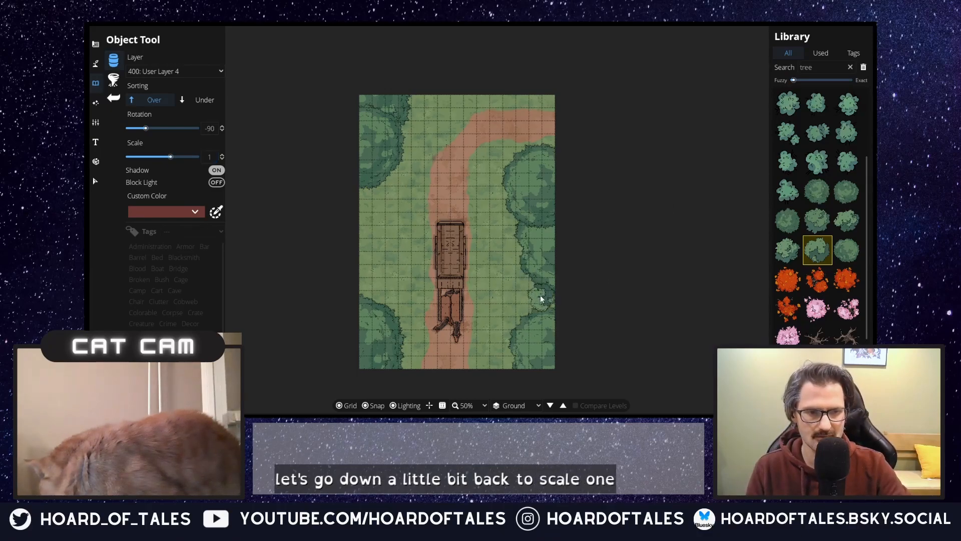
Step: Place smaller round dark green trees on User Layer 3 around the large trees on both sides, rotating some to -45
click(788, 222)
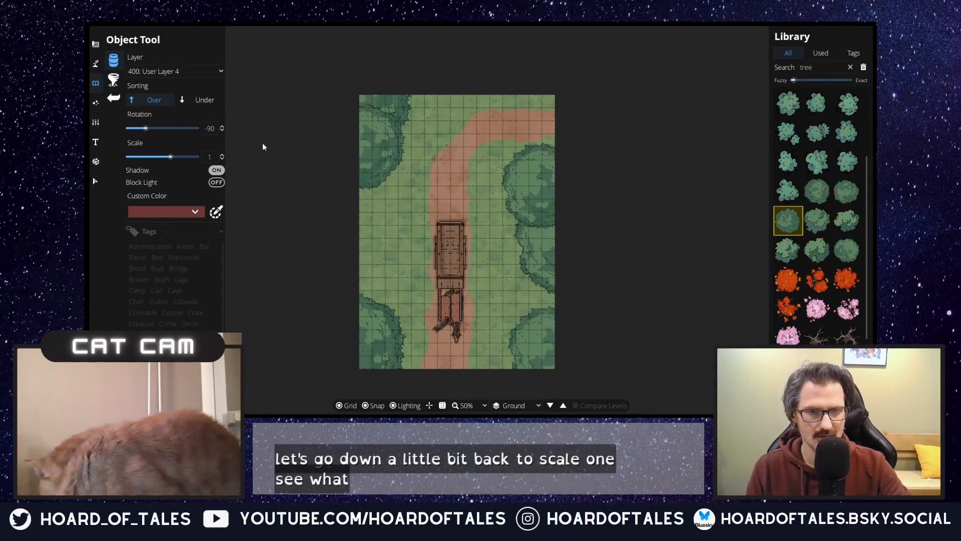
click(180, 73)
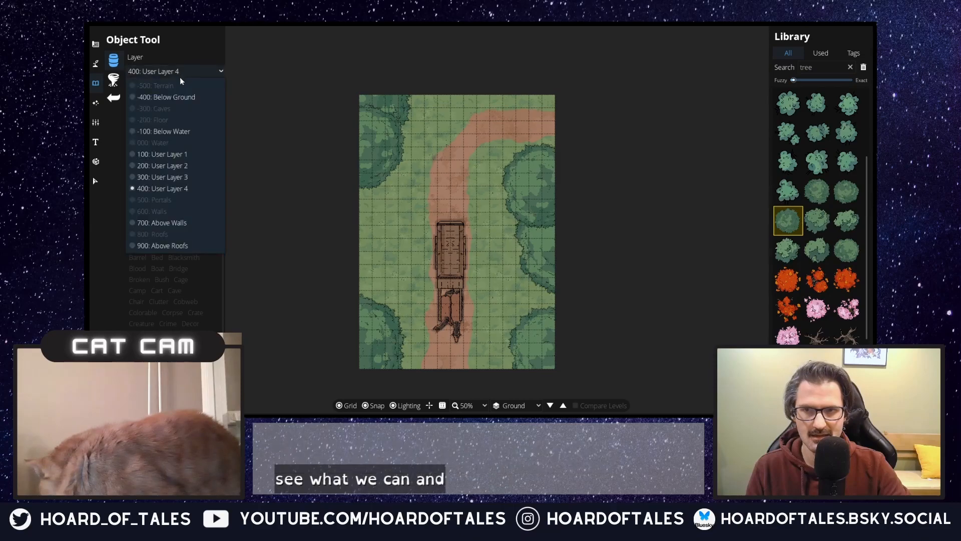
click(178, 178)
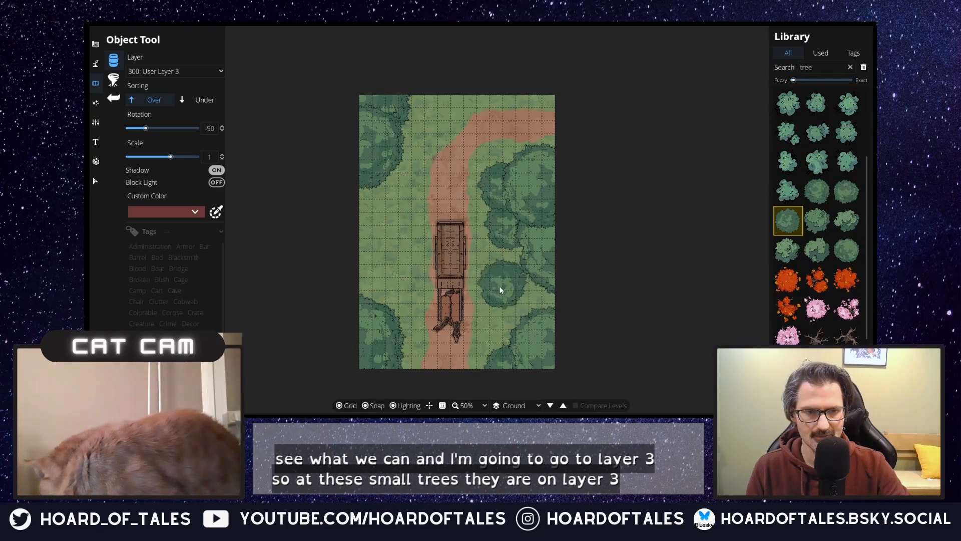
scroll(501, 290, up, 3)
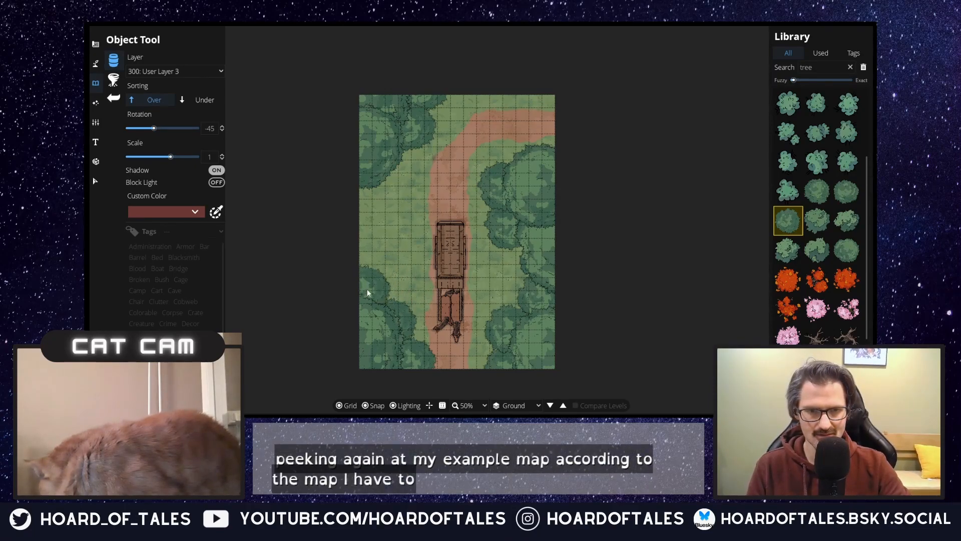
Step: Extend the southwest cluster with a smaller round tree, rotate to 15, and place the large round tree below the northwest cluster
click(846, 249)
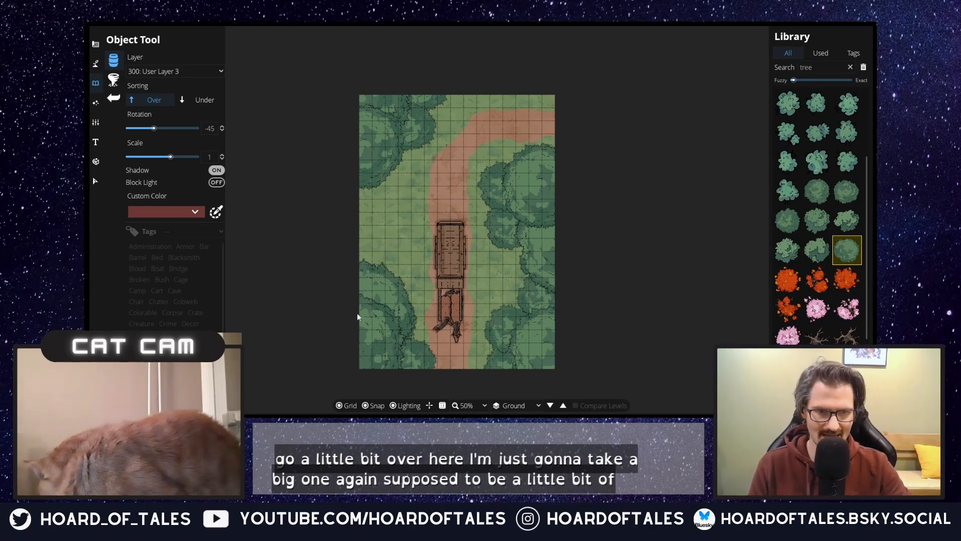
mouse_move(815, 279)
click(817, 250)
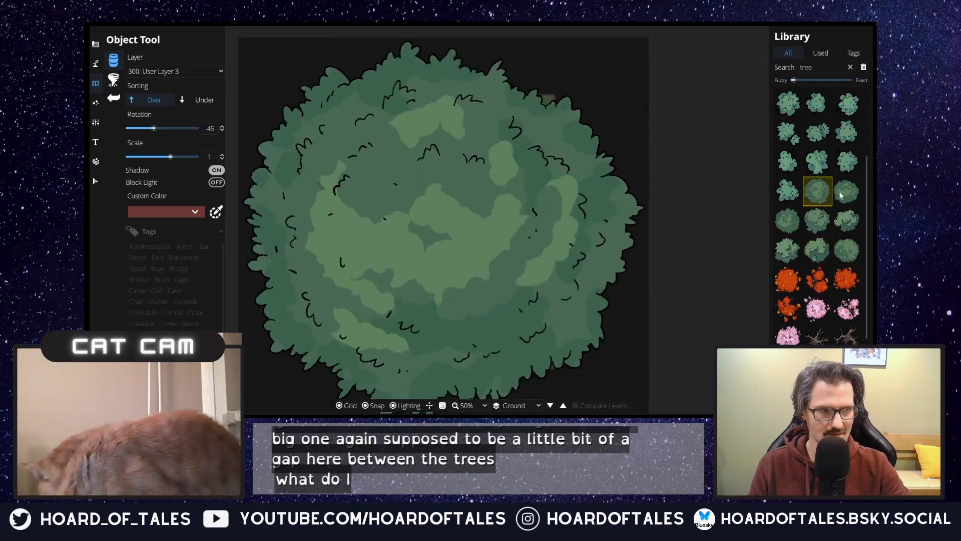
click(848, 191)
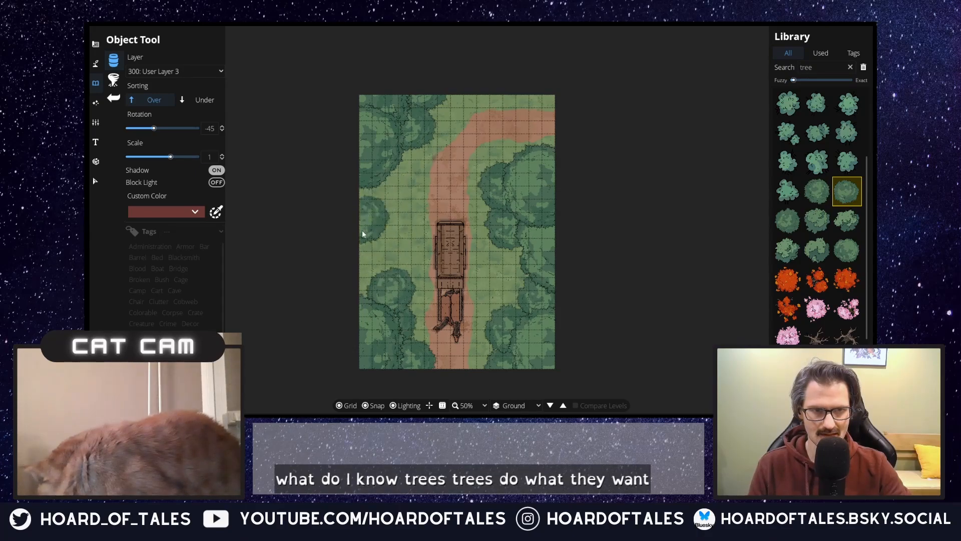
scroll(353, 274, up, 3)
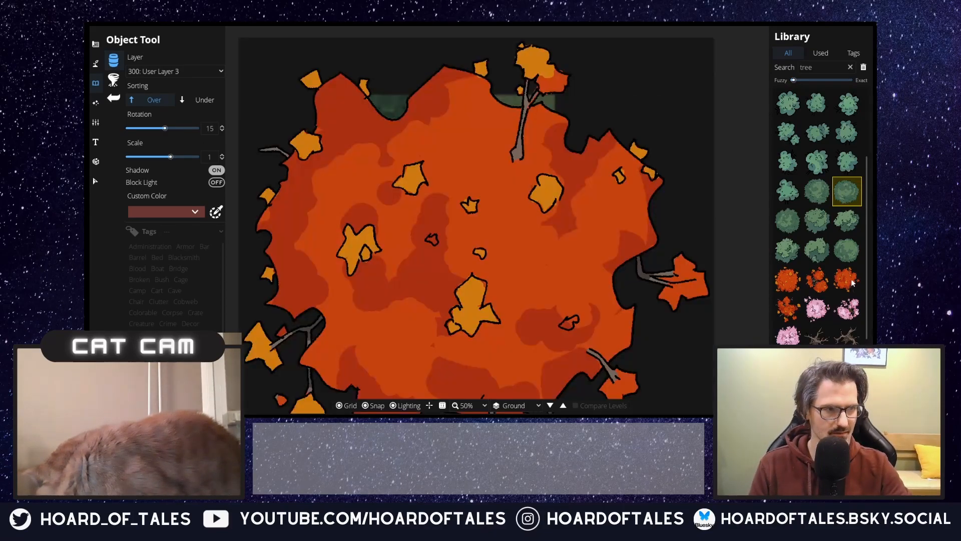
click(847, 251)
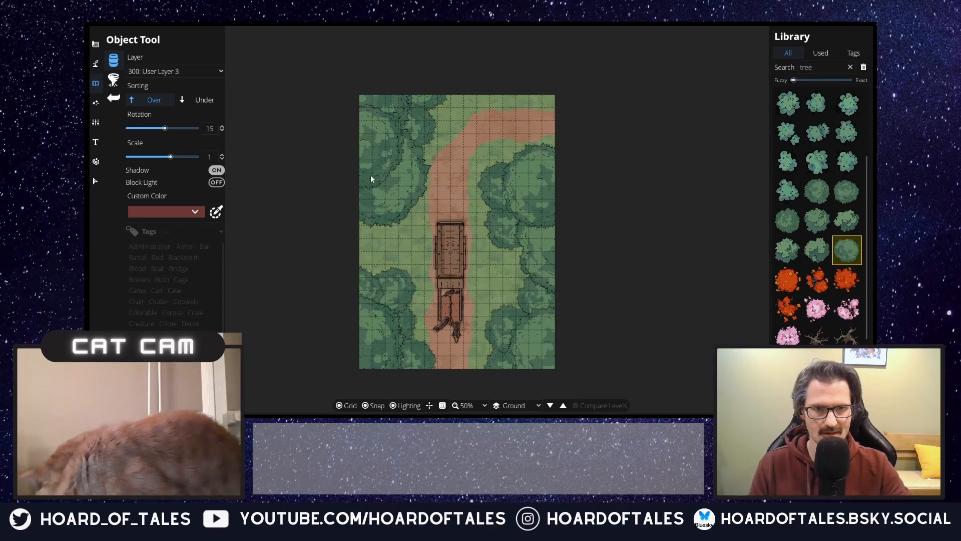
mouse_move(839, 237)
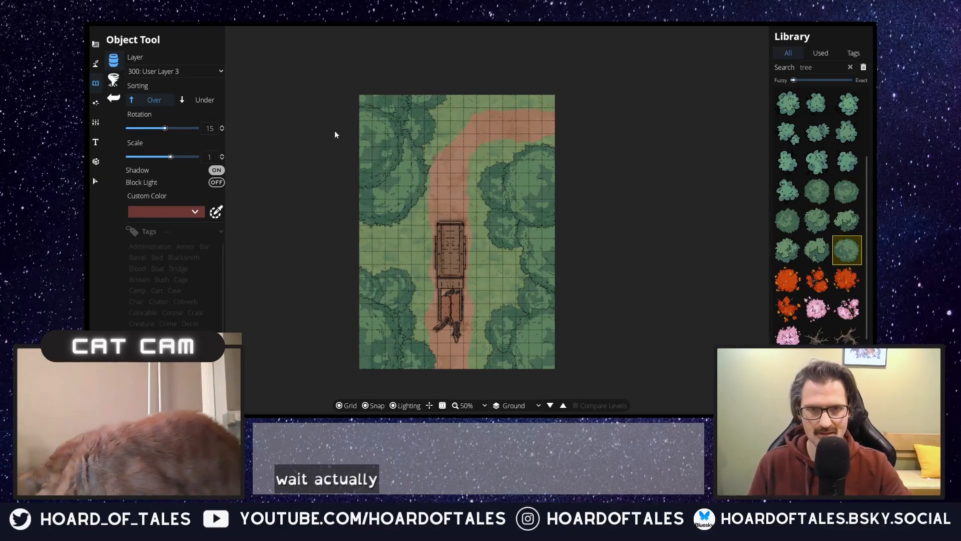
Step: Switch to User Layer 2 and fill the gaps along the eastern tree line with the small round dark green tree
click(203, 72)
click(190, 163)
mouse_move(779, 255)
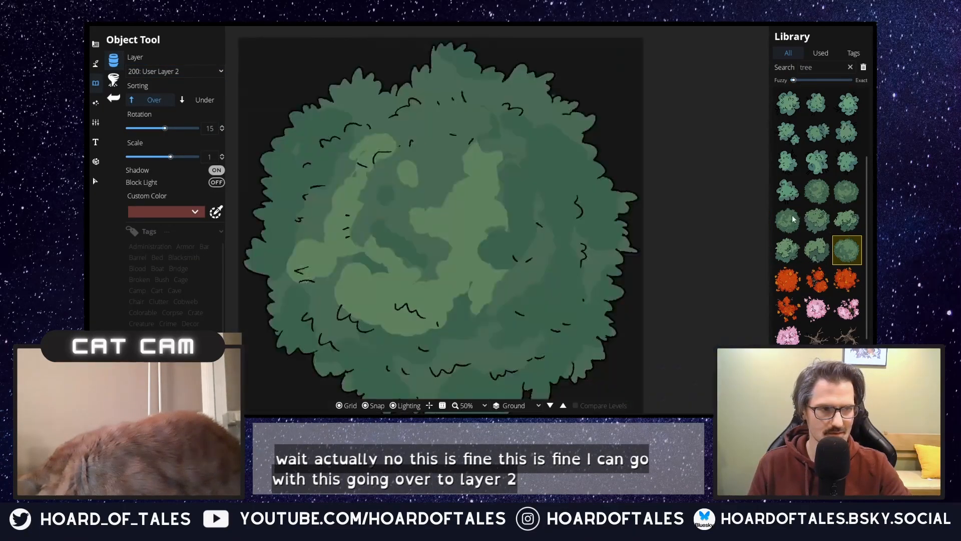
click(793, 219)
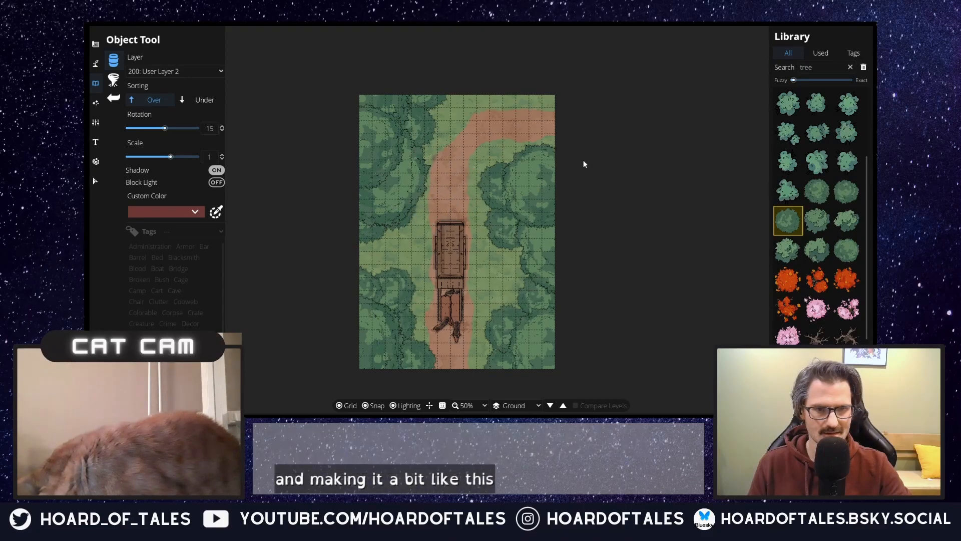
click(495, 141)
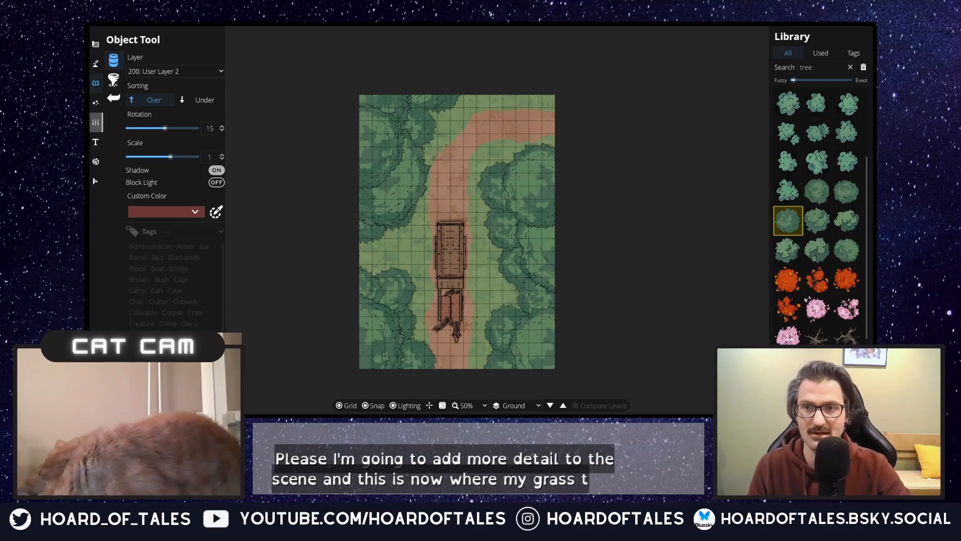
Step: Paint light green patches along the western tree line with the second-smallest Material Brush on the Below Ground layer, redoing the northern stroke
click(94, 64)
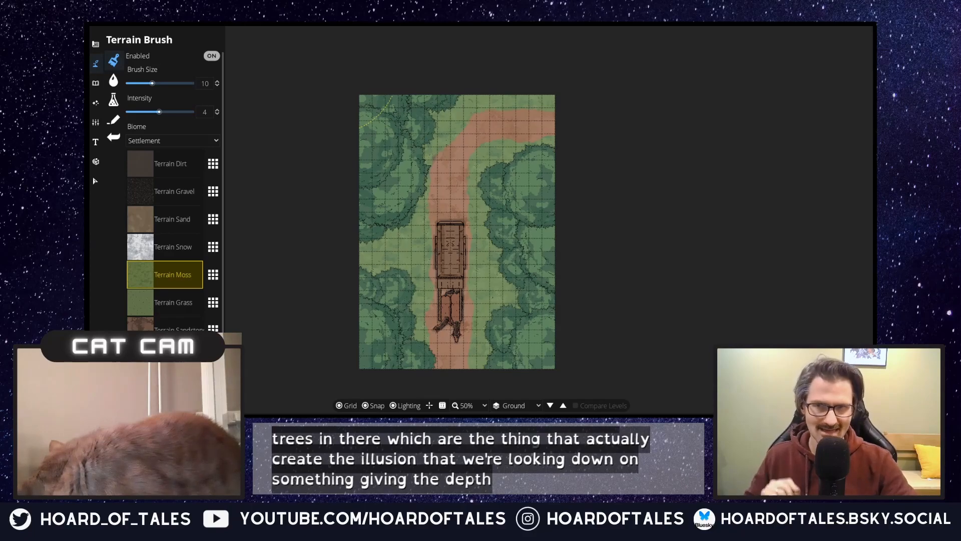
click(122, 94)
click(111, 97)
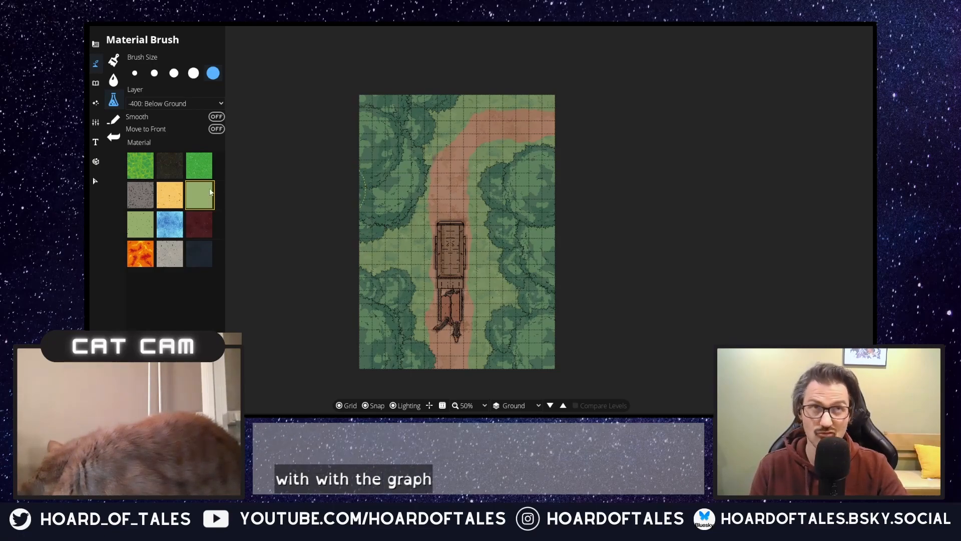
click(154, 73)
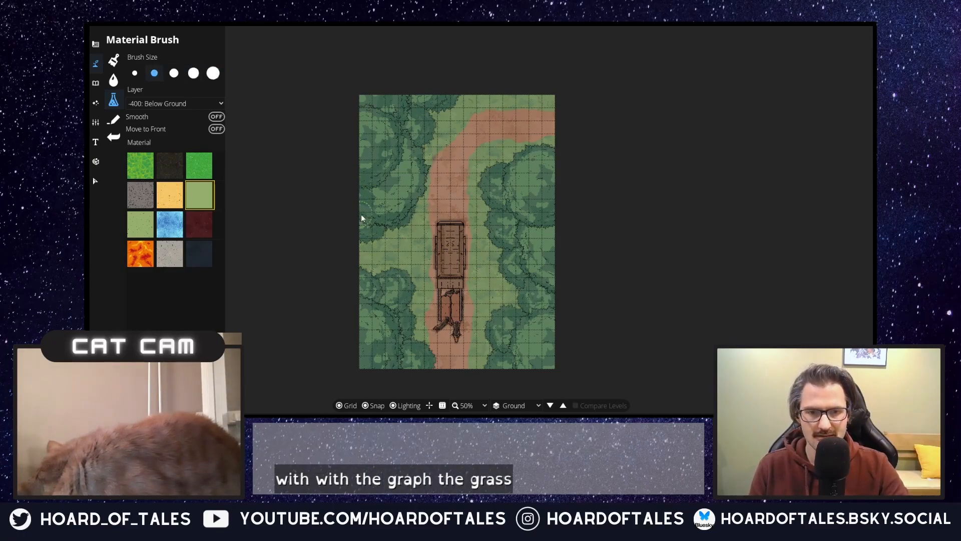
mouse_move(368, 246)
mouse_down()
mouse_move(407, 221)
mouse_move(415, 199)
mouse_up()
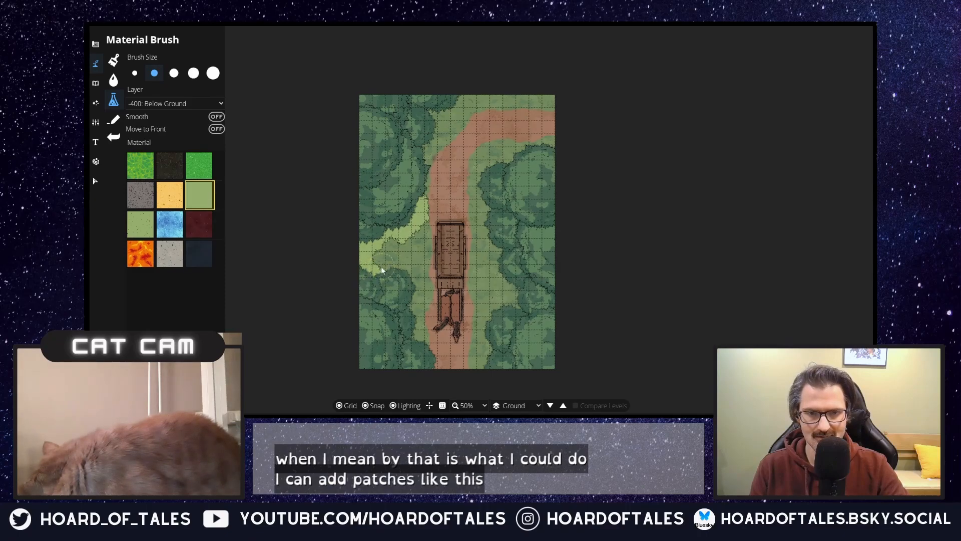
mouse_move(401, 272)
mouse_down()
mouse_move(421, 303)
mouse_move(406, 331)
mouse_up()
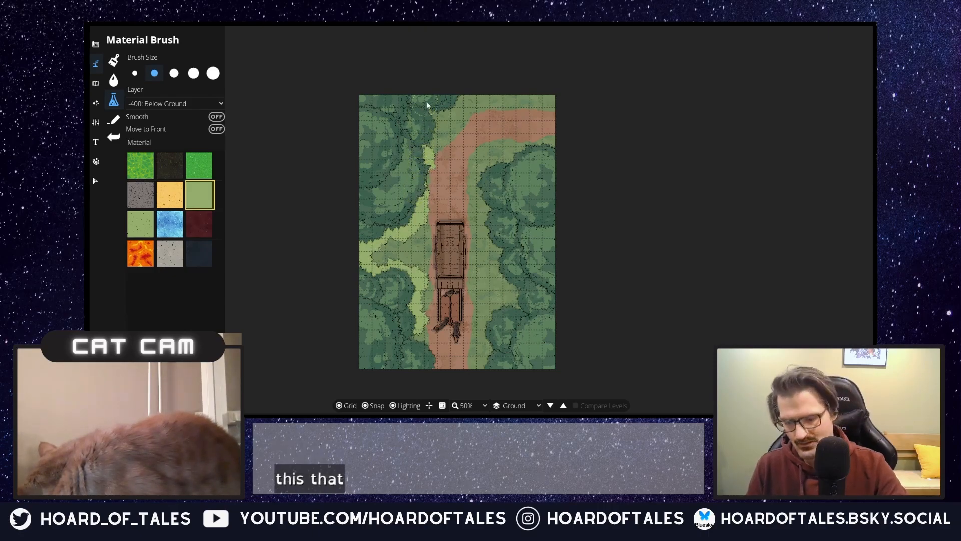
key(ctrl+z)
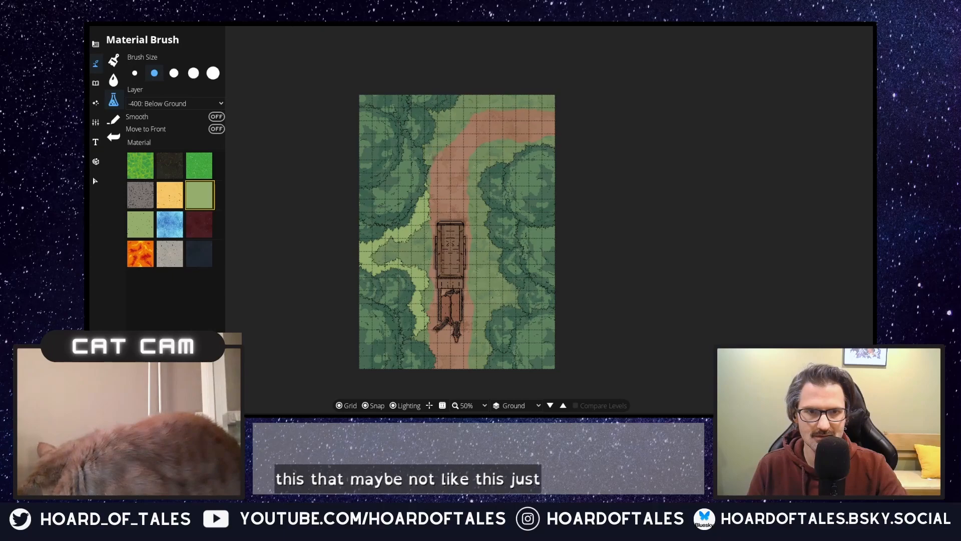
drag(424, 119, 459, 114)
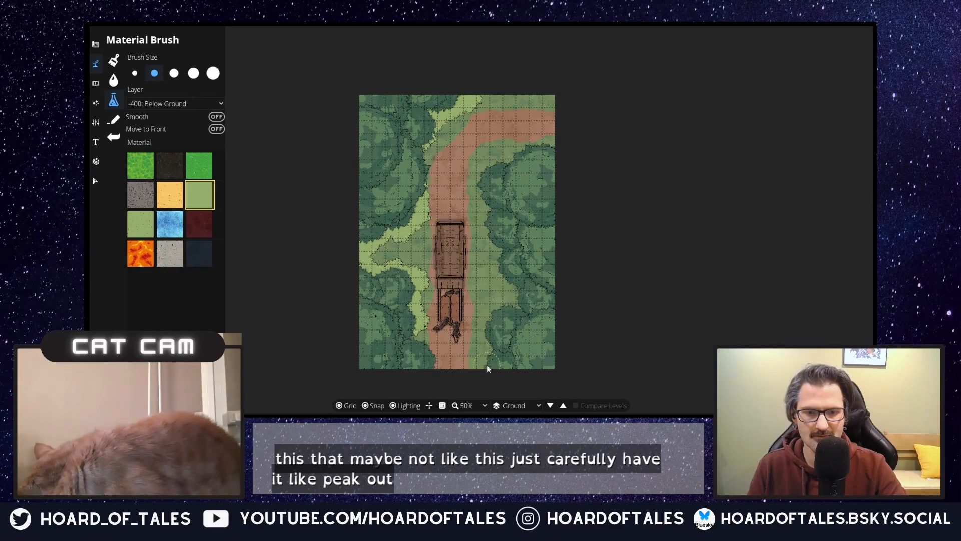
Step: Paint light green patches along the eastern tree line, from the south edge up to the trail's bend and the east border
drag(485, 358, 487, 353)
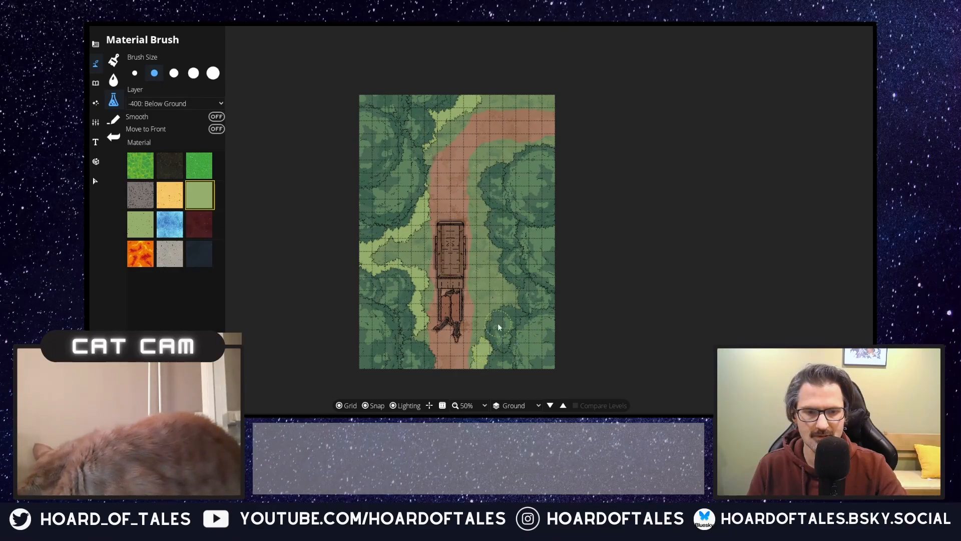
mouse_move(498, 307)
mouse_down()
mouse_move(530, 304)
mouse_move(513, 310)
mouse_move(511, 282)
mouse_move(518, 291)
mouse_move(491, 248)
mouse_move(490, 193)
mouse_up()
drag(503, 161, 557, 156)
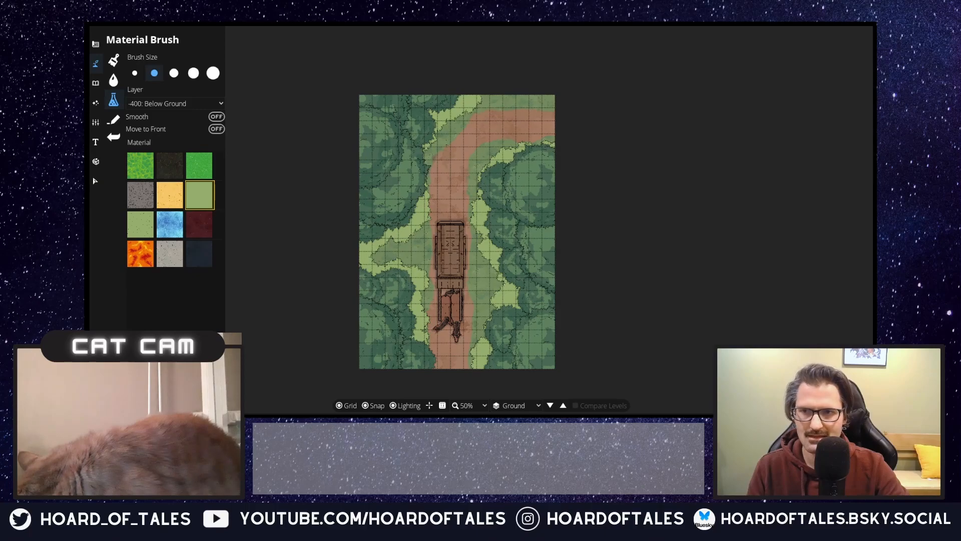
Step: Return to the Object Tool and search the library for "roots"
click(96, 82)
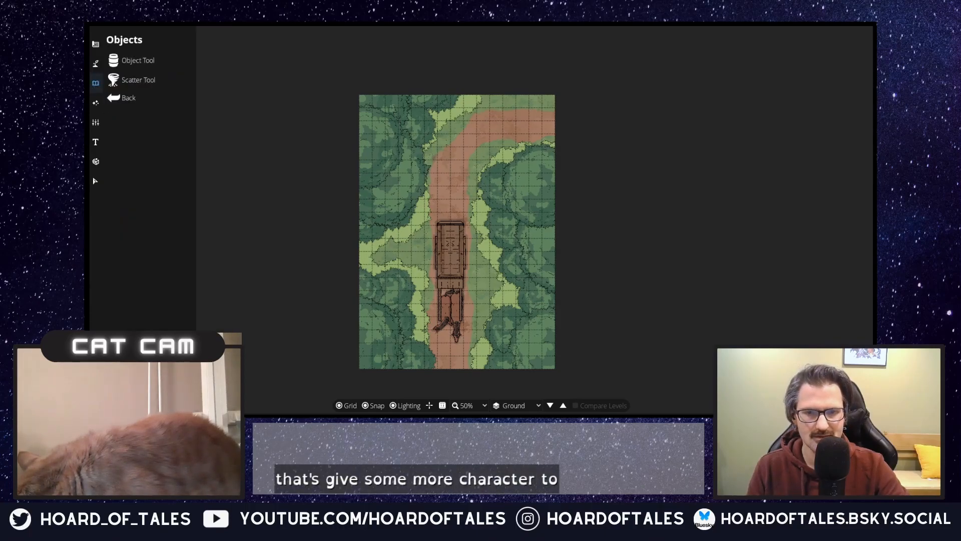
click(142, 63)
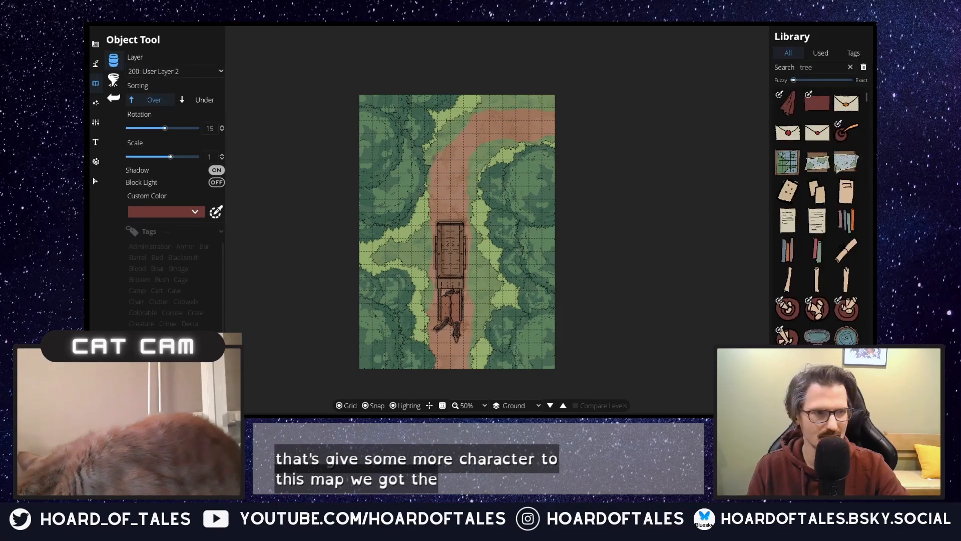
drag(823, 67, 629, 66)
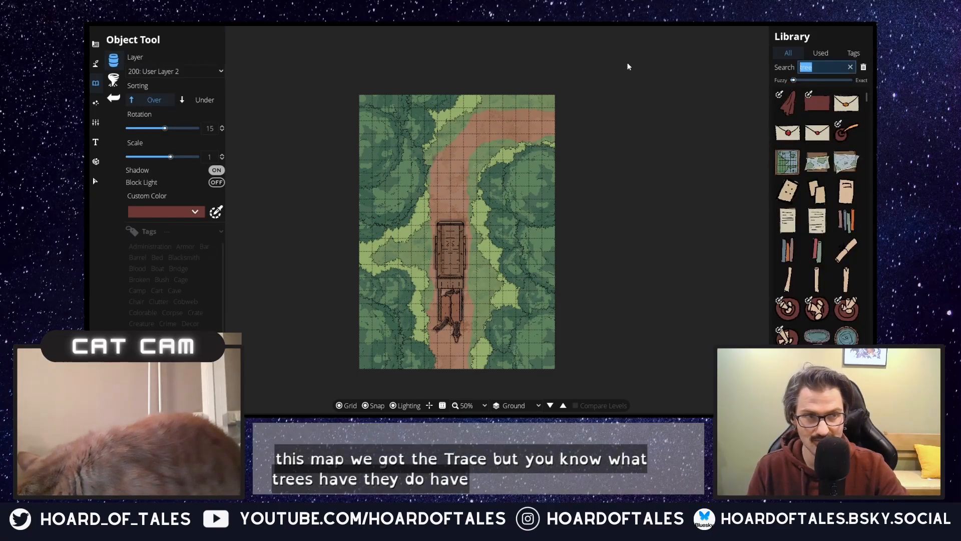
text(roots)
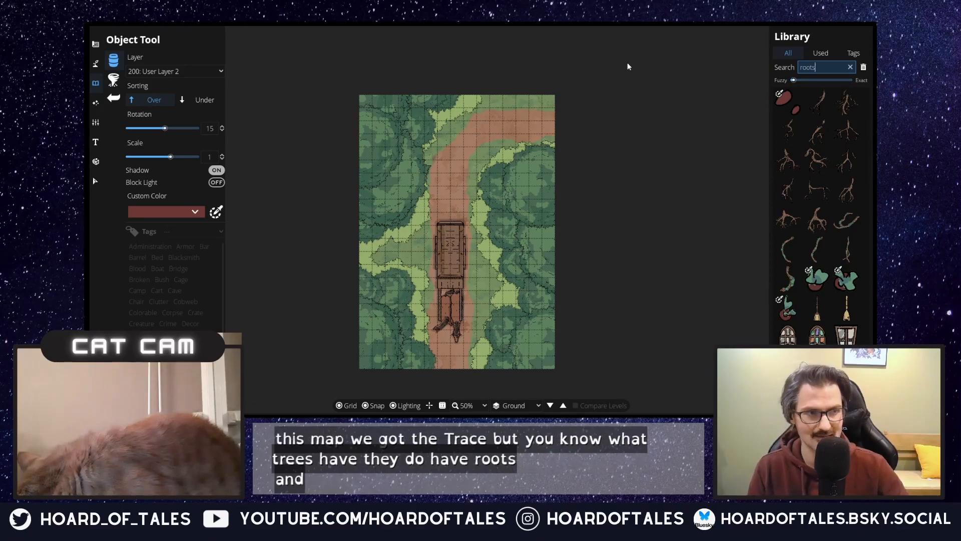
Step: Try the mossy root beside the cart at rotation -45 and set the object layer to User Layer 1
click(788, 278)
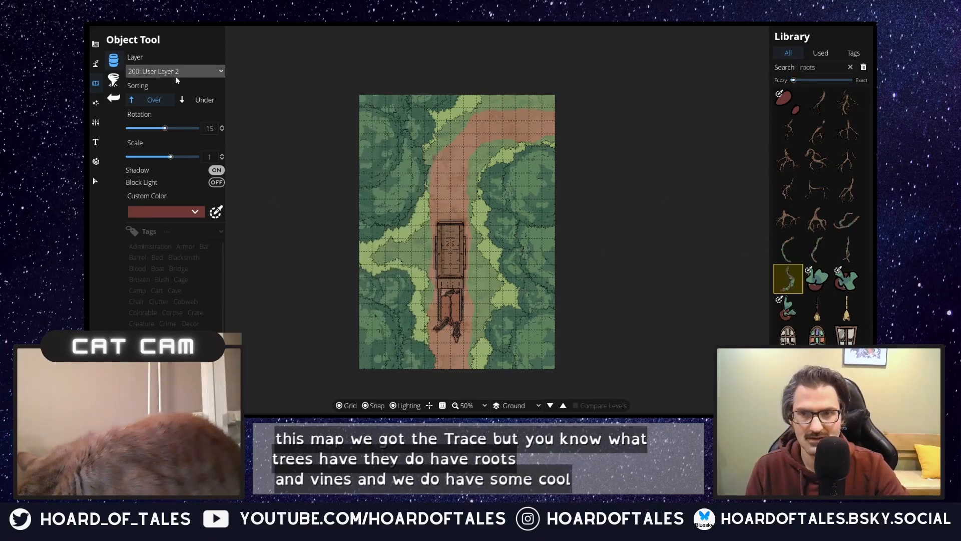
scroll(404, 237, down, 4)
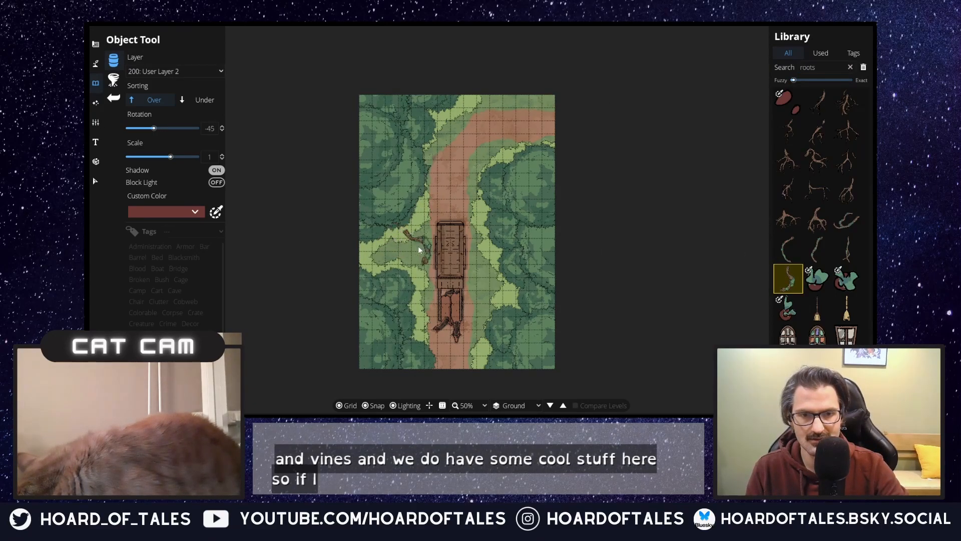
click(193, 73)
click(167, 158)
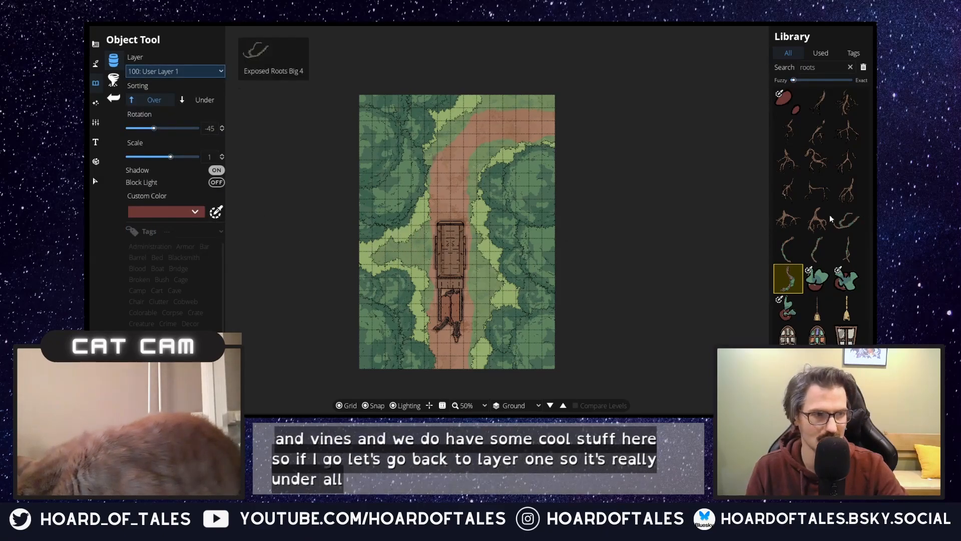
click(818, 219)
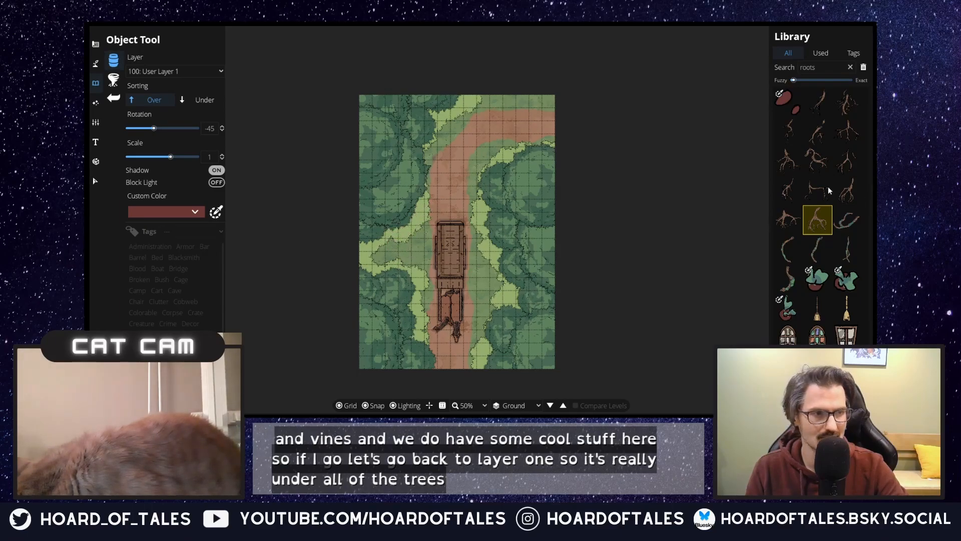
click(788, 161)
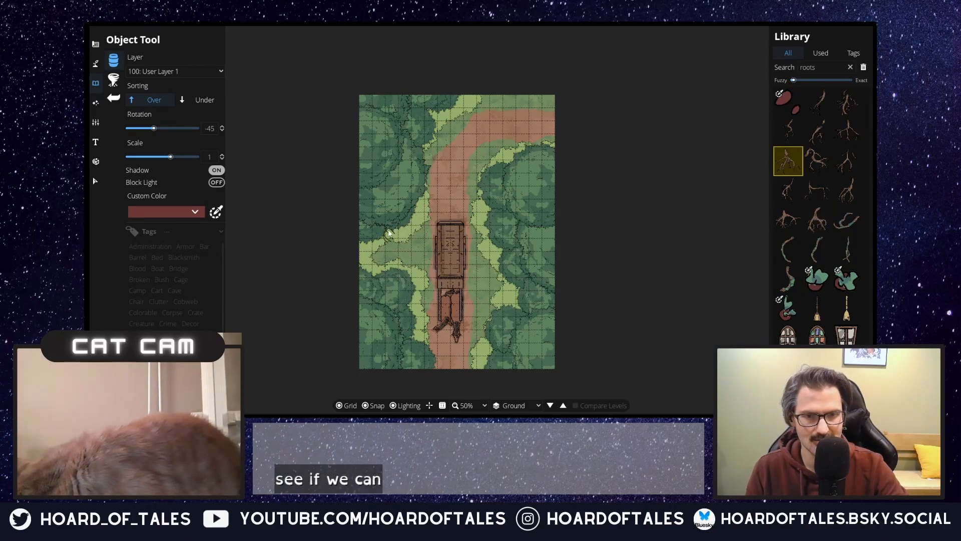
scroll(390, 233, up, 1)
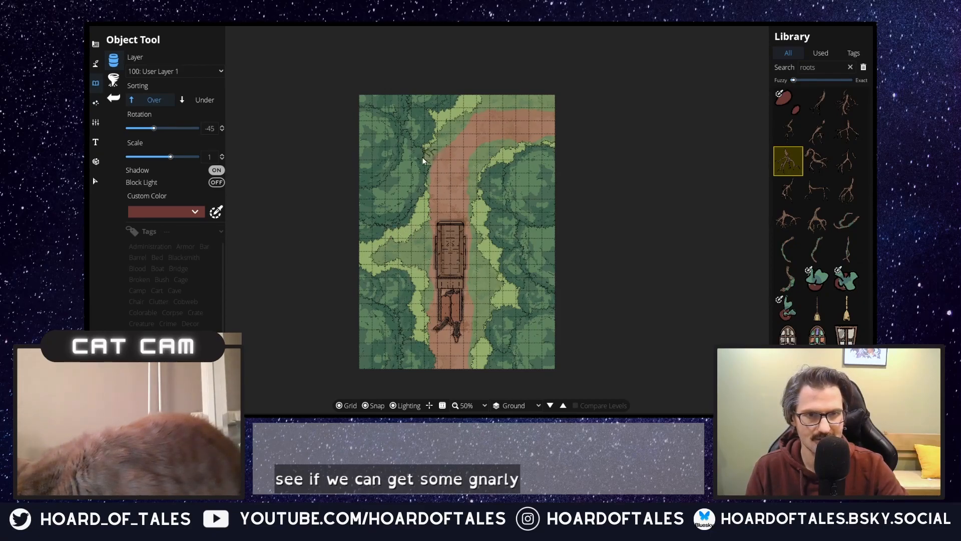
scroll(427, 154, down, 2)
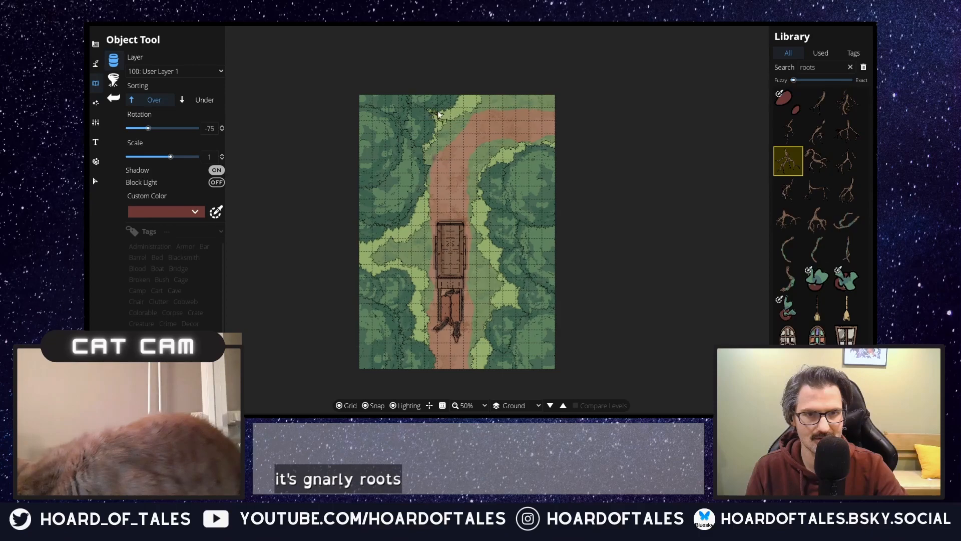
scroll(462, 103, up, 1)
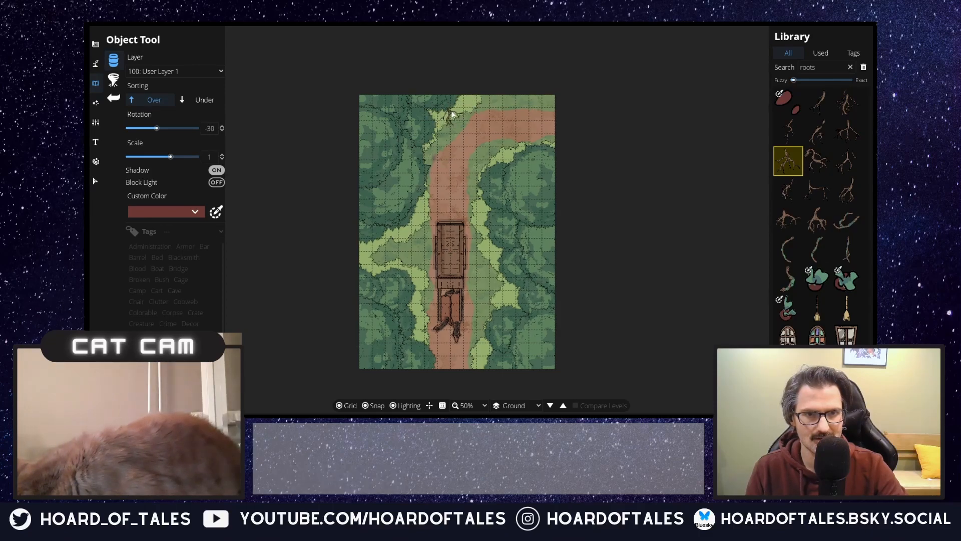
scroll(506, 293, up, 2)
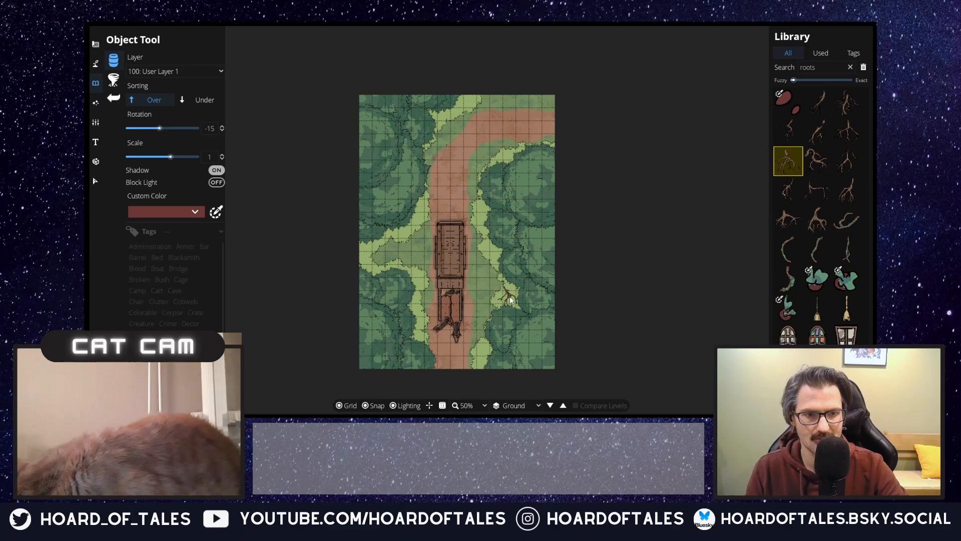
click(855, 136)
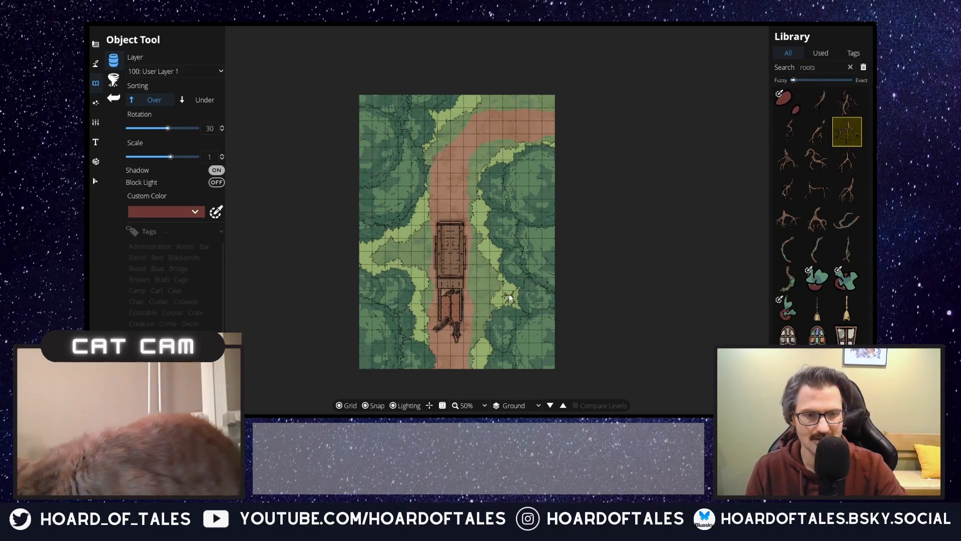
scroll(510, 296, up, 2)
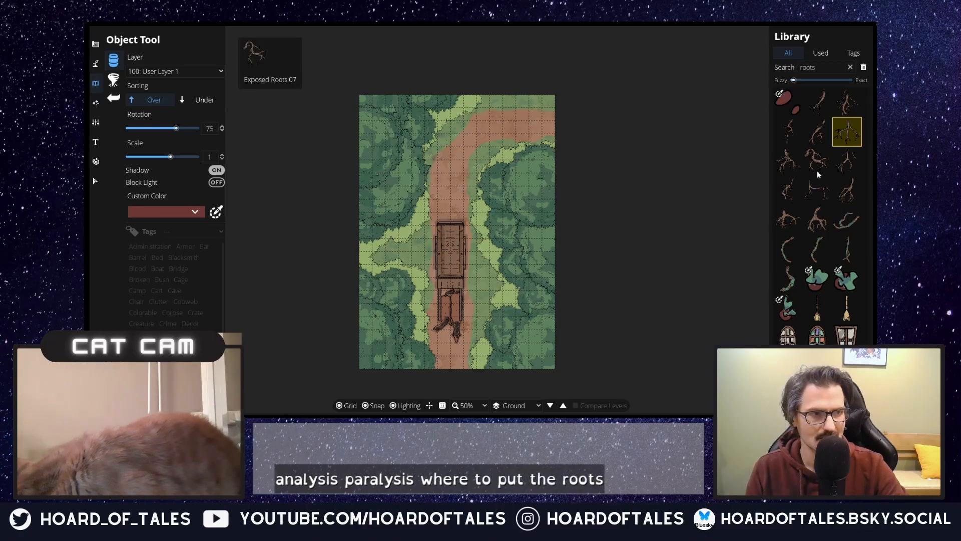
Step: Place the wide horizontal root at the western clearing's northern tree line with rotation 15
click(819, 186)
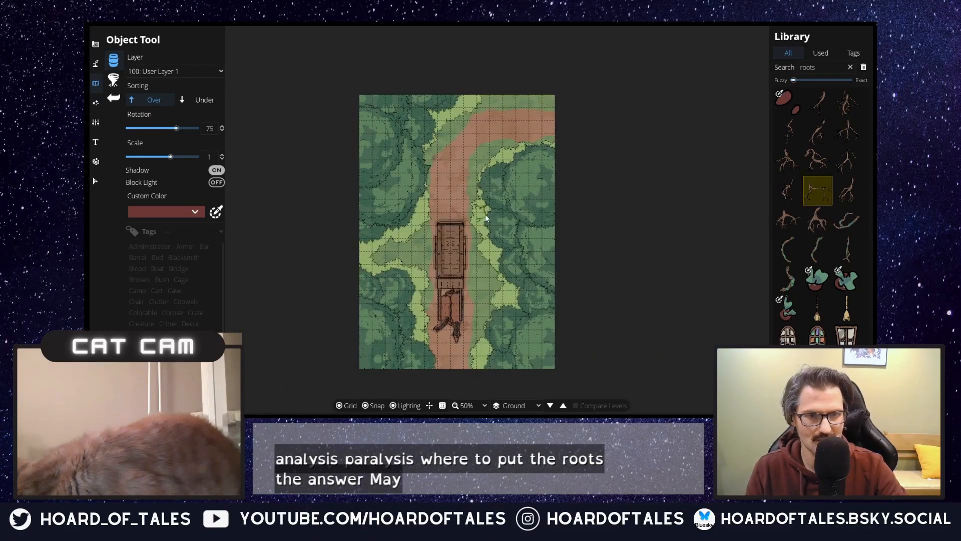
scroll(485, 215, up, 2)
scroll(373, 259, down, 6)
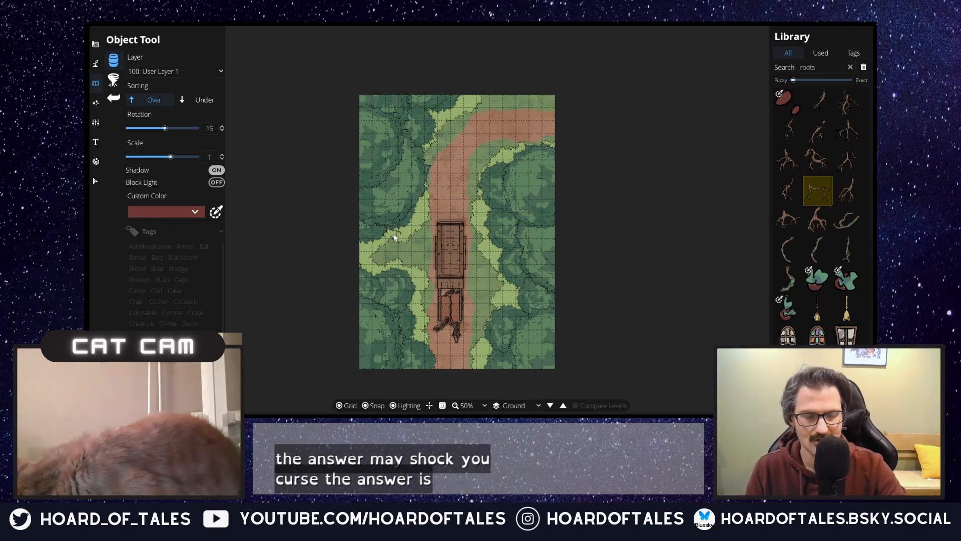
Step: Place a slender branching root poking out of the eastern tree line just north of the cart
click(792, 189)
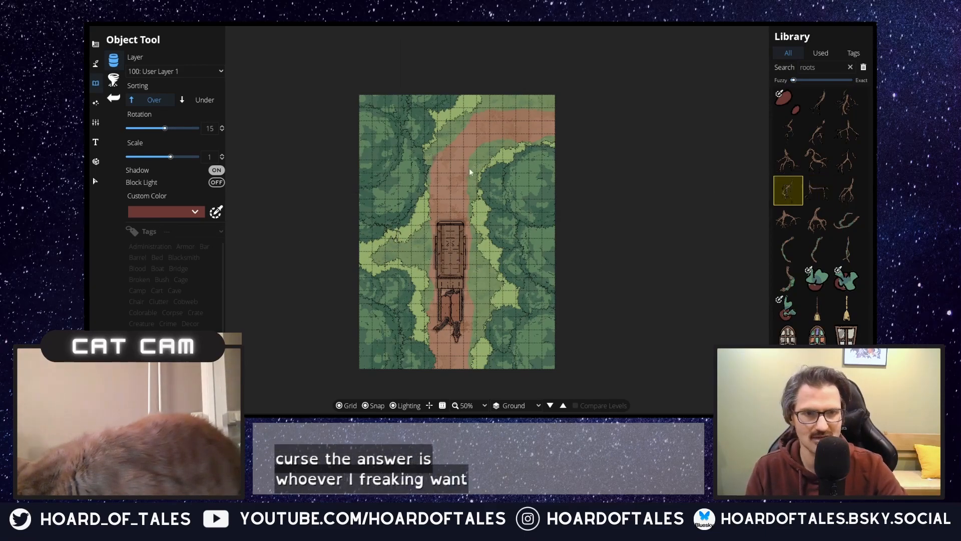
scroll(440, 135, down, 3)
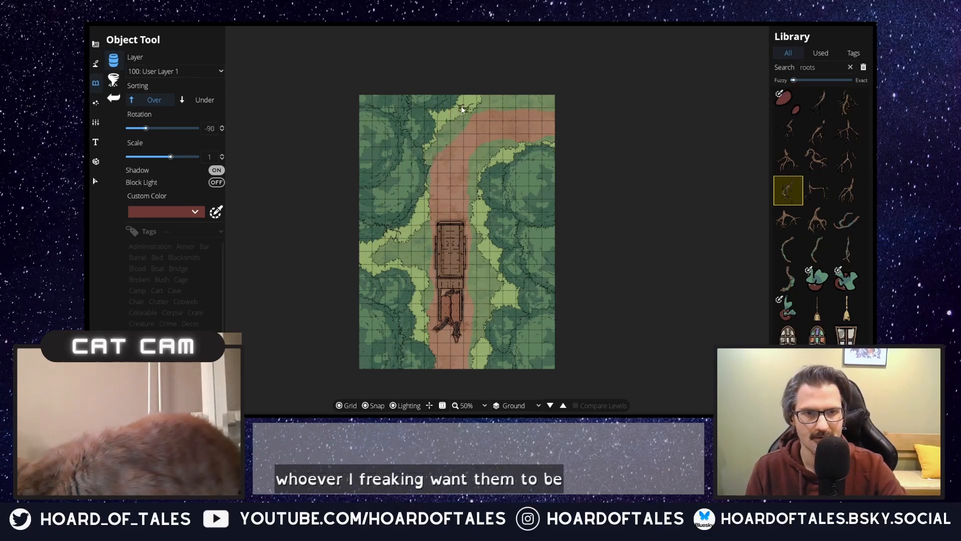
scroll(473, 211, down, 8)
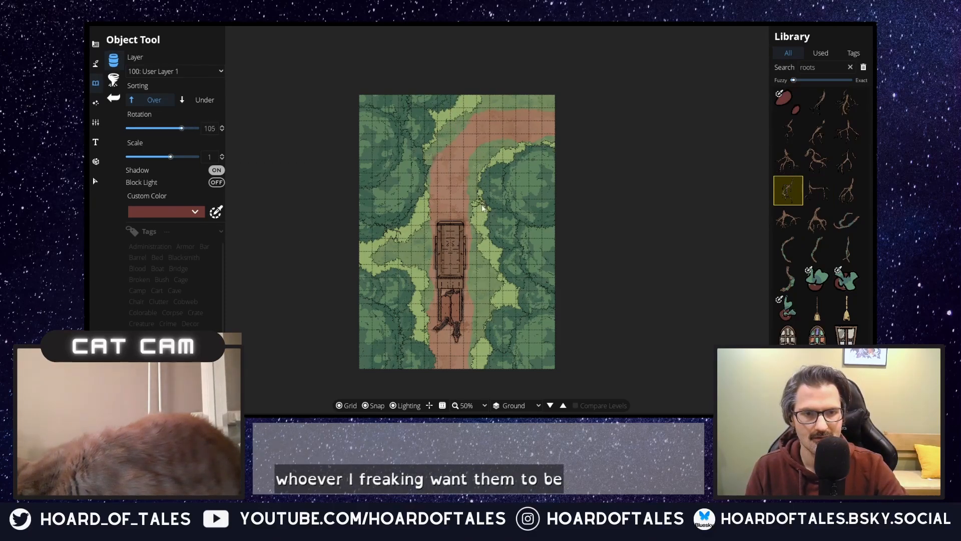
click(483, 209)
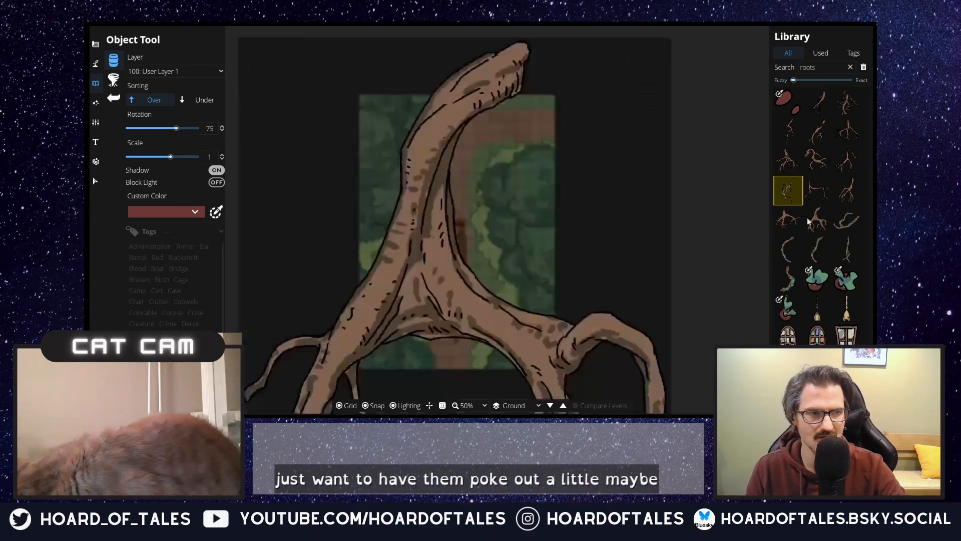
Step: Place another branching root at rotation 75 on the eastern tree line, level with the front of the cart
click(788, 160)
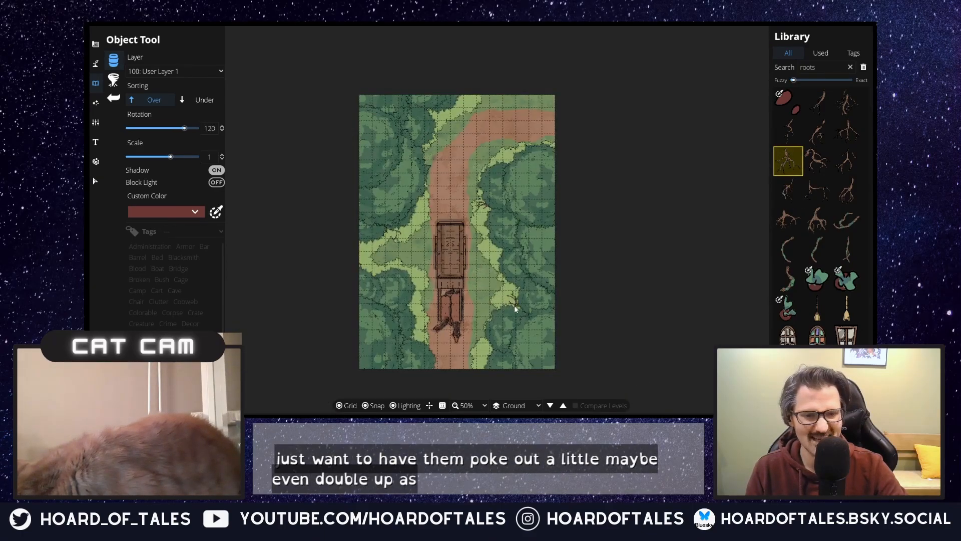
scroll(515, 305, down, 2)
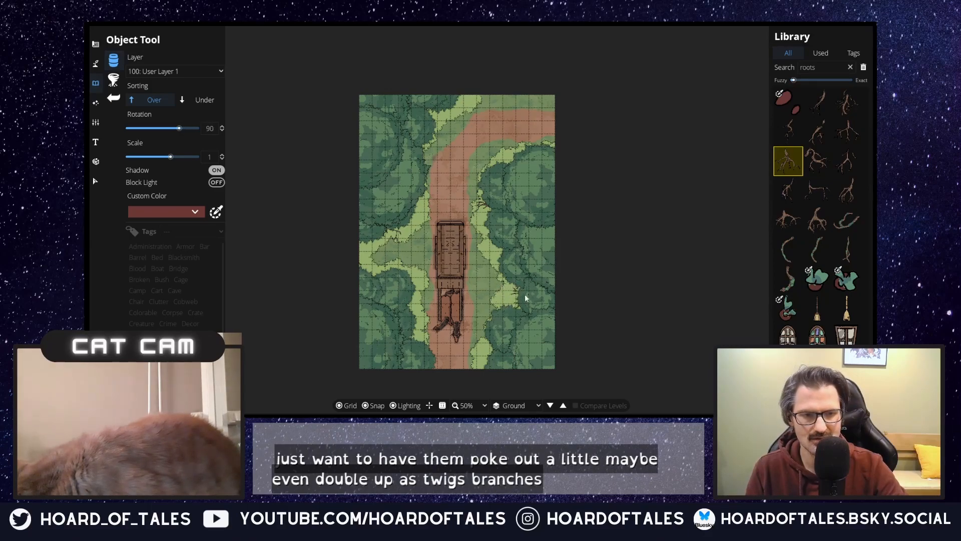
scroll(517, 294, down, 1)
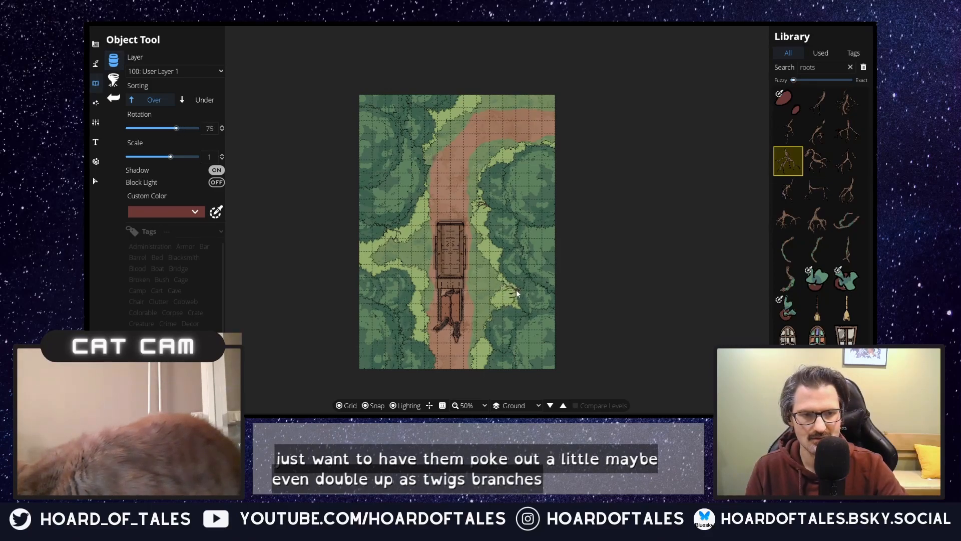
Step: Place a big root at rotation 75 on the northwestern tree line and a mossy root on the eastern tree line inside the trail's bend
click(841, 226)
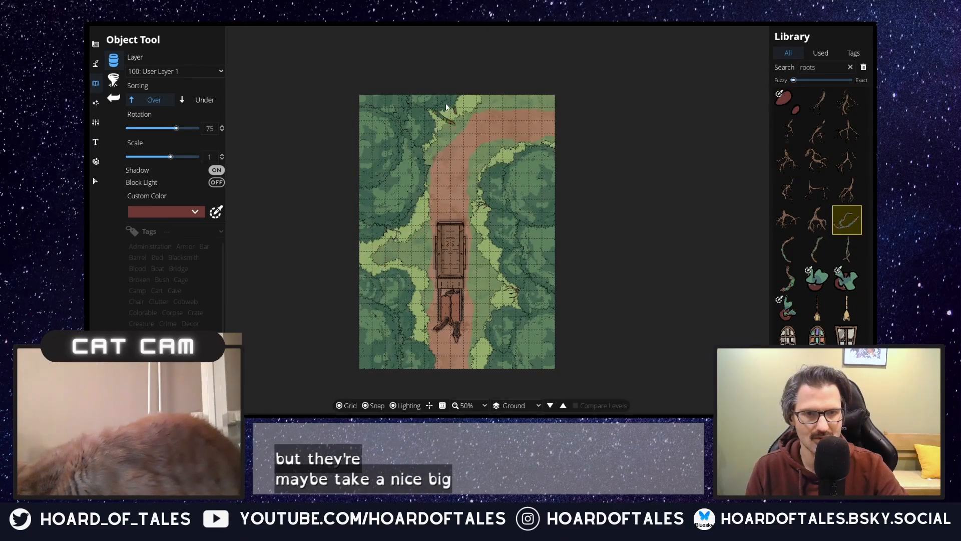
click(436, 120)
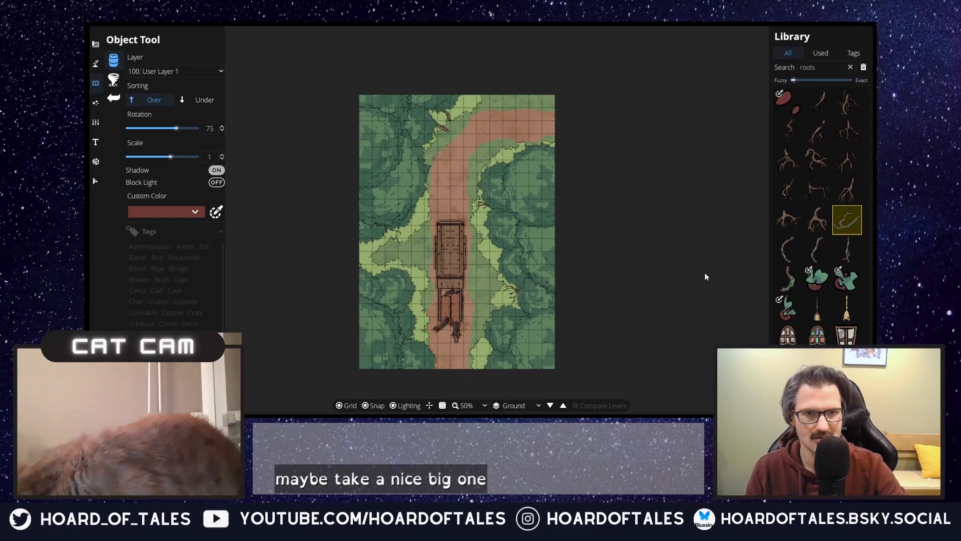
click(788, 279)
scroll(431, 323, down, 15)
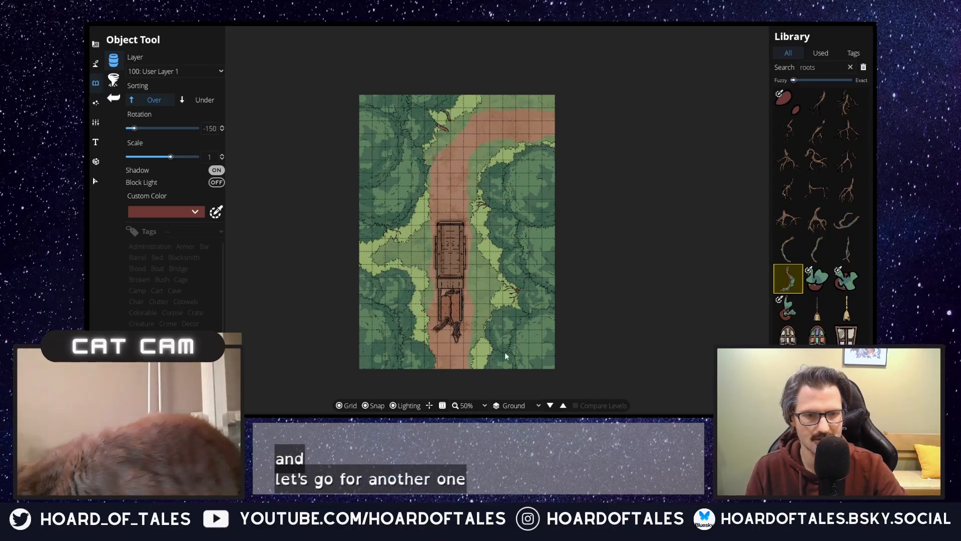
scroll(481, 354, down, 3)
scroll(478, 353, down, 2)
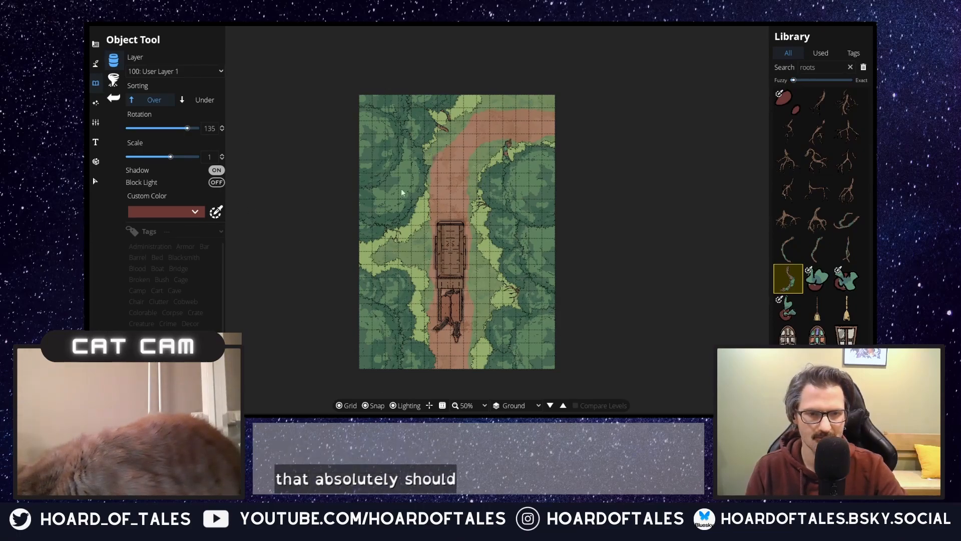
scroll(433, 229, up, 2)
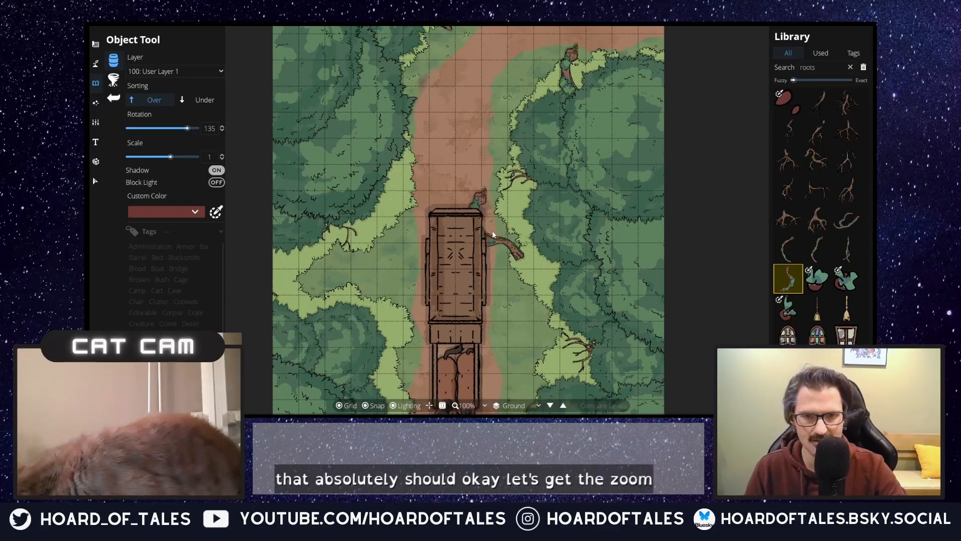
scroll(497, 220, down, 1)
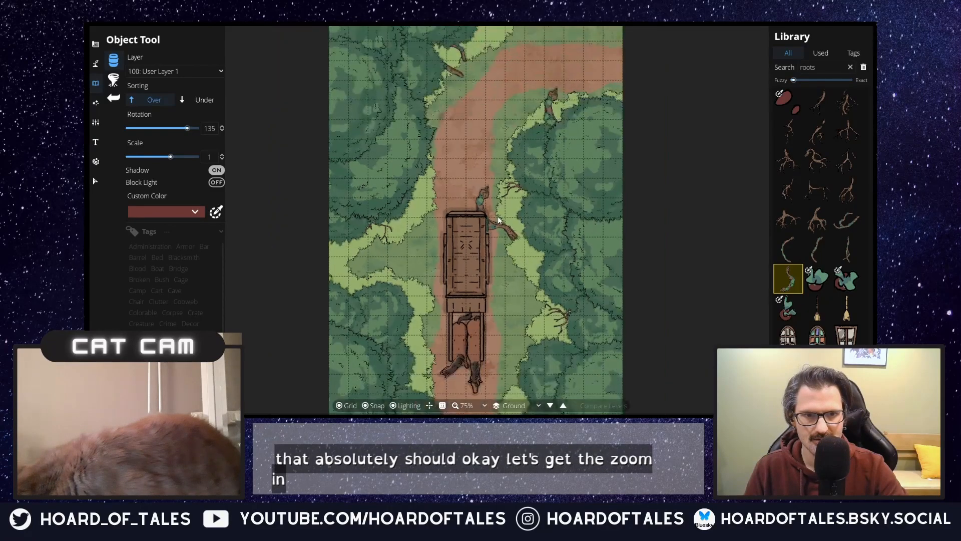
scroll(501, 214, down, 1)
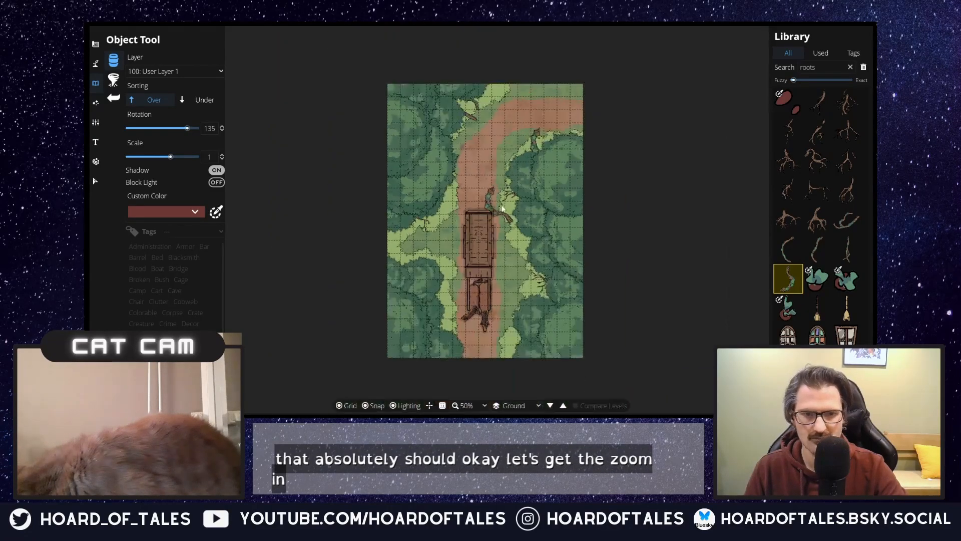
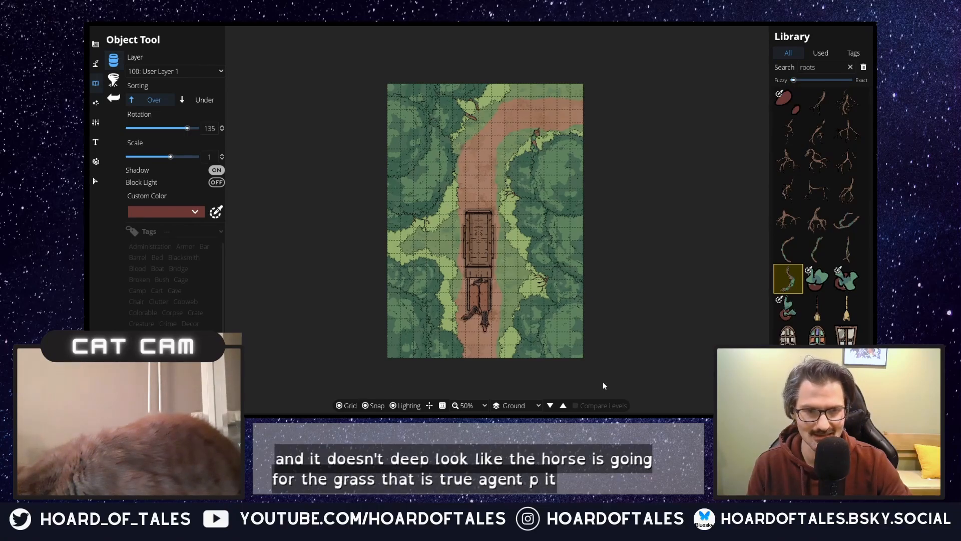
scroll(476, 323, up, 3)
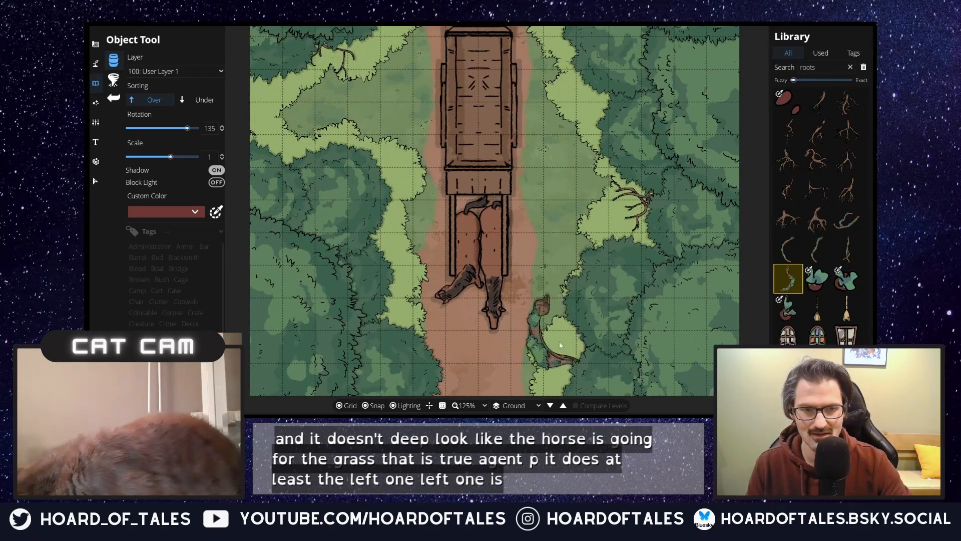
scroll(559, 342, up, 1)
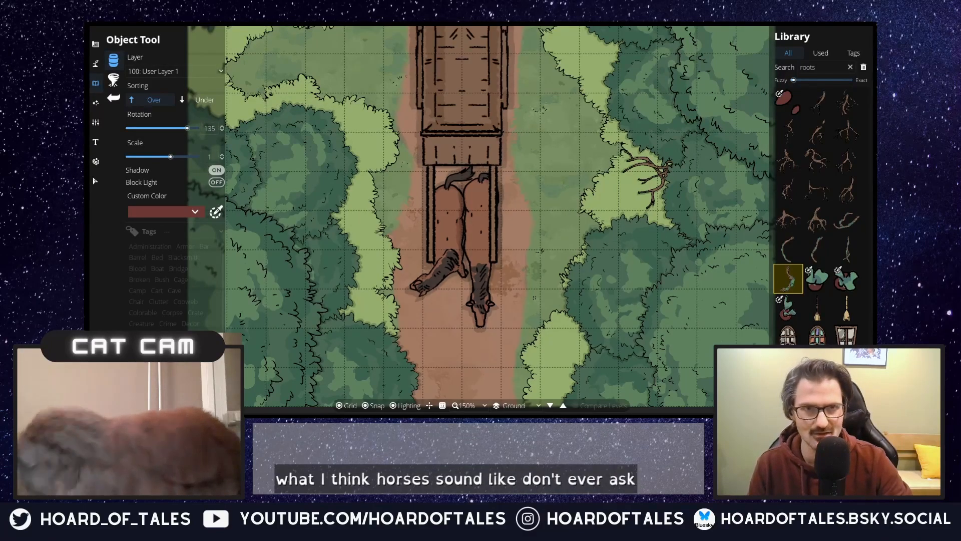
scroll(516, 185, down, 3)
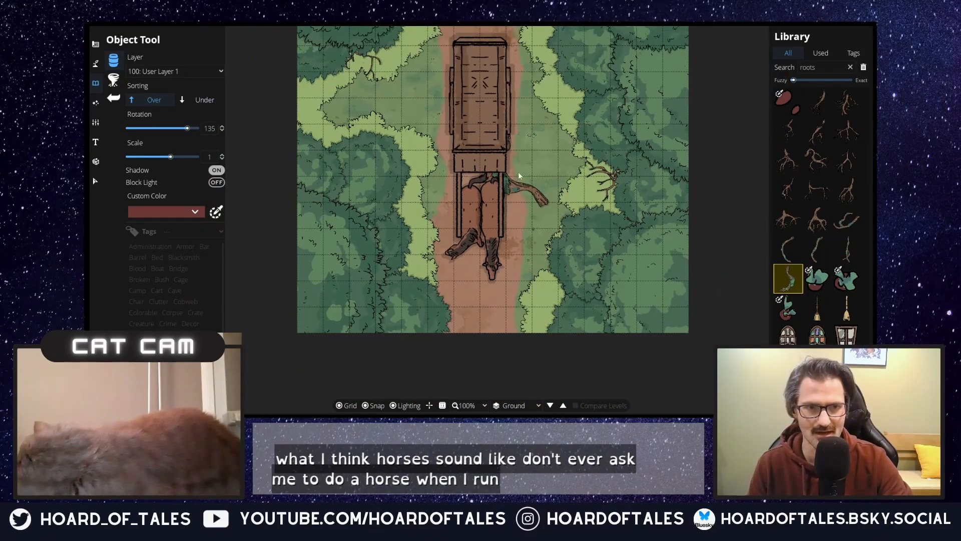
drag(528, 140, 488, 381)
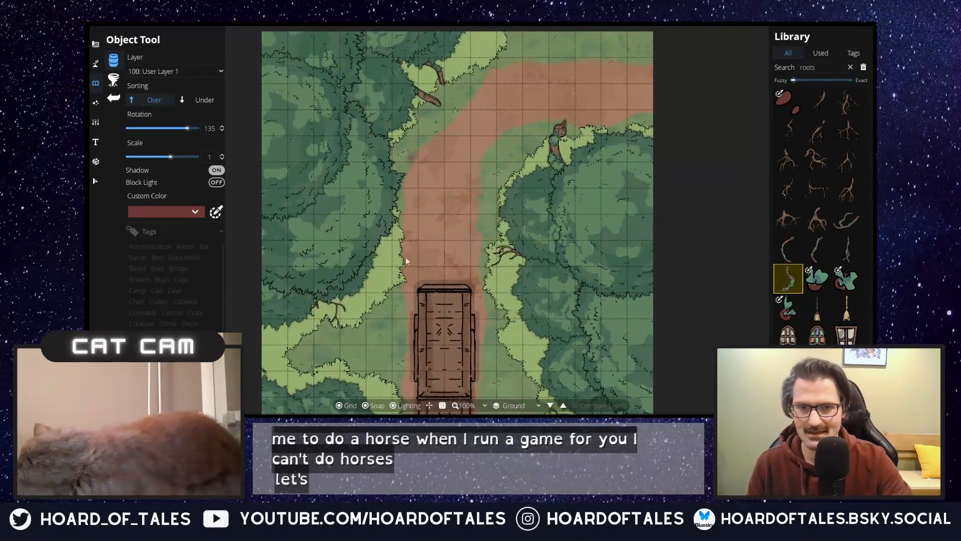
Step: Move the cart together with both horses two grid squares north along the trail
drag(488, 295, 458, 84)
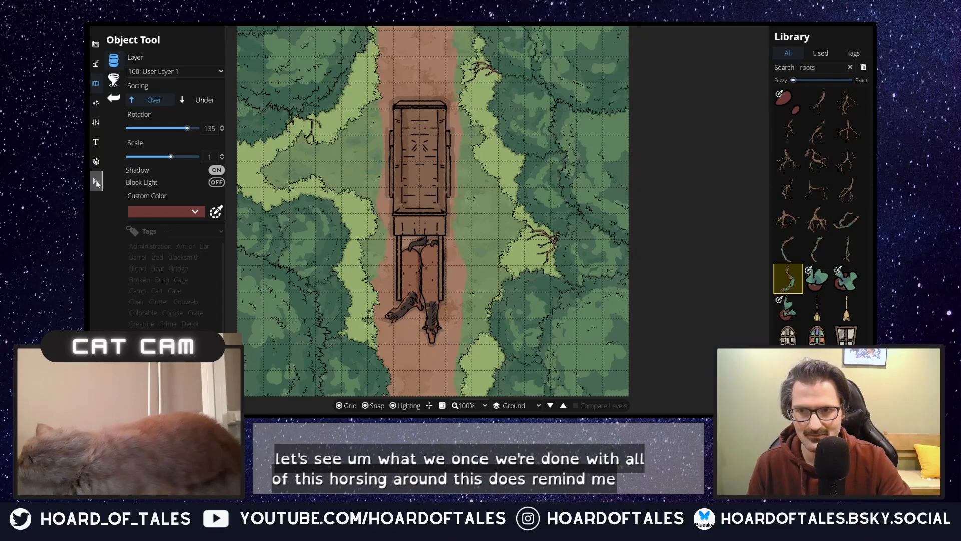
click(95, 181)
click(410, 202)
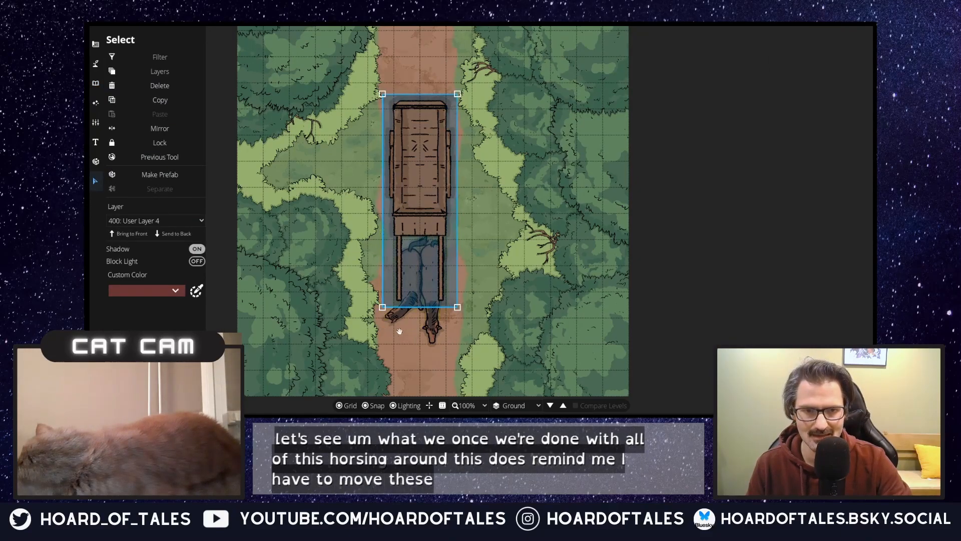
shift+click(395, 316)
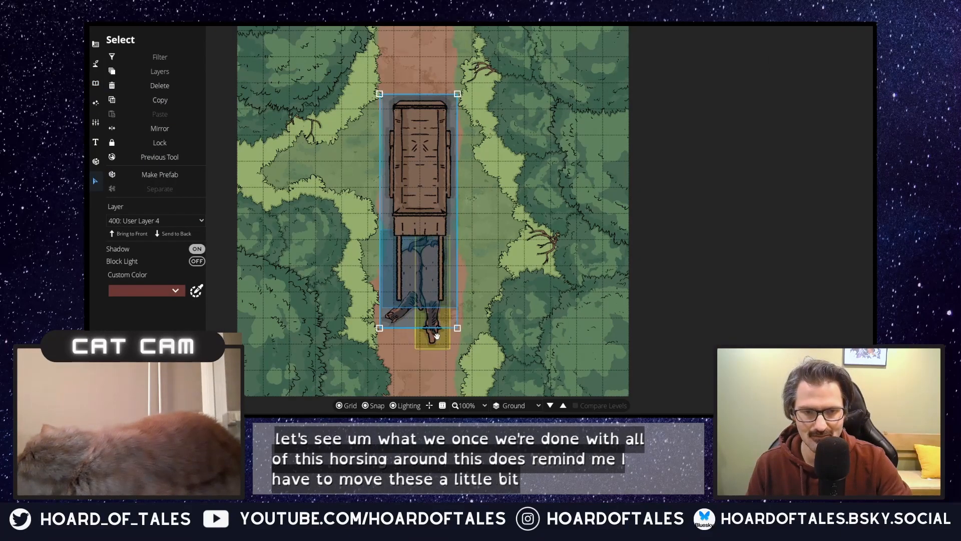
shift+click(431, 332)
drag(434, 218, 437, 171)
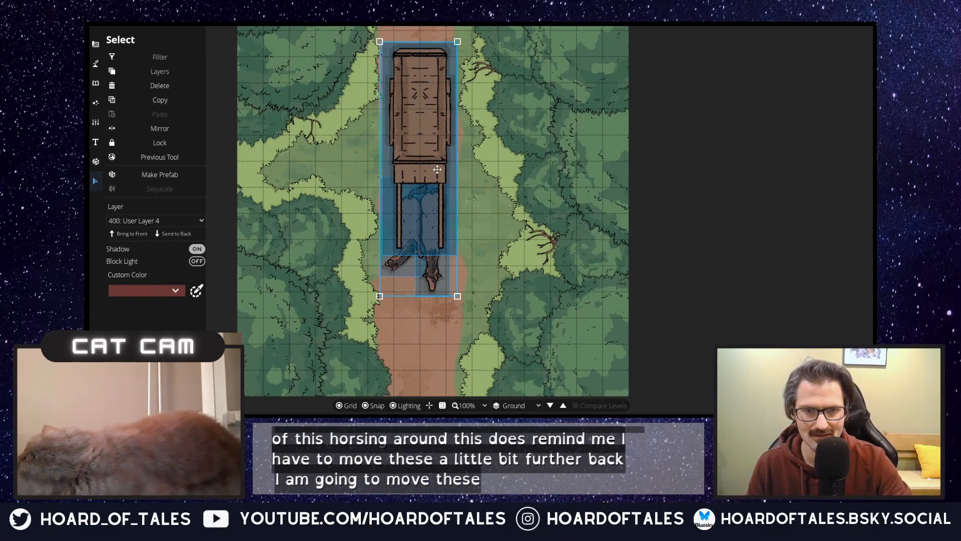
click(505, 252)
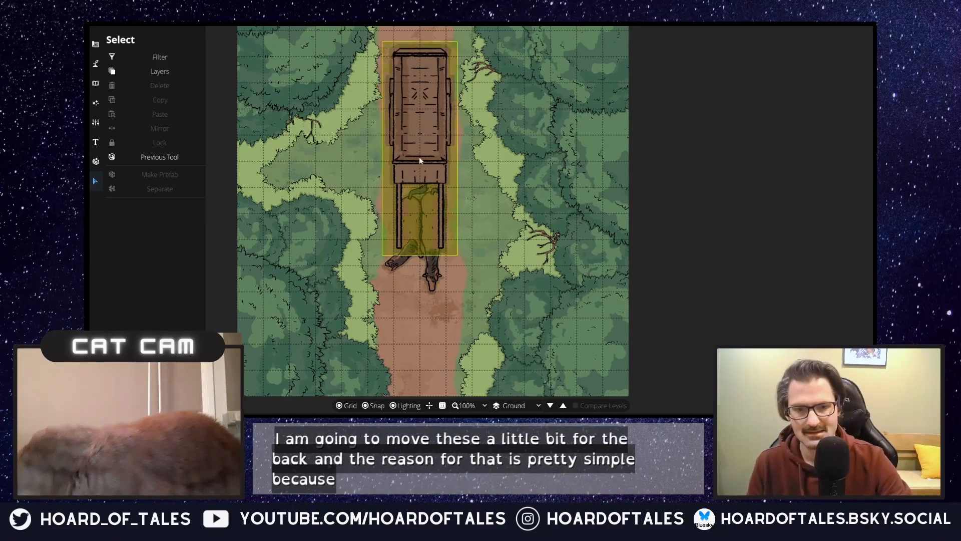
Step: Duplicate the cart and place the copy on the trail south of the horses, running off the map's southern edge
click(453, 244)
key(ctrl+c)
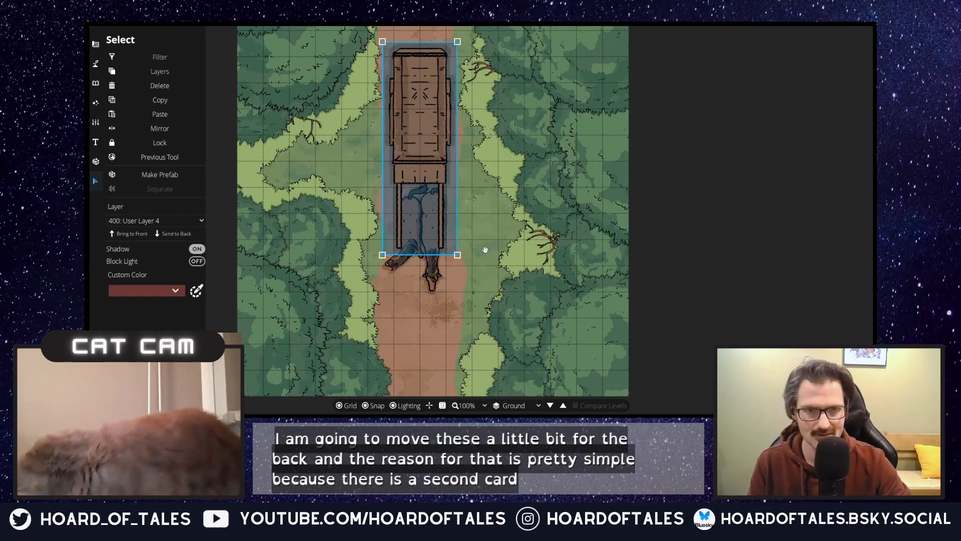
key(ctrl+v)
drag(483, 209, 427, 390)
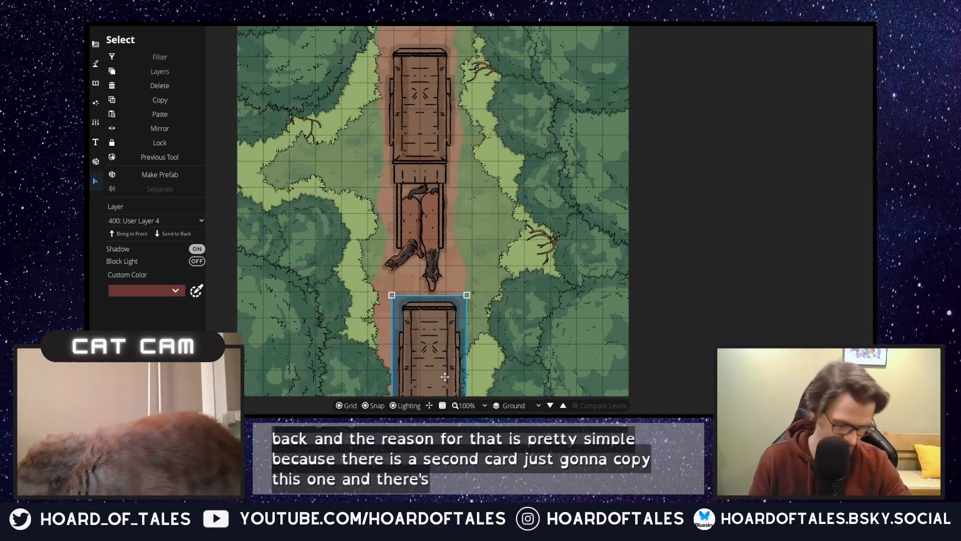
mouse_move(435, 331)
mouse_down()
mouse_move(436, 339)
mouse_move(435, 331)
mouse_up()
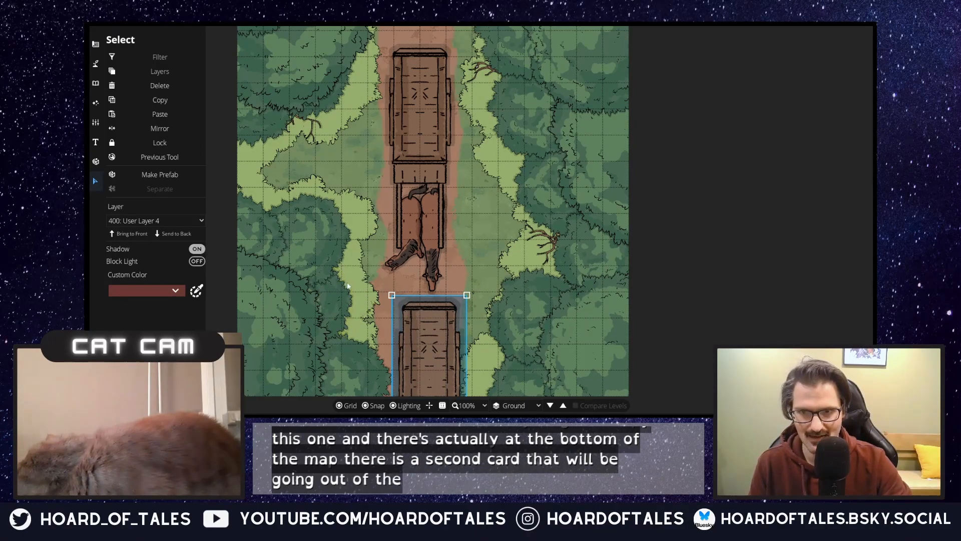
Step: Assign the southern cart copy to layer 100: User Layer 1
click(173, 221)
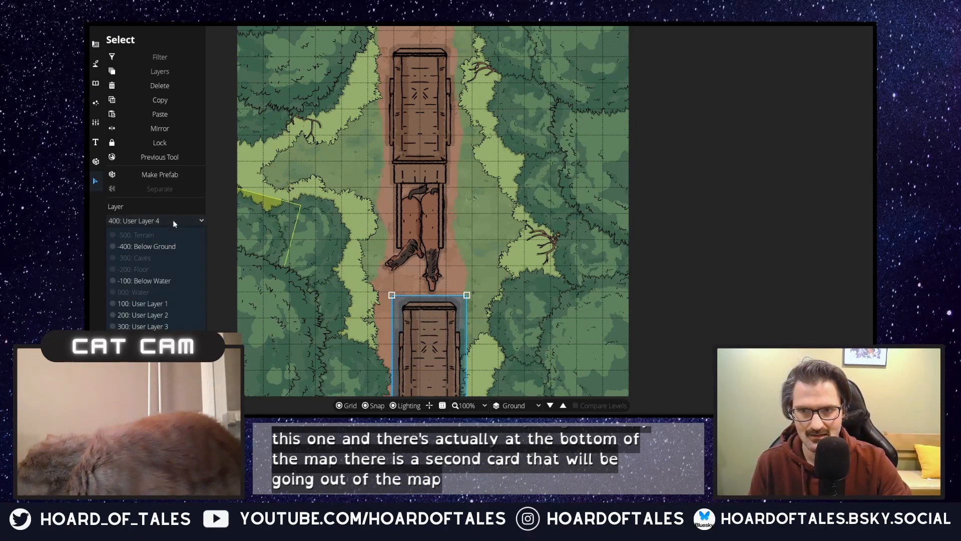
click(166, 303)
click(443, 341)
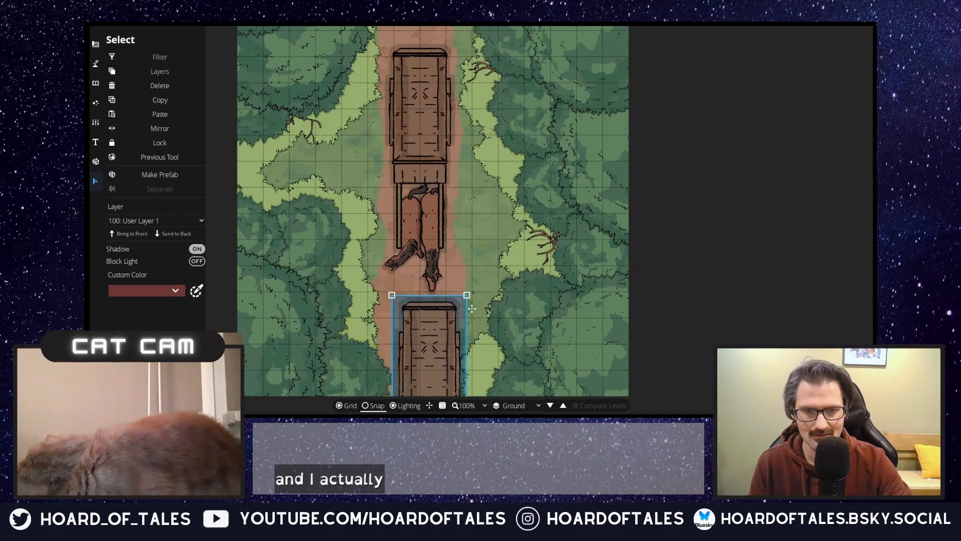
Step: Rotate the southern cart so its back end points northwest, and centre it diagonally across the trail at the map's southern edge
scroll(445, 319, down, 2)
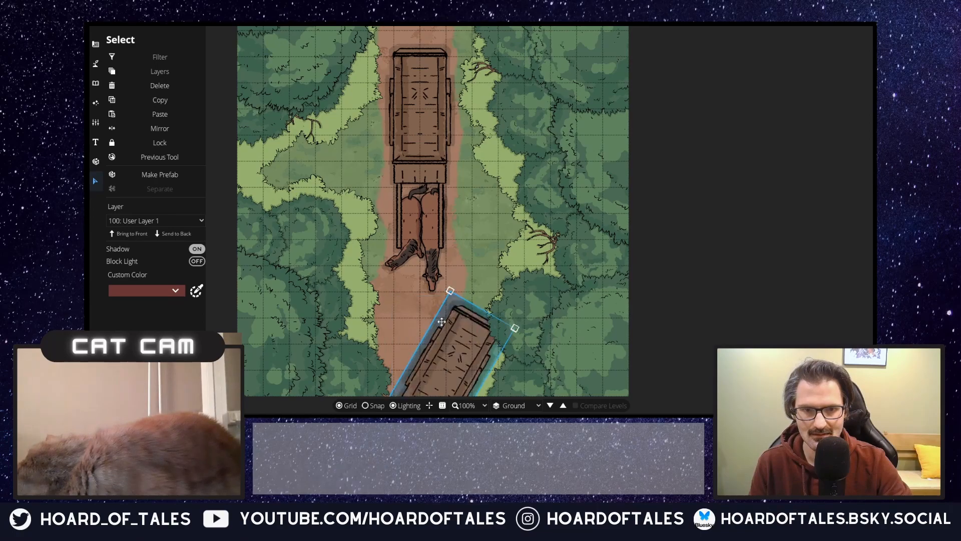
scroll(438, 323, up, 4)
scroll(436, 324, down, 2)
scroll(440, 328, up, 2)
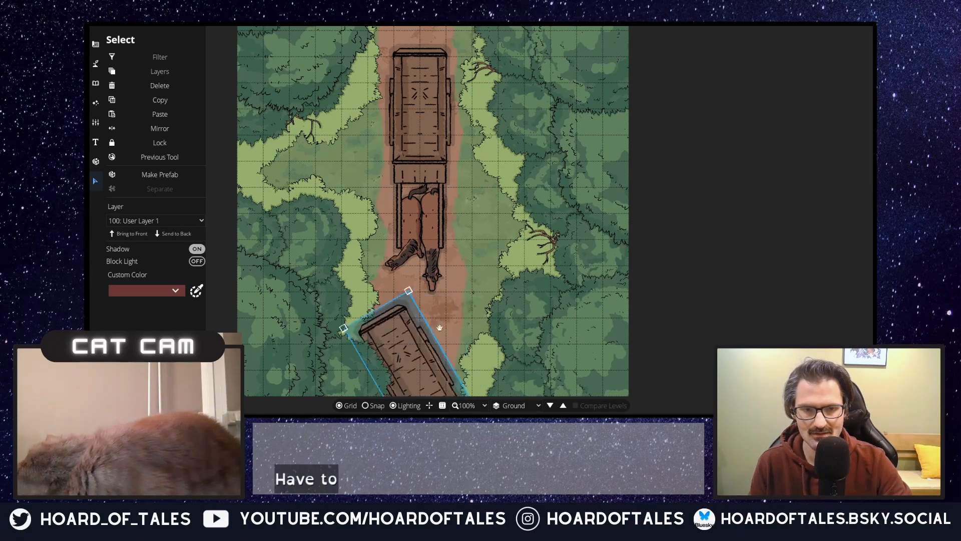
drag(410, 361, 428, 371)
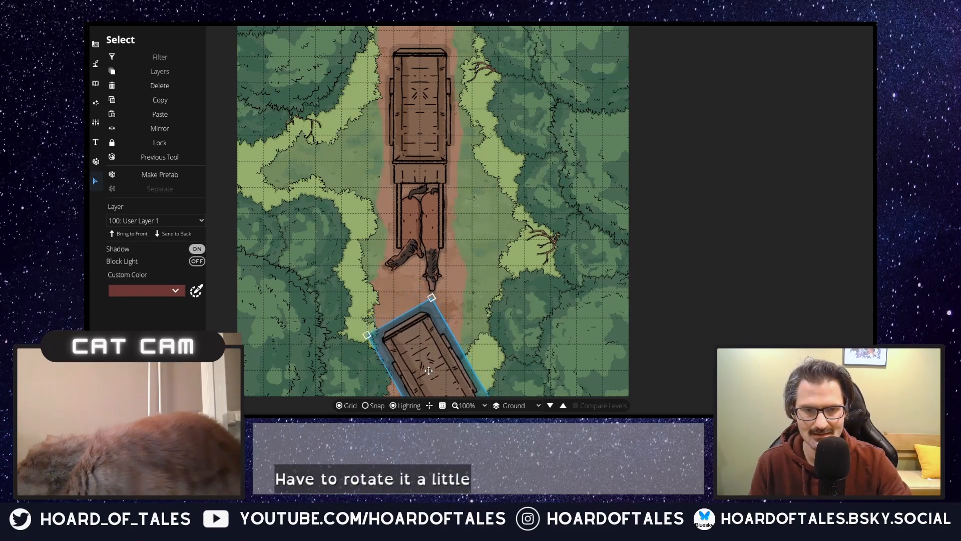
click(366, 407)
drag(446, 357, 443, 355)
click(474, 309)
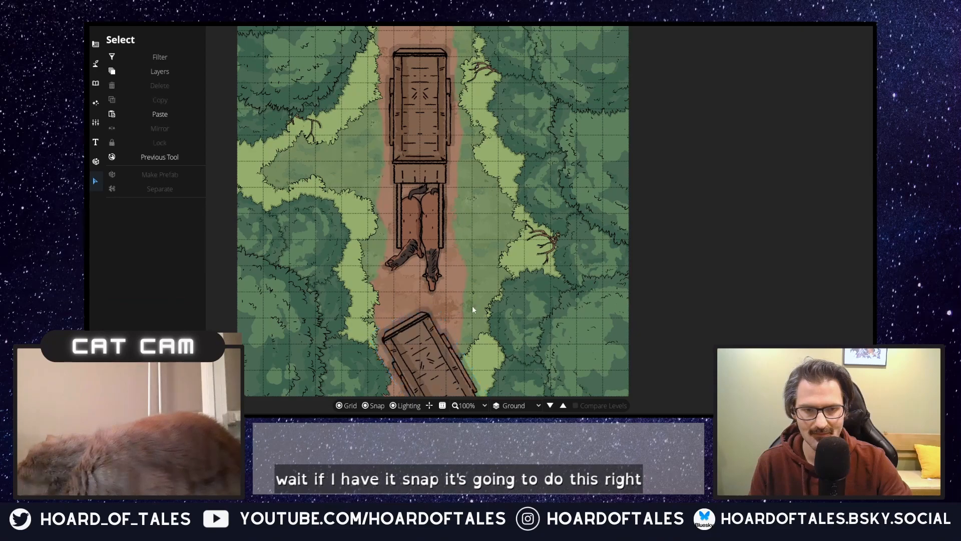
Step: Choose the Wagon Trail path with the Path Tool for marking cart tracks on the road
scroll(442, 242, down, 3)
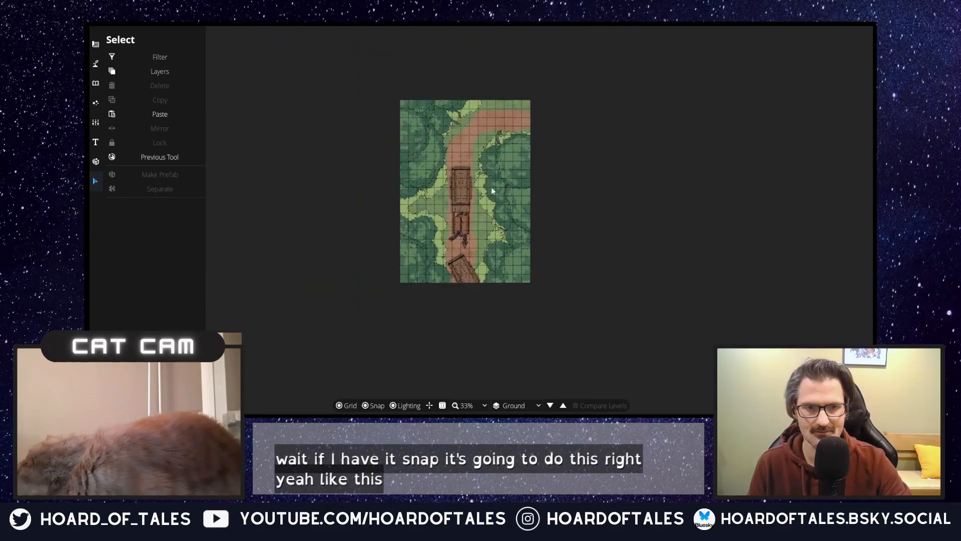
scroll(493, 190, up, 1)
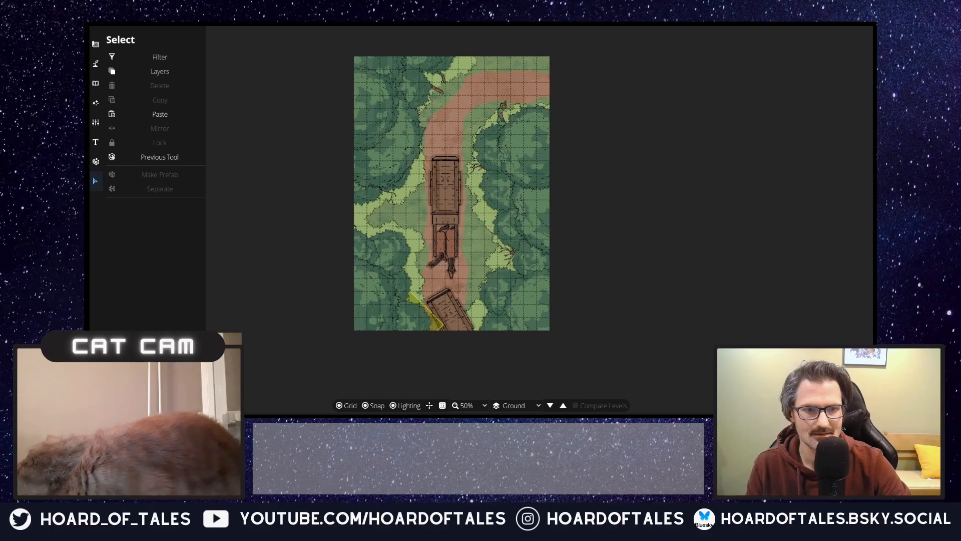
drag(458, 133, 450, 189)
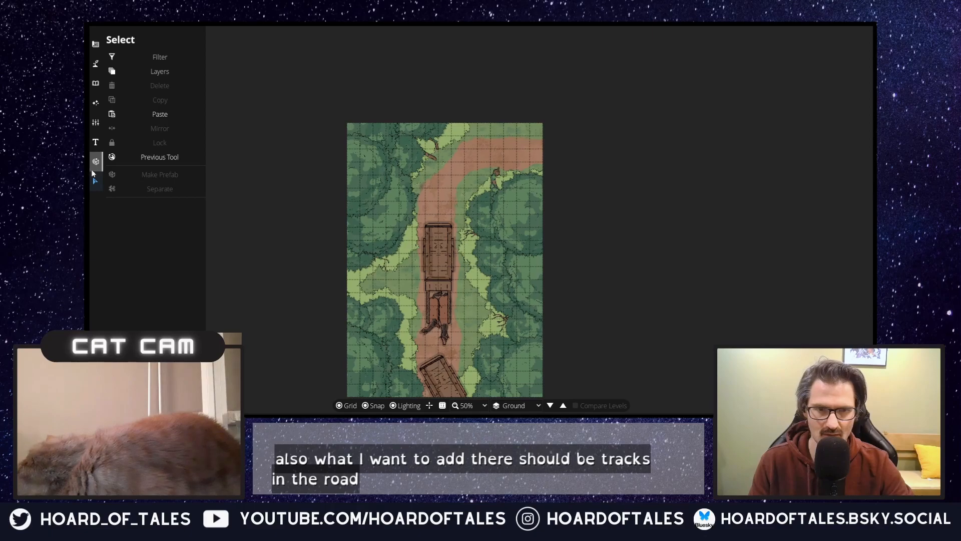
click(95, 142)
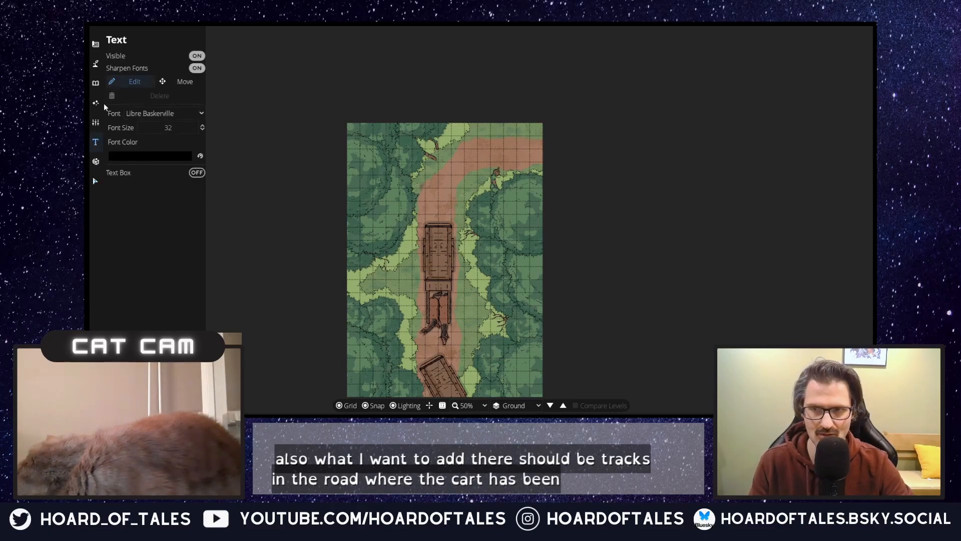
click(95, 63)
click(114, 119)
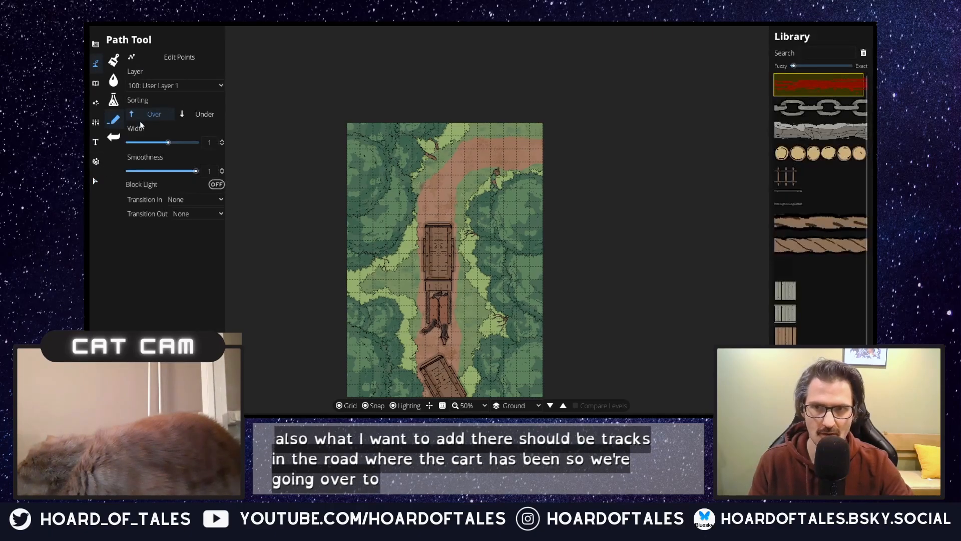
scroll(819, 324, down, 1)
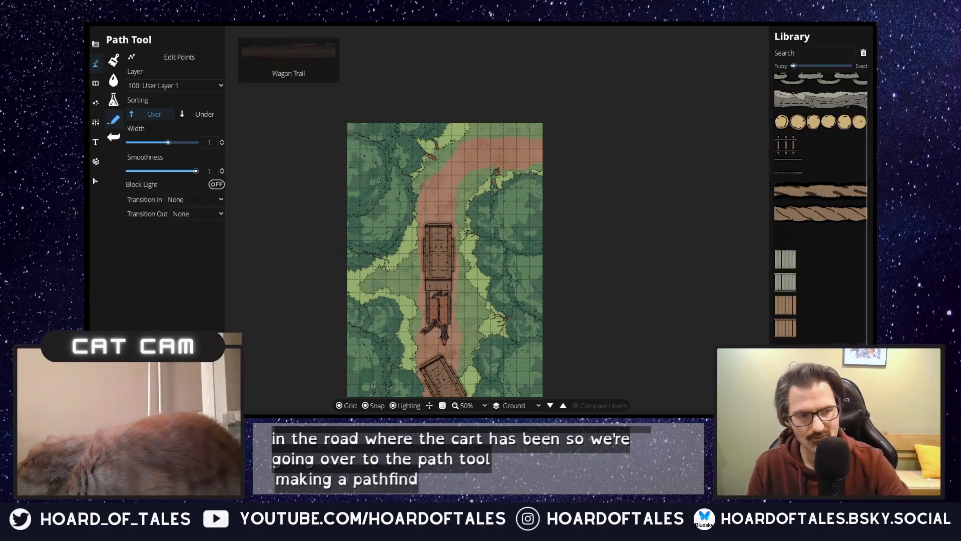
click(819, 351)
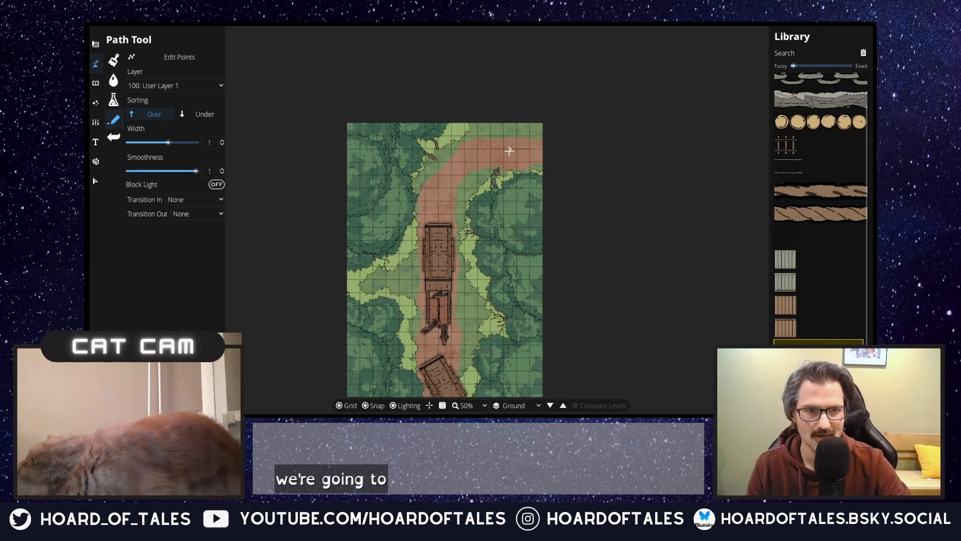
Step: Try two parallel wagon tracks around the trail's bend behind the northern cart, and undo both
click(501, 149)
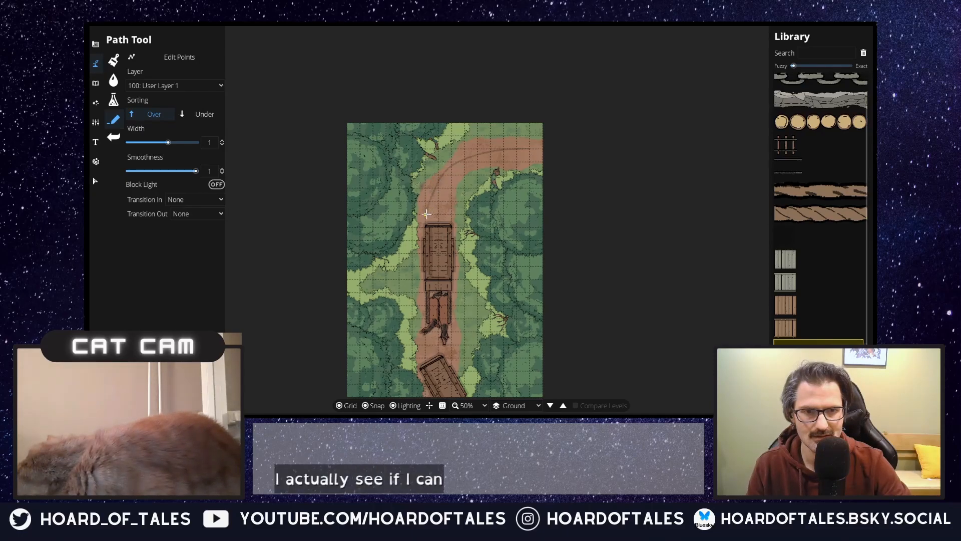
scroll(435, 158, up, 5)
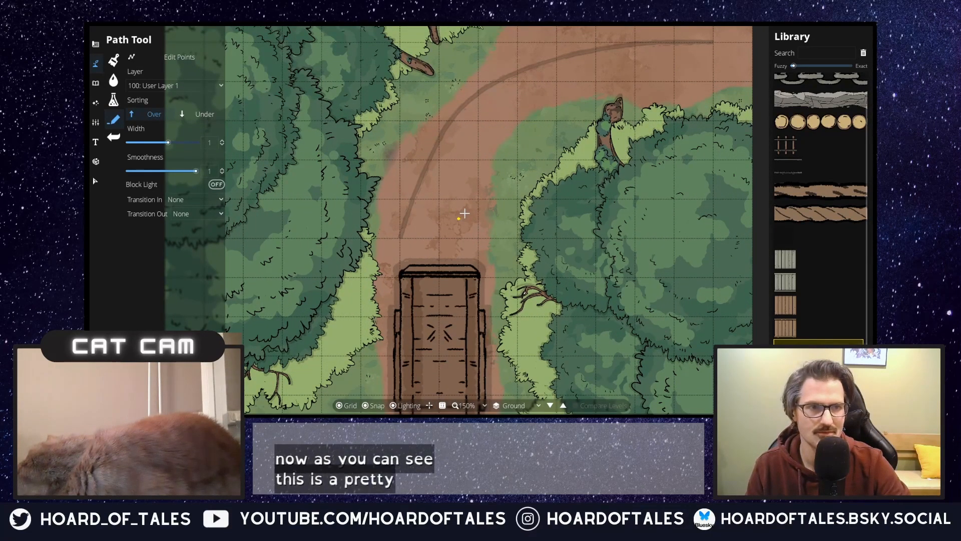
mouse_move(708, 85)
mouse_down()
mouse_move(551, 88)
mouse_move(493, 112)
mouse_move(458, 243)
mouse_move(482, 165)
mouse_move(490, 38)
mouse_move(489, 192)
mouse_move(498, 220)
mouse_move(506, 214)
mouse_move(500, 275)
mouse_up()
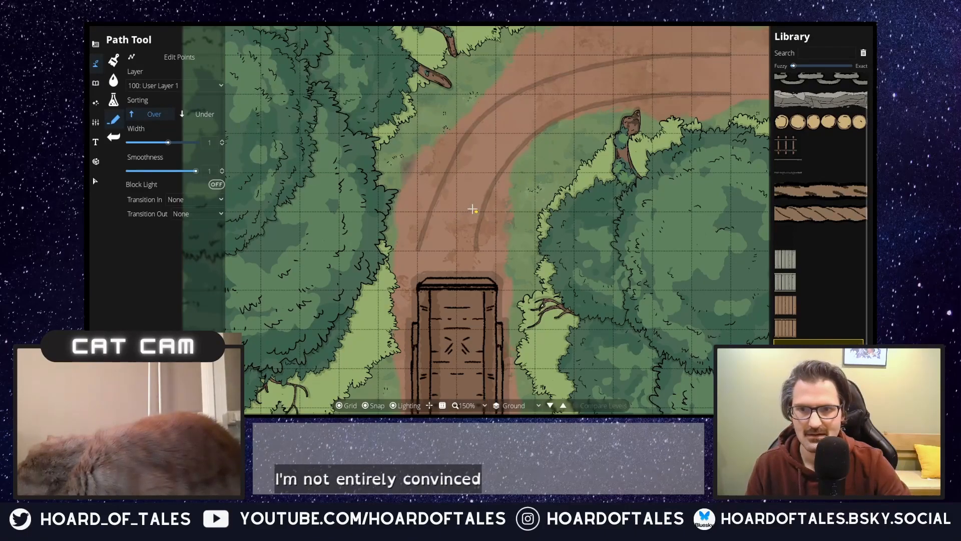
key(ctrl+z)
key(ctrl+z)
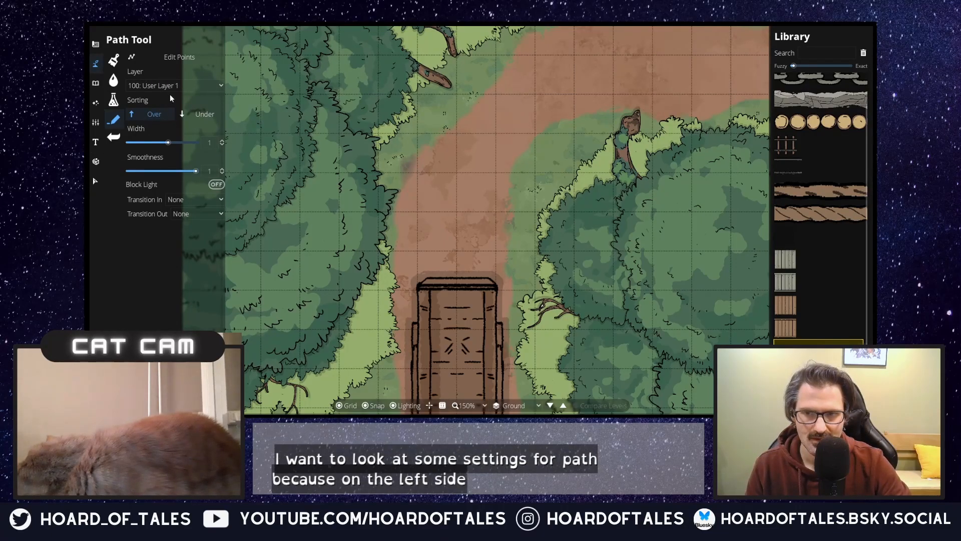
Step: Set the path's Transition In to Grow and Transition Out to Fade, and try a test track around the trail's bend
click(188, 214)
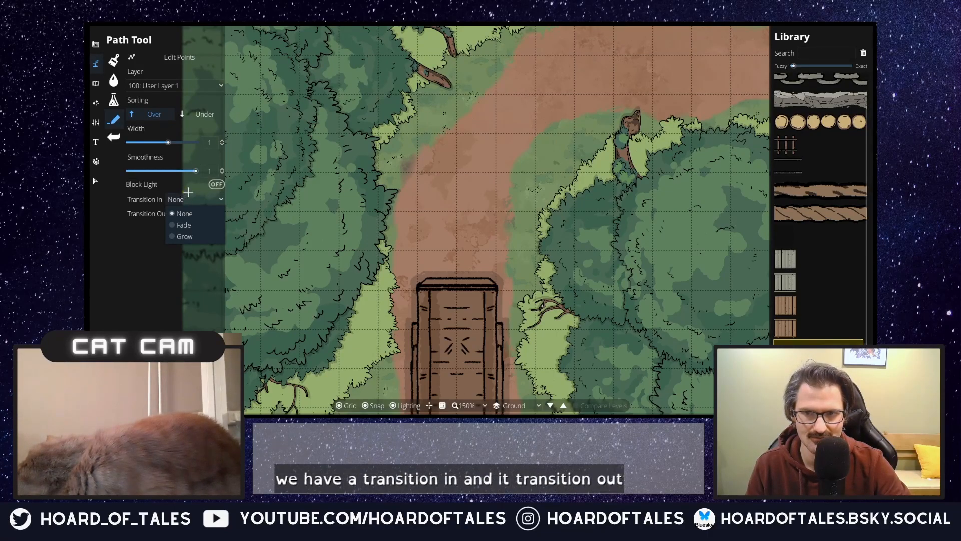
click(185, 237)
click(206, 214)
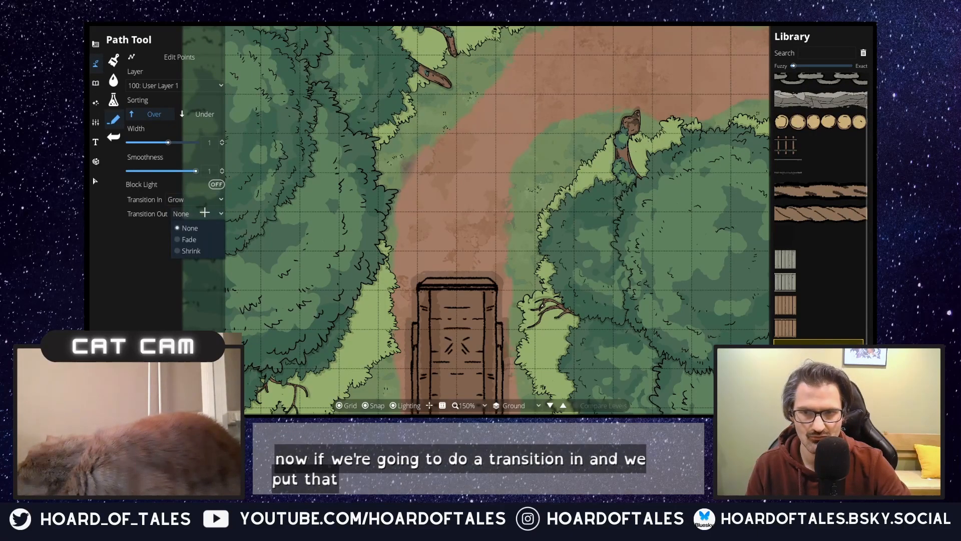
click(196, 240)
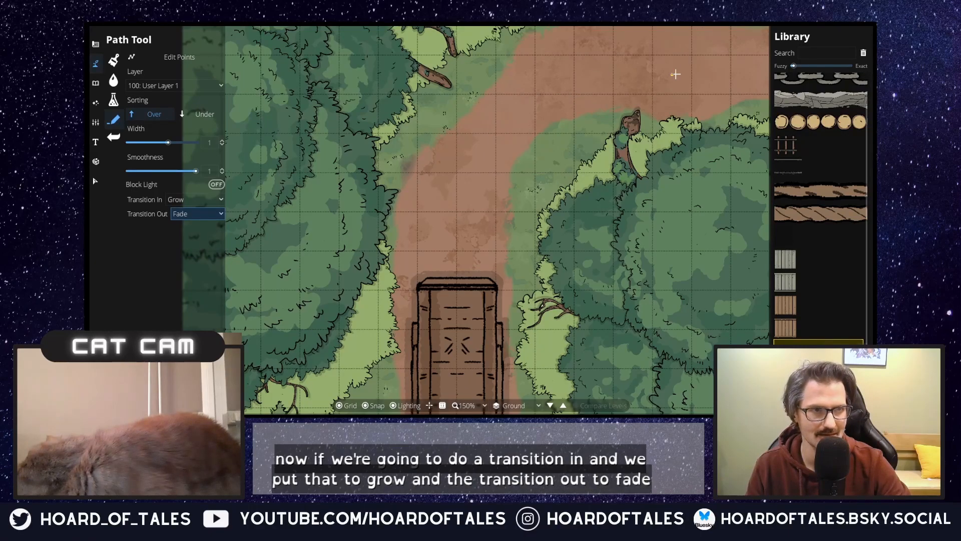
click(686, 50)
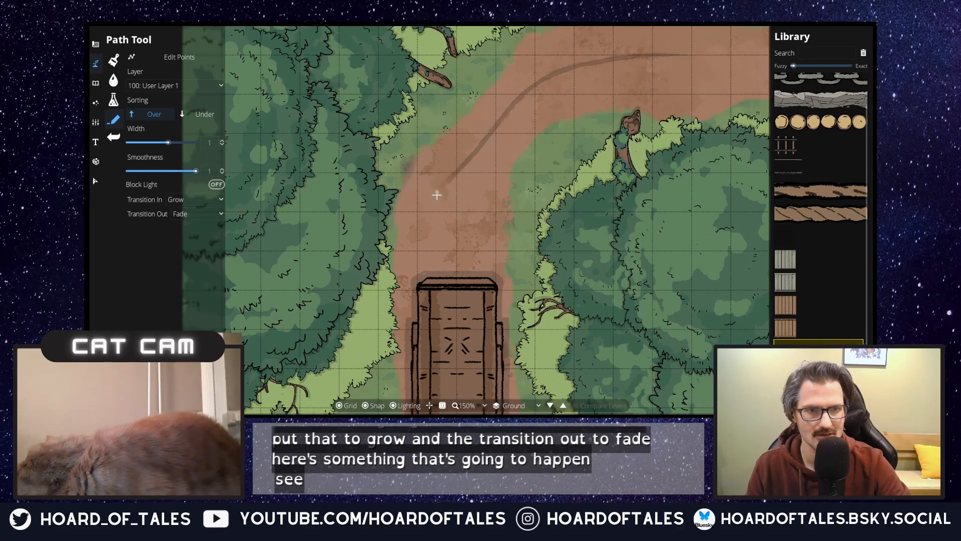
right_click(437, 195)
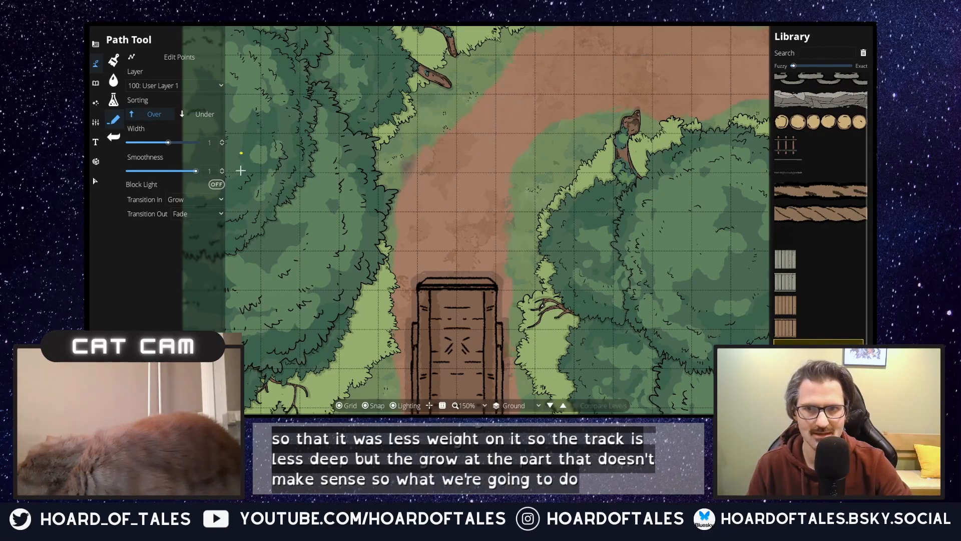
Step: Set the wagon track path's Transition In to Fade
click(194, 200)
click(193, 225)
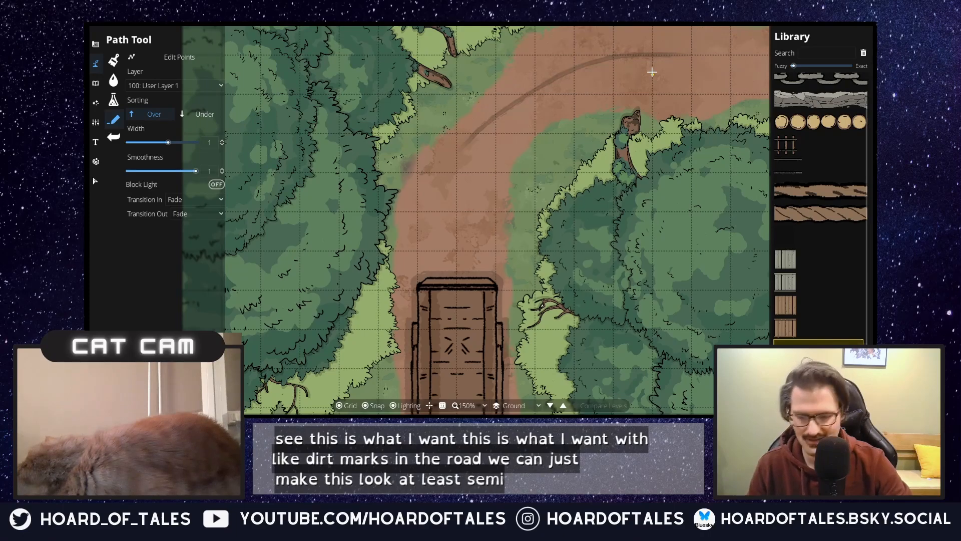
Step: Undo the test track, try one continuous wagon track around the trail's entire bend behind the northern cart, and undo it as well
click(270, 24)
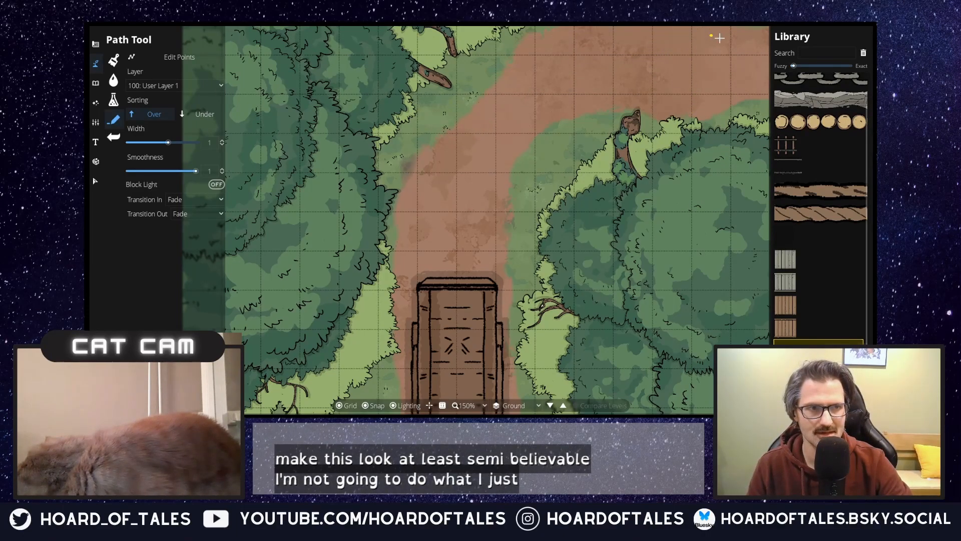
mouse_move(725, 39)
mouse_down()
mouse_move(611, 39)
mouse_move(525, 70)
mouse_move(433, 146)
mouse_move(425, 185)
mouse_move(433, 193)
mouse_move(412, 223)
mouse_move(420, 253)
mouse_up()
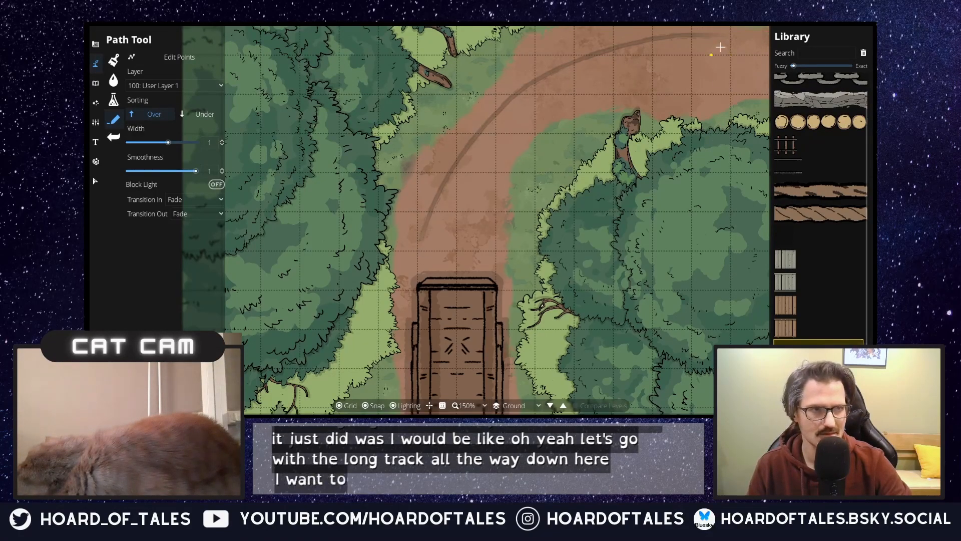
key(ctrl+z)
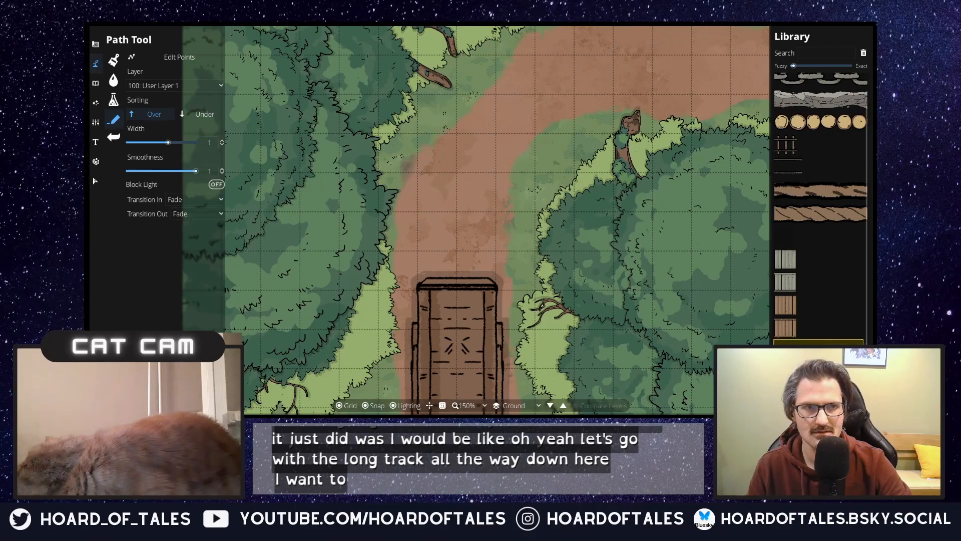
Step: Draw short, broken wagon track segments along the outer and inner ruts of the trail's bend behind the northern cart
click(727, 44)
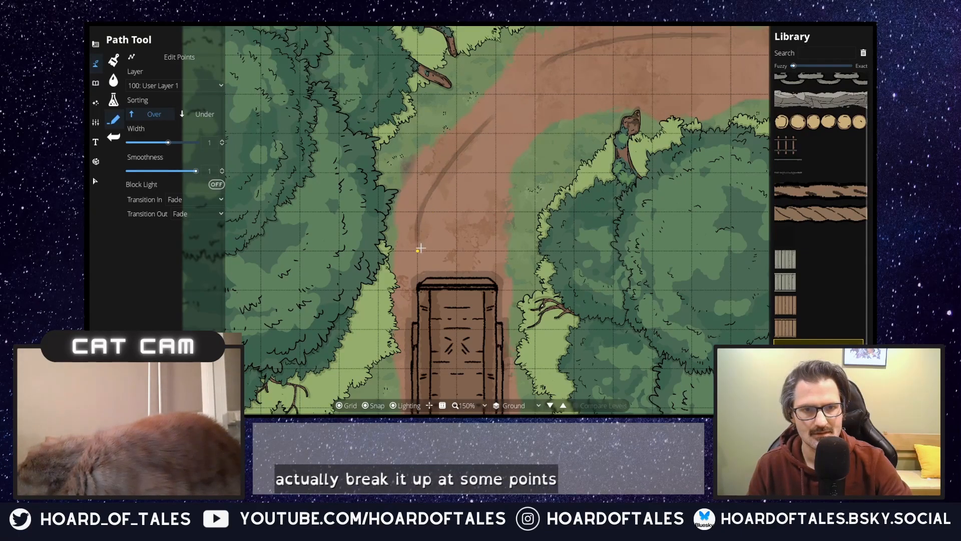
click(734, 67)
click(620, 85)
click(544, 117)
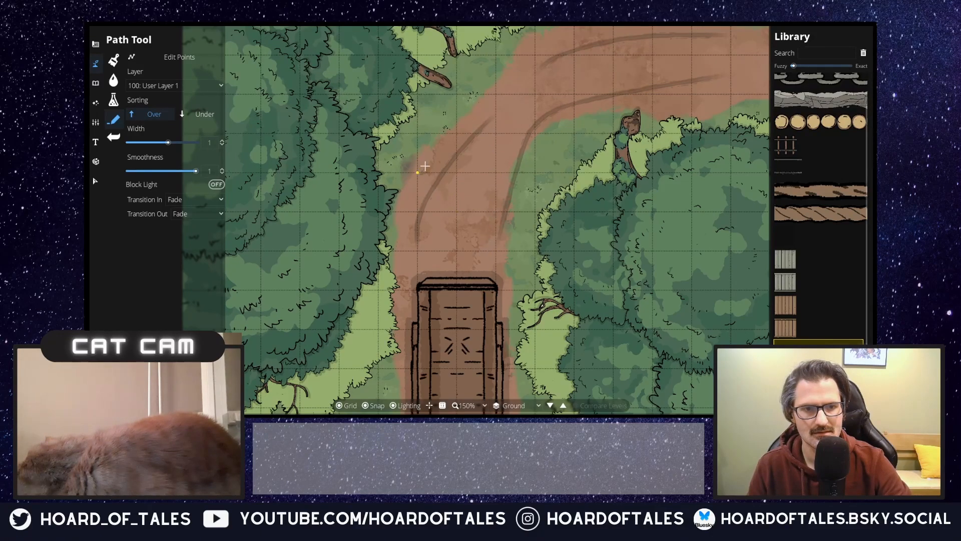
Step: Paint a small, irregular puddle on the outer edge of the trail's bend with the Water Brush at its smallest size
click(114, 80)
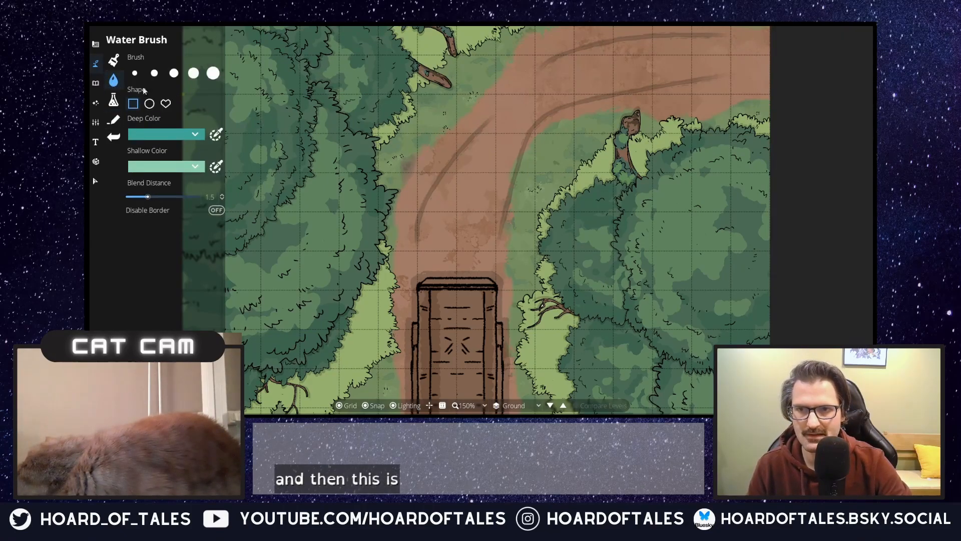
click(134, 73)
click(524, 85)
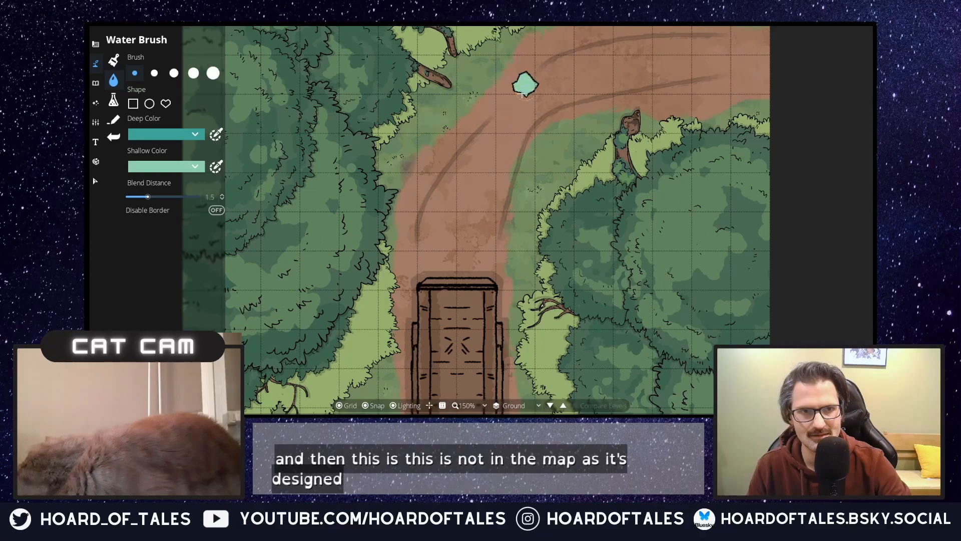
click(513, 96)
click(486, 104)
click(504, 116)
click(505, 93)
click(525, 75)
click(537, 84)
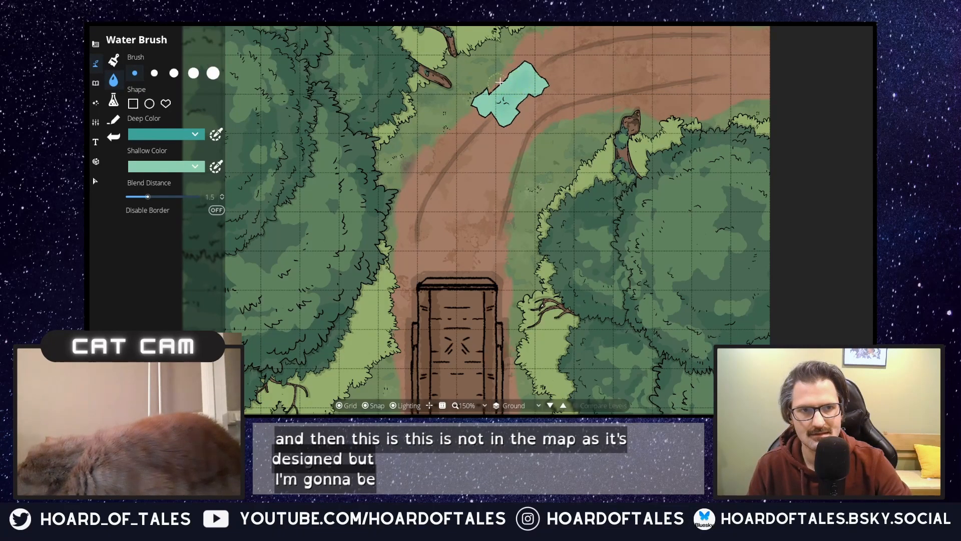
click(508, 76)
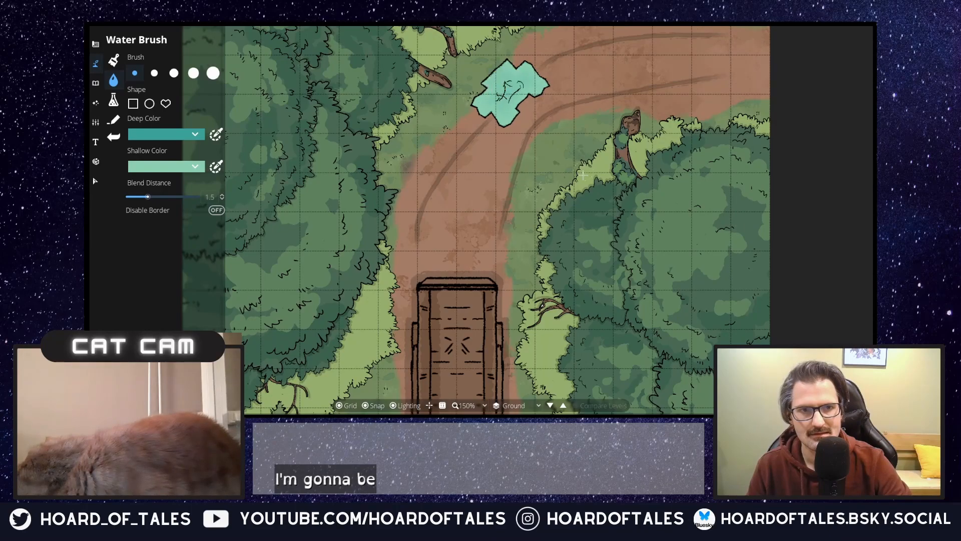
scroll(526, 196, down, 1)
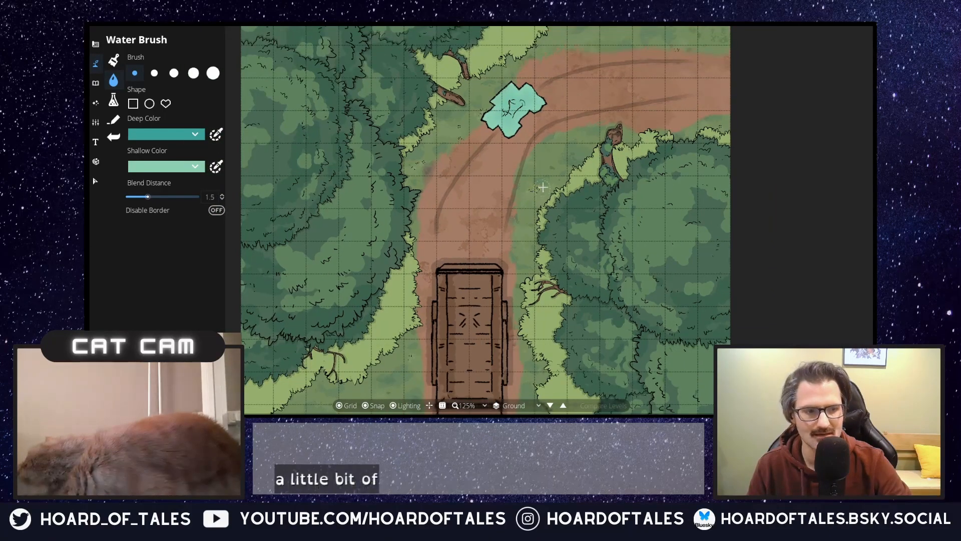
scroll(516, 185, down, 1)
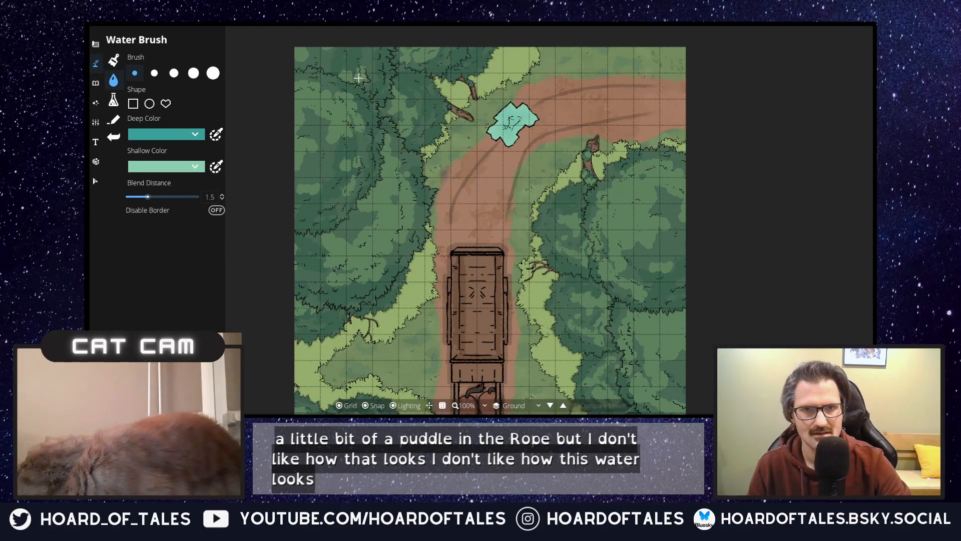
Step: Undo every water stroke of the puddle on the trail's bend
click(278, 25)
click(278, 25)
click(279, 25)
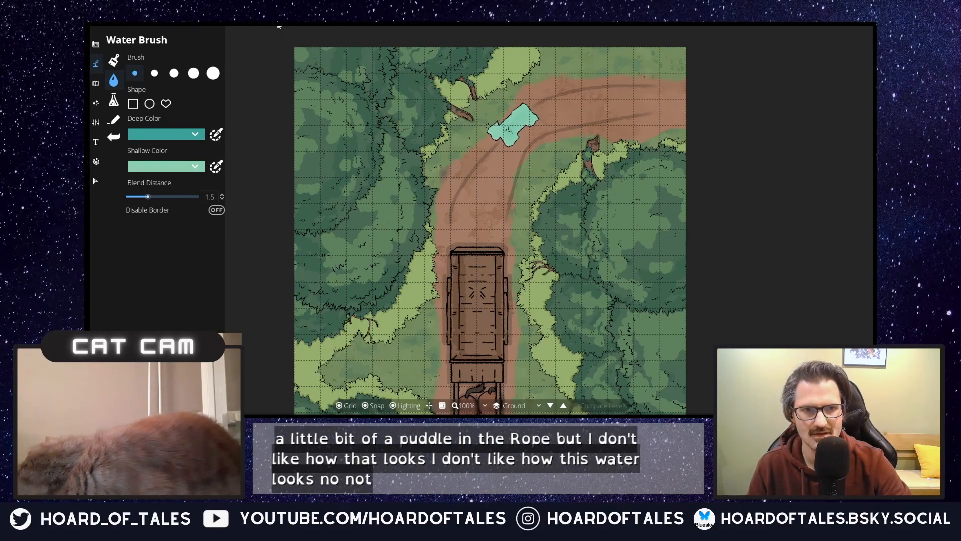
click(279, 25)
click(279, 25)
click(278, 25)
click(278, 25)
click(279, 25)
click(279, 25)
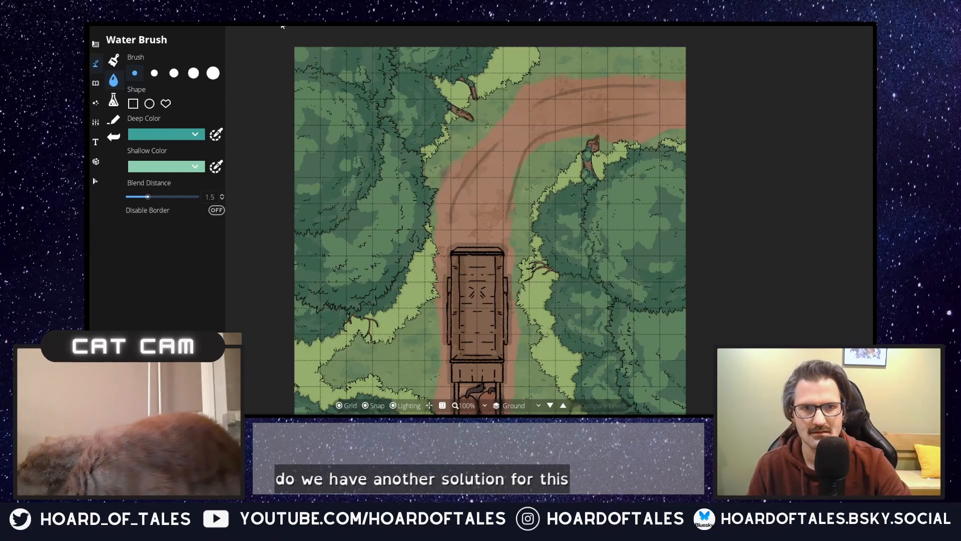
Step: Search the Object Tool's library for "puddle"
click(93, 83)
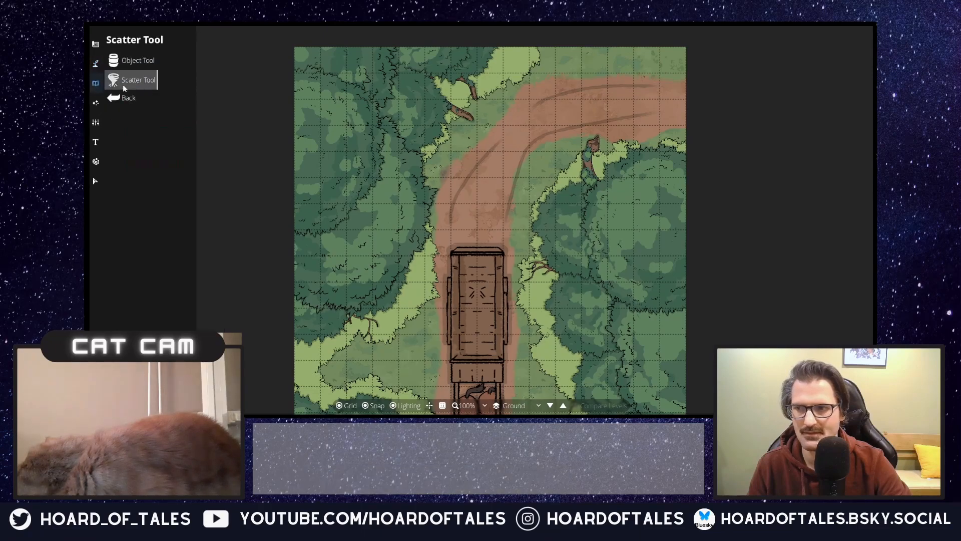
click(142, 65)
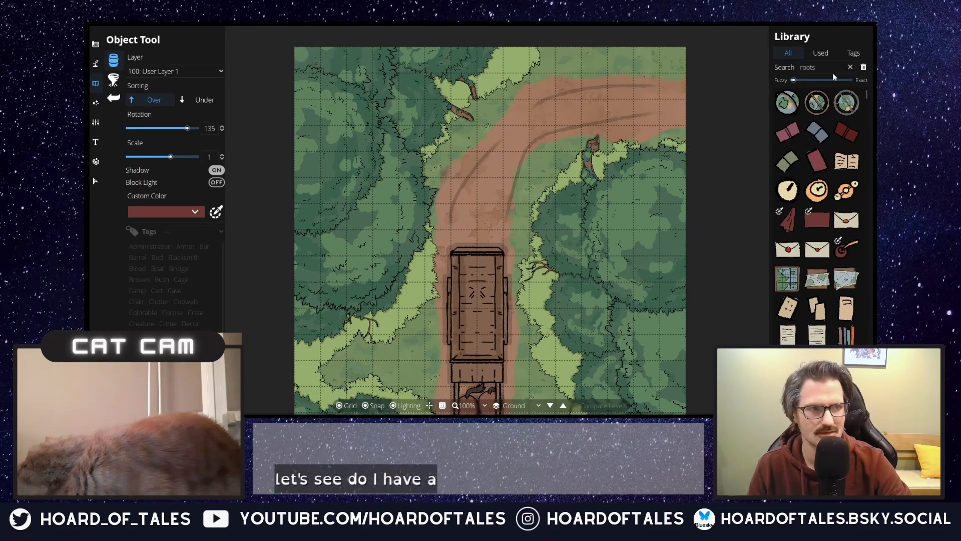
drag(833, 69, 626, 47)
text(puddle)
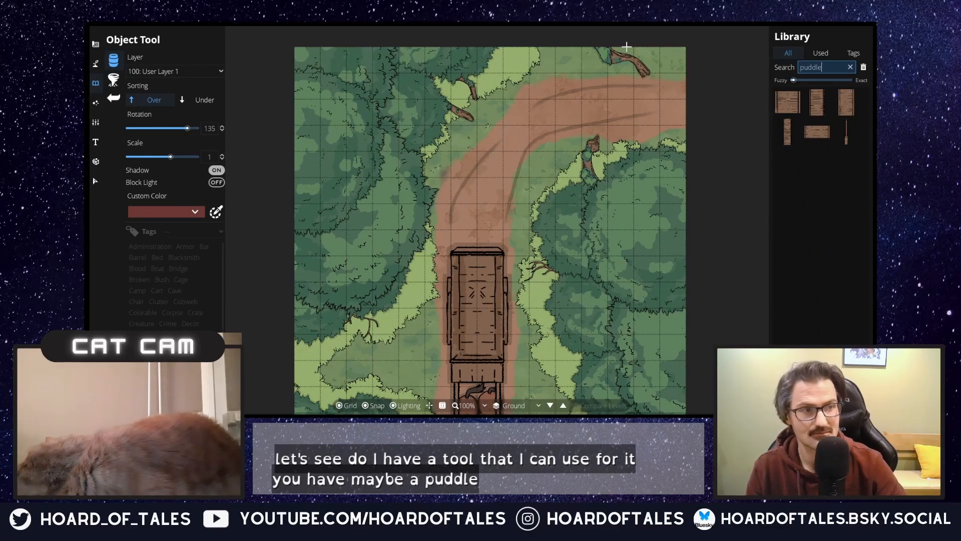
mouse_move(844, 142)
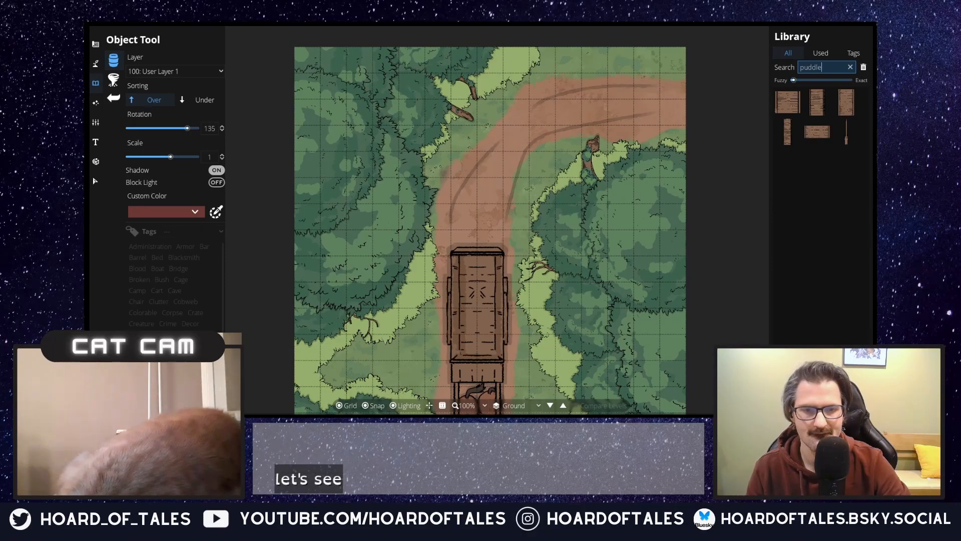
Step: Search the object library for "water" and choose Blood Water Stain 07
key(ctrl+a)
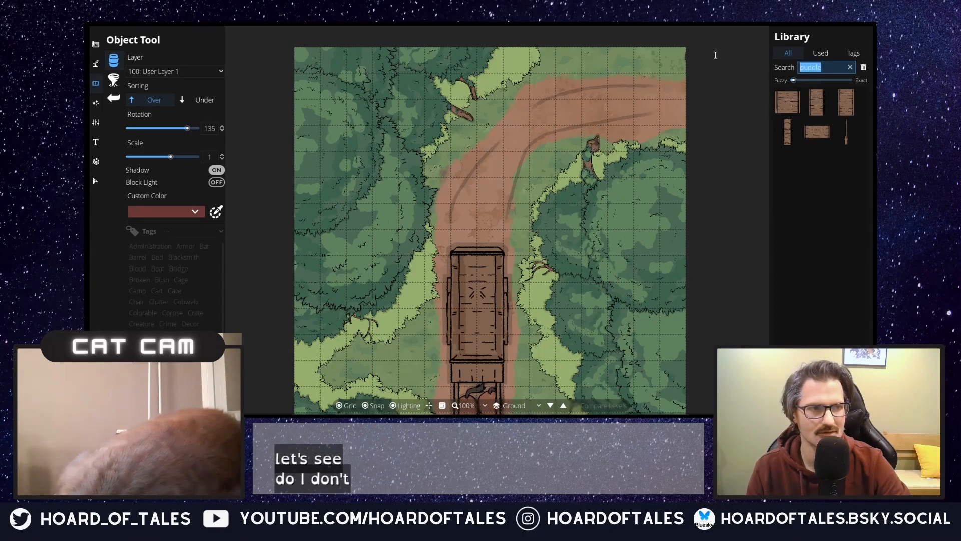
text(water)
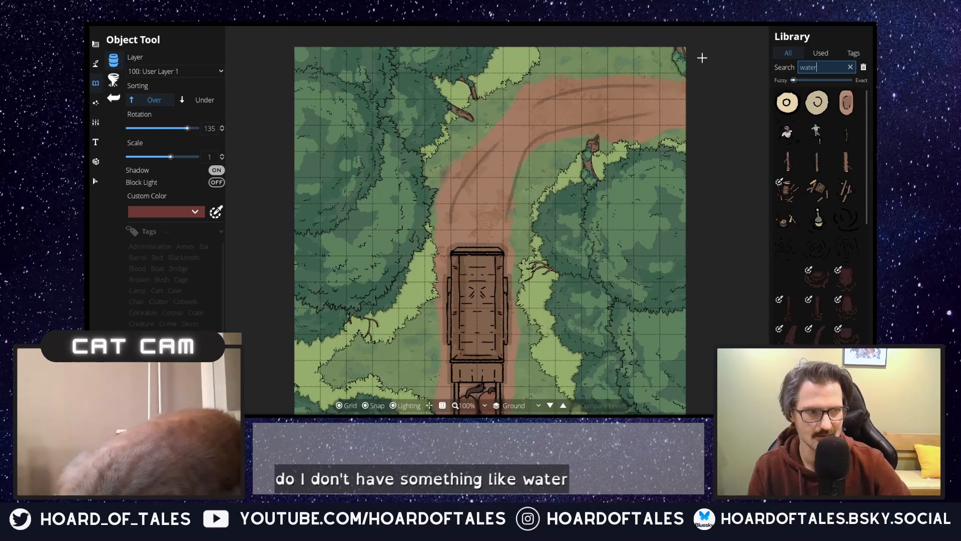
scroll(805, 203, down, 5)
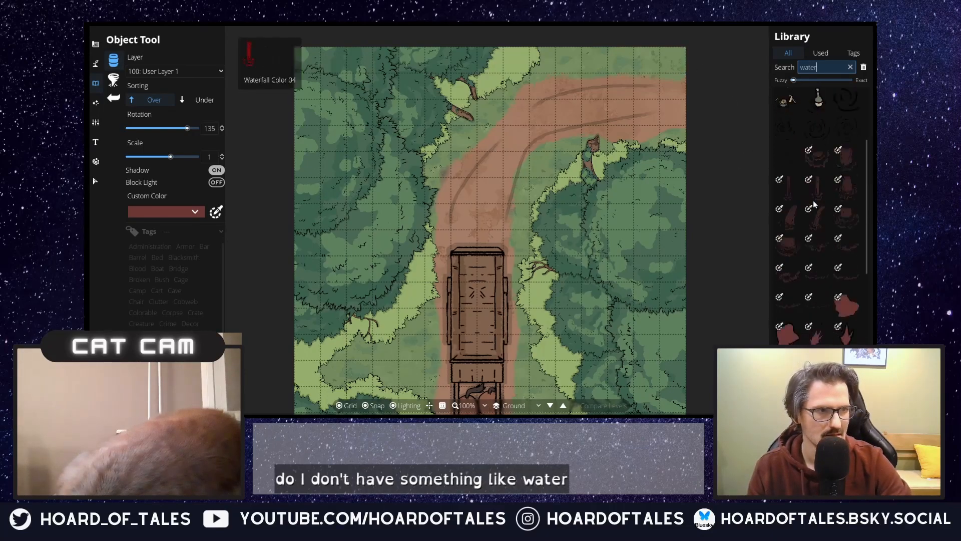
scroll(806, 208, down, 1)
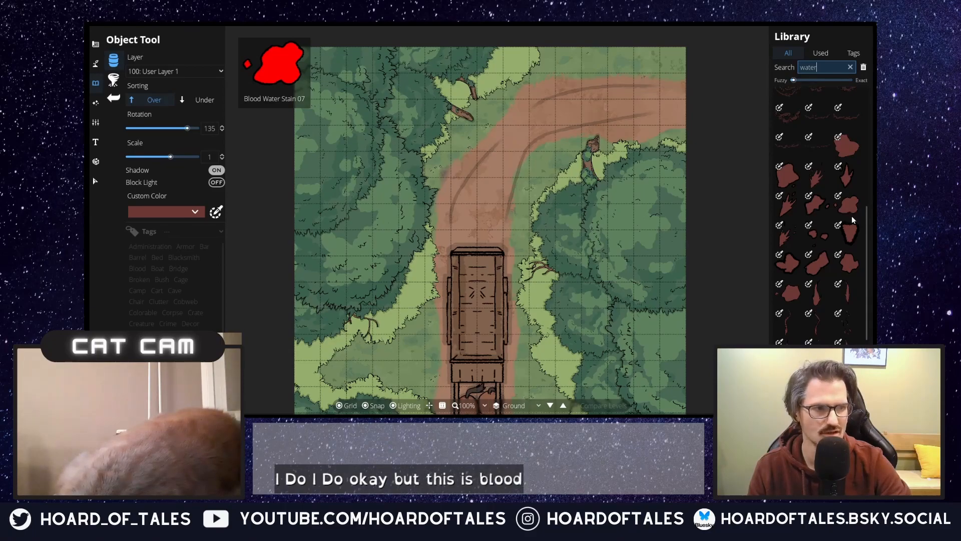
scroll(804, 219, down, 5)
scroll(809, 209, up, 5)
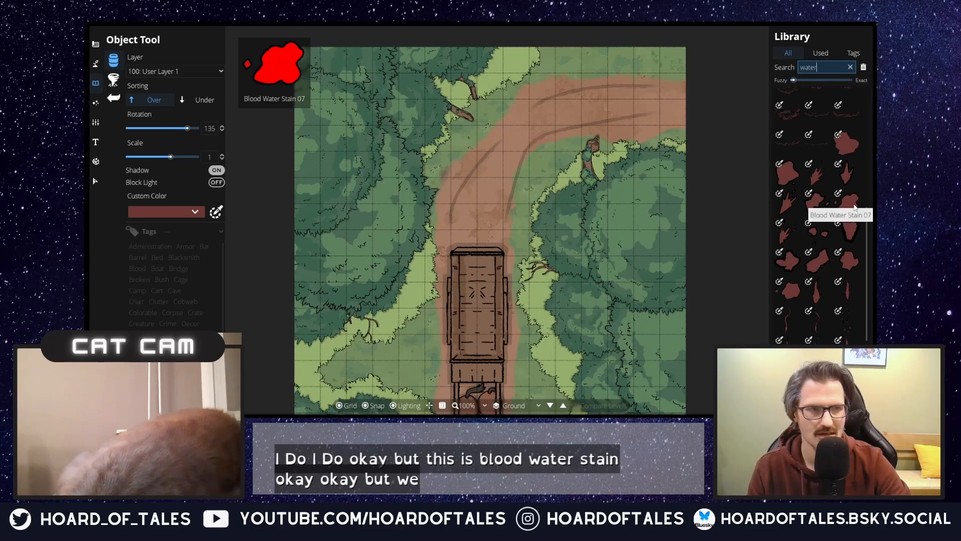
click(854, 203)
Step: Set the stain's custom color to a muddy light brown
click(195, 213)
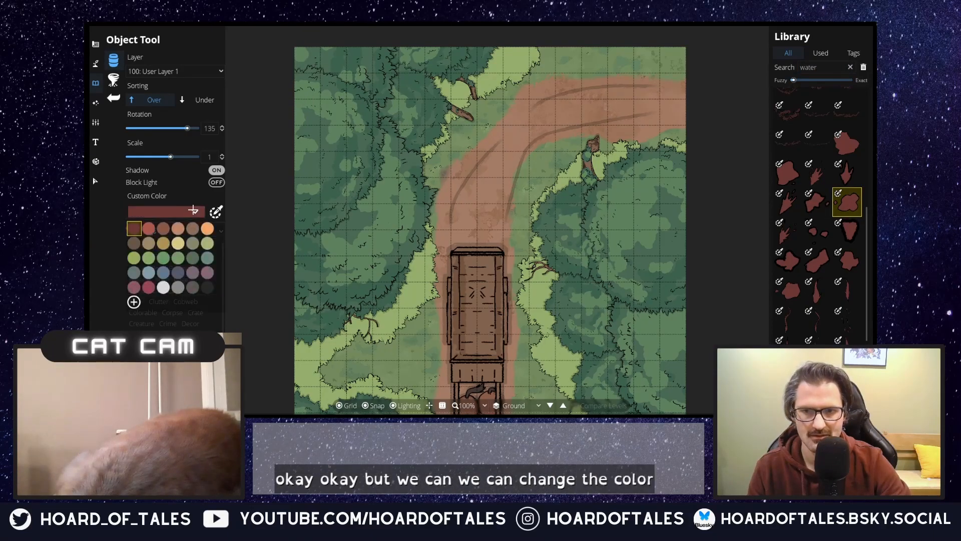
click(160, 228)
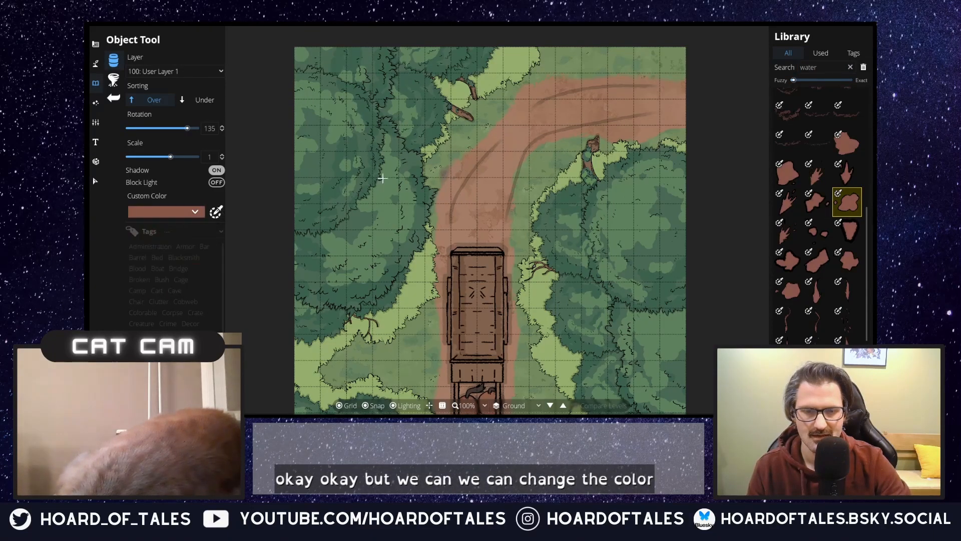
click(196, 210)
click(195, 232)
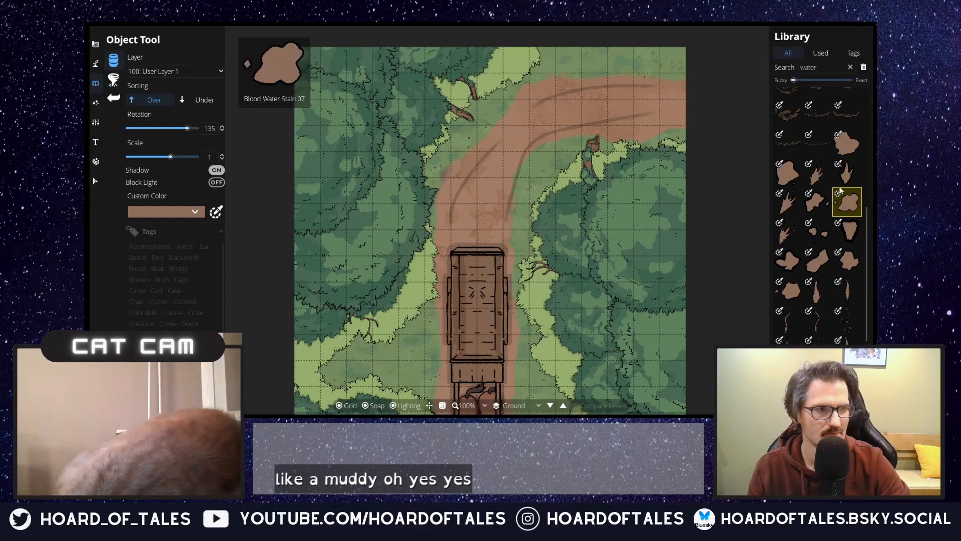
Step: Place a large brown stain with its shadow off as a muddy puddle on the trail's bend, and add water ripples on it
click(789, 172)
click(839, 149)
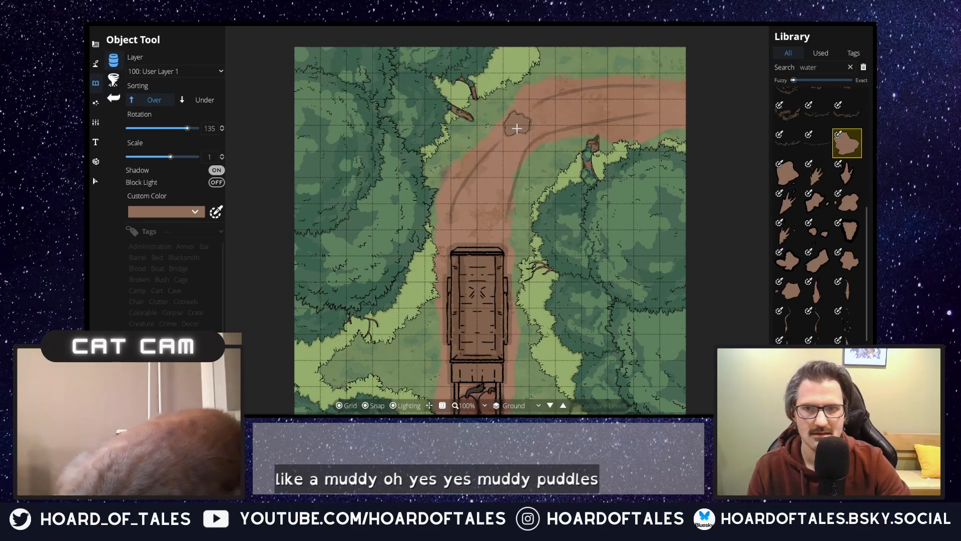
click(216, 170)
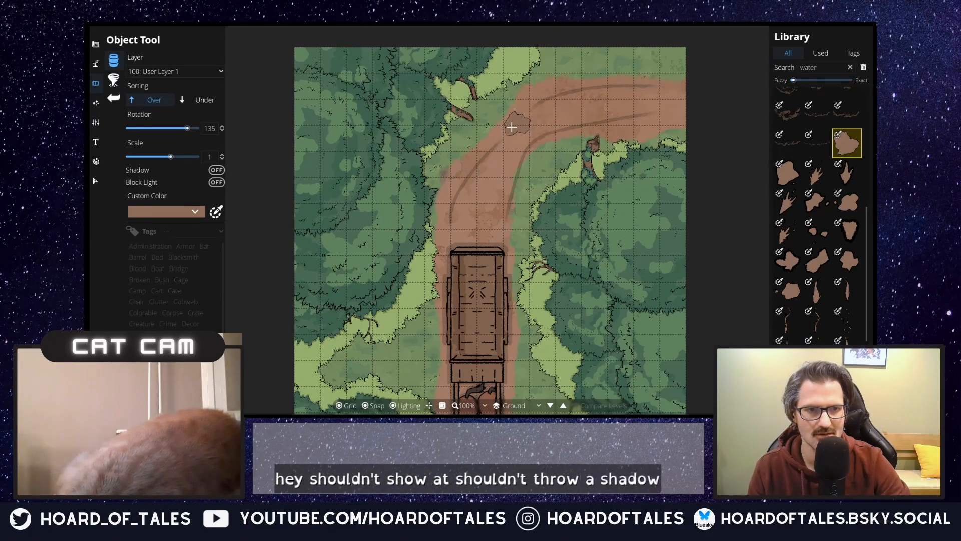
scroll(502, 241, up, 4)
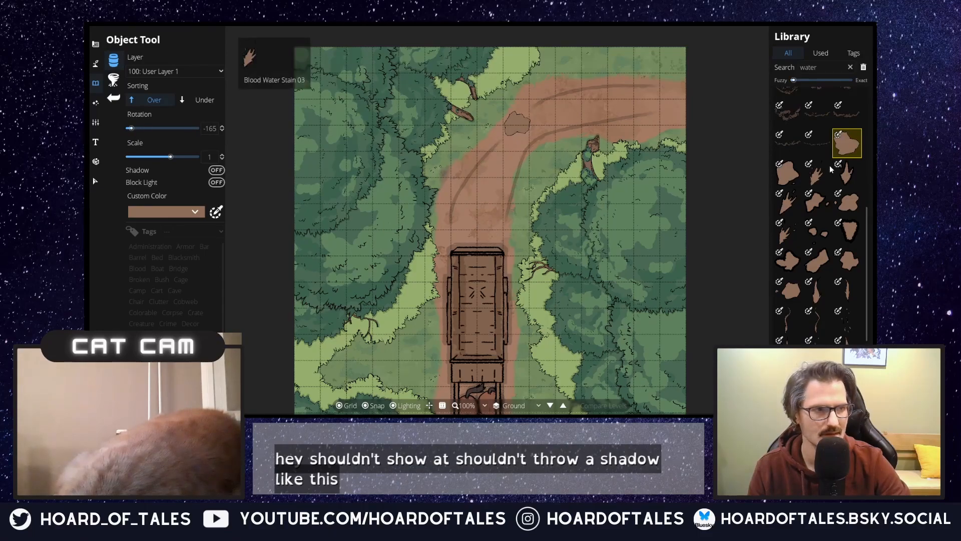
scroll(849, 170, up, 5)
click(844, 172)
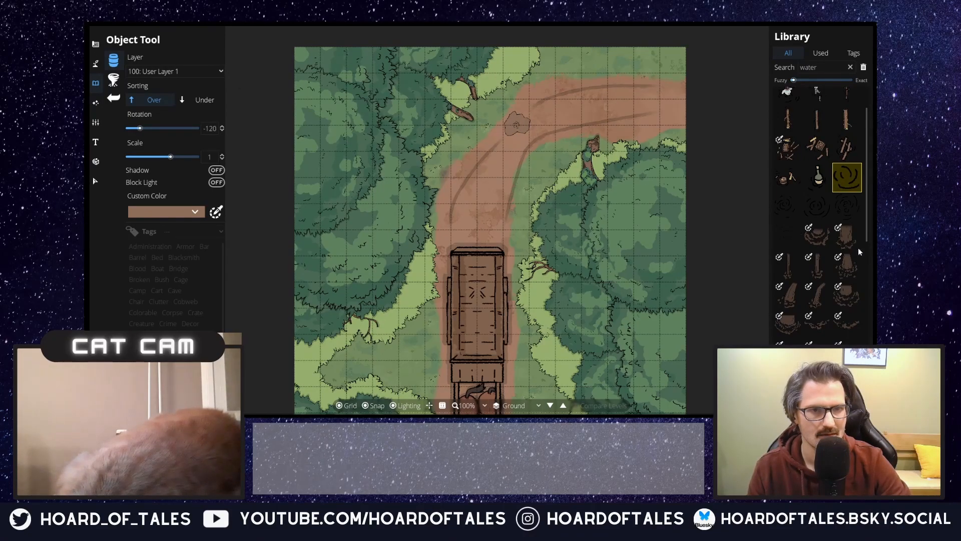
Step: Place Blood Water Stain 07 as a smaller muddy puddle at the trail's edge just behind the northern cart
mouse_move(813, 235)
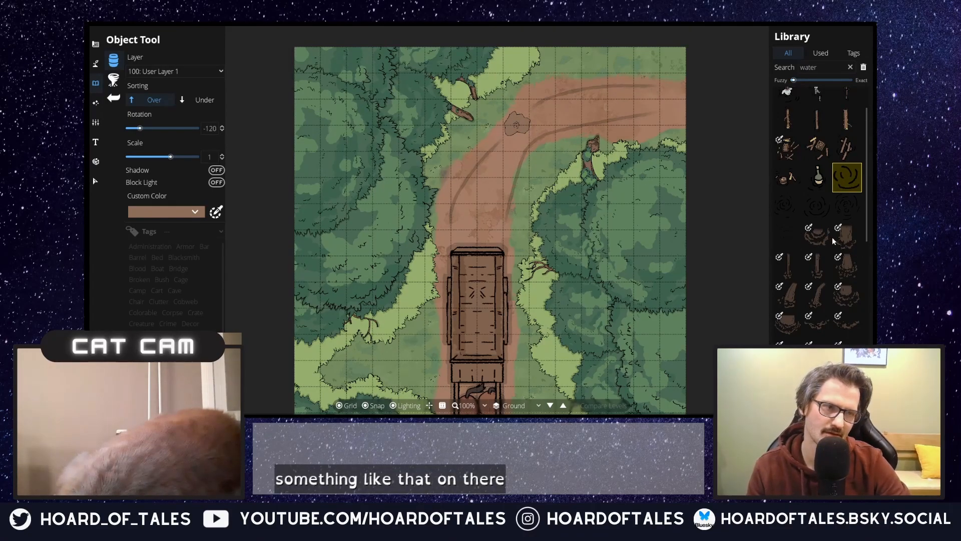
scroll(857, 230, down, 3)
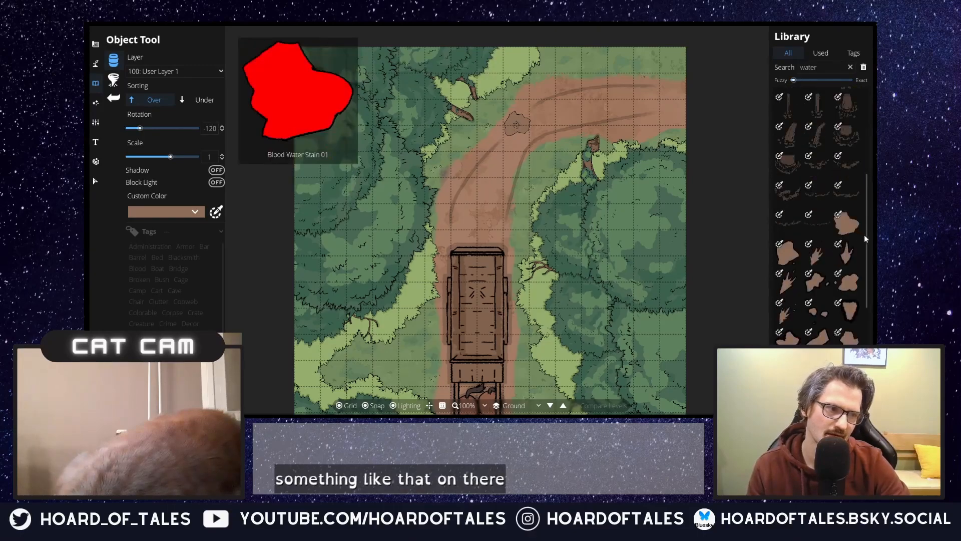
click(857, 285)
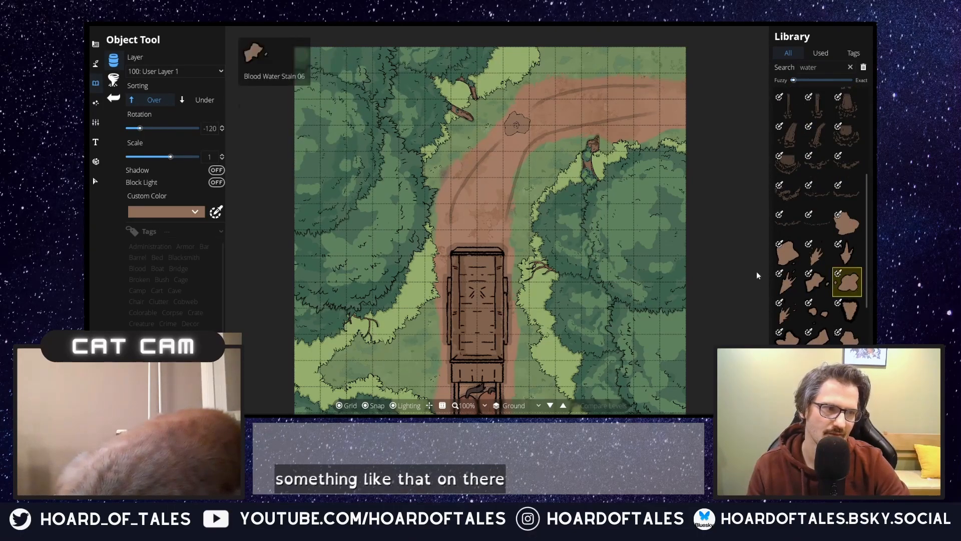
click(497, 230)
Step: Use the Path Tool to add a curved slide track on the trail just behind the southern cart
scroll(589, 260, down, 1)
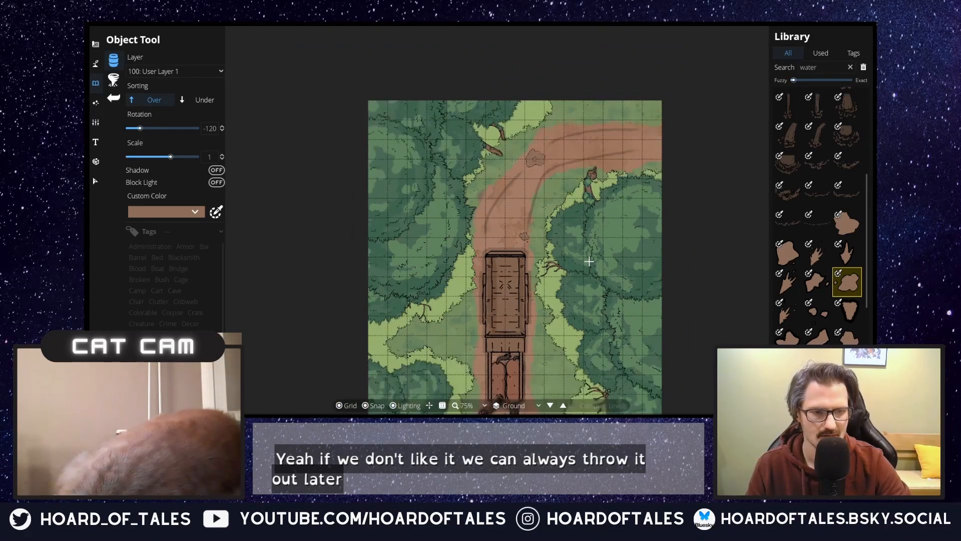
drag(598, 268, 590, 177)
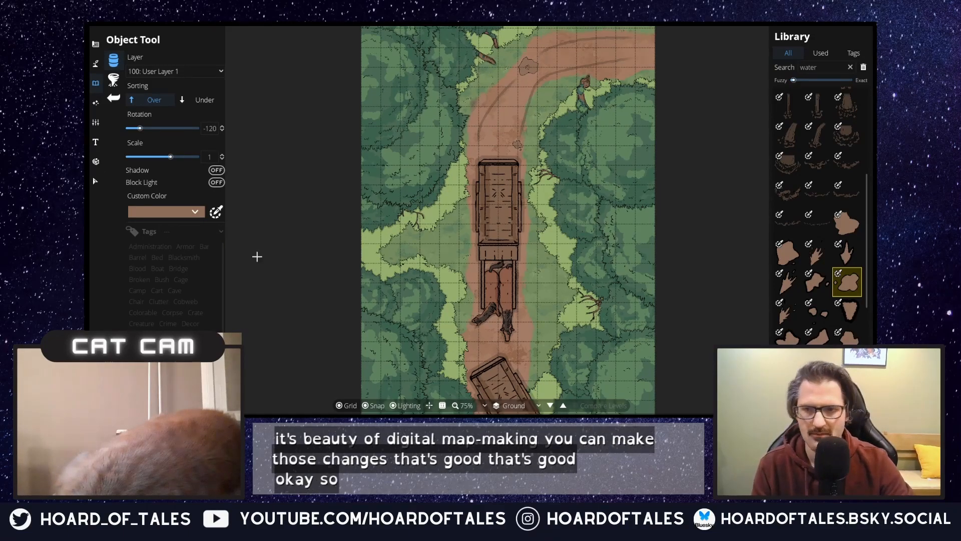
click(95, 109)
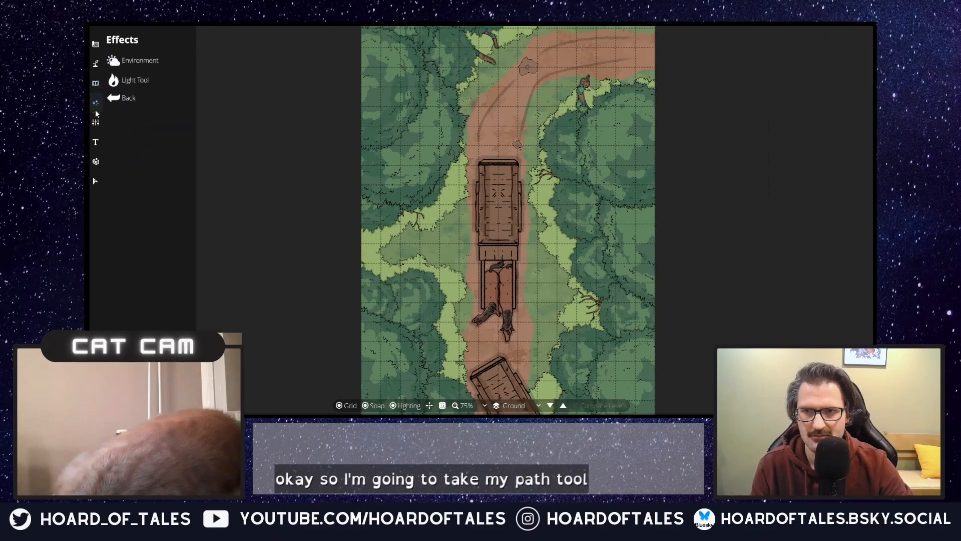
click(95, 125)
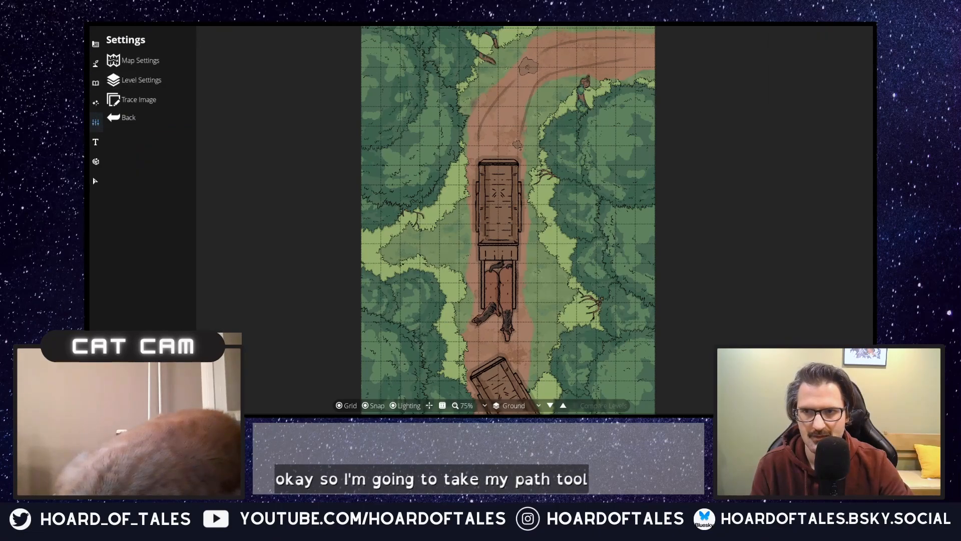
click(98, 69)
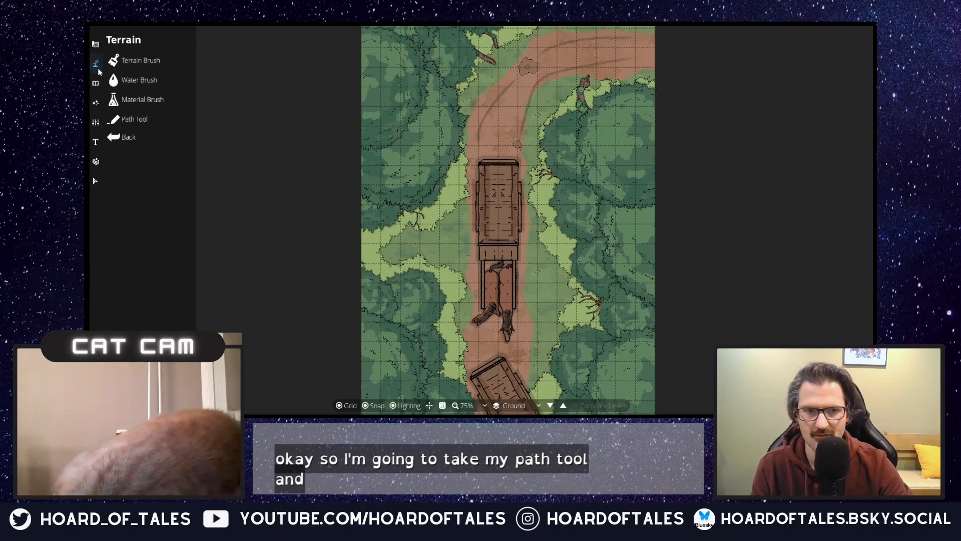
click(152, 114)
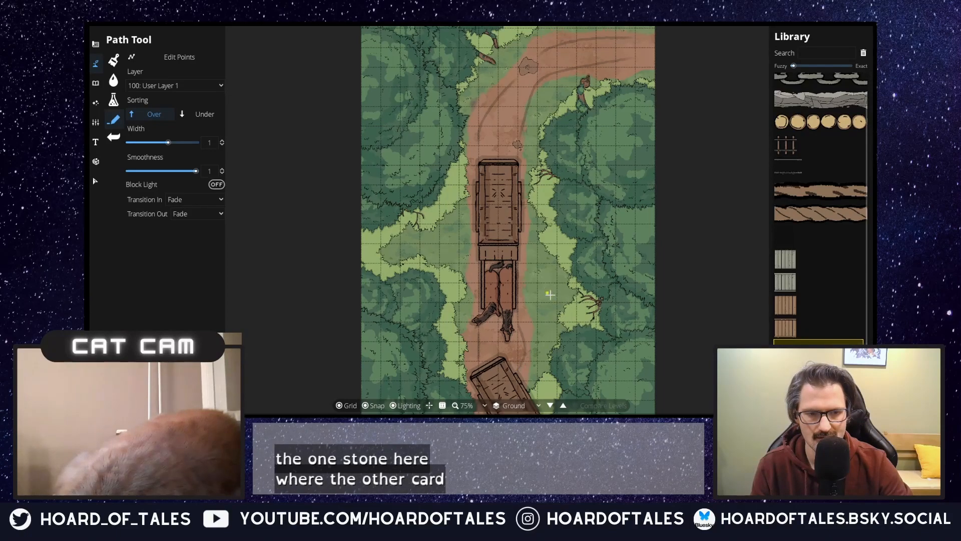
Step: Examine the trail, both carts and the surrounding forest to judge where the map needs more detail
drag(559, 301, 522, 273)
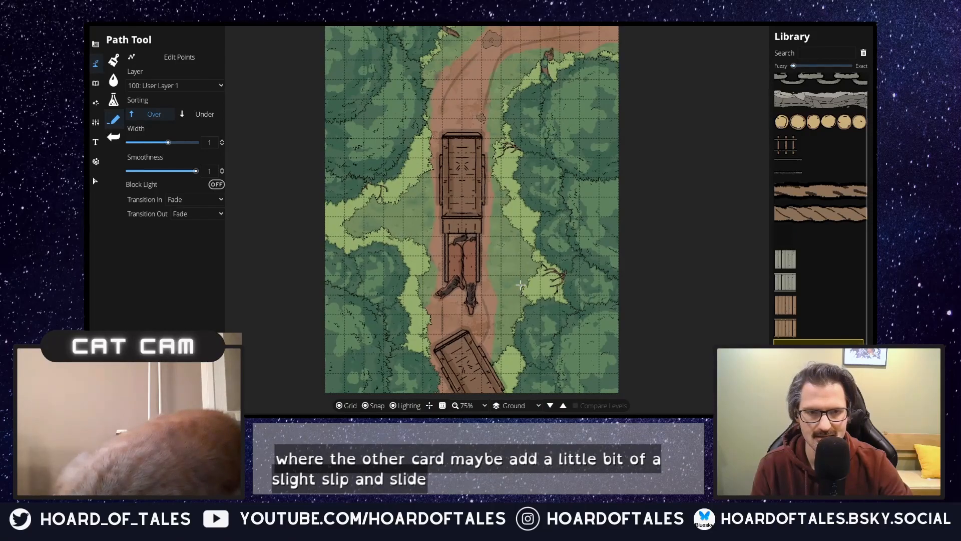
drag(518, 274, 547, 290)
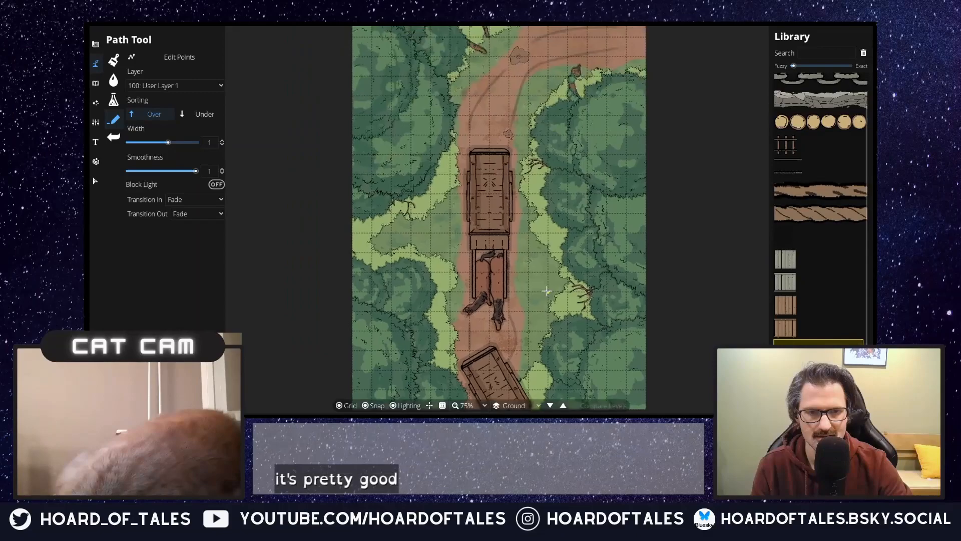
scroll(579, 173, down, 1)
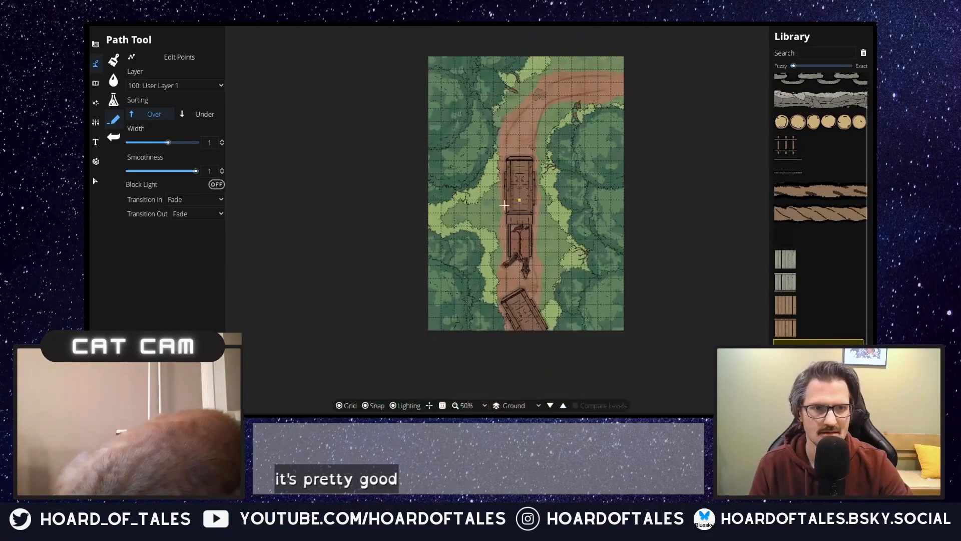
scroll(581, 180, up, 1)
scroll(587, 195, down, 1)
scroll(589, 195, up, 1)
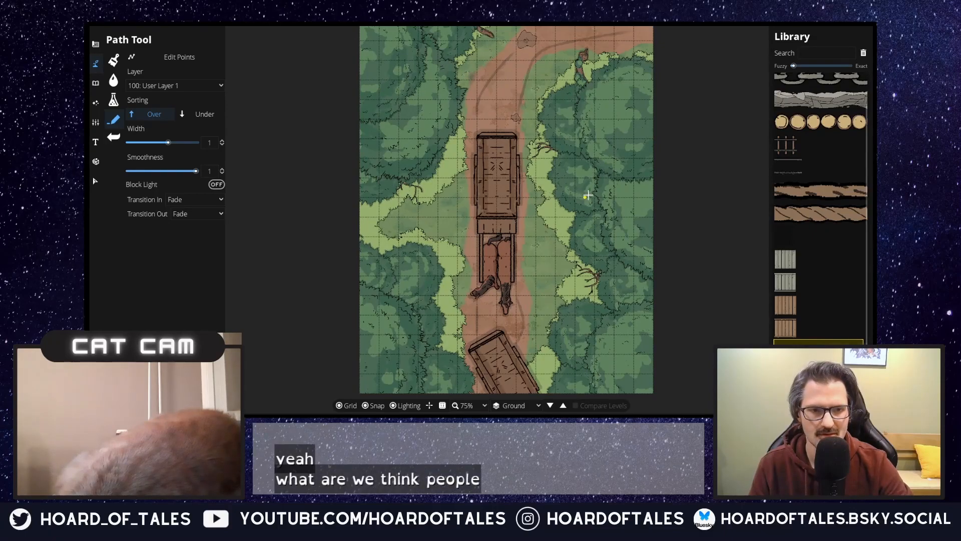
scroll(563, 194, down, 1)
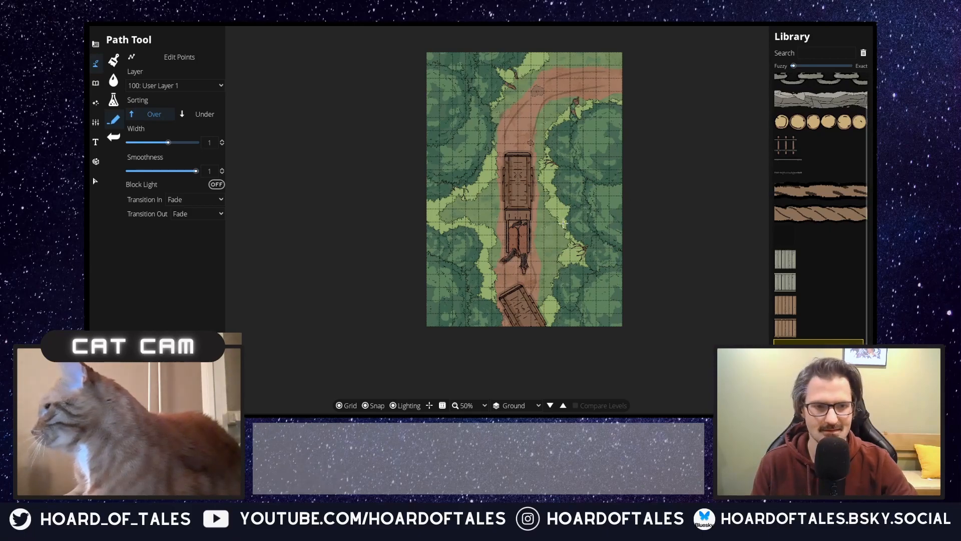
scroll(537, 211, up, 1)
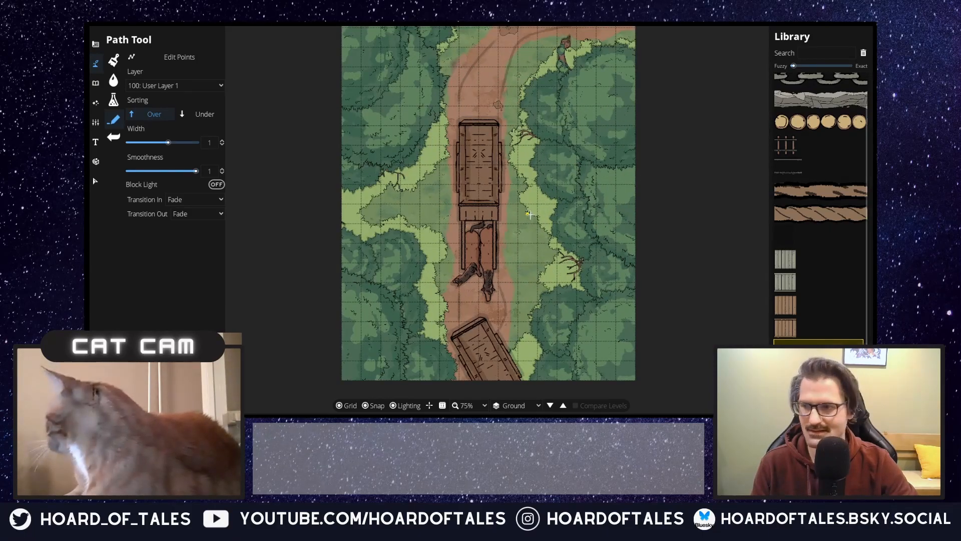
Step: Filter the object library by the Bush tag and choose a round green bush
click(95, 84)
click(136, 66)
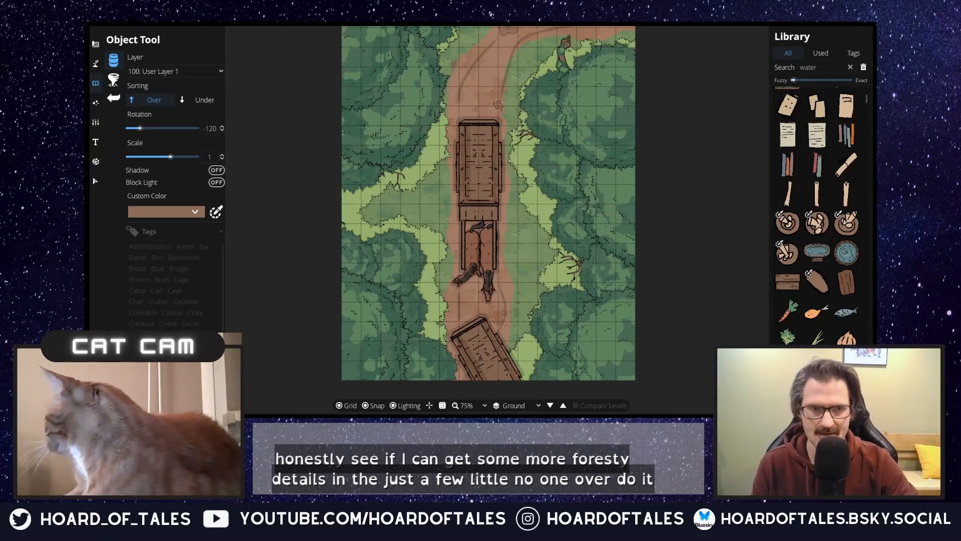
click(140, 316)
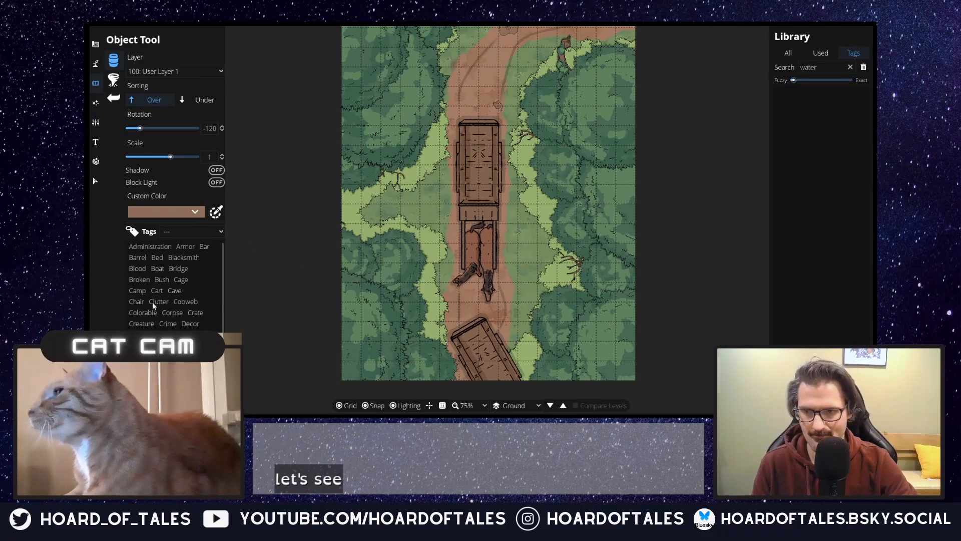
click(161, 280)
click(847, 161)
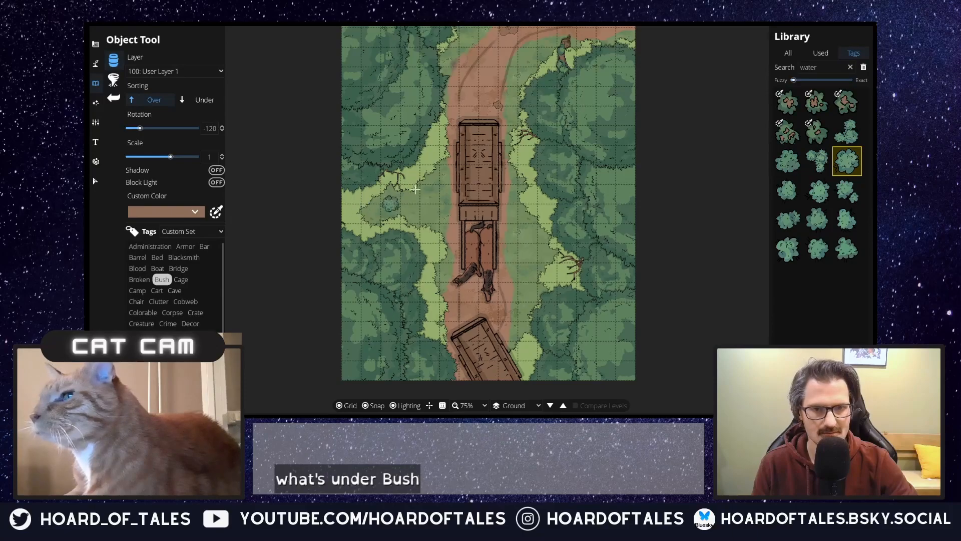
Step: Place three green bushes: west of the northern cart, east of the southern cart, and at the map's northern edge above the trail
click(431, 146)
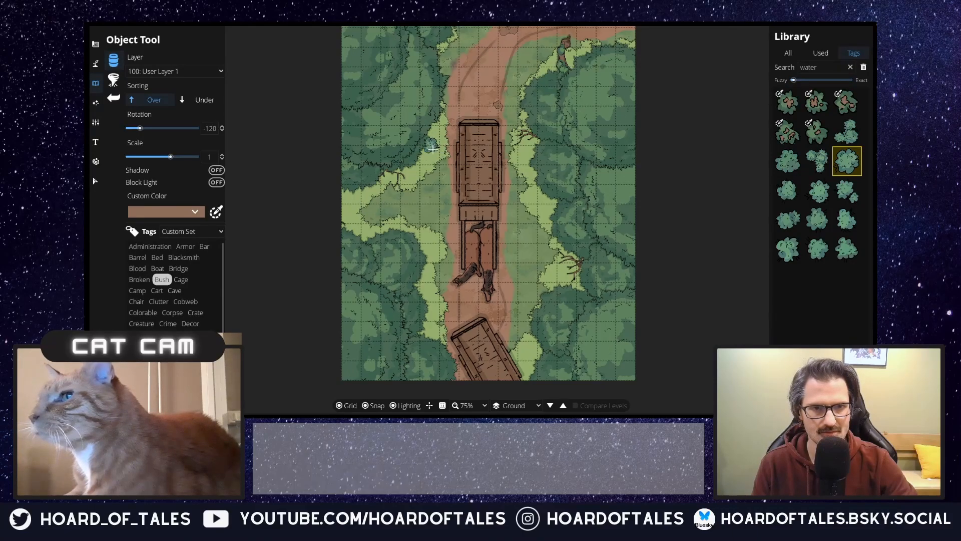
click(528, 349)
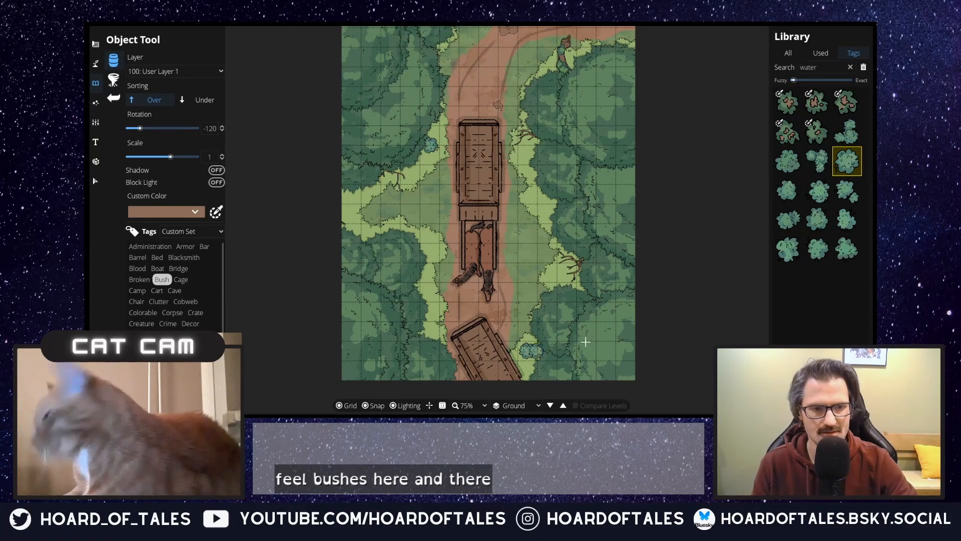
drag(532, 120, 505, 243)
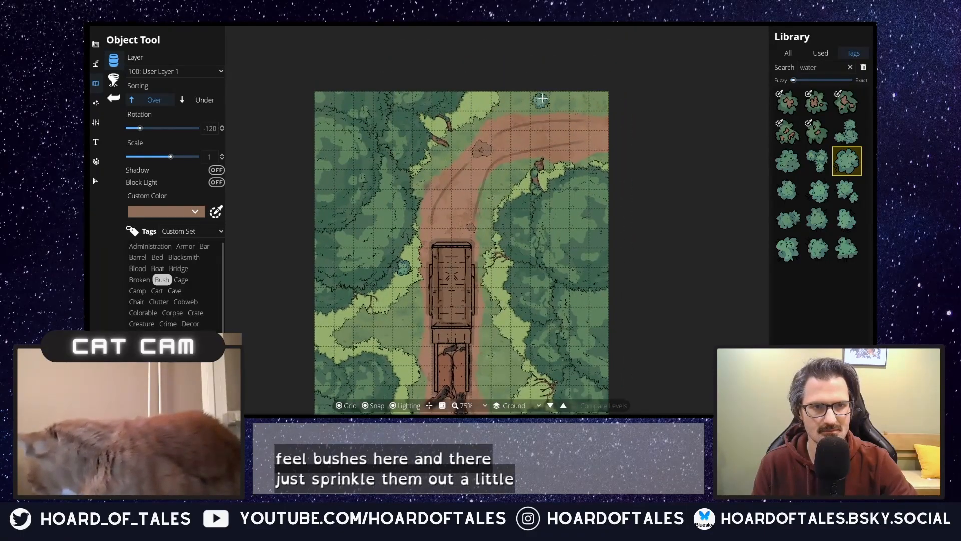
click(540, 94)
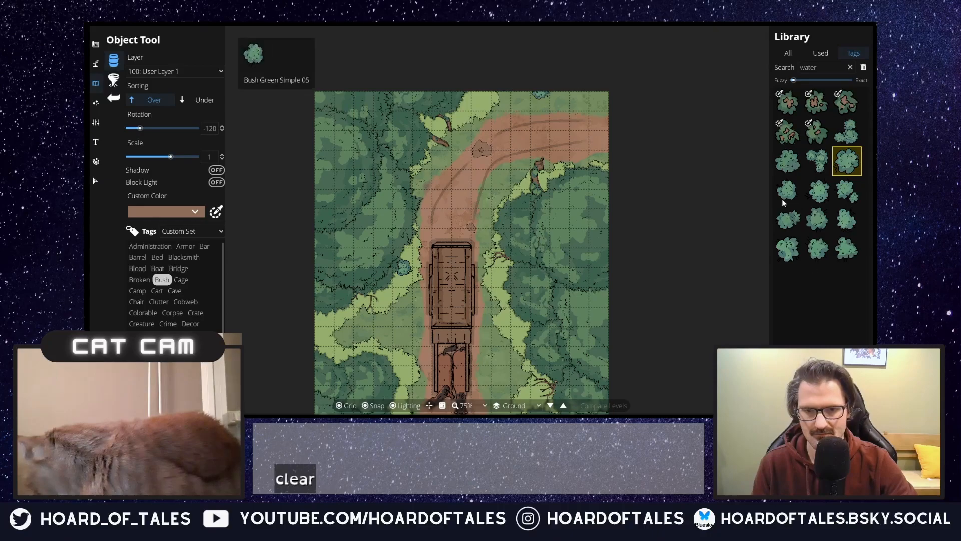
Step: Choose Bush Flower 04 with a crimson custom color and place it at the eastern tree edge and just west of the southern cart
click(788, 131)
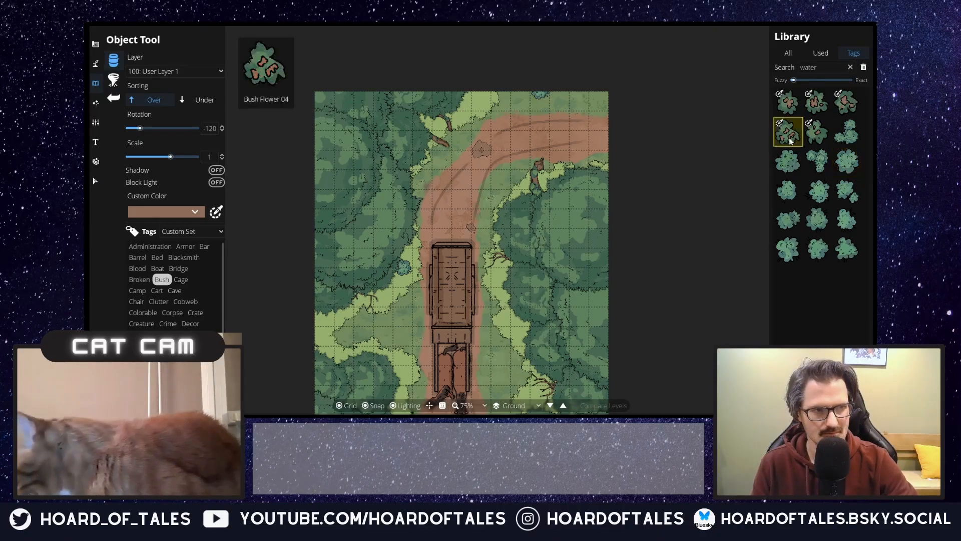
click(196, 211)
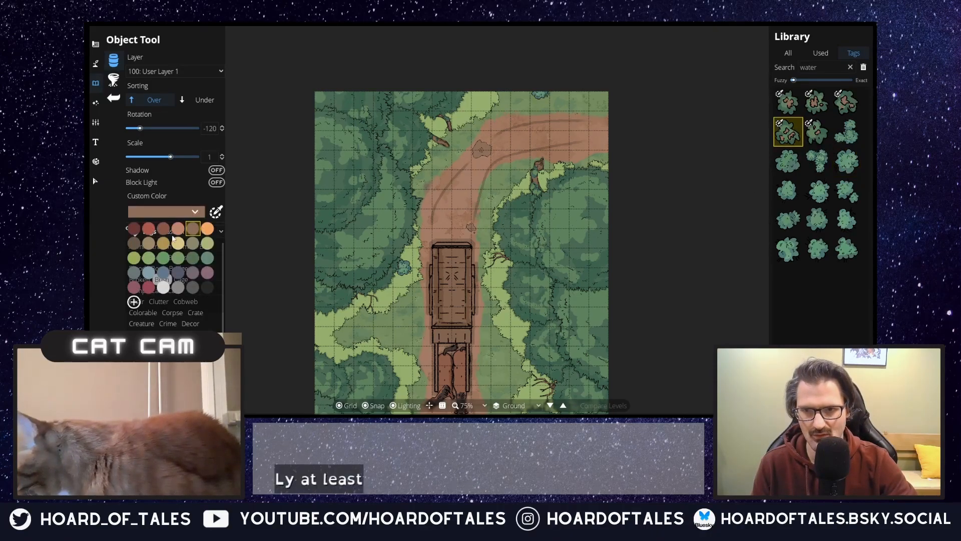
click(149, 288)
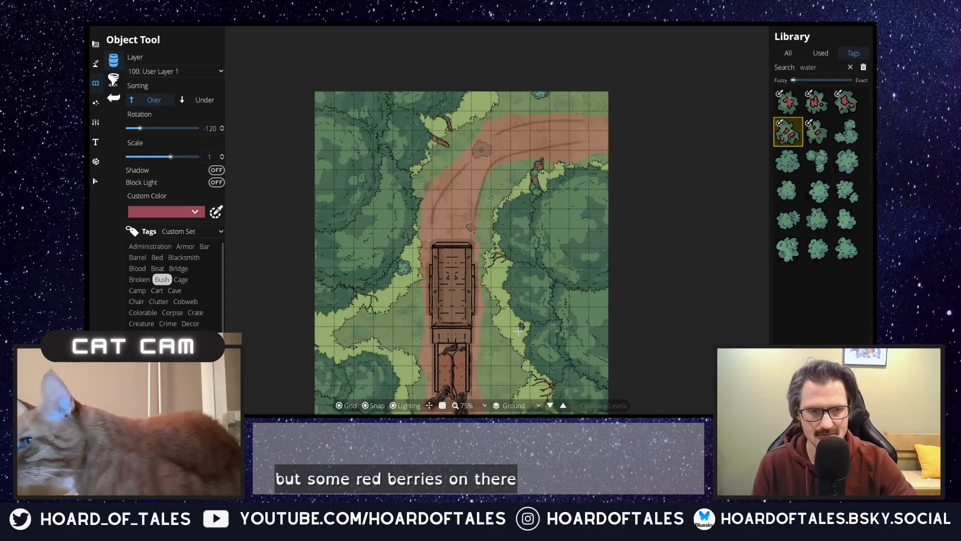
drag(484, 375, 500, 313)
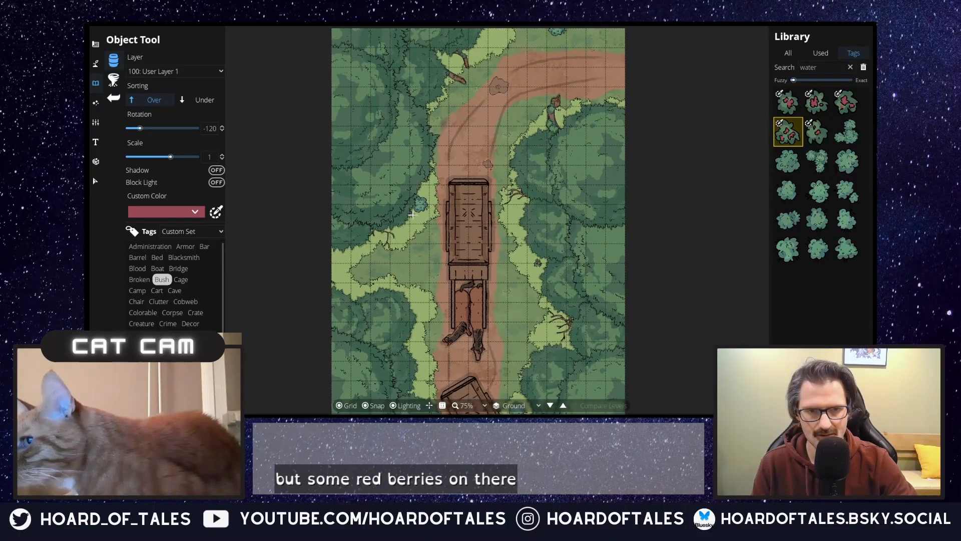
drag(408, 311, 398, 213)
click(409, 293)
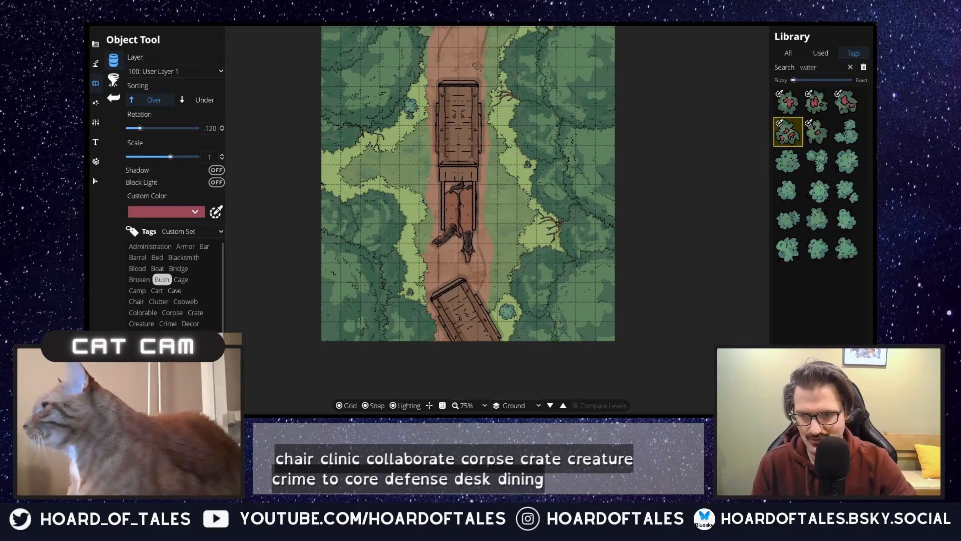
Step: Replace the Bush tag filter with one showing garden plants and choose Mushrooms 02
scroll(202, 323, down, 1)
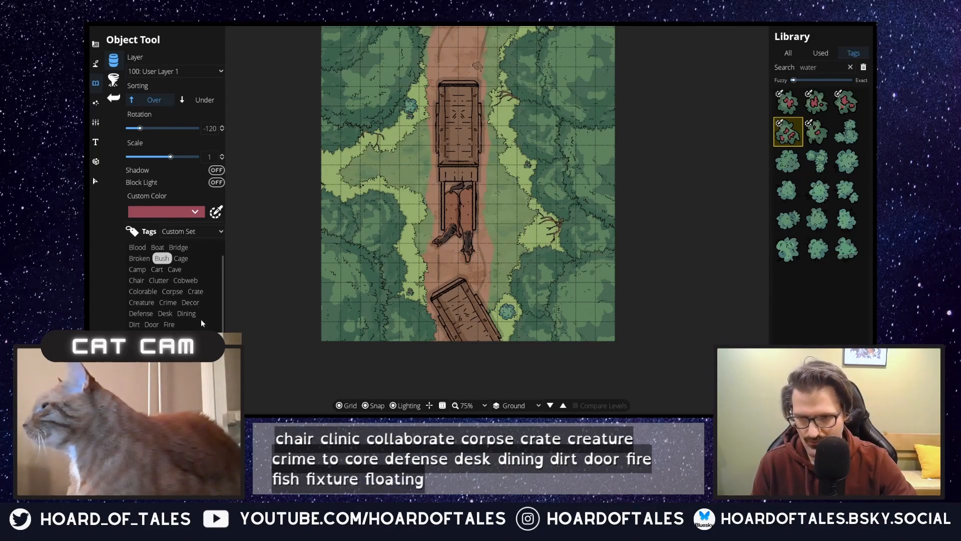
click(162, 258)
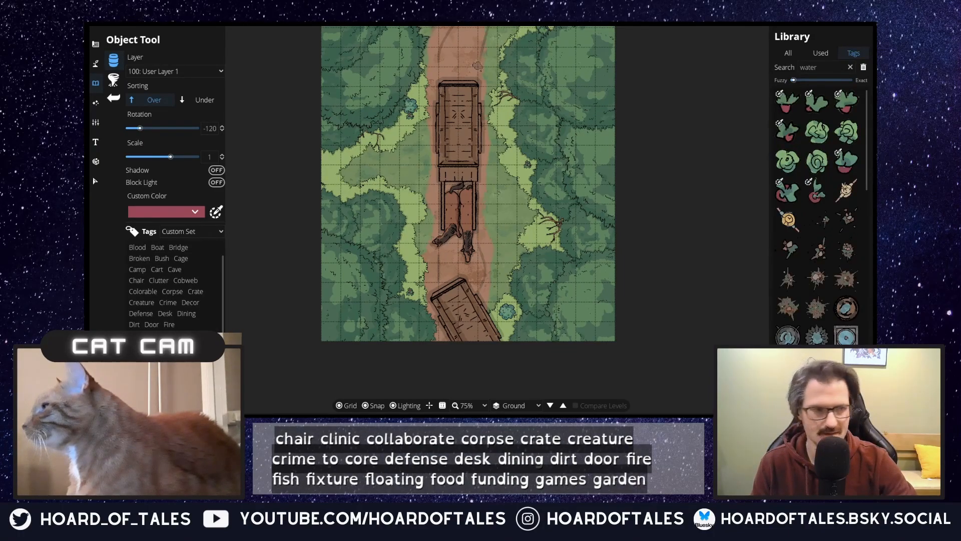
scroll(780, 295, down, 10)
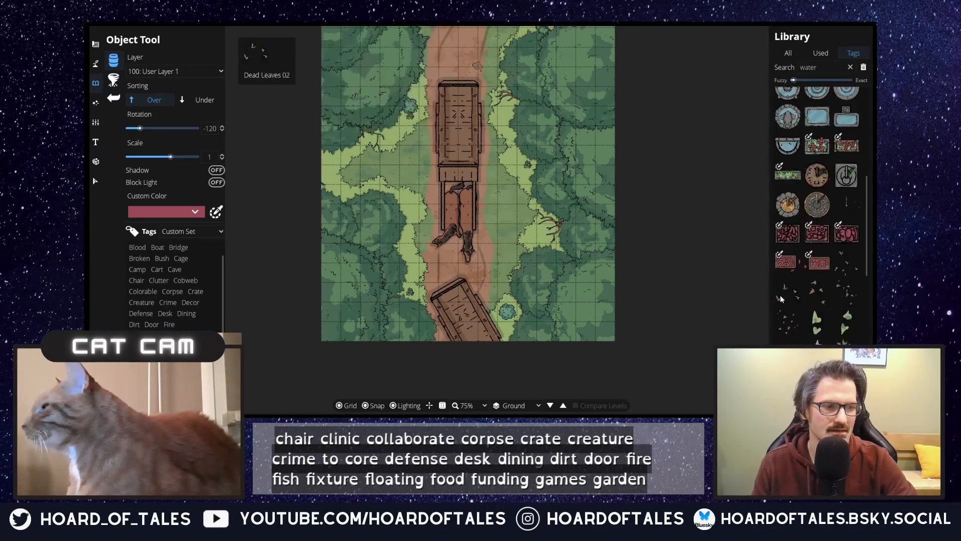
scroll(788, 288, down, 8)
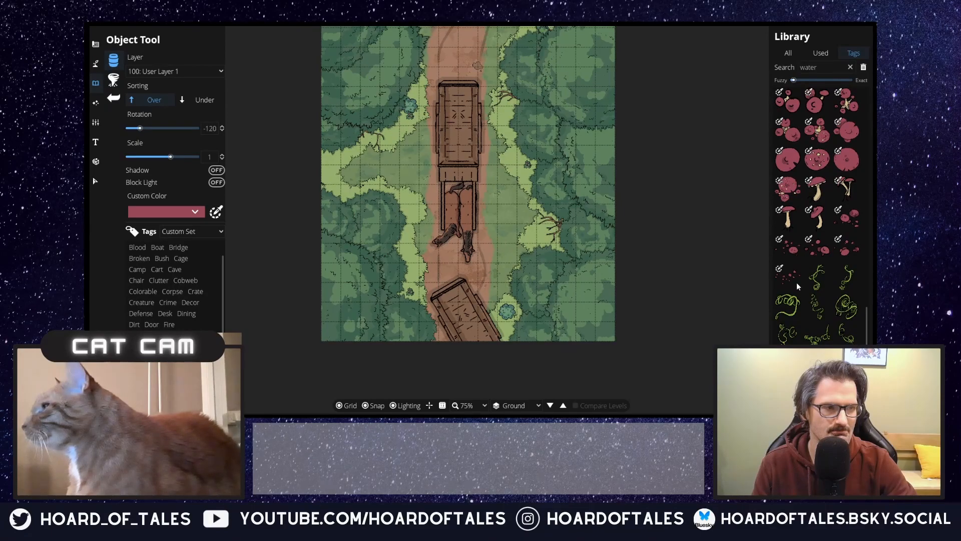
click(791, 245)
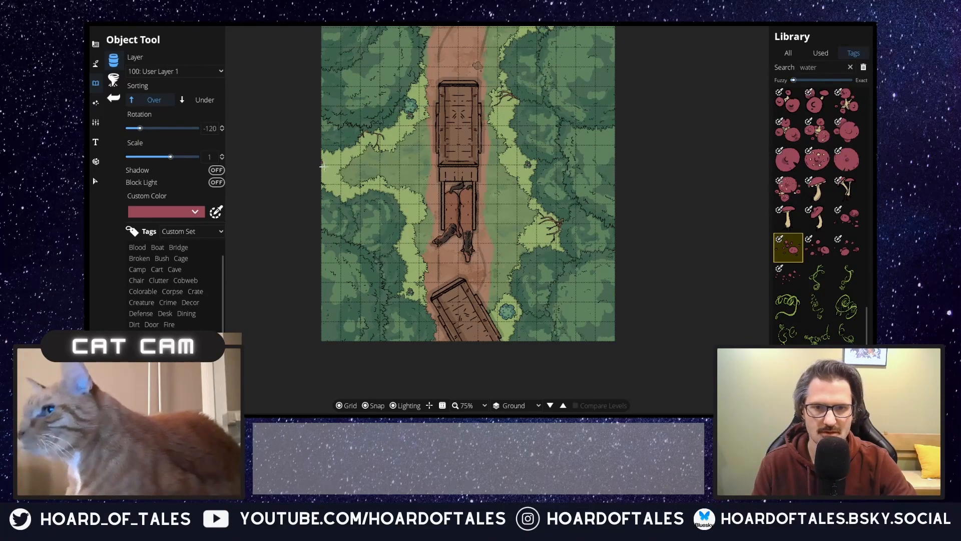
Step: Place Mushrooms 02 in the grass at the map's northern edge and a larger red mushroom cluster at the western edge of the side clearing
drag(435, 205, 439, 326)
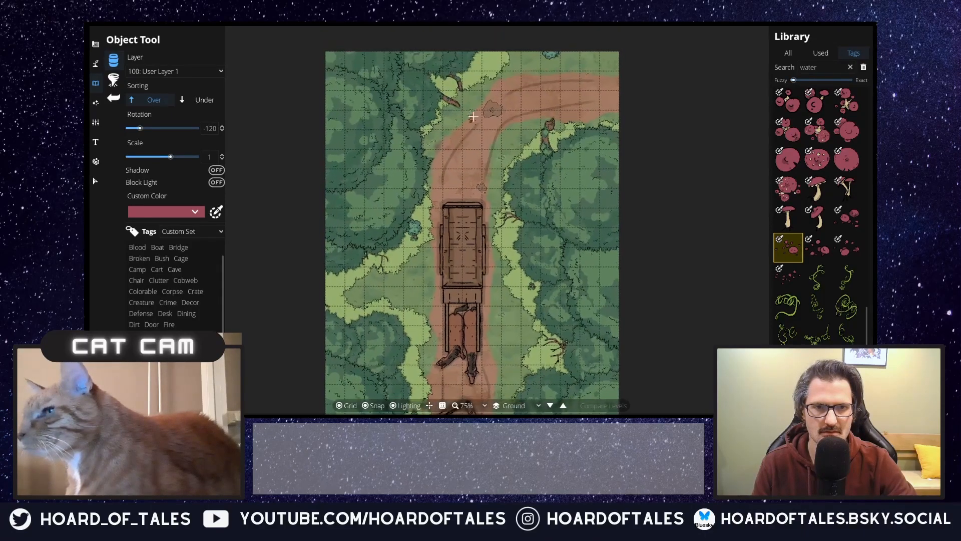
click(491, 60)
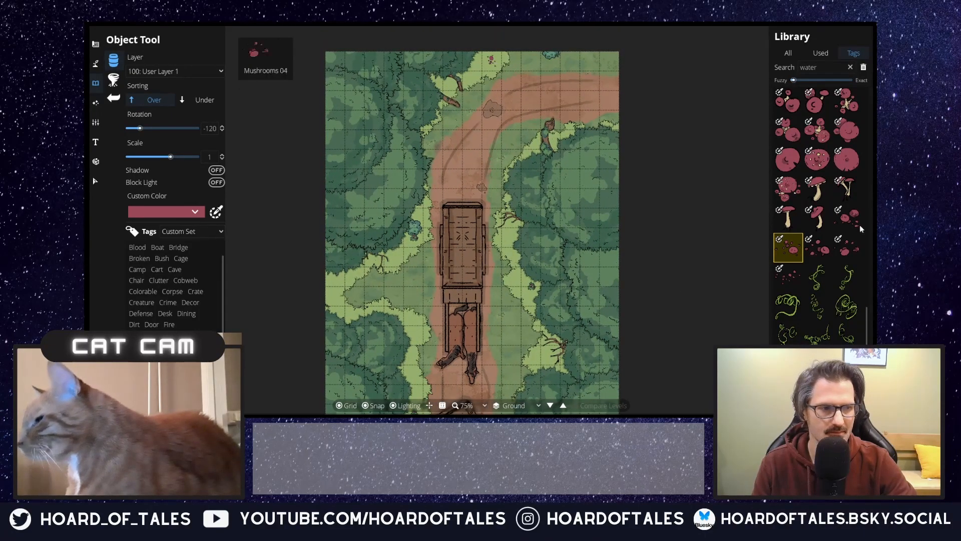
click(818, 130)
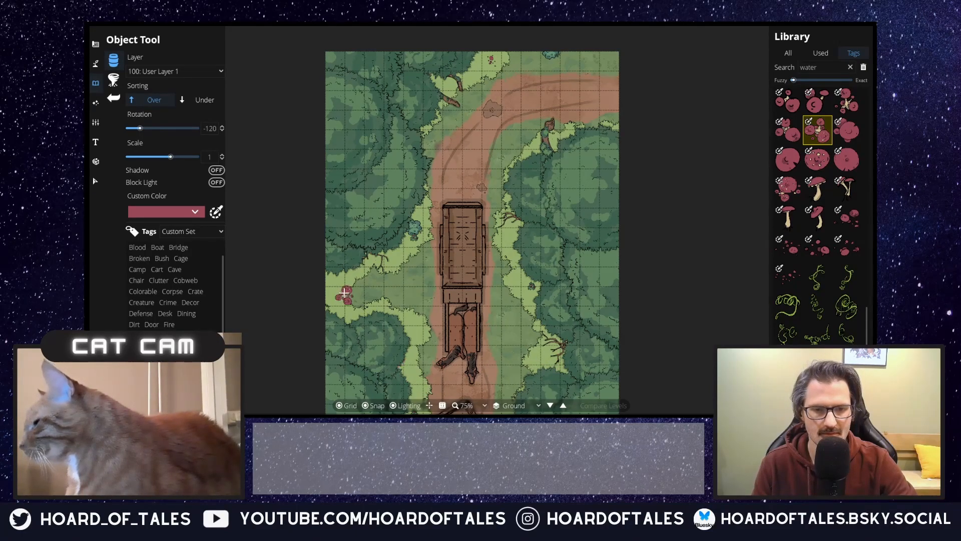
click(327, 292)
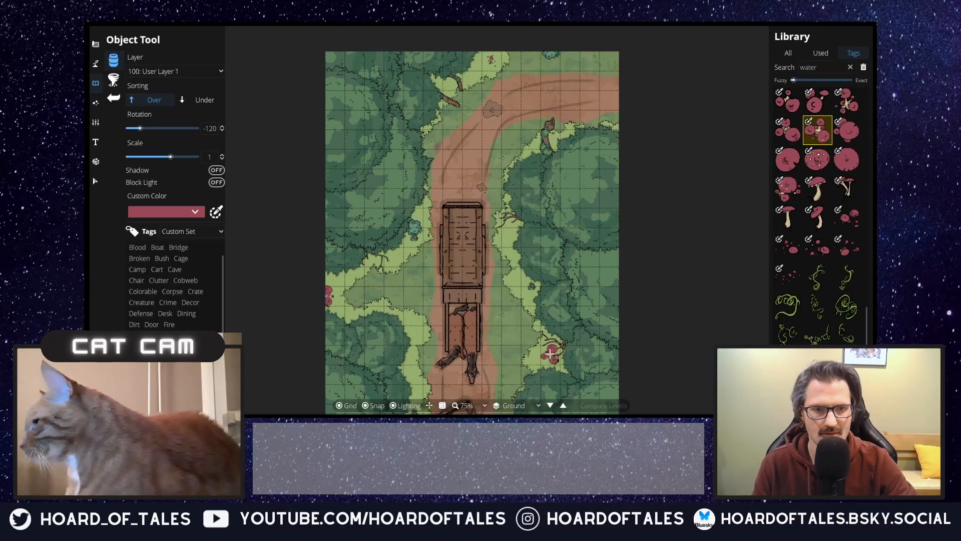
Step: Examine the garden plant, vine, water and weapon assets in the object library for further map details
drag(551, 351, 583, 251)
scroll(831, 333, up, 2)
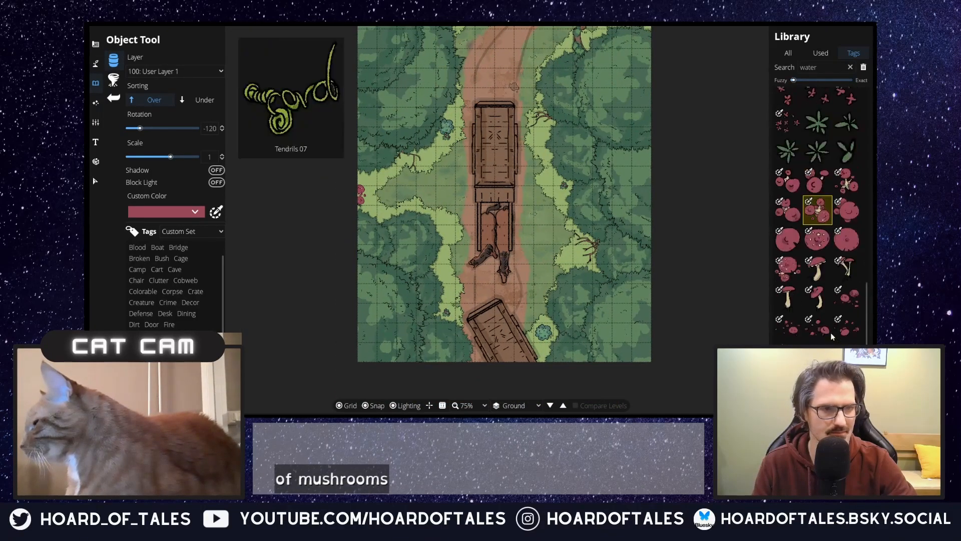
scroll(821, 339, up, 3)
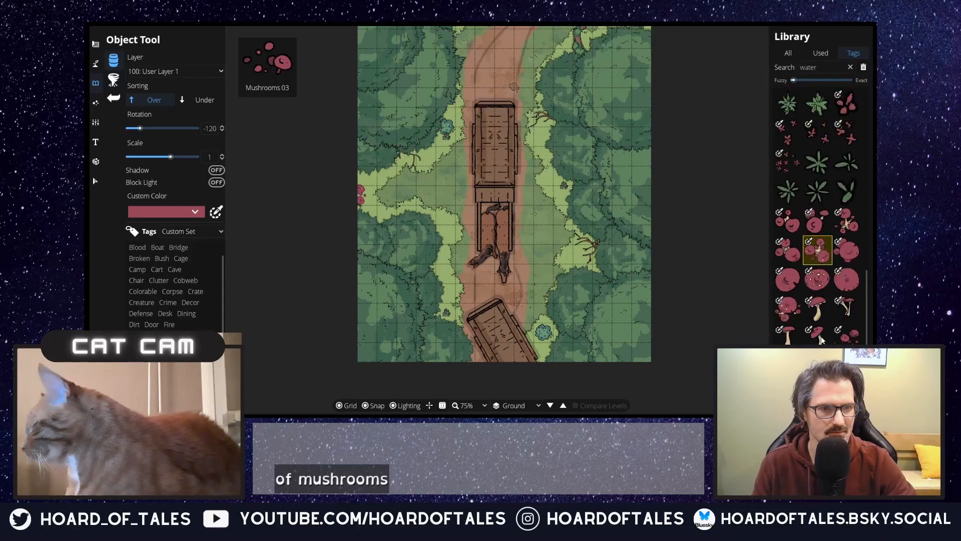
scroll(141, 275, down, 3)
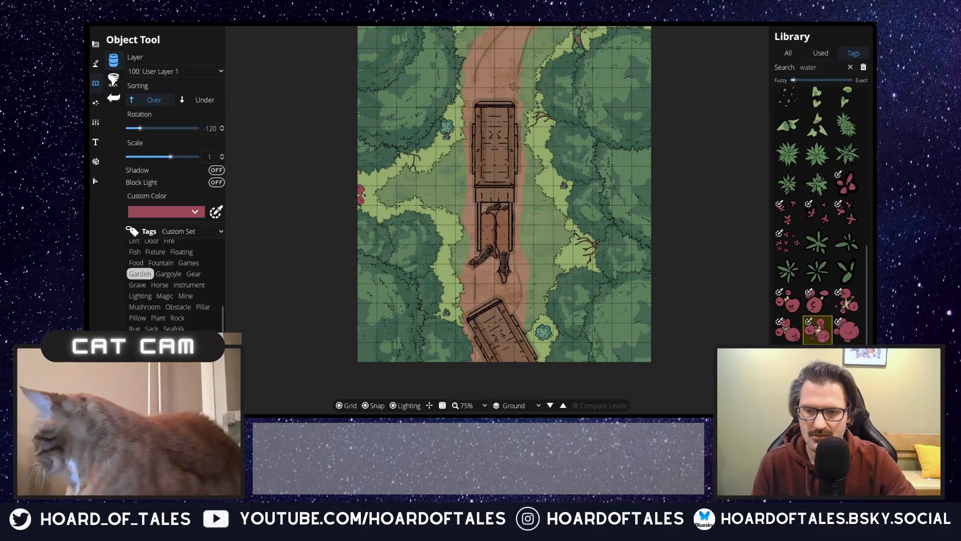
click(145, 384)
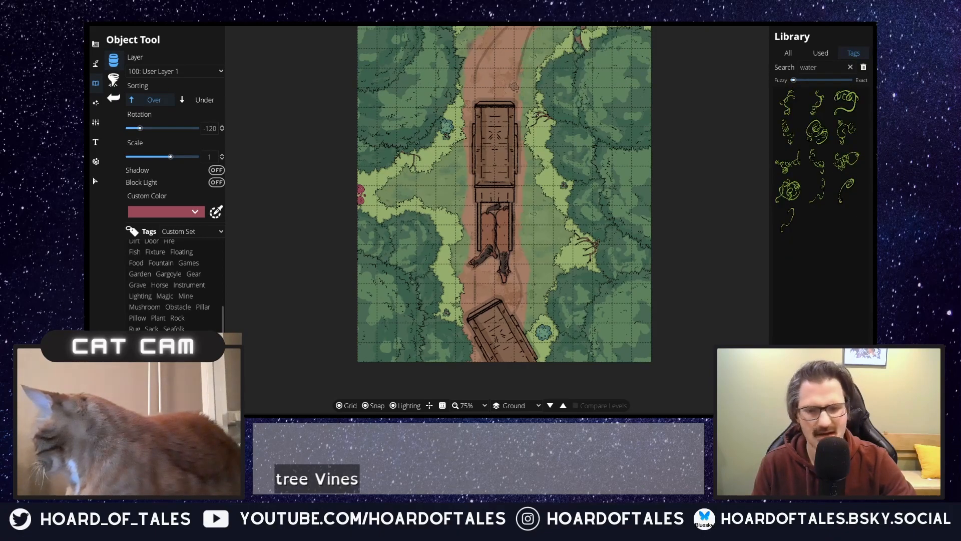
click(150, 393)
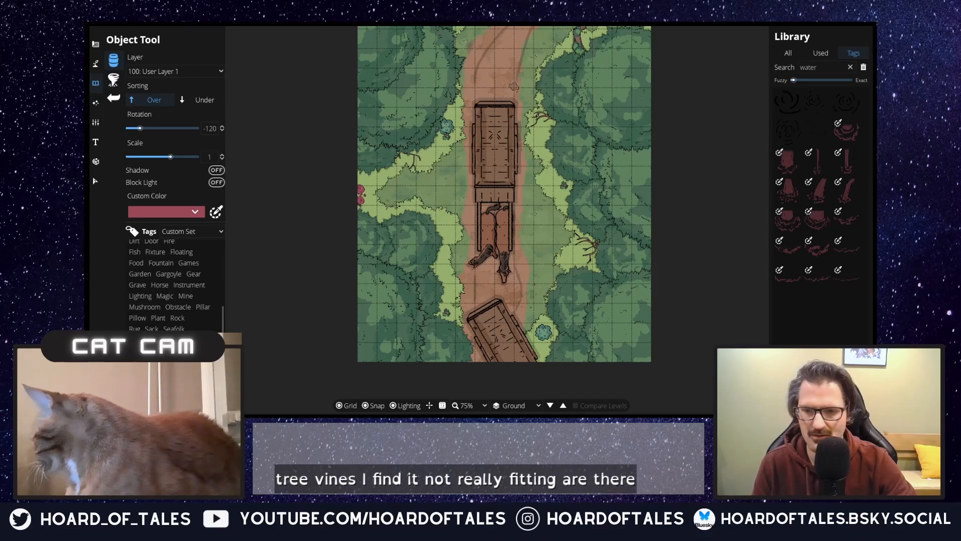
click(163, 394)
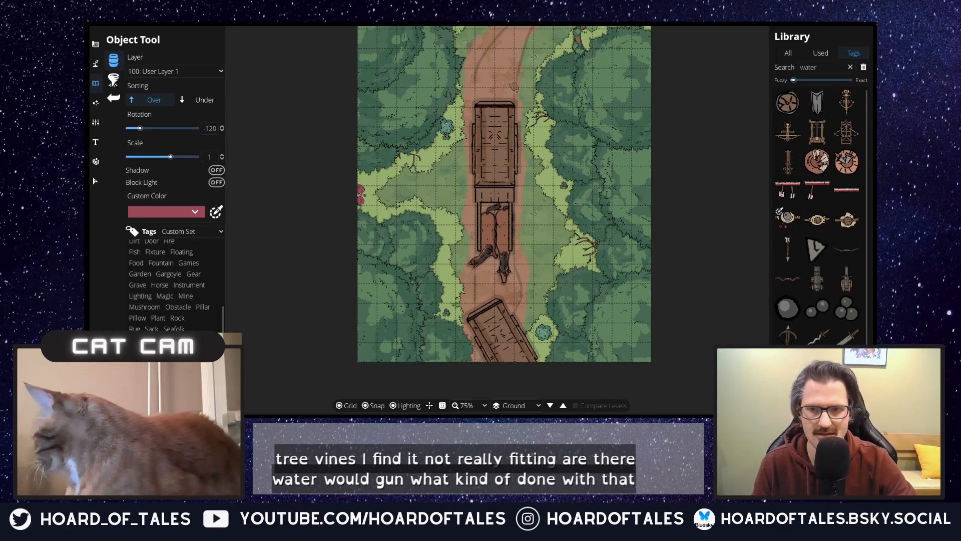
click(145, 394)
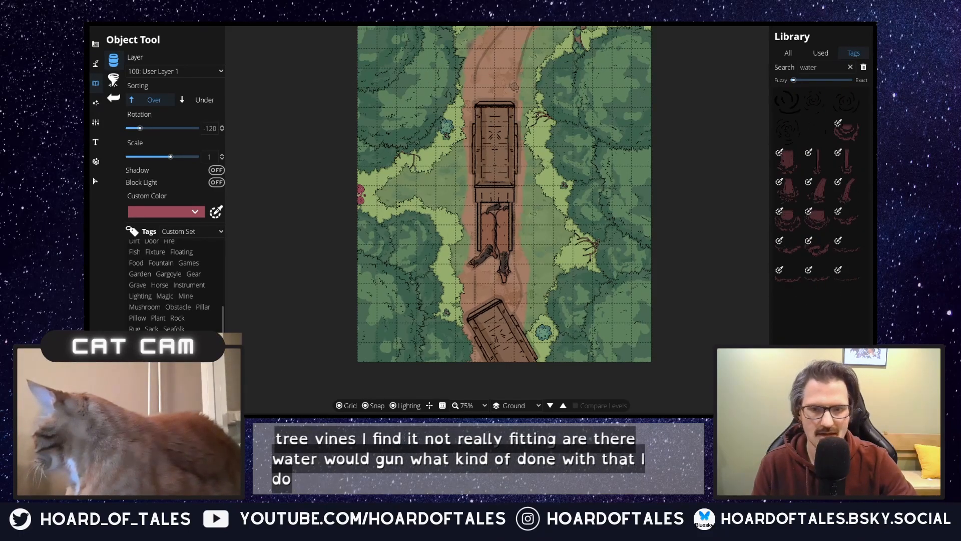
Step: Choose the rounded water stain, give it a muddy brown custom color, and place it on the trail in front of the northern cart's horses
click(825, 67)
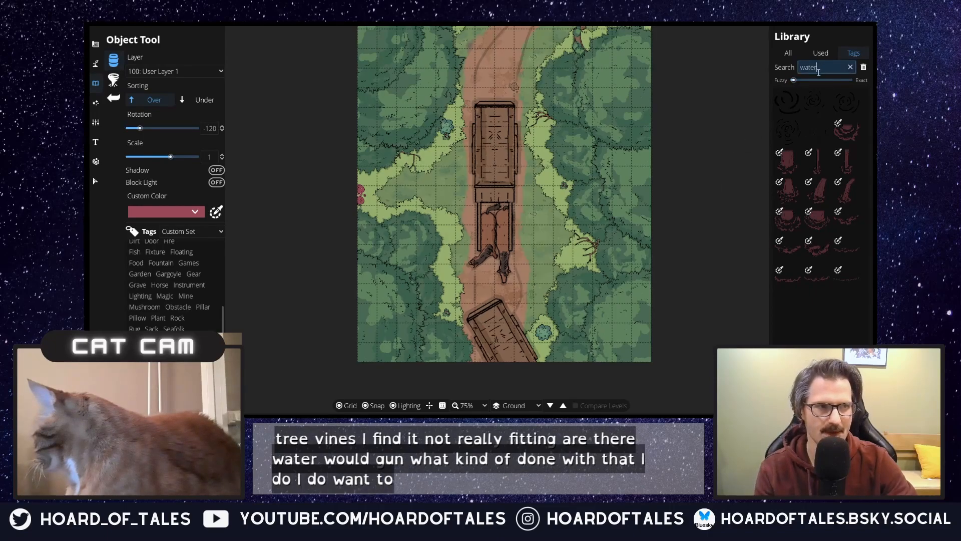
scroll(816, 281, down, 5)
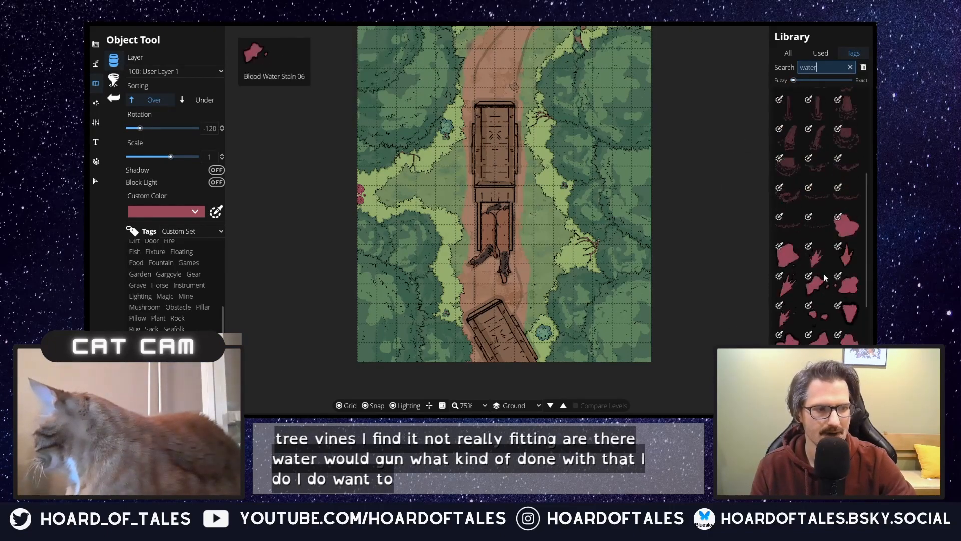
click(853, 236)
click(165, 213)
click(180, 235)
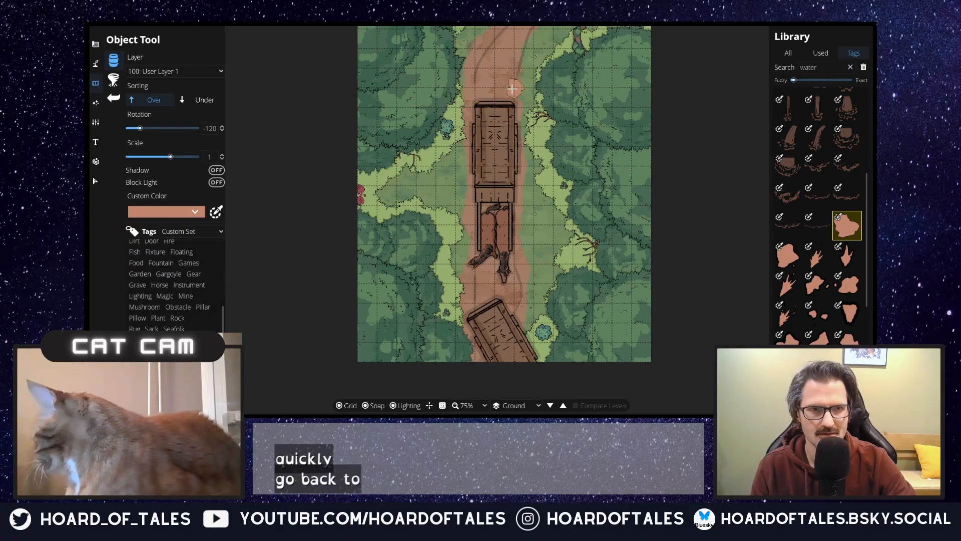
click(170, 211)
click(195, 231)
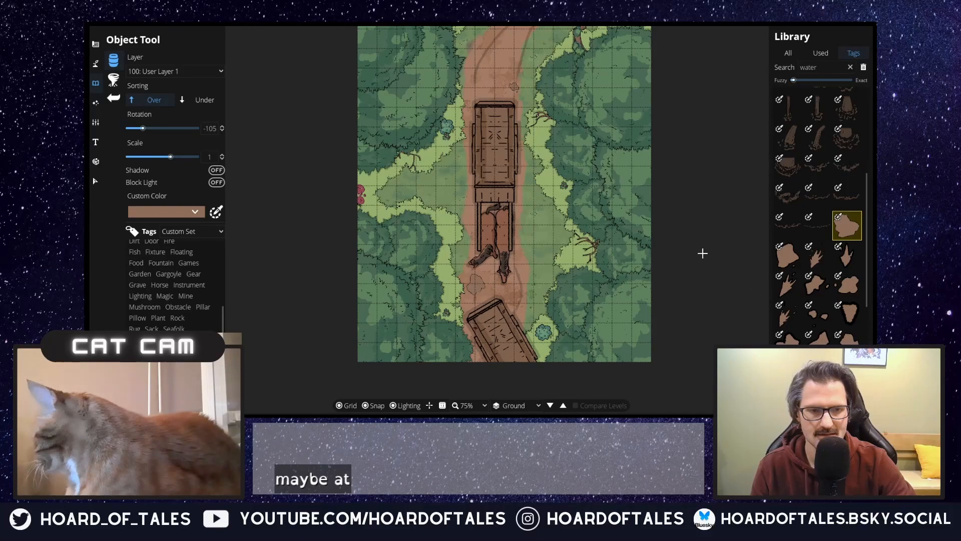
Step: Choose Blood Water Stain 03 and place the muddy splash at rotation 0 beside the front corner of the southern cart
mouse_move(569, 225)
mouse_down()
mouse_move(552, 320)
mouse_move(559, 214)
mouse_up()
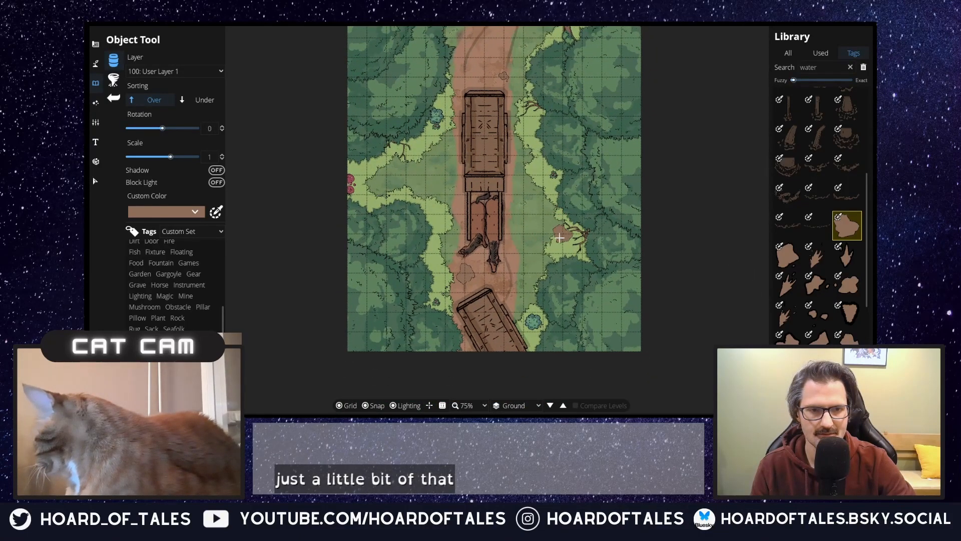
click(818, 256)
scroll(469, 78, down, 2)
scroll(508, 289, up, 1)
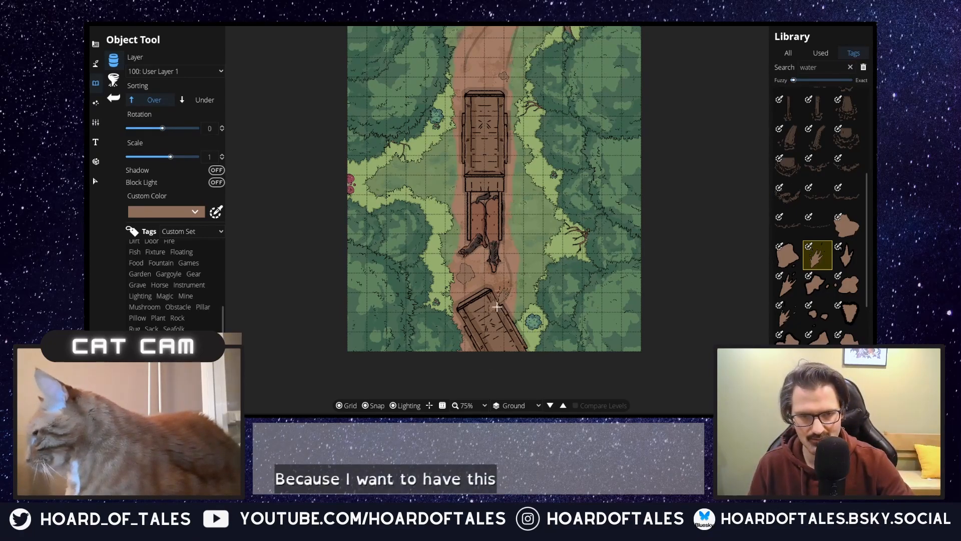
Step: Select the southern cart and bring it to the front so it covers the muddy splash
scroll(512, 323, up, 1)
scroll(513, 324, up, 1)
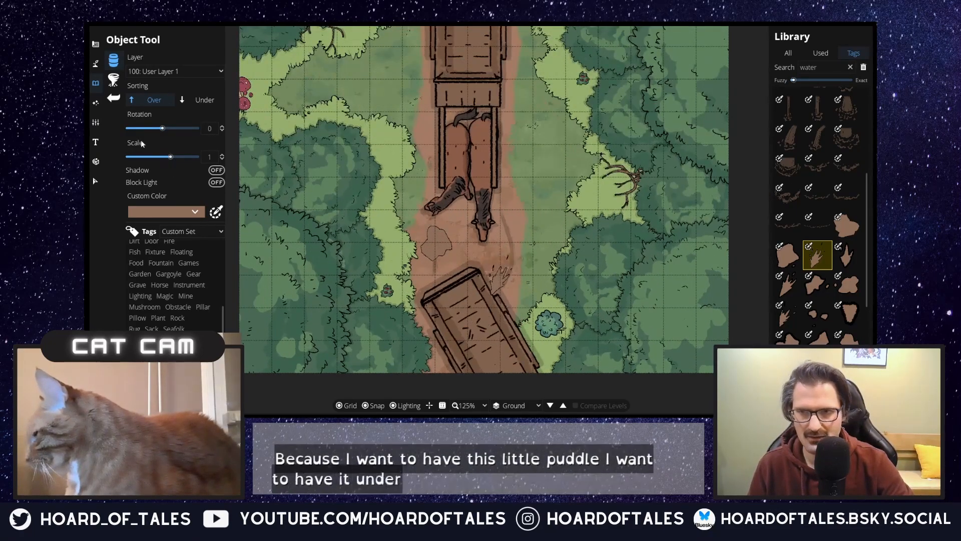
click(102, 181)
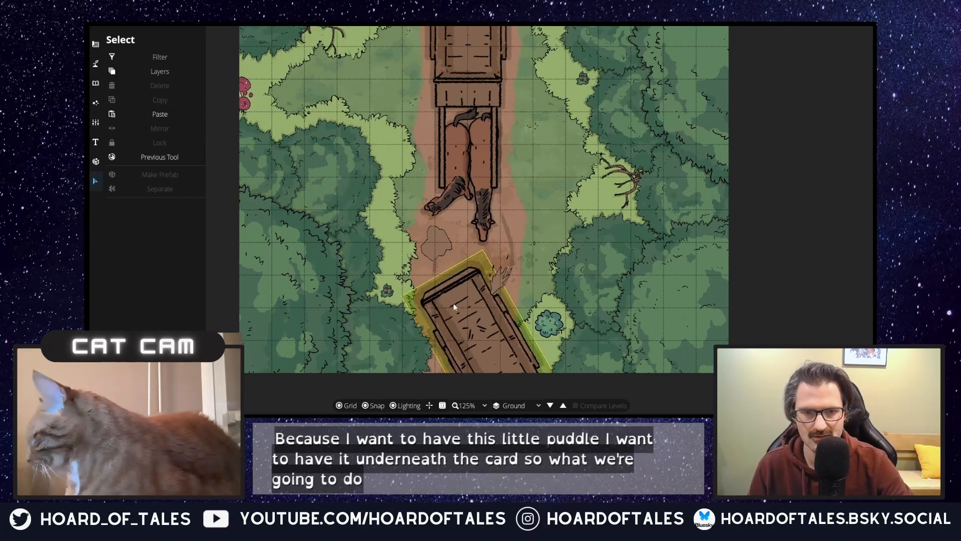
click(453, 304)
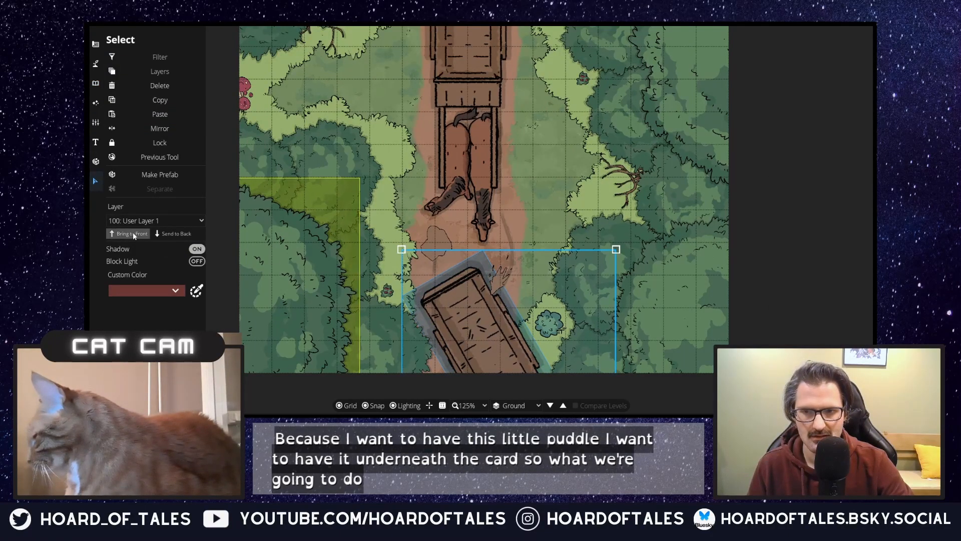
click(133, 233)
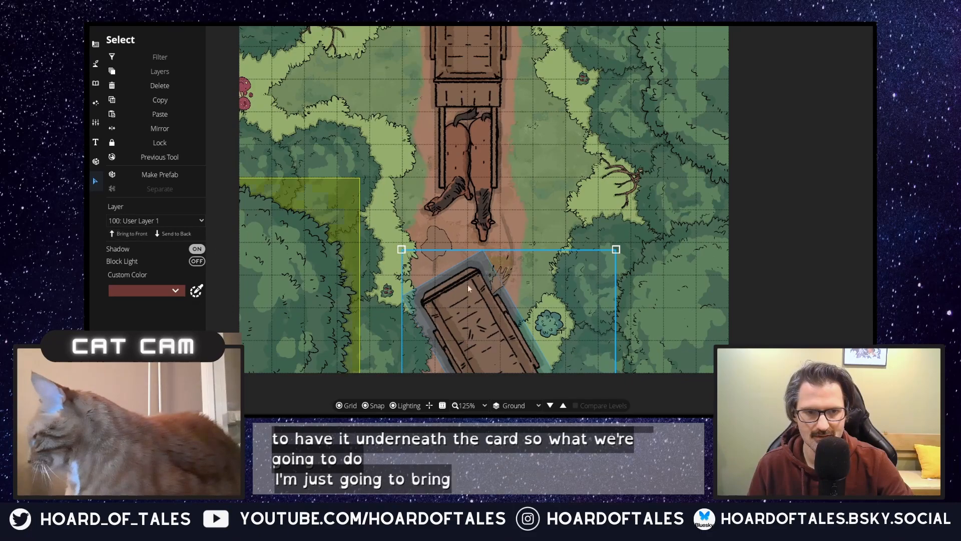
click(544, 198)
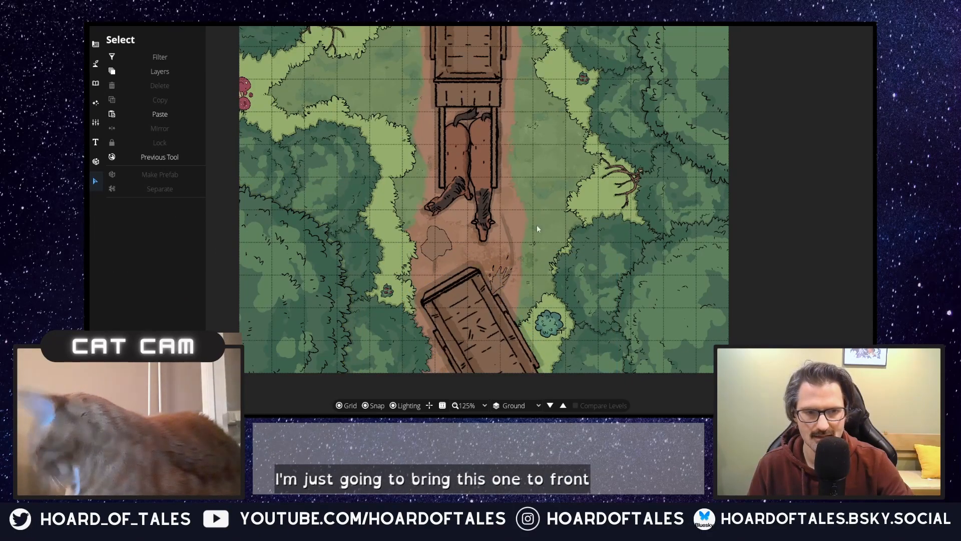
Step: Turn on the shadow for the bush east of the southern cart and the red mushroom cluster at the map's western edge
click(553, 323)
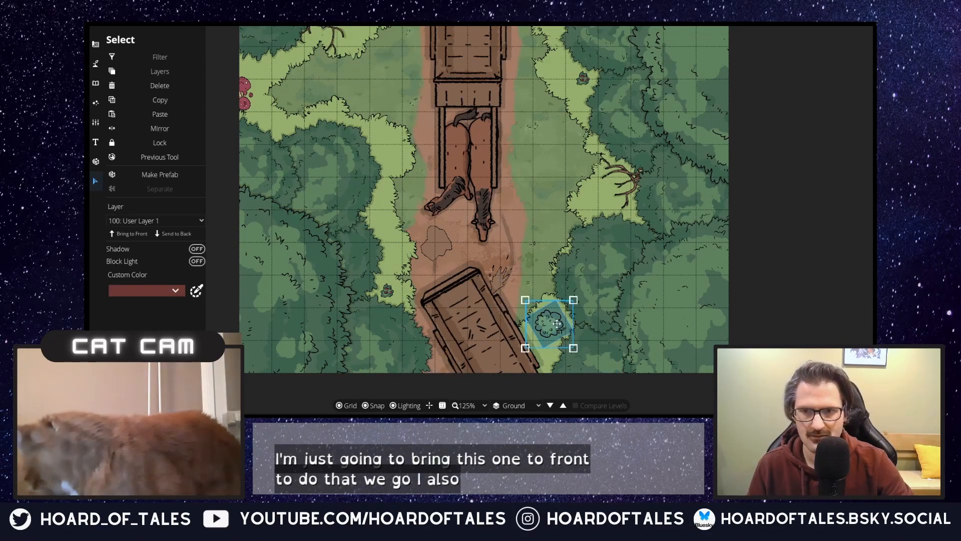
click(197, 249)
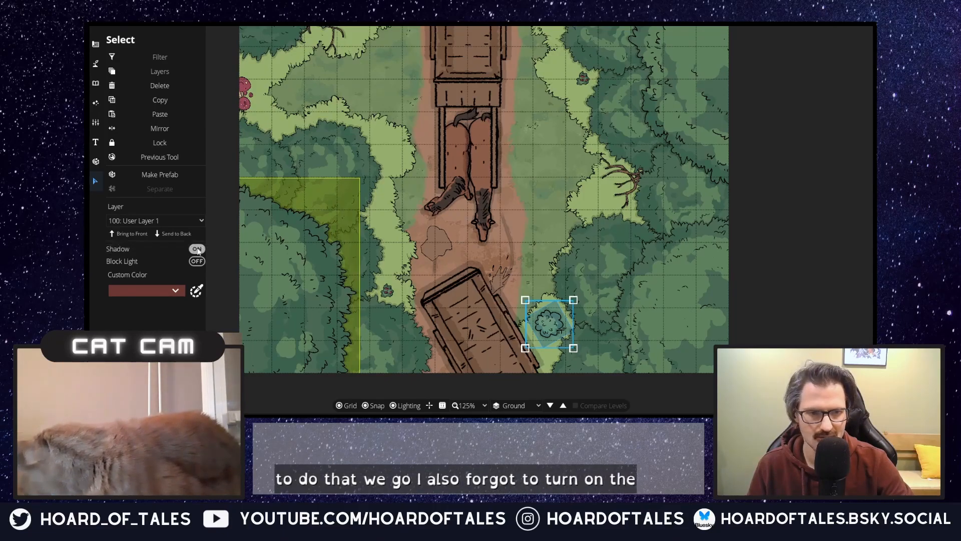
click(554, 180)
drag(543, 180, 598, 310)
click(300, 225)
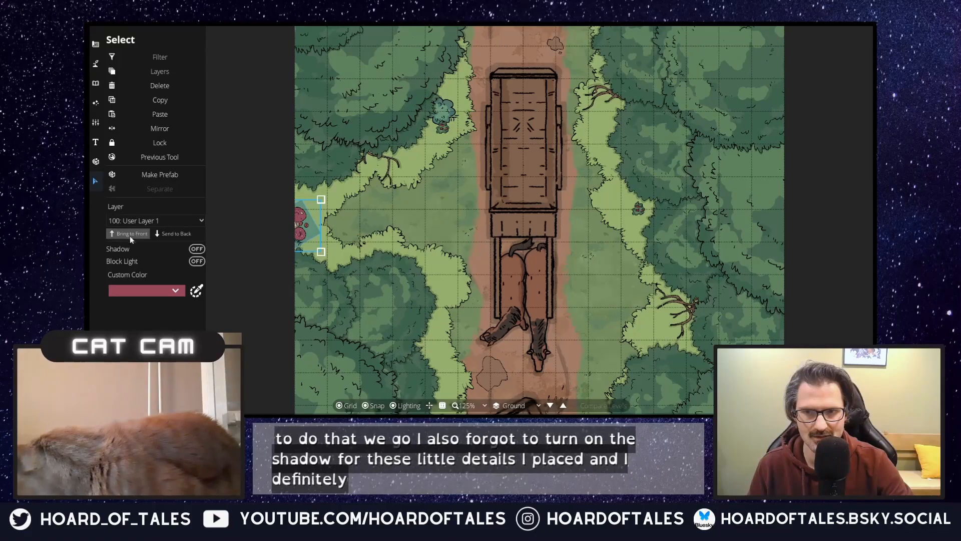
click(196, 249)
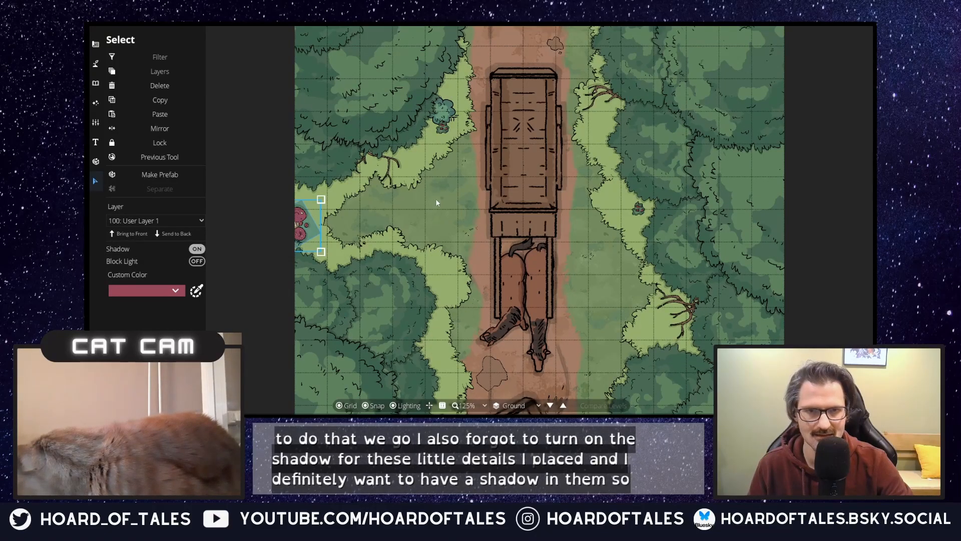
Step: Turn on the shadow for the small plant at the eastern tree edge and the one below the bush west of the northern cart
drag(536, 203, 455, 294)
click(556, 299)
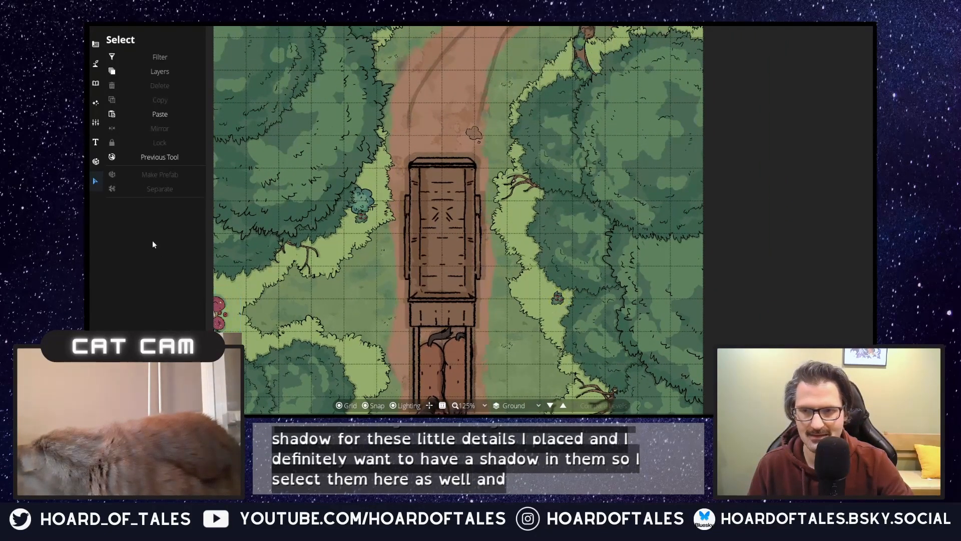
click(558, 300)
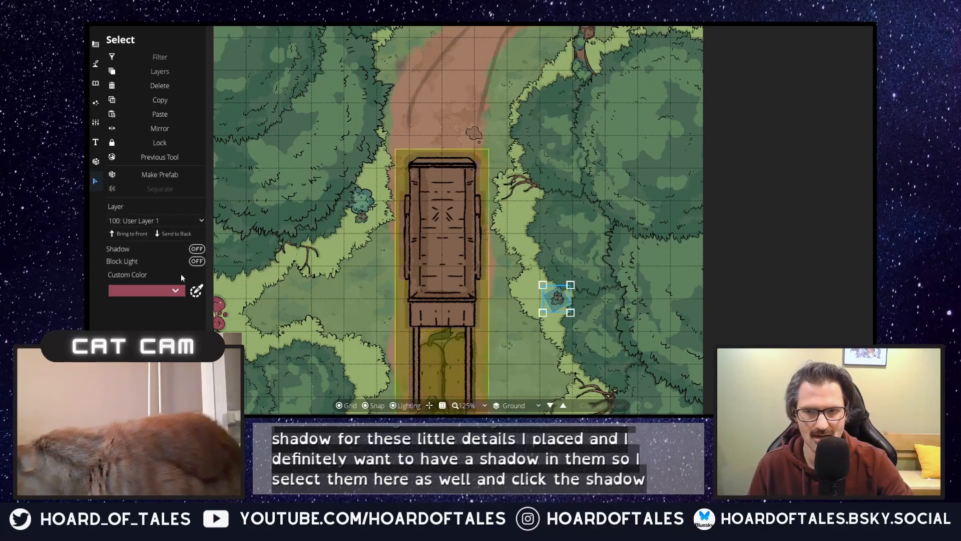
click(361, 223)
click(198, 249)
Step: Turn on the shadow for the mushrooms and the bush together at the map's northern edge
click(454, 80)
drag(453, 79, 410, 284)
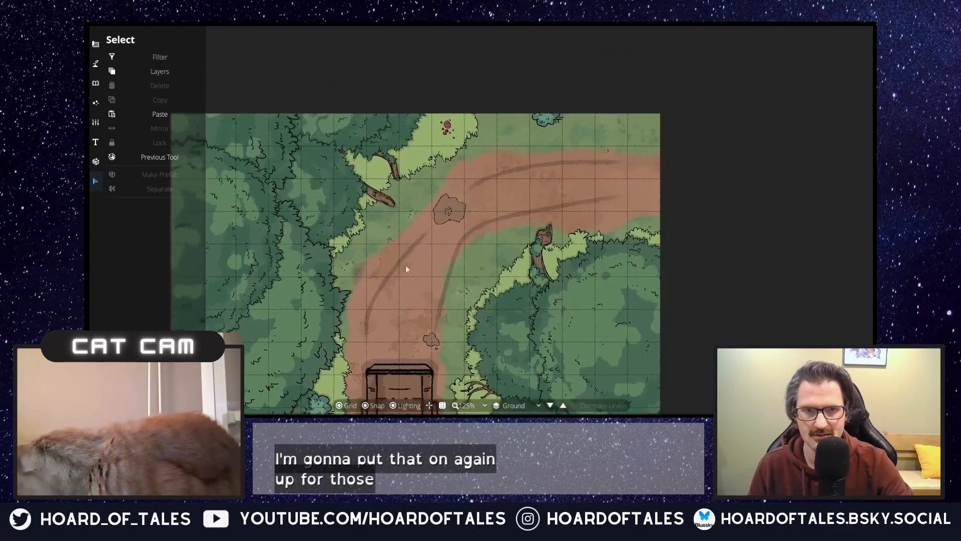
click(447, 128)
shift+click(548, 122)
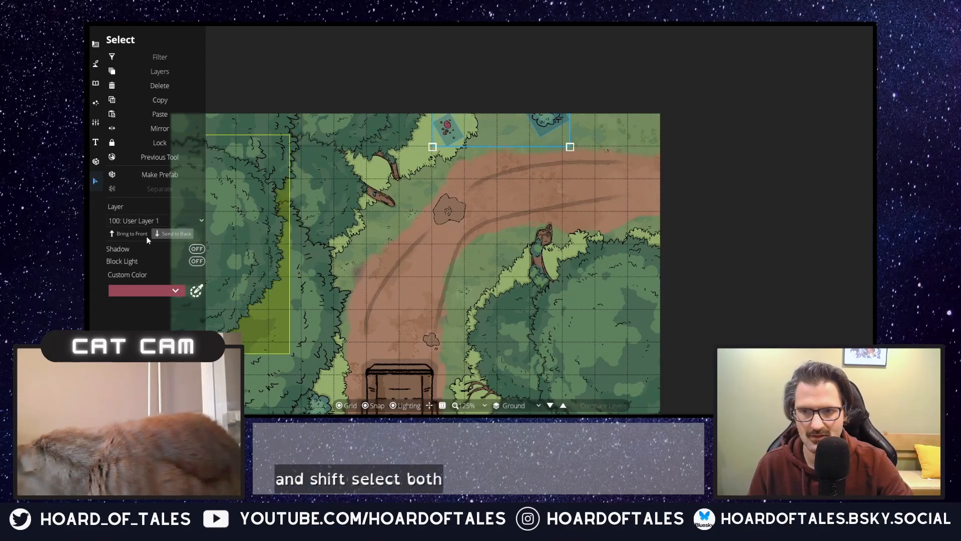
click(475, 200)
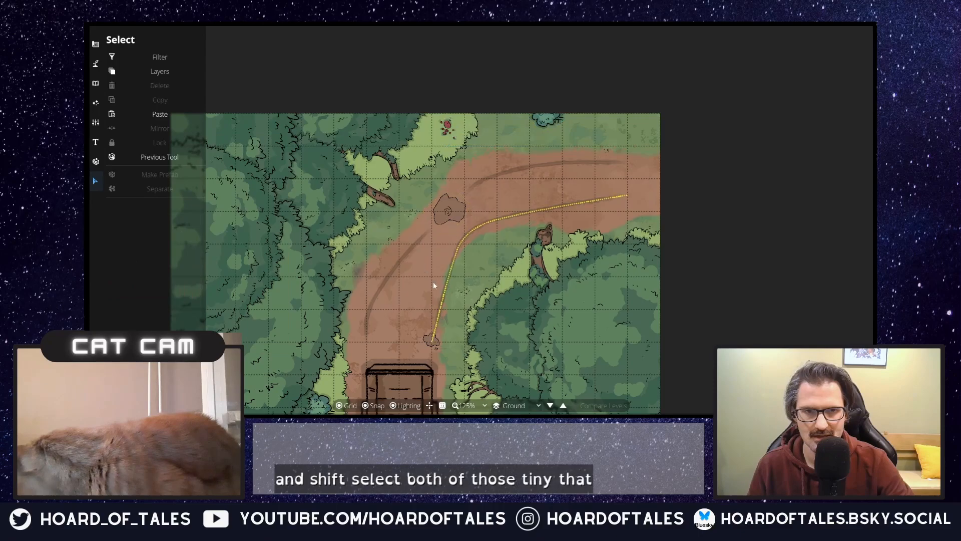
Step: Review the whole caravan map, checking the carts, side clearing and tree edges for cover and choke points
drag(481, 249, 527, 77)
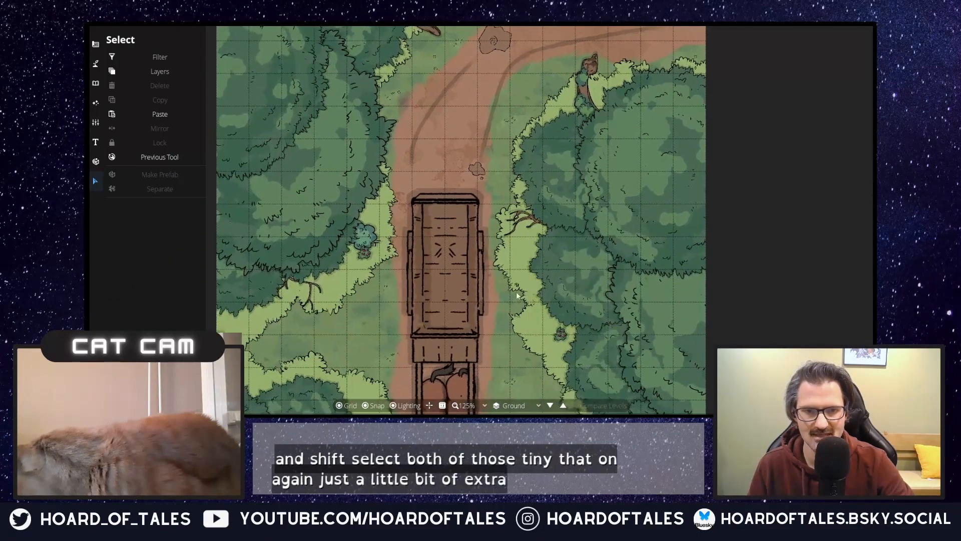
scroll(517, 296, down, 4)
drag(525, 328, 531, 263)
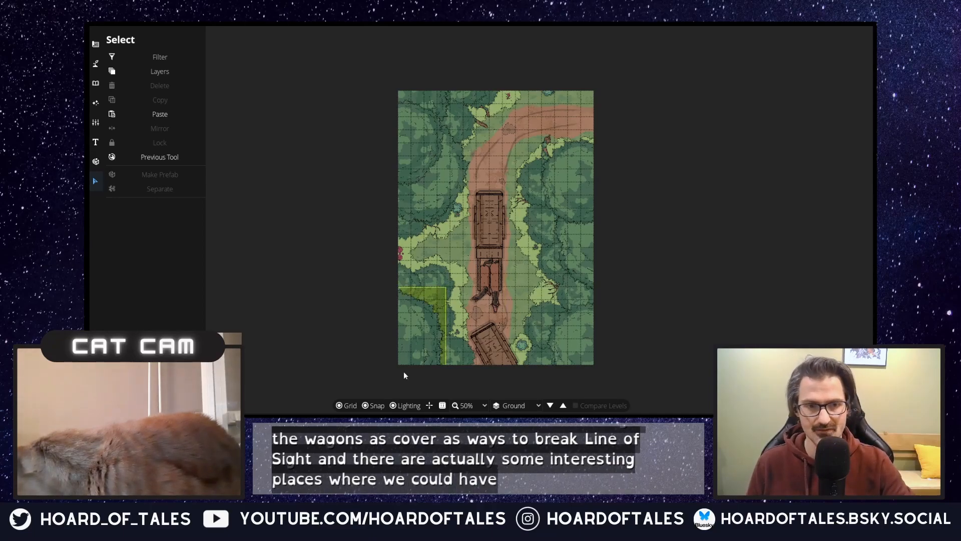
scroll(442, 253, up, 2)
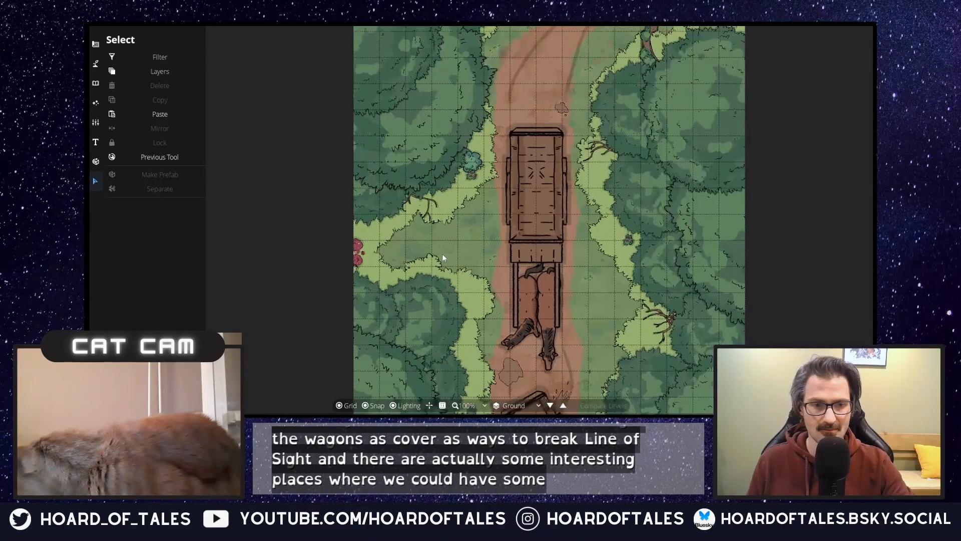
click(483, 170)
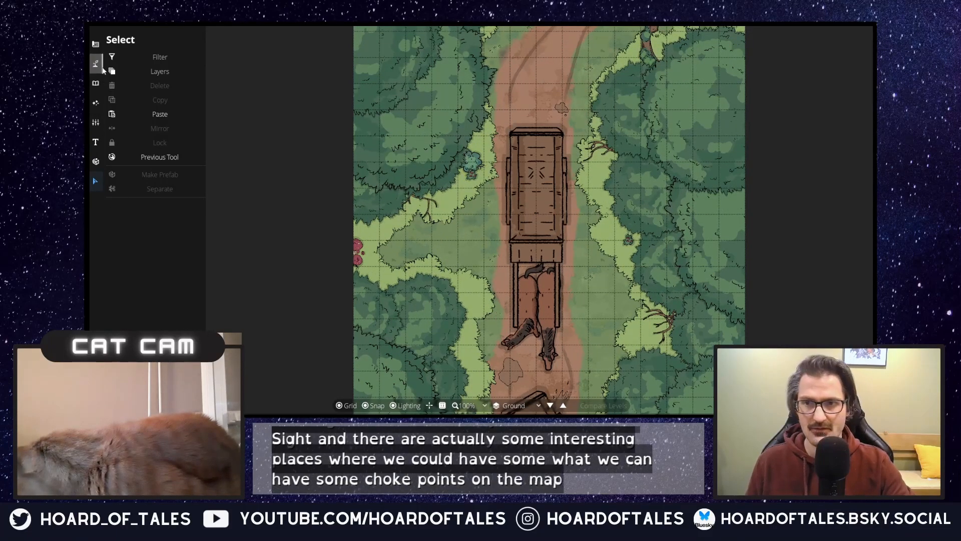
click(97, 46)
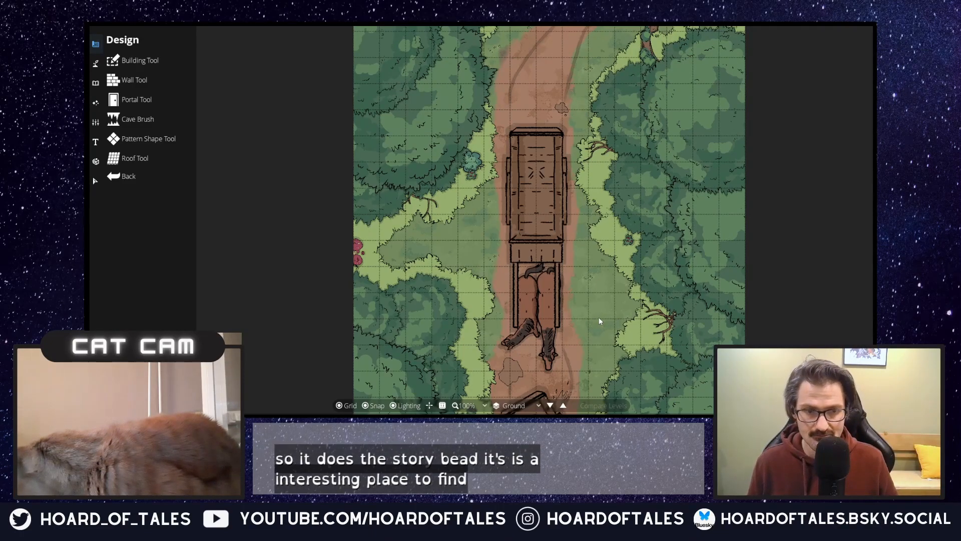
scroll(622, 254, down, 1)
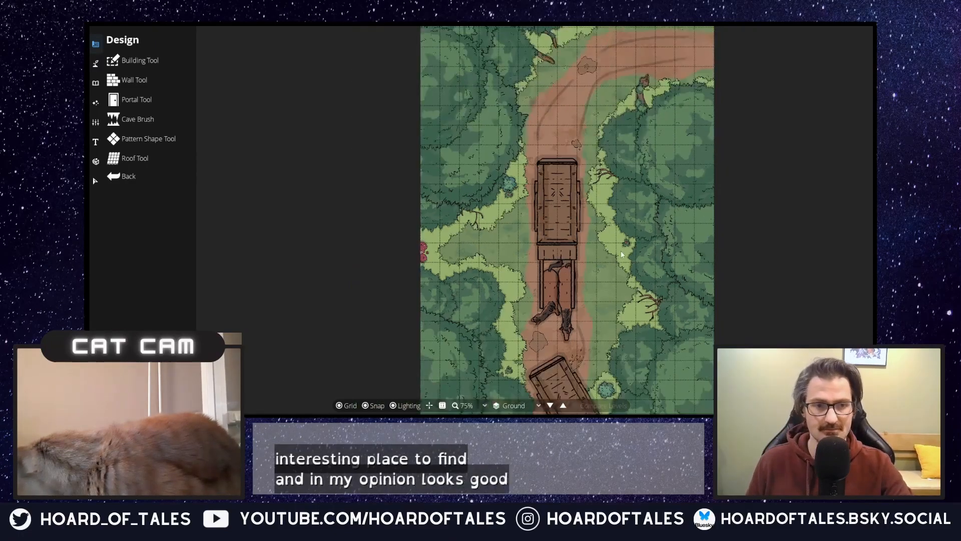
scroll(616, 256, down, 1)
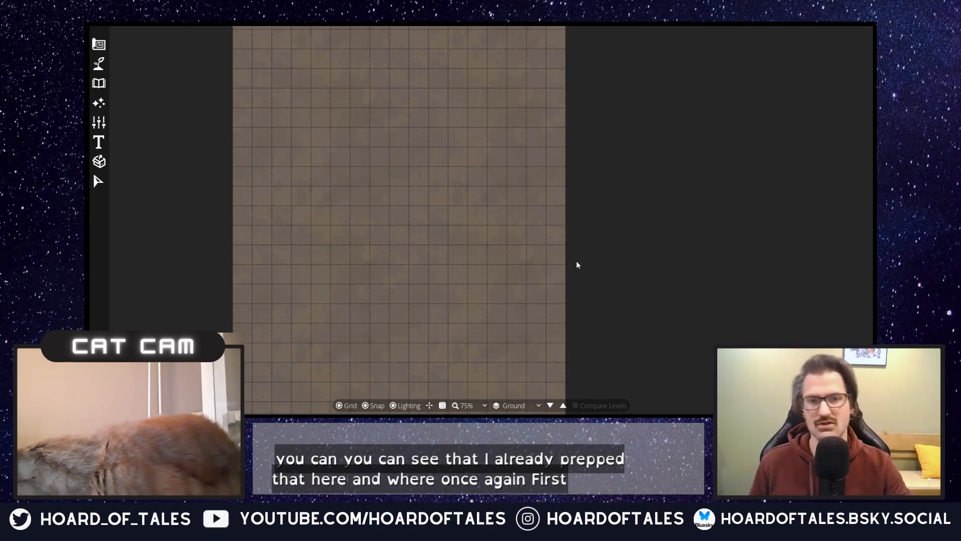
Step: Unlock four more terrain slots and fill the whole blank map with Terrain Moss
click(97, 63)
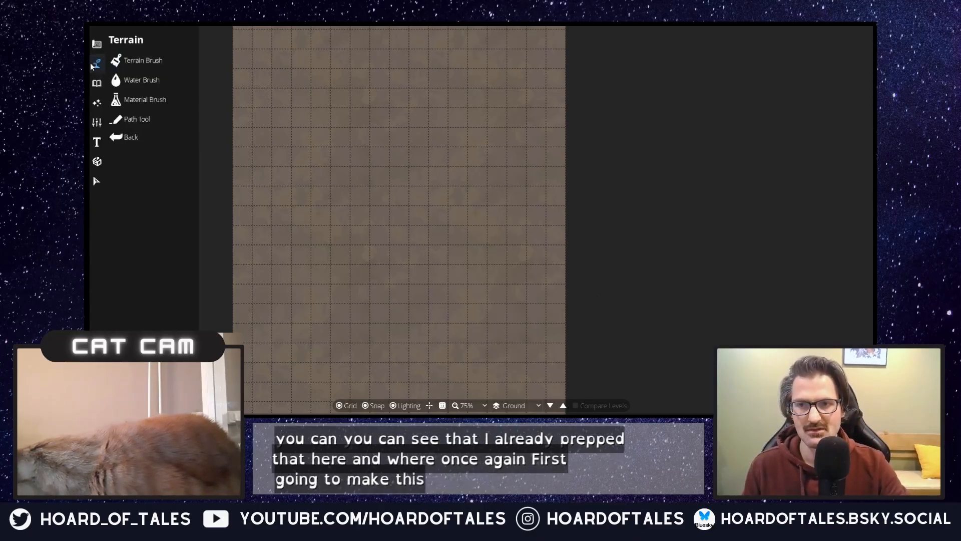
click(137, 63)
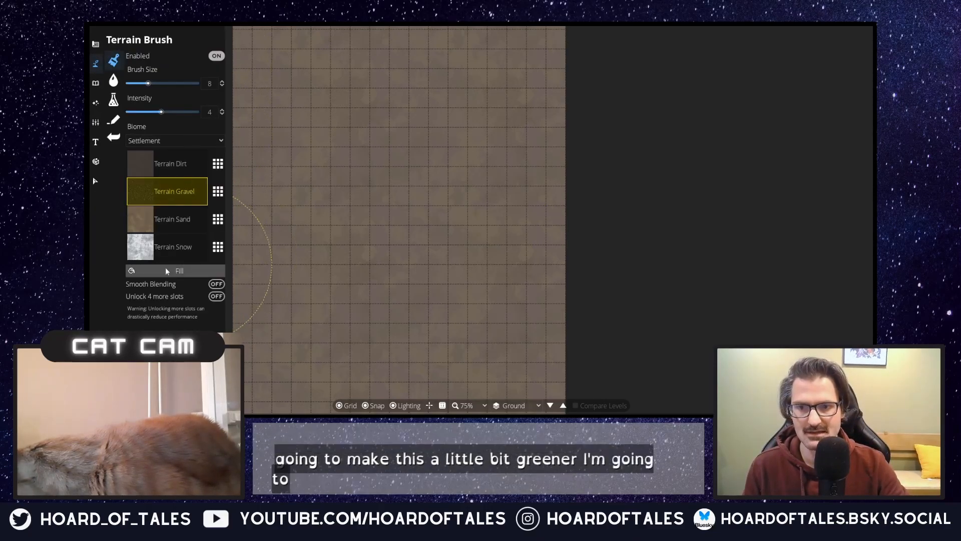
click(215, 296)
click(173, 274)
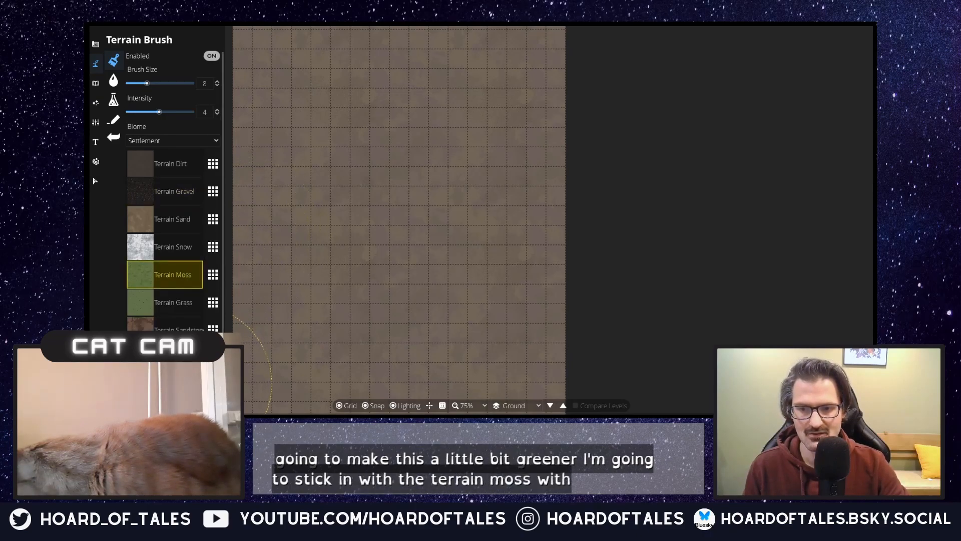
click(193, 381)
scroll(450, 280, down, 1)
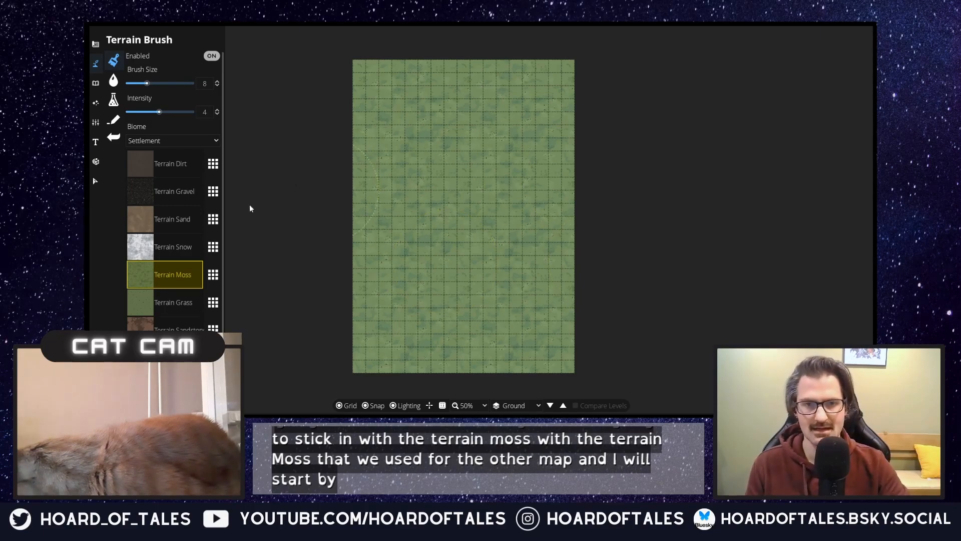
Step: Paint a narrow Terrain Dirt road from the map's northwest edge about six squares south, using brush size 2
click(186, 159)
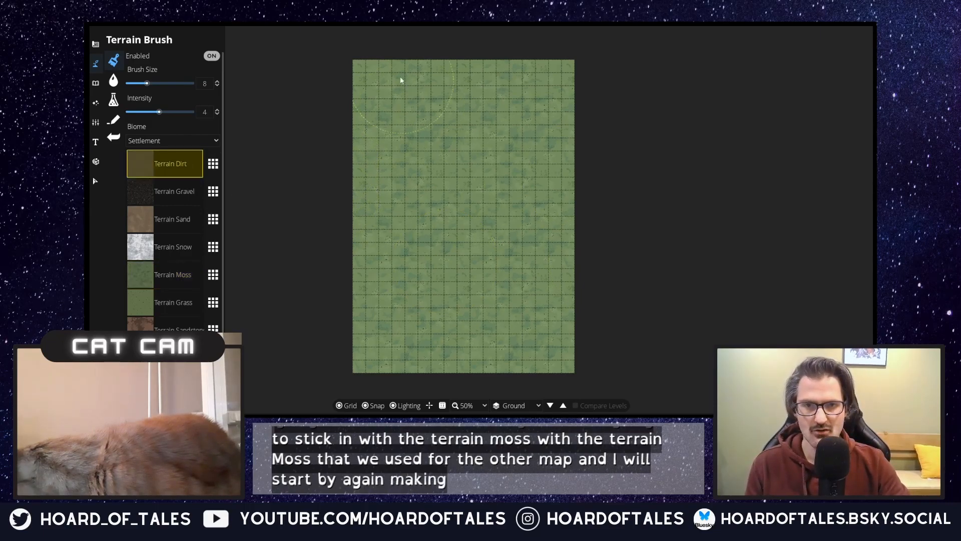
scroll(388, 101, down, 2)
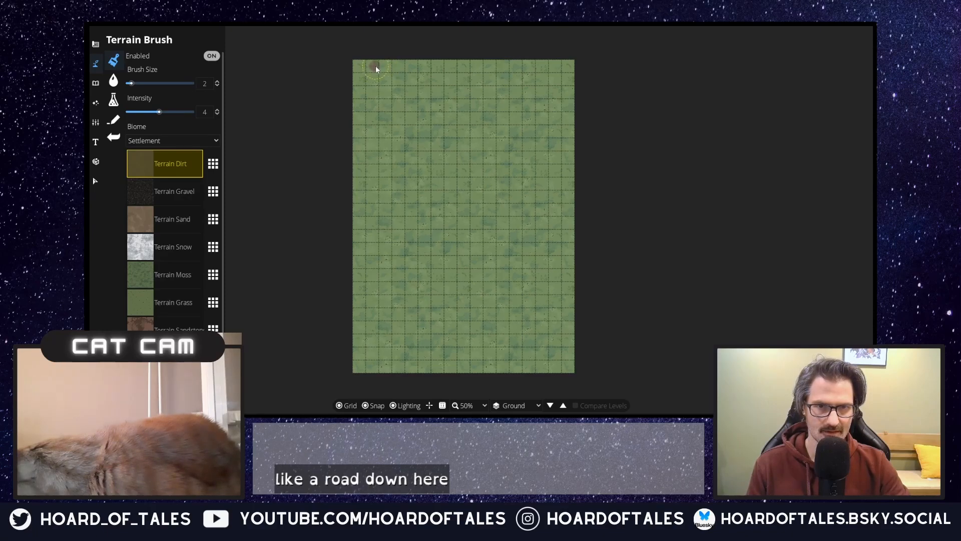
drag(375, 69, 382, 82)
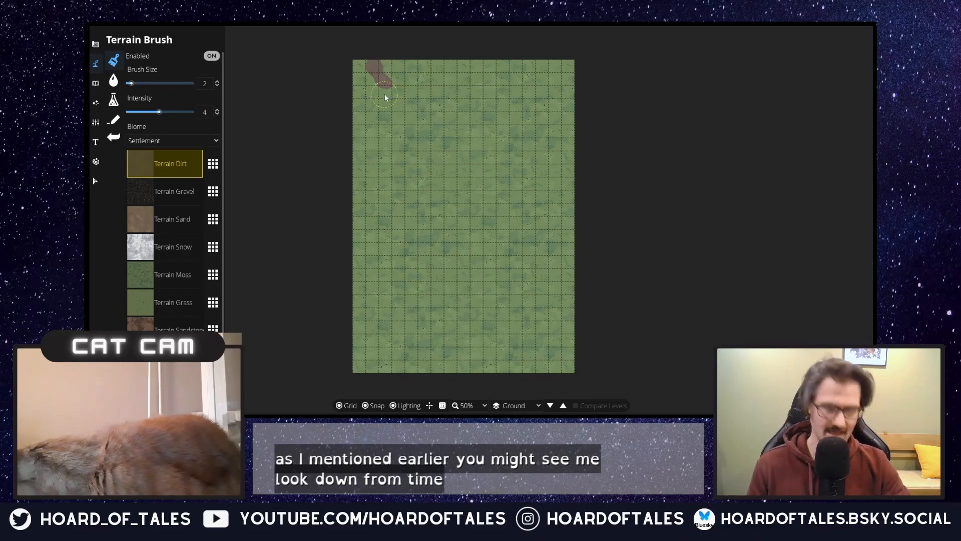
drag(383, 93, 387, 122)
drag(395, 134, 395, 134)
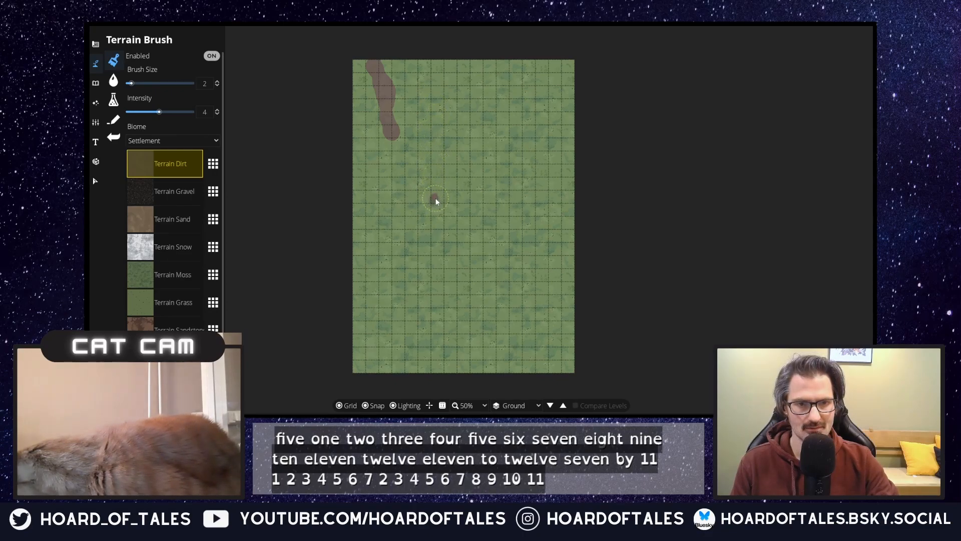
Step: Paint a short eastward dirt branch near the map's middle, join it to the northern road, and extend the road to the southern edge
click(436, 200)
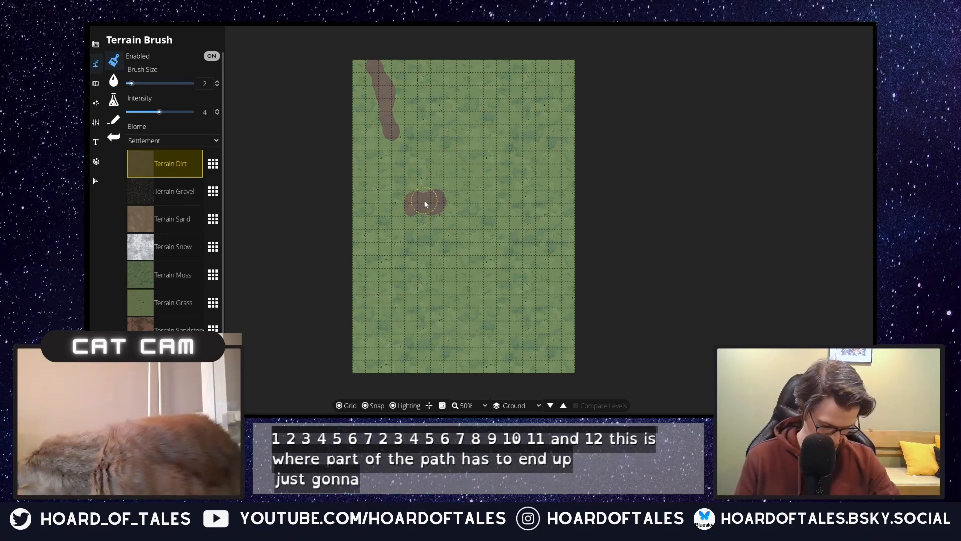
drag(420, 210, 401, 209)
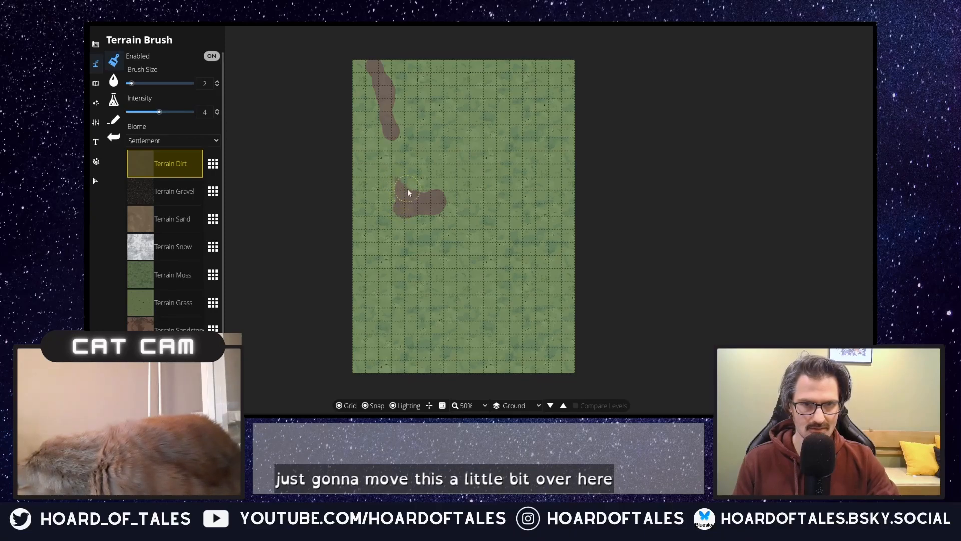
drag(399, 167, 402, 170)
drag(392, 134, 395, 166)
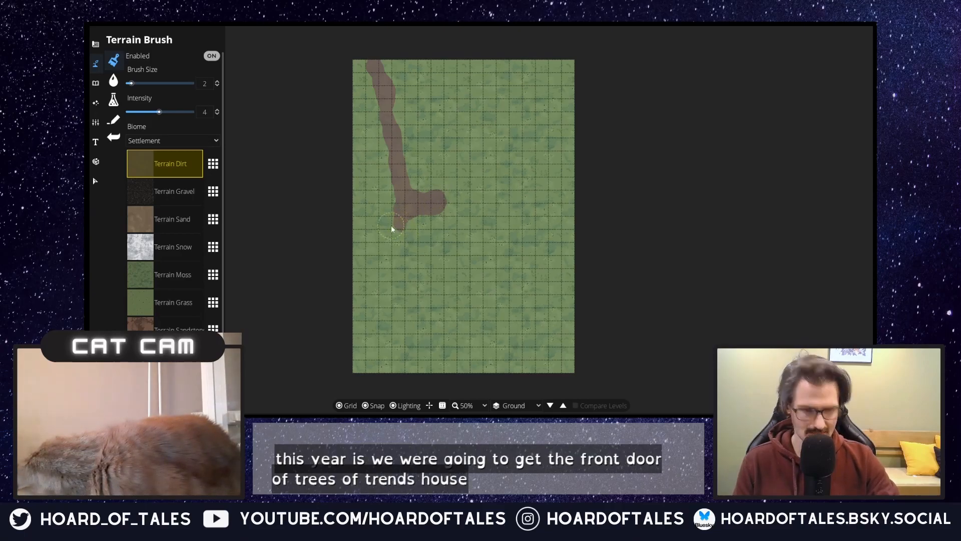
drag(407, 227, 405, 263)
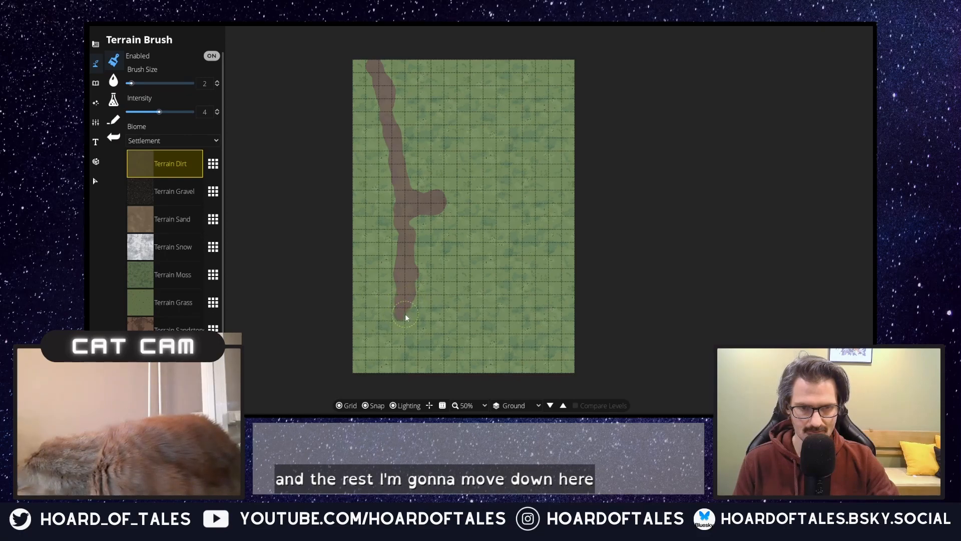
drag(410, 335, 408, 335)
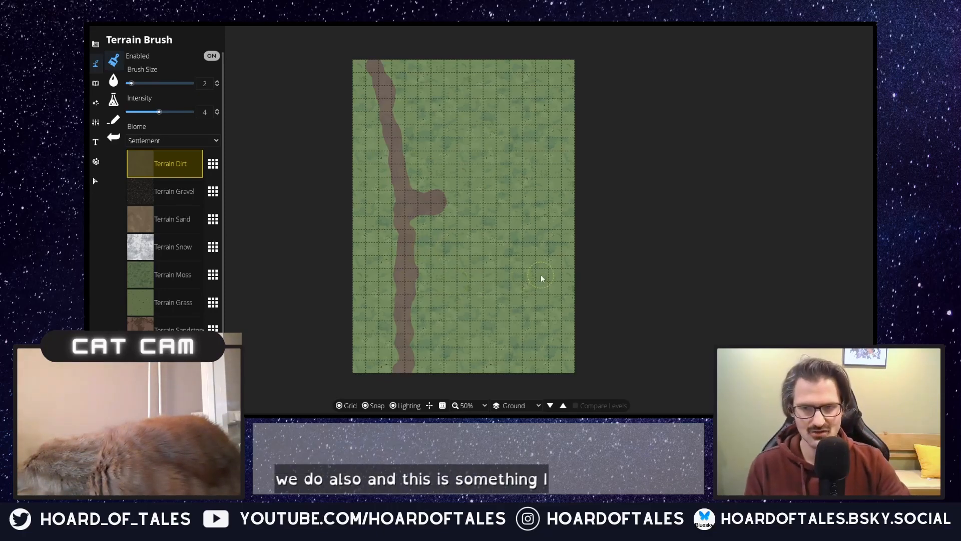
click(183, 228)
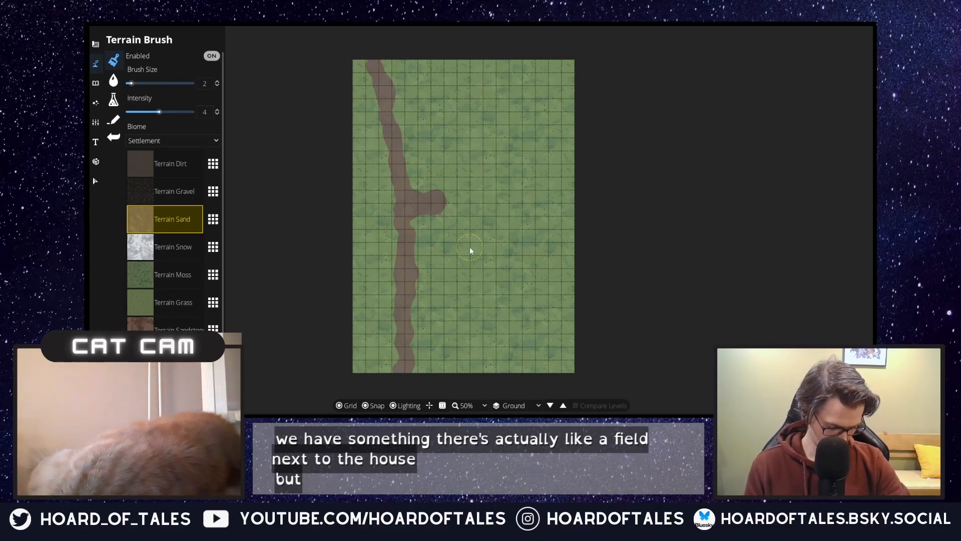
click(114, 81)
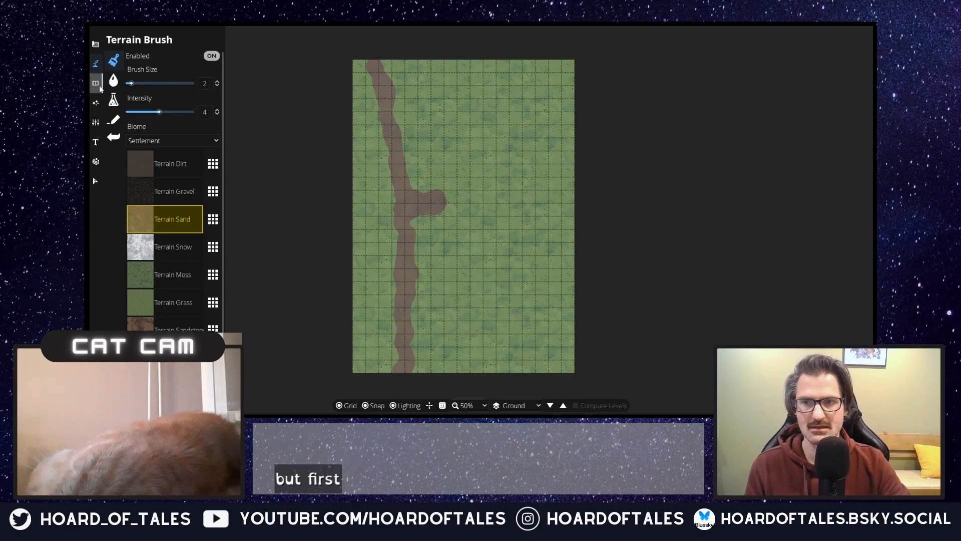
click(95, 84)
Step: Try a 3 by 2 square gable roof at the east end of the dirt branch using the Roof Tool
click(96, 44)
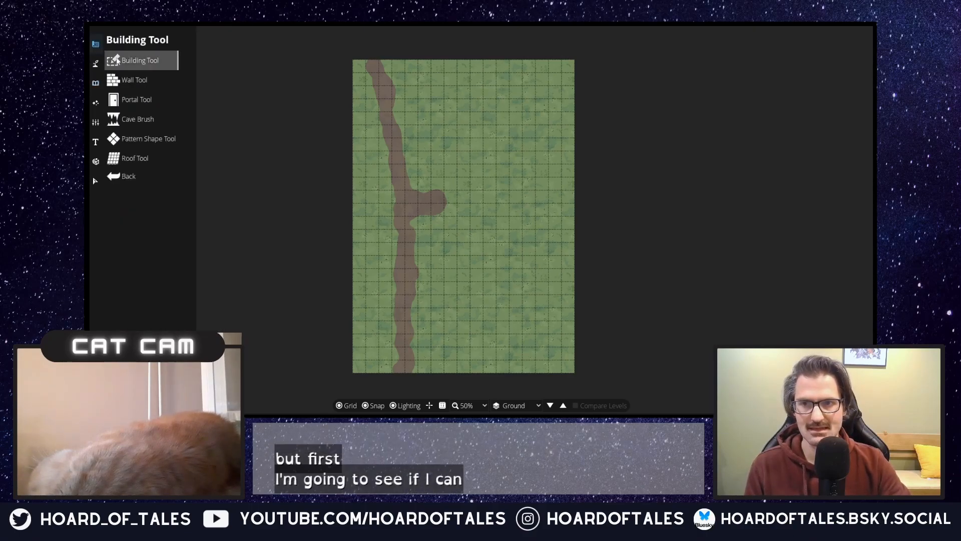
click(136, 158)
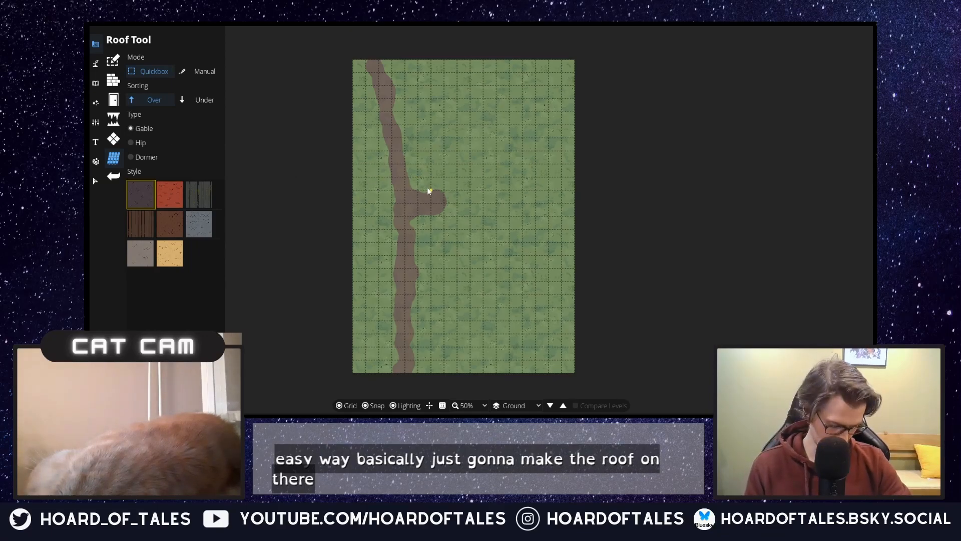
drag(430, 190, 465, 218)
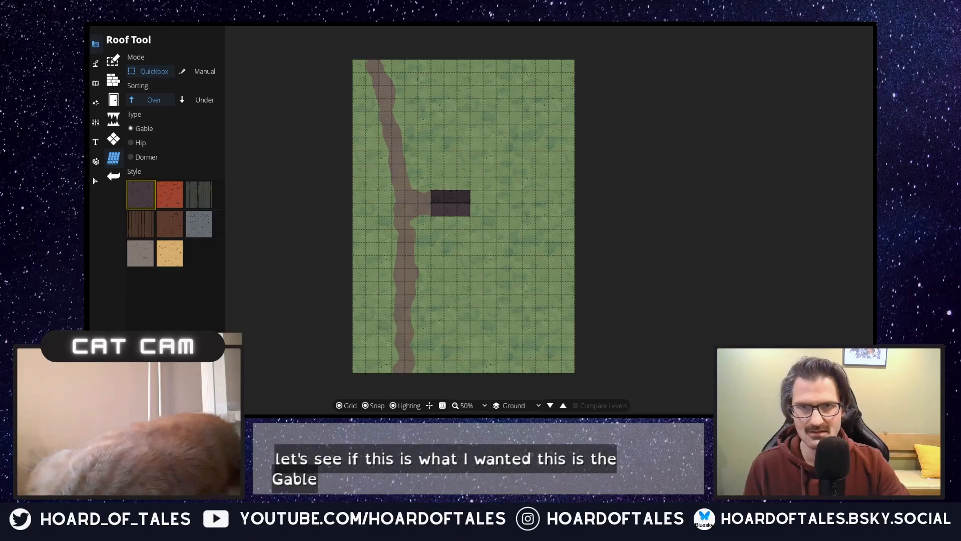
key(ctrl+z)
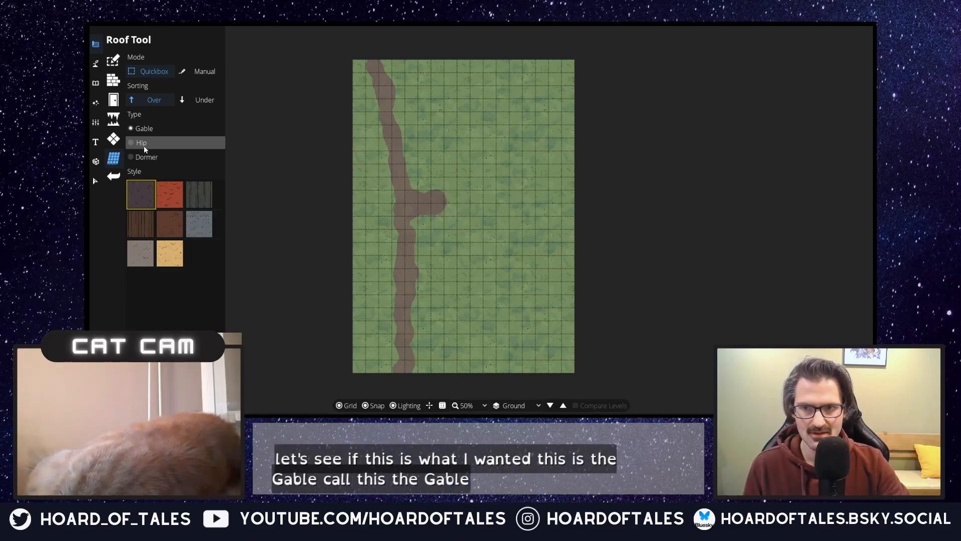
Step: Place a 2 by 2 square dormer roof pointing east, adjoining the end of the dirt branch
click(150, 157)
drag(429, 191, 444, 216)
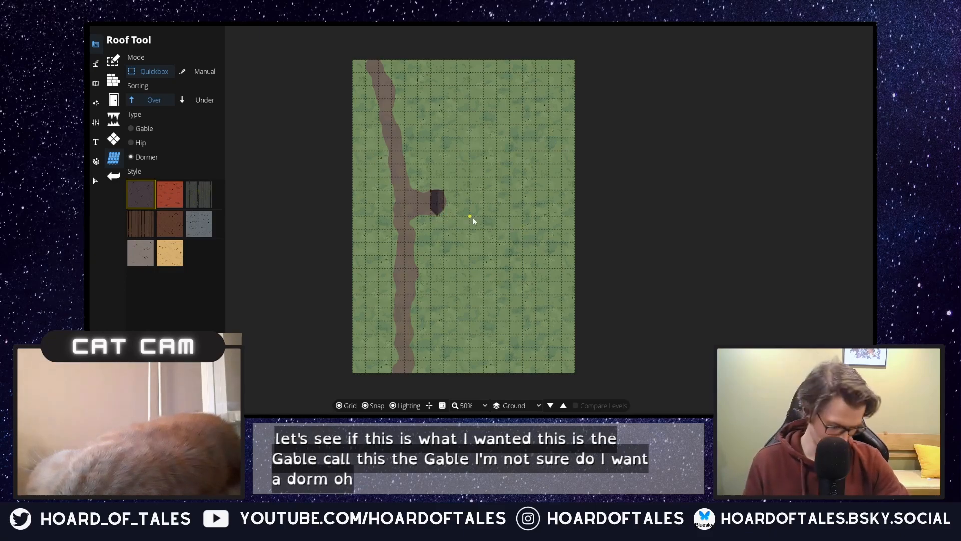
key(ctrl+z)
drag(431, 190, 456, 217)
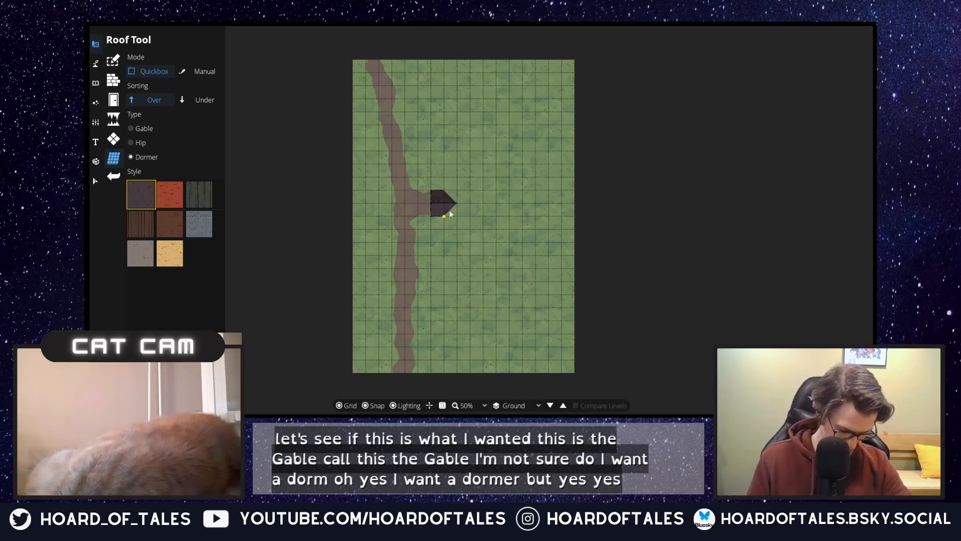
key(ctrl+z)
drag(448, 193, 470, 214)
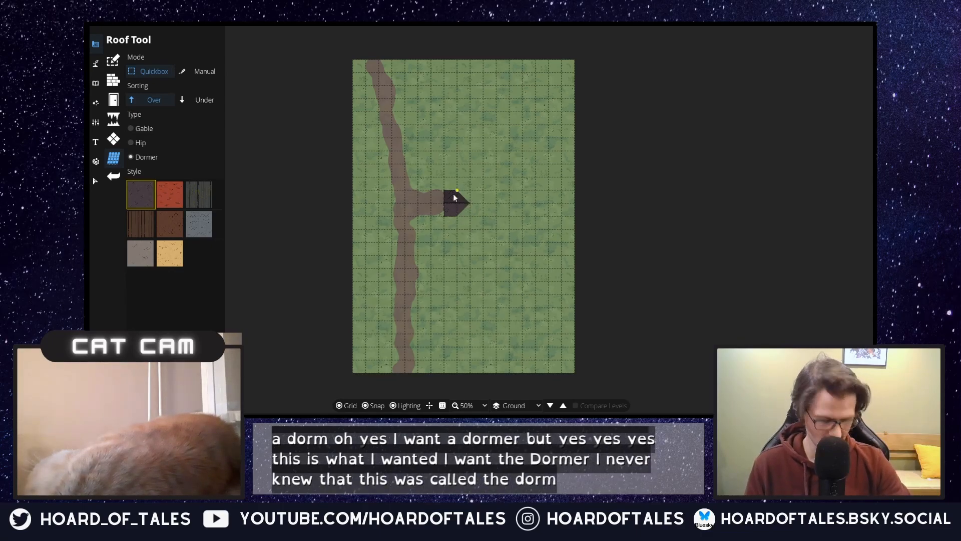
scroll(441, 211, up, 2)
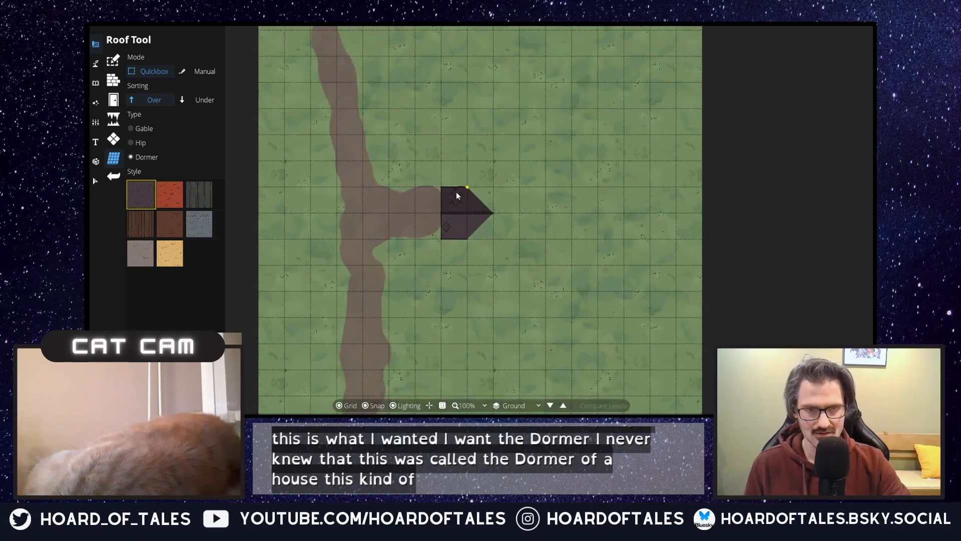
scroll(459, 192, down, 1)
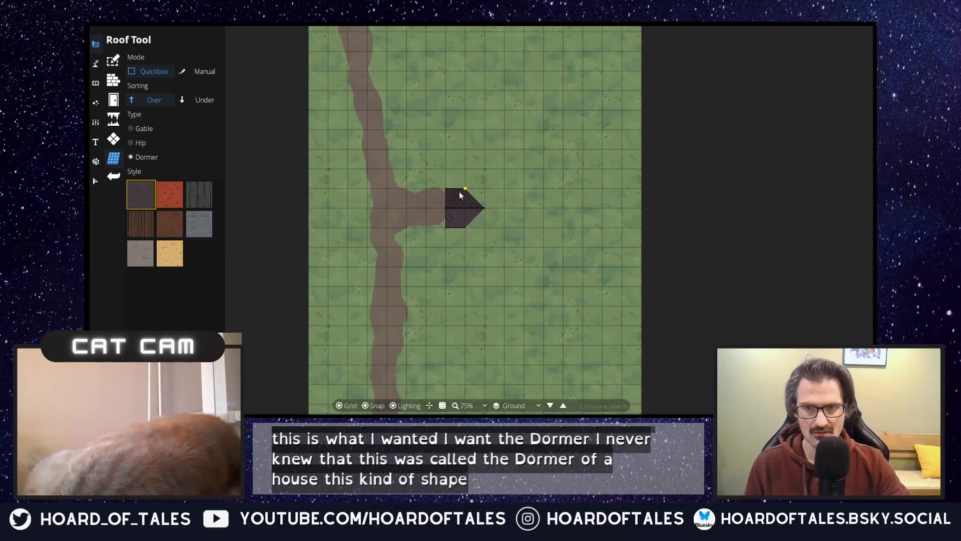
Step: Add a 3 by 6 square gable roof running north to south over the dormer's tip as the main house roof
click(143, 129)
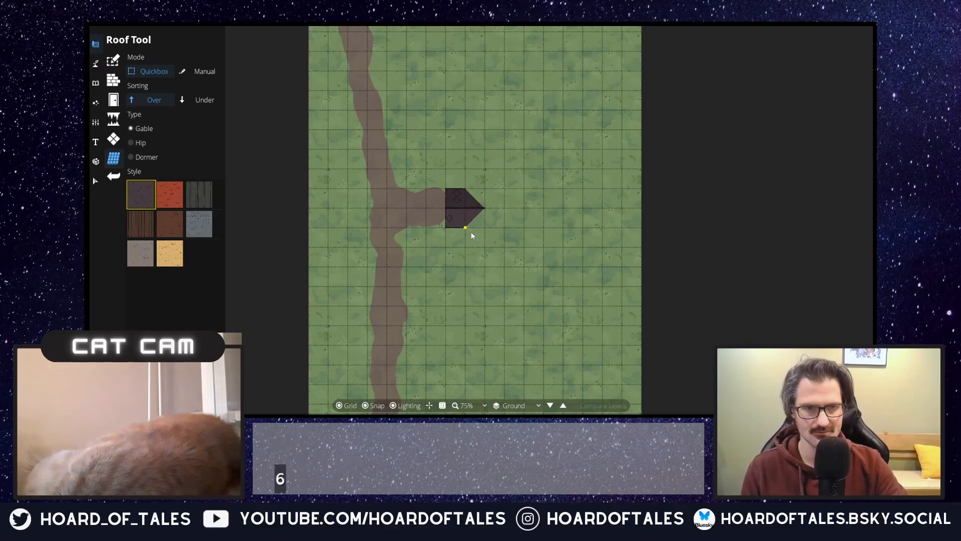
drag(463, 226, 518, 113)
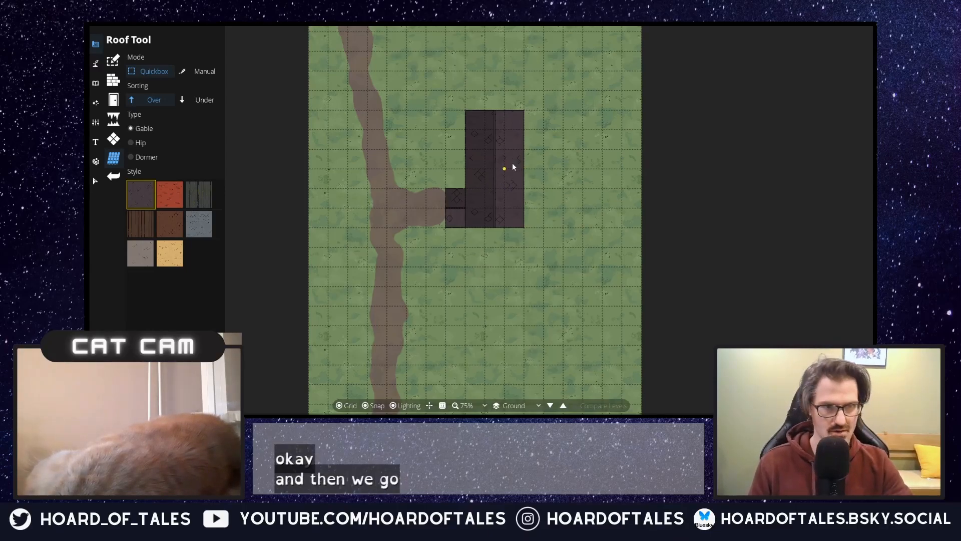
Step: Try a 2 by 3 square wing against the main roof's northeast side, first as a gable and as a dormer pointing south
drag(524, 168, 564, 112)
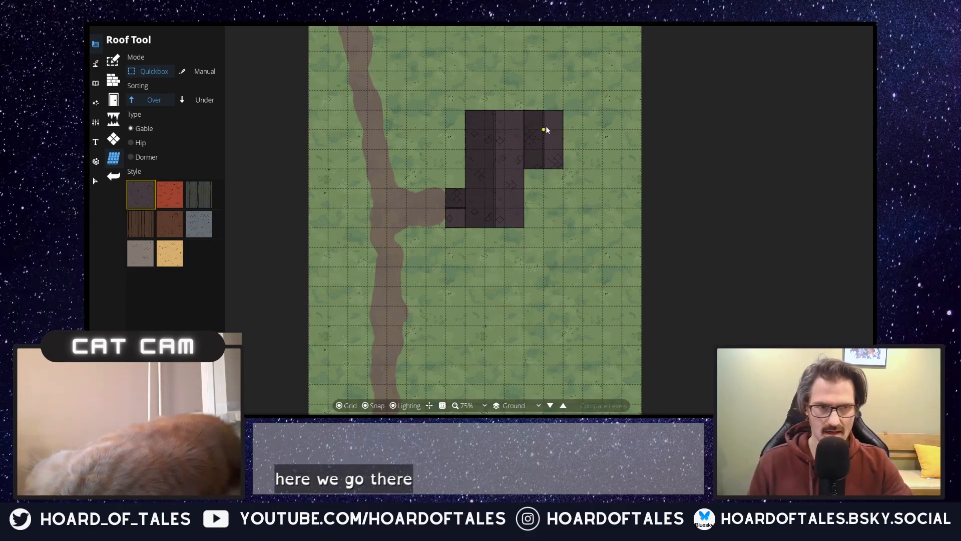
key(ctrl+z)
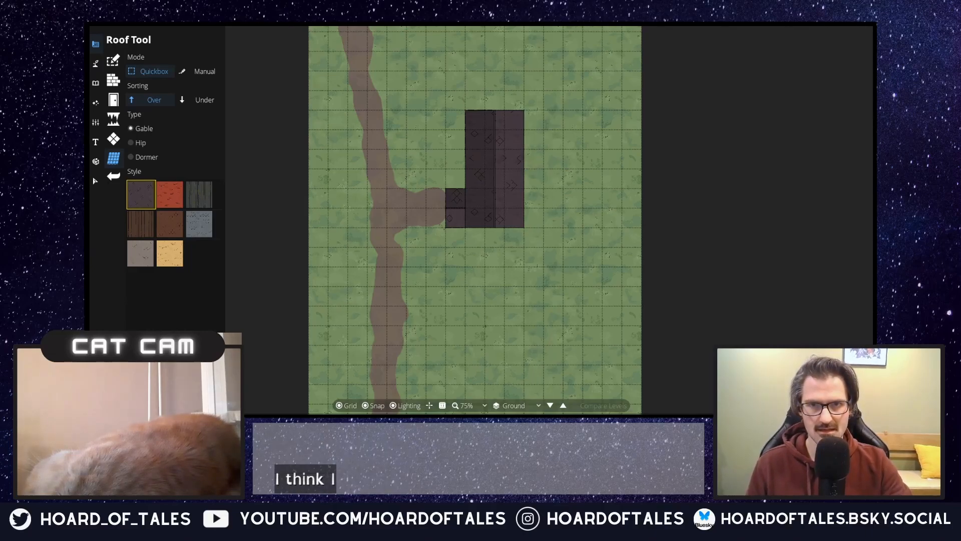
click(146, 158)
mouse_move(523, 111)
mouse_down()
mouse_move(573, 174)
mouse_move(565, 169)
mouse_up()
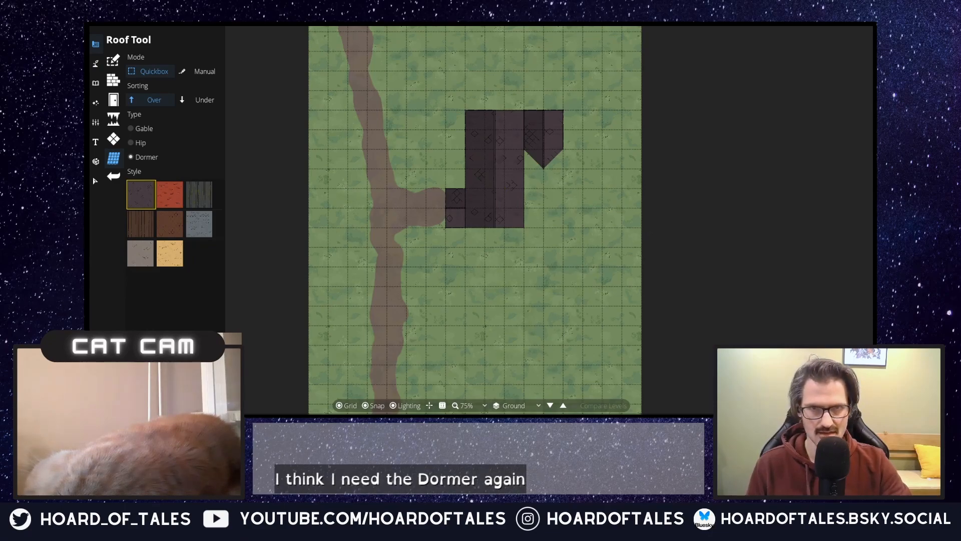
key(ctrl+z)
drag(561, 113, 516, 172)
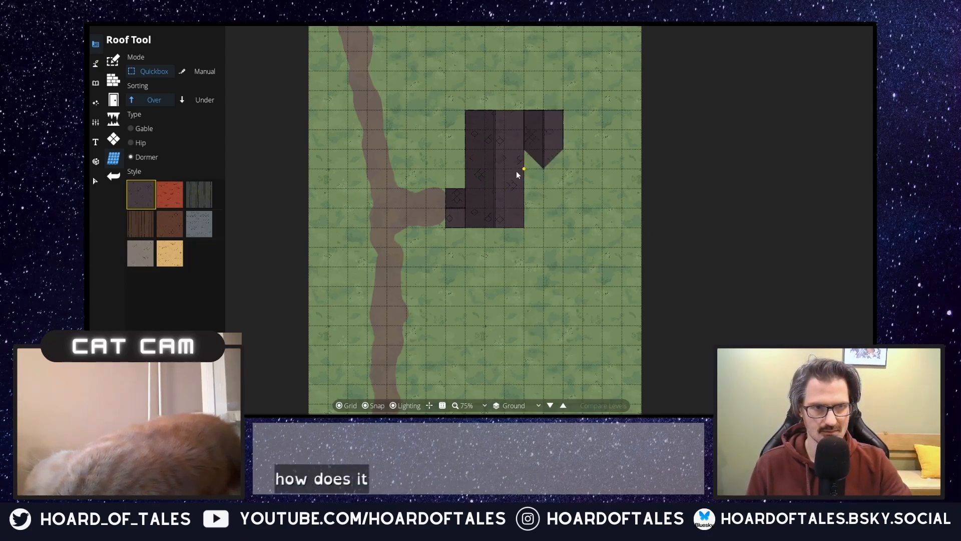
key(ctrl+z)
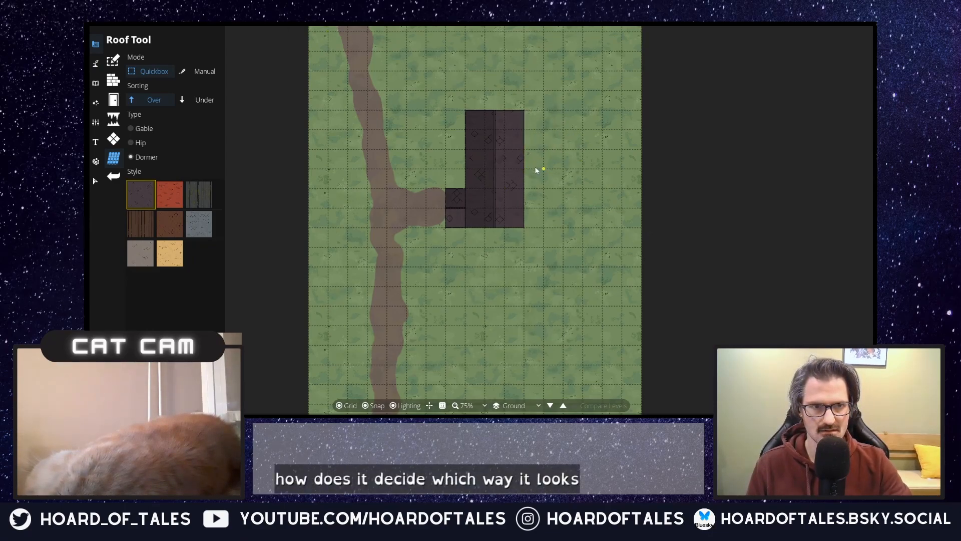
Step: Try other dormer directions for the northeast wing: pointing north, and 3 by 3 squares overlapping the main roof pointing east and west
drag(560, 155, 566, 113)
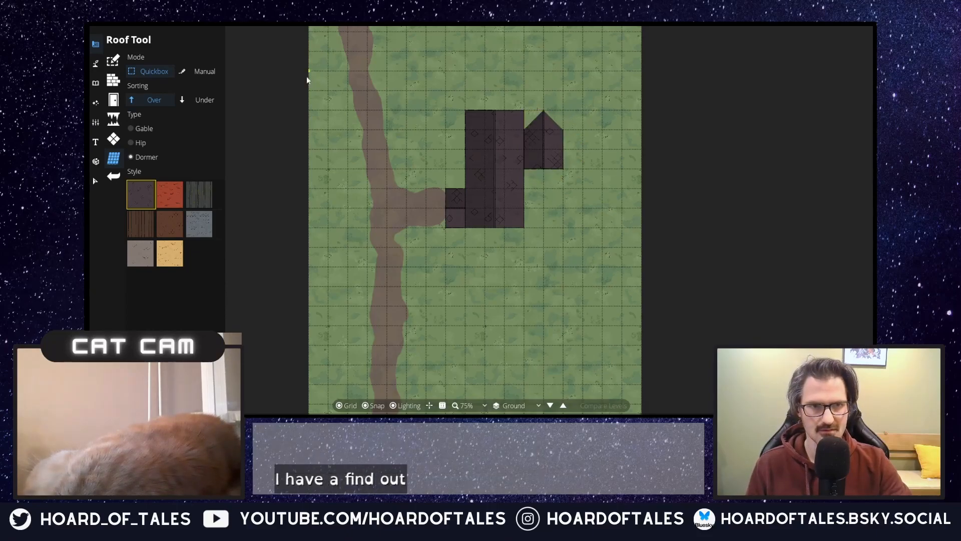
key(ctrl+z)
drag(511, 117, 556, 170)
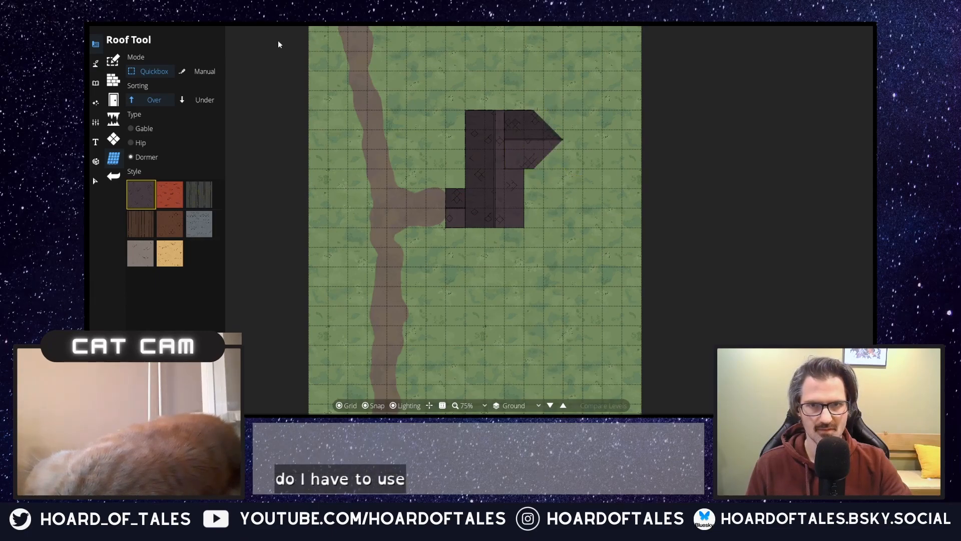
key(ctrl+z)
drag(559, 115, 504, 175)
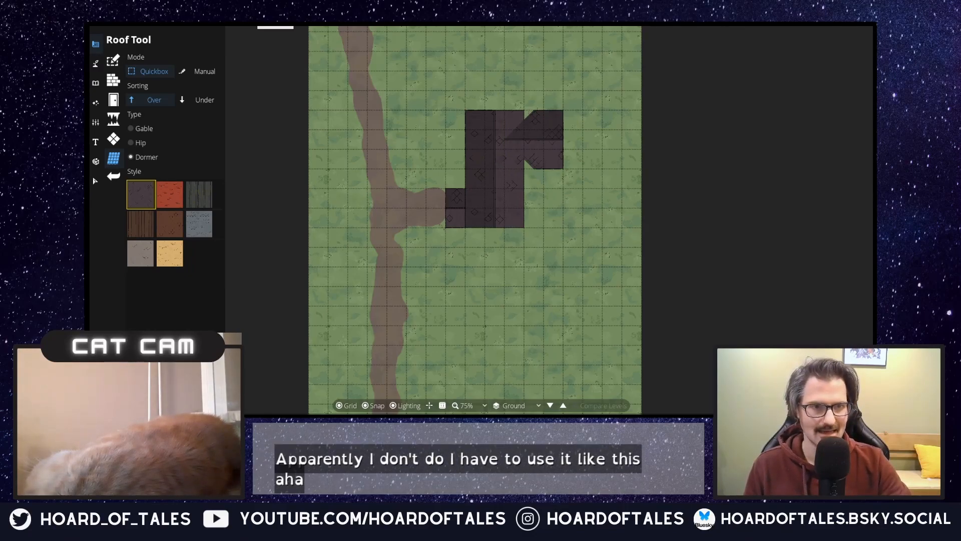
key(ctrl+z)
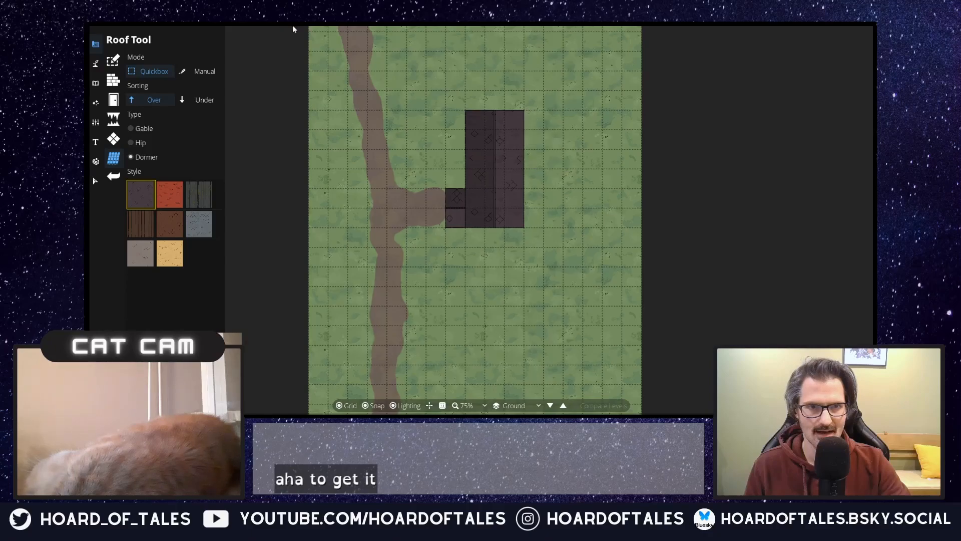
Step: Try dormer wings of 4 by 3, 3 by 3 and 2 by 3 squares overlapping the main roof's northeast part
drag(562, 112, 489, 173)
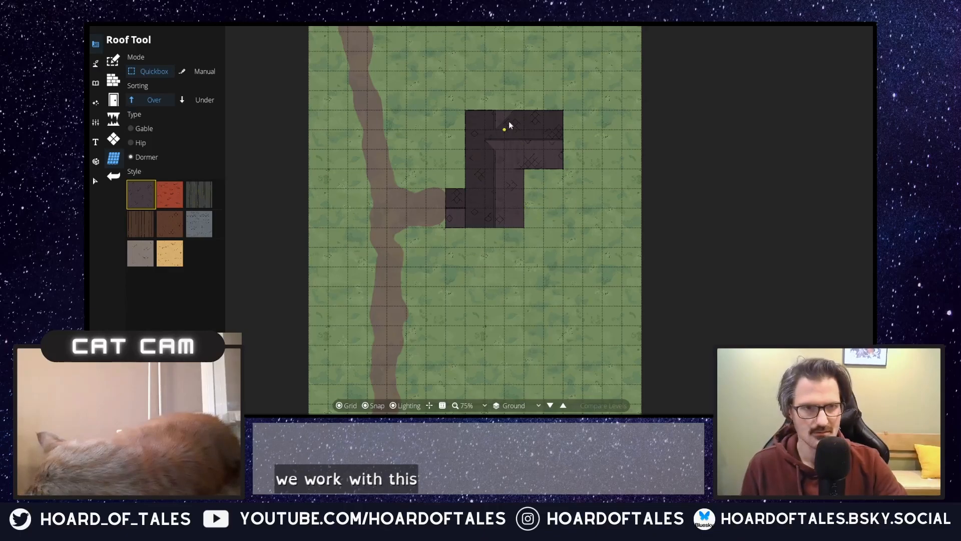
key(ctrl+z)
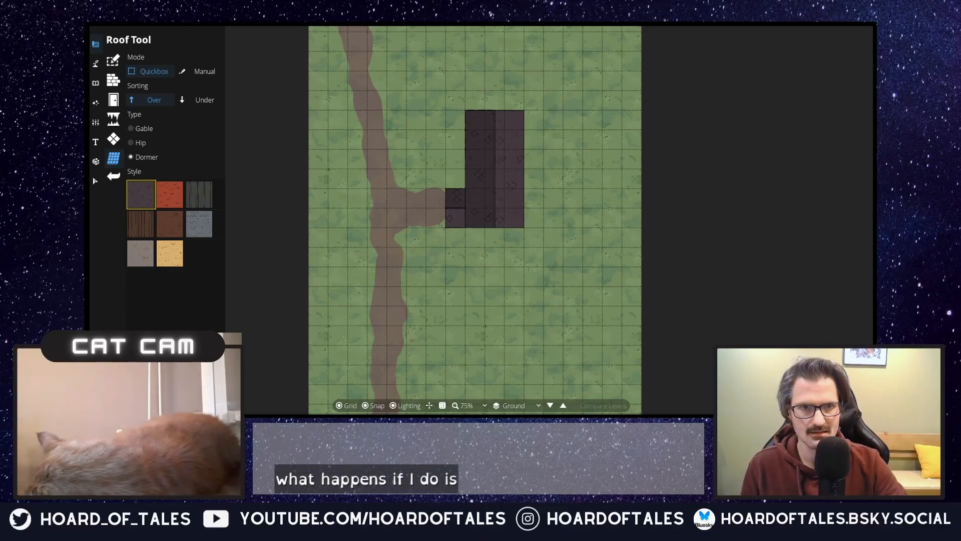
mouse_move(561, 123)
mouse_down()
mouse_move(523, 179)
mouse_move(503, 172)
mouse_up()
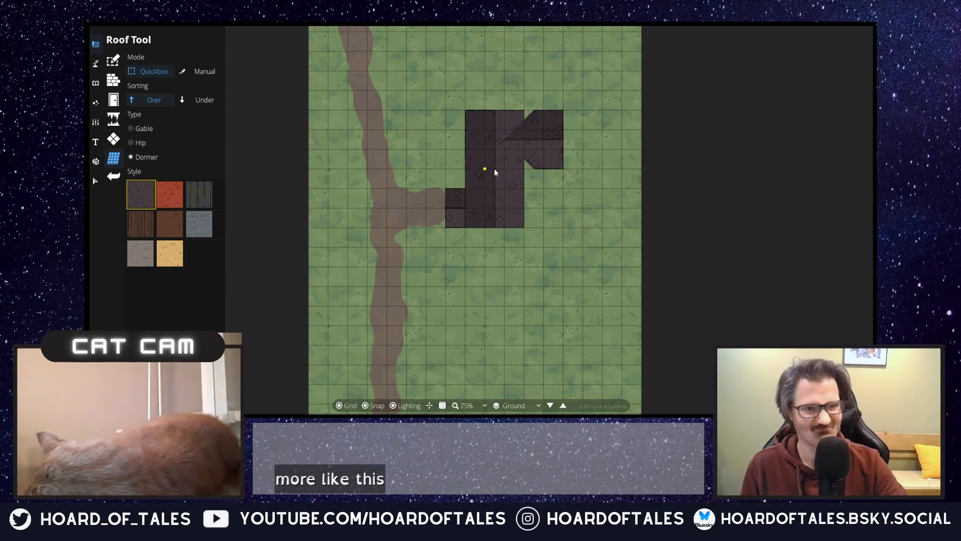
key(ctrl+z)
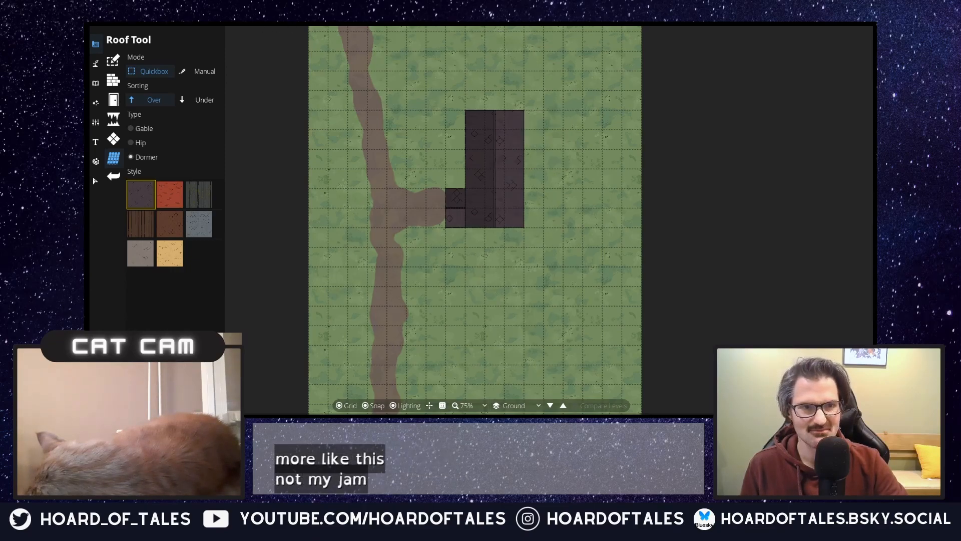
drag(544, 121, 504, 180)
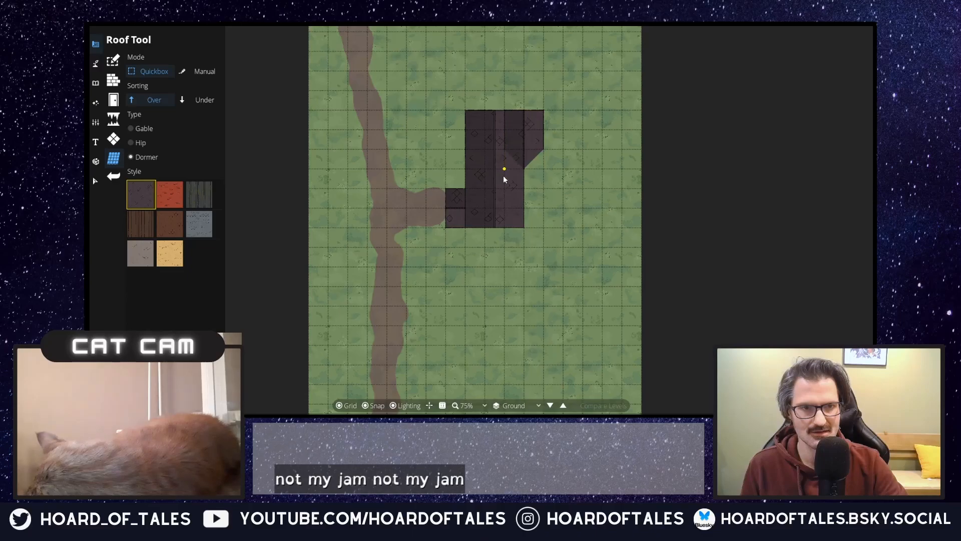
key(ctrl+z)
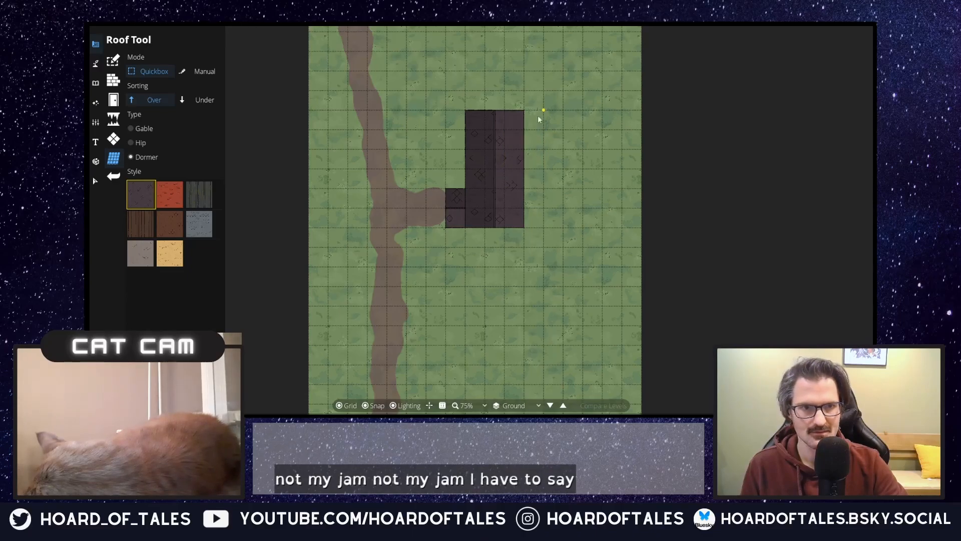
drag(514, 172, 477, 167)
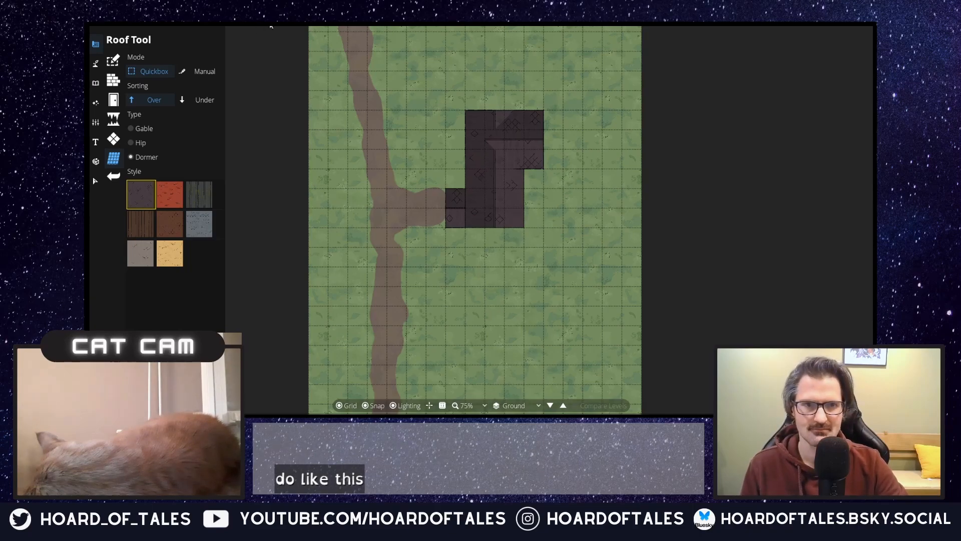
key(ctrl+z)
Step: Try a 3 by 3 square hip roof and a 2 by 3 square gable roof as the northeast wing
click(143, 142)
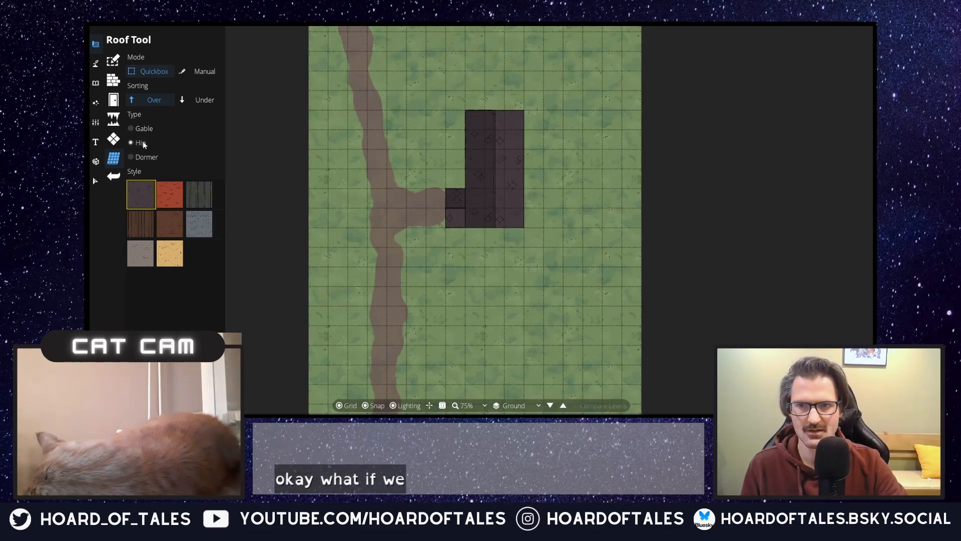
drag(556, 107, 502, 169)
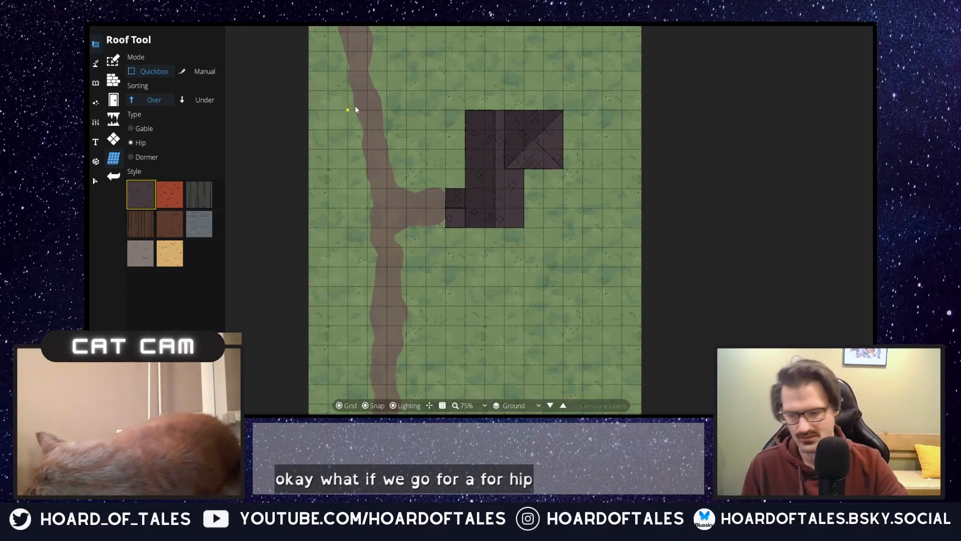
key(ctrl+z)
click(142, 128)
drag(560, 112, 518, 173)
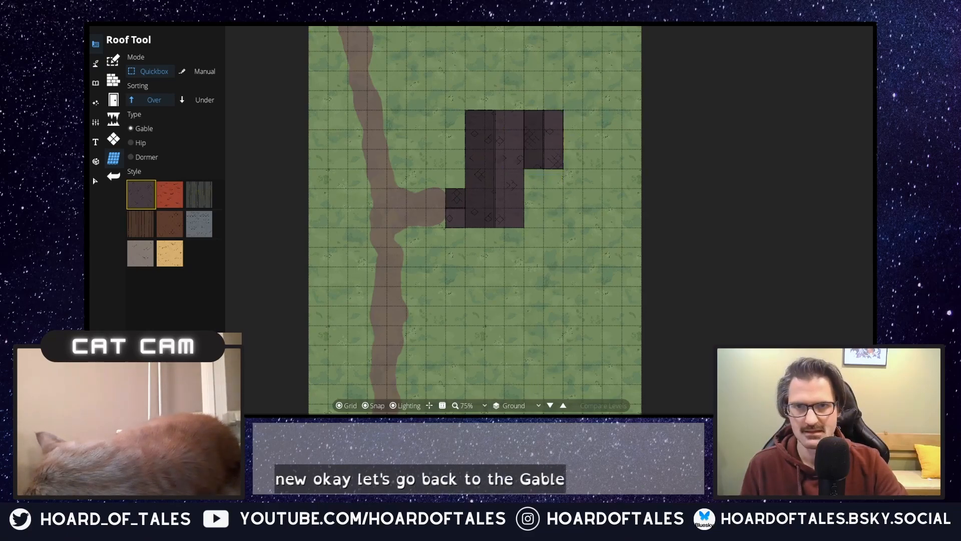
key(ctrl+z)
Step: Add a 5 by 3 square dormer roof pointing west across the main roof's north end, extending two squares past its east side
click(137, 156)
drag(563, 111, 471, 165)
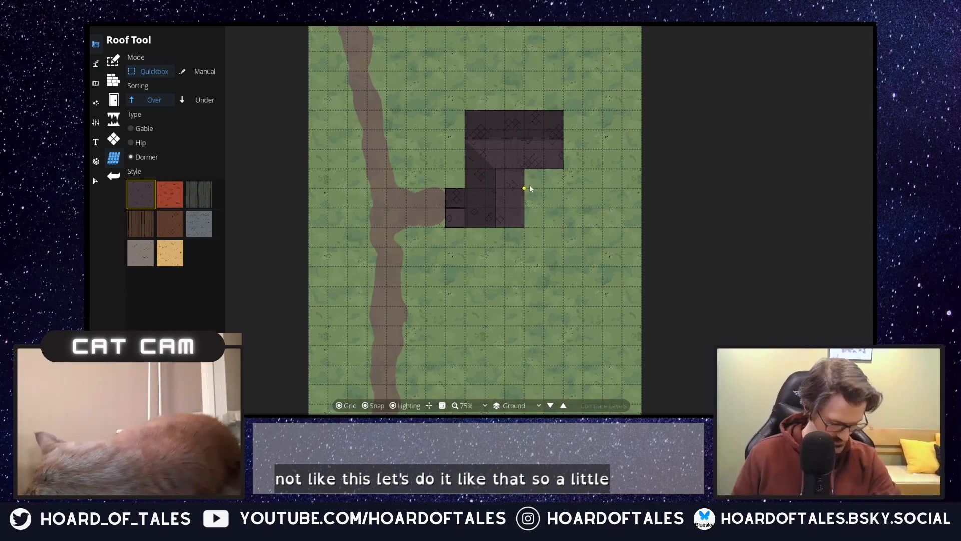
Step: Place a separate 1 by 2 square gable roof running north to south, three squares east of the main roof's southern half
click(155, 125)
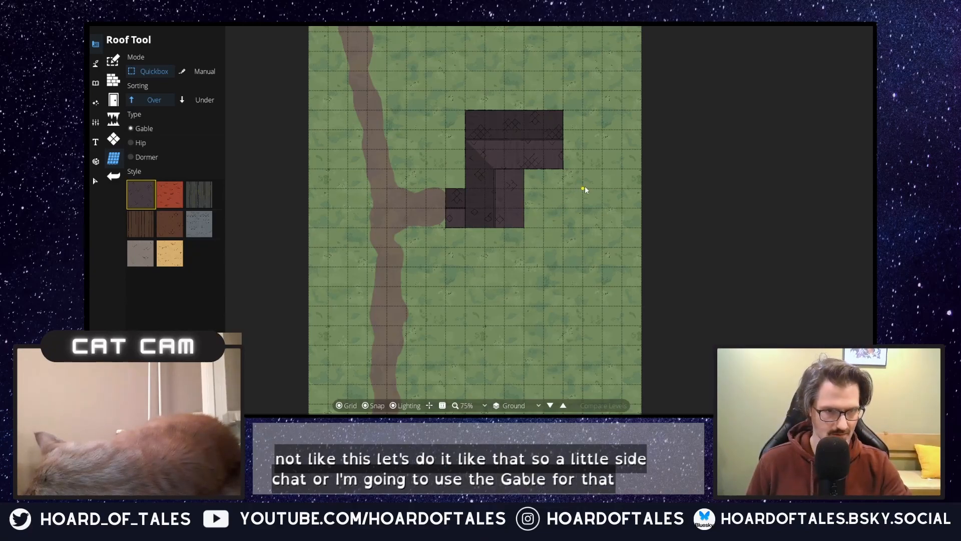
drag(579, 188, 602, 228)
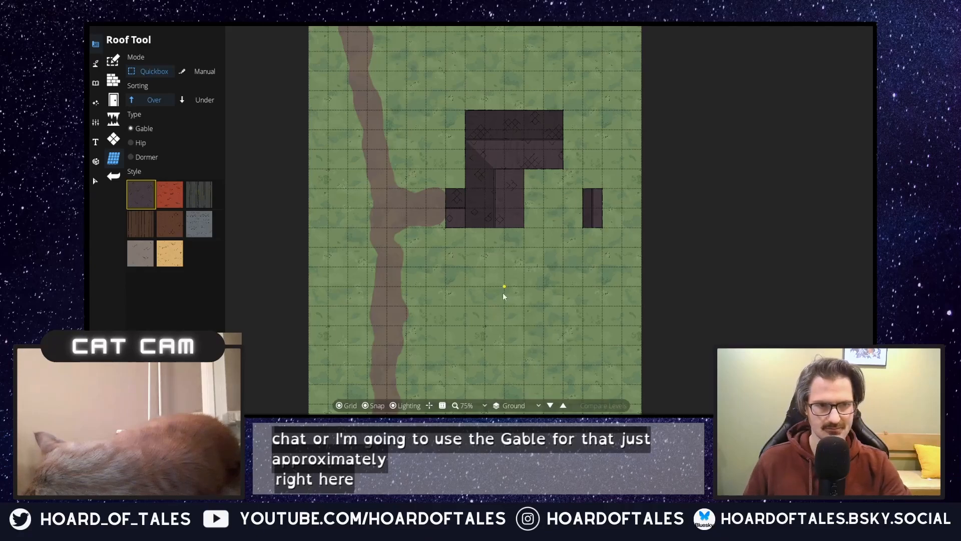
mouse_move(168, 203)
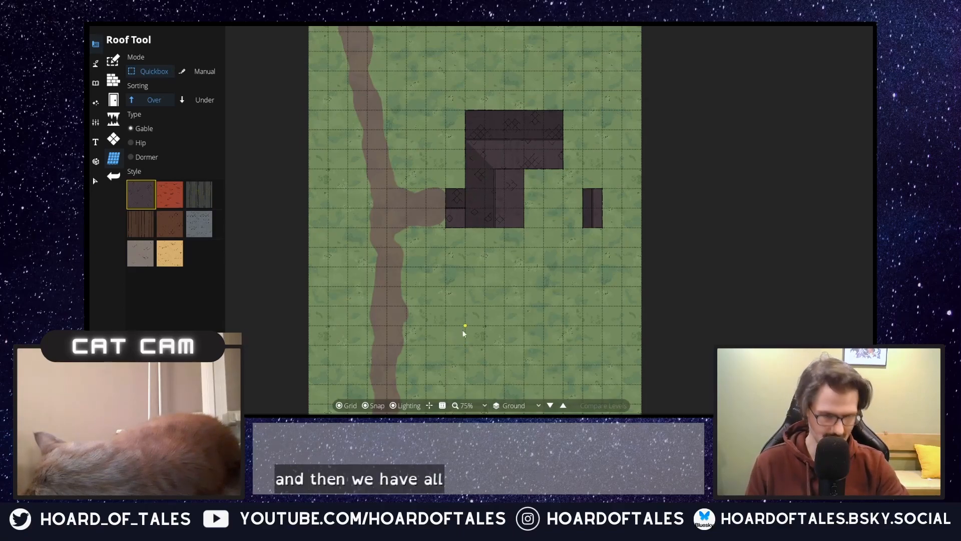
Step: Switch from roof building to the Terrain Brush for painting the ground around the house
drag(464, 335, 512, 308)
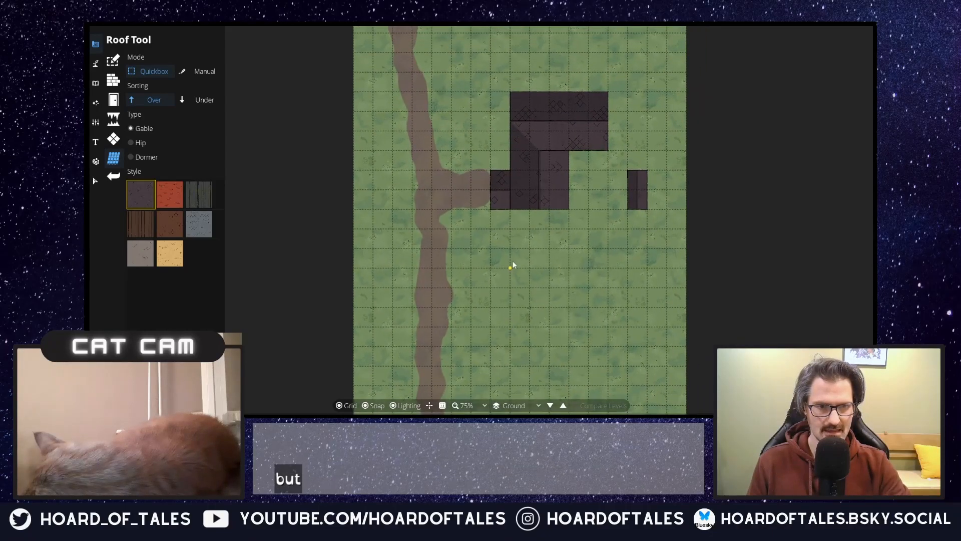
click(97, 63)
click(136, 59)
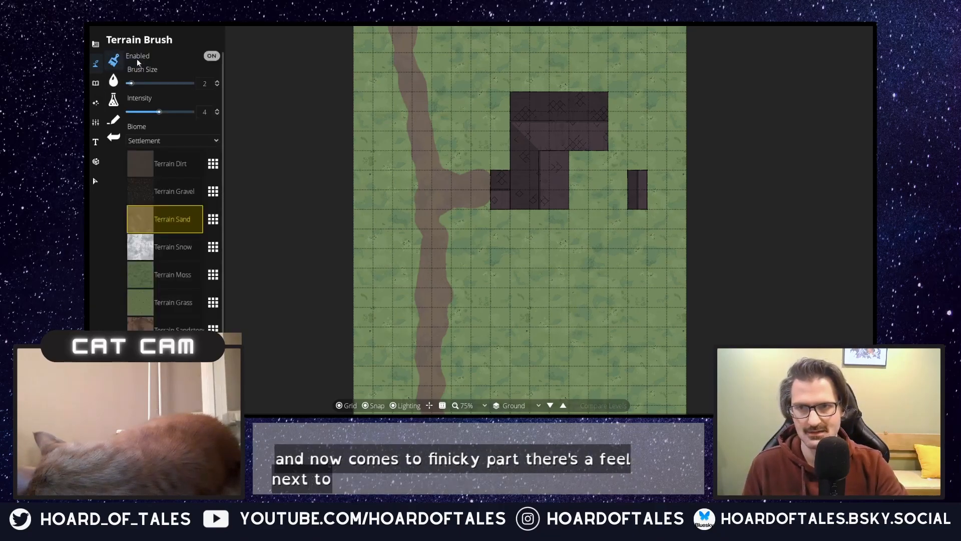
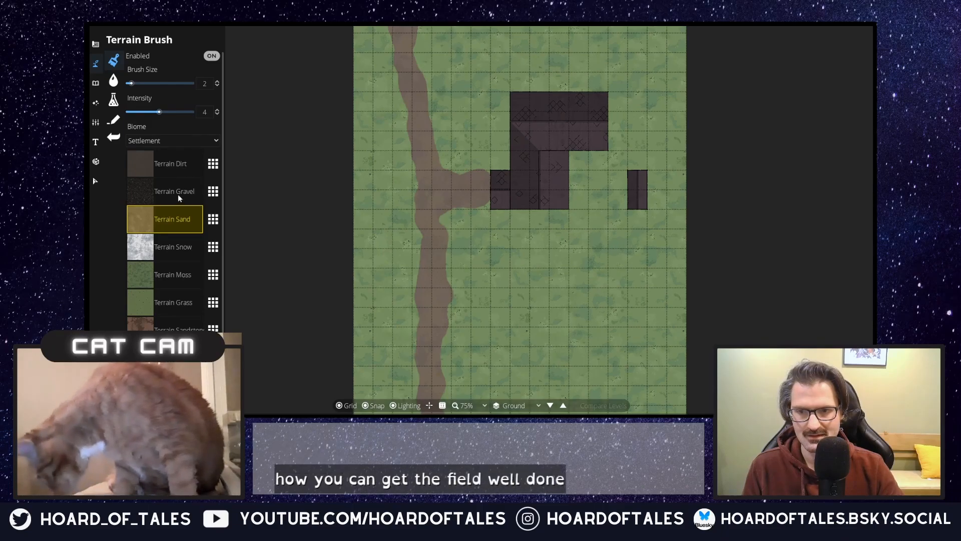
Step: Try a dab of Terrain Sand south of the house and undo it
click(515, 298)
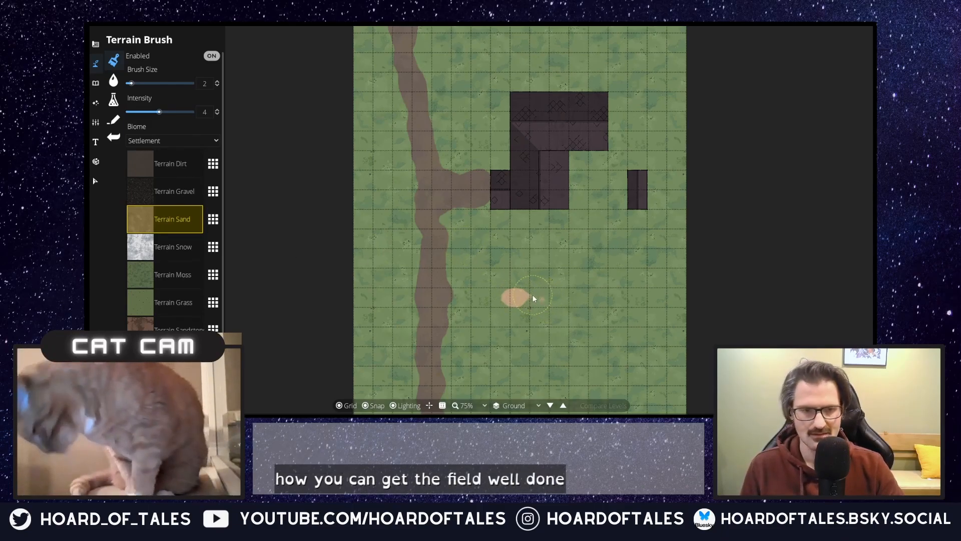
key(ctrl+z)
Step: Search the object library for farm assets with the term "farm"
click(107, 100)
click(96, 83)
click(128, 58)
click(810, 65)
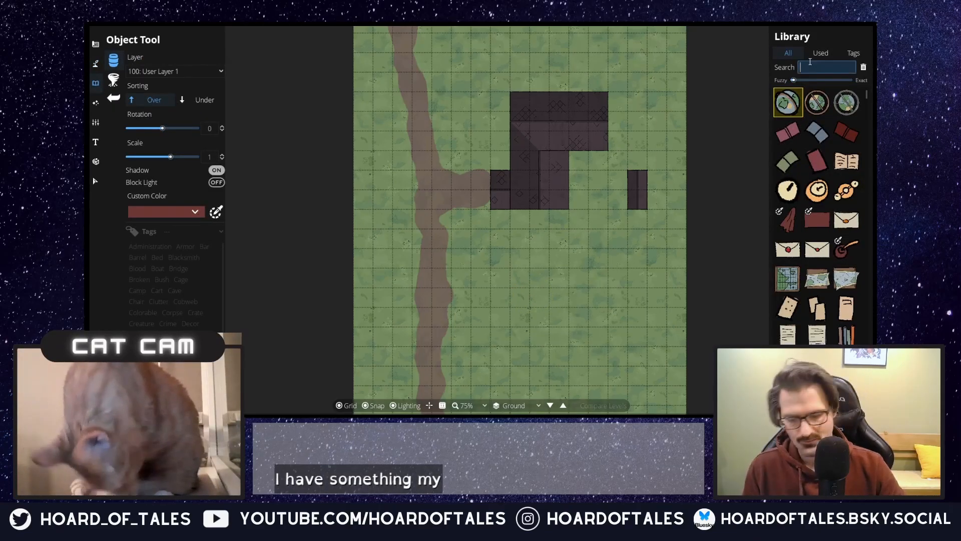
text(farm)
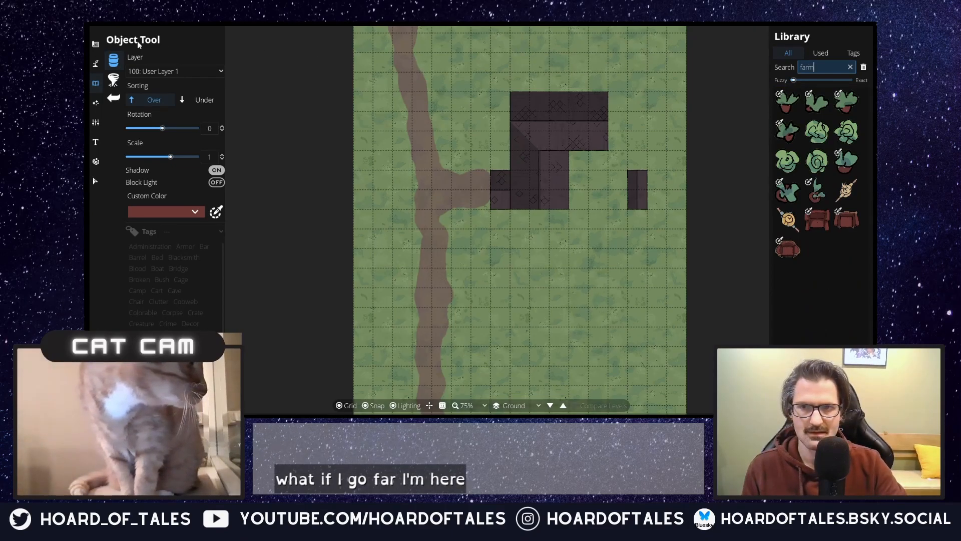
Step: Look through the Material Brush's materials and the other terrain and object tools for something suitable for a field
click(95, 63)
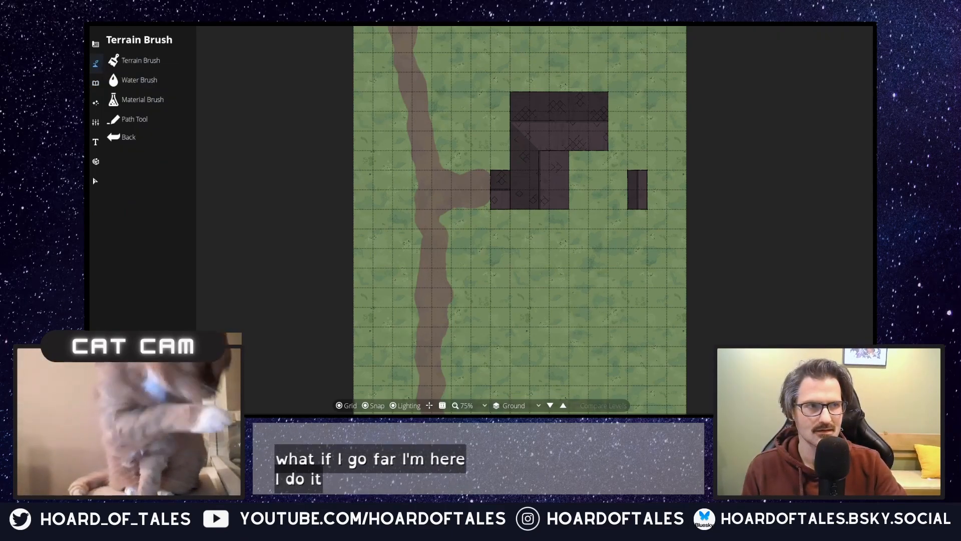
click(136, 99)
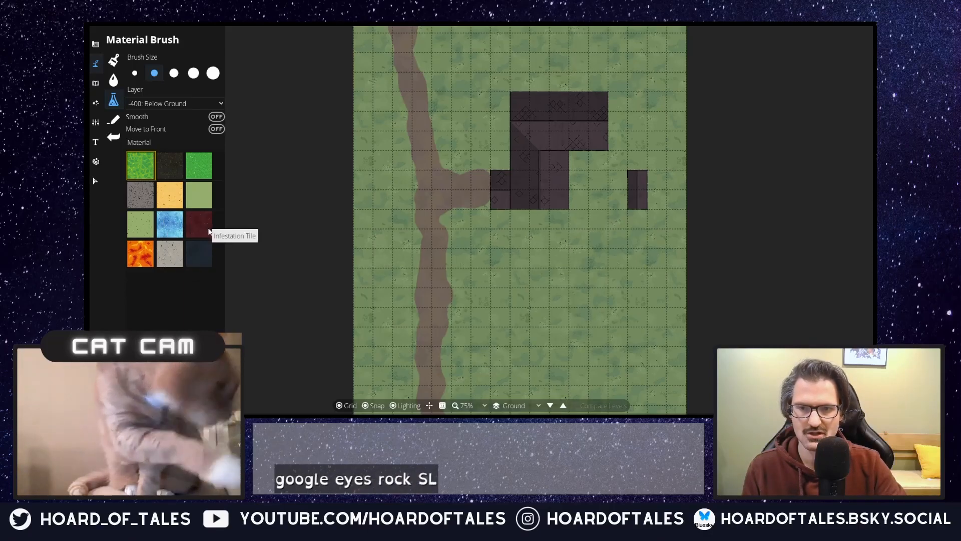
click(96, 83)
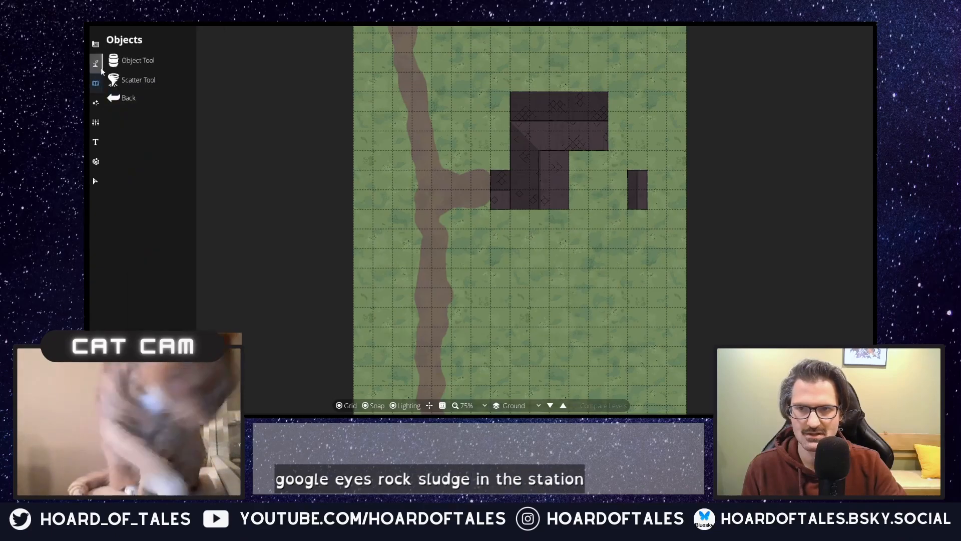
click(130, 60)
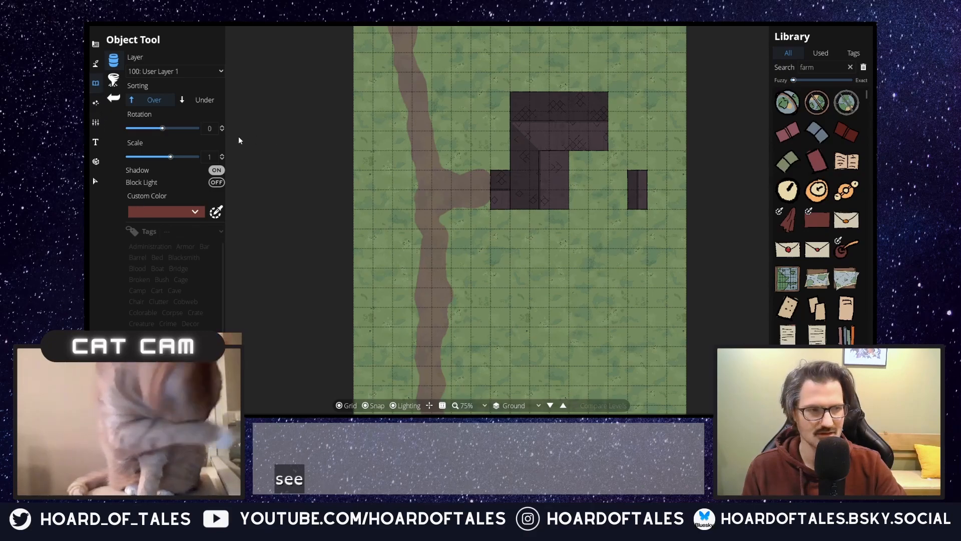
click(96, 63)
click(126, 103)
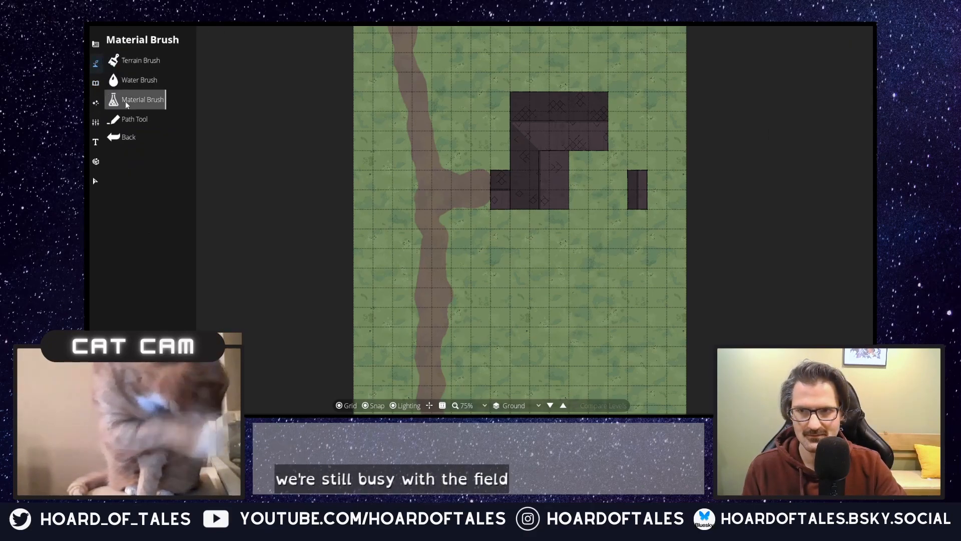
click(95, 82)
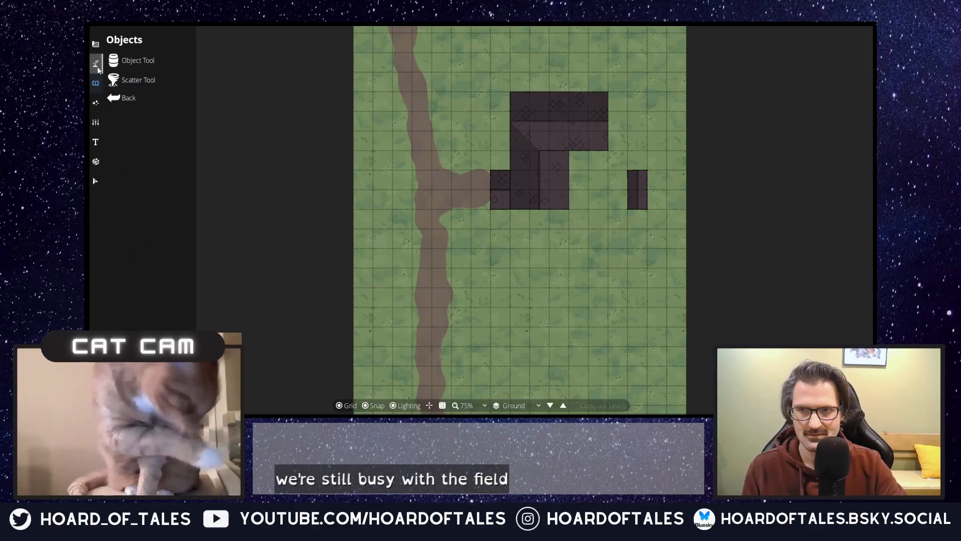
click(96, 64)
click(125, 82)
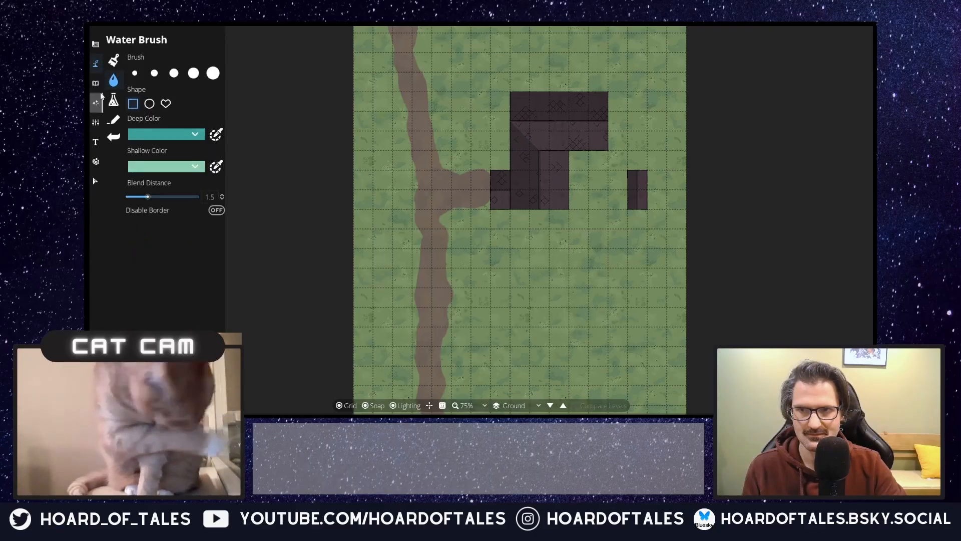
Step: Paint a large Terrain Sand field filling the map's southeast corner, enlarging the brush to size 4 for most of it
click(115, 62)
scroll(157, 288, down, 1)
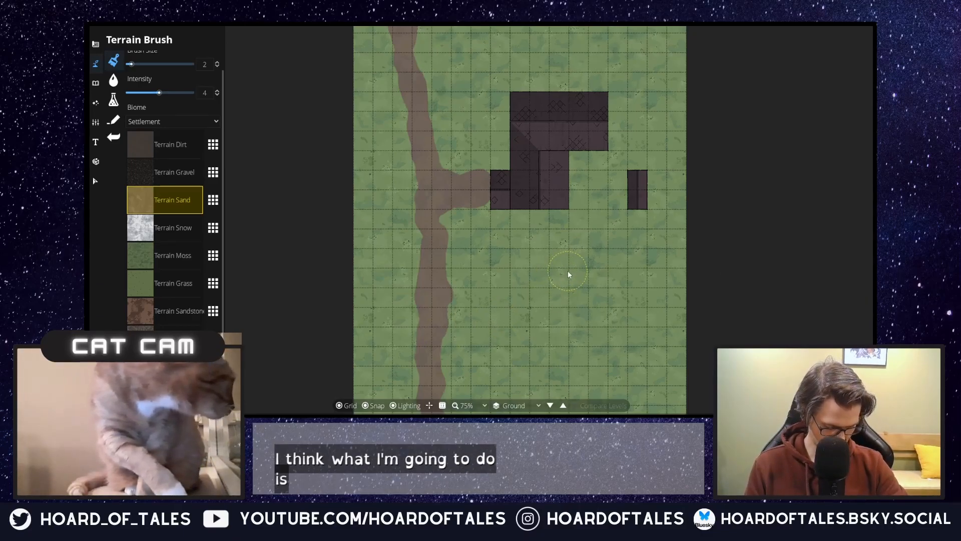
click(510, 269)
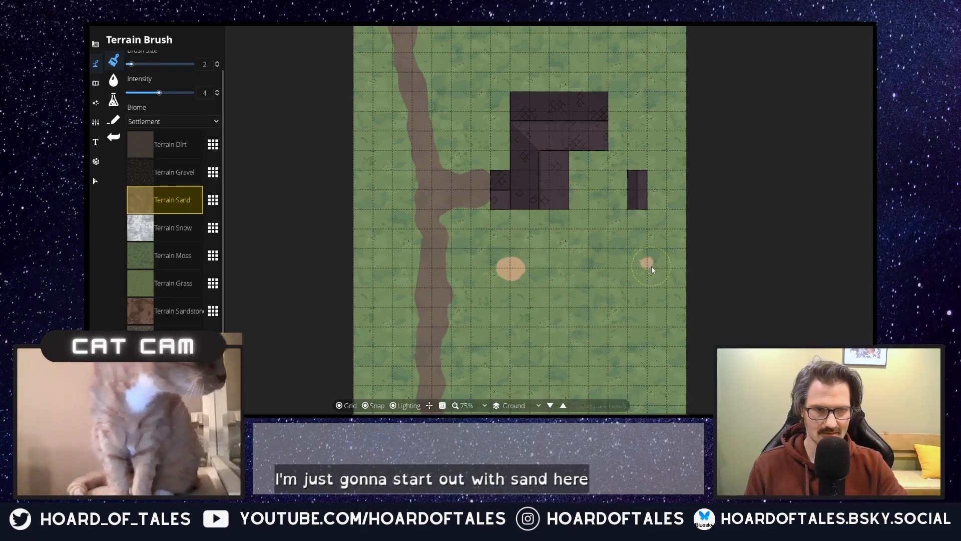
drag(659, 272, 669, 274)
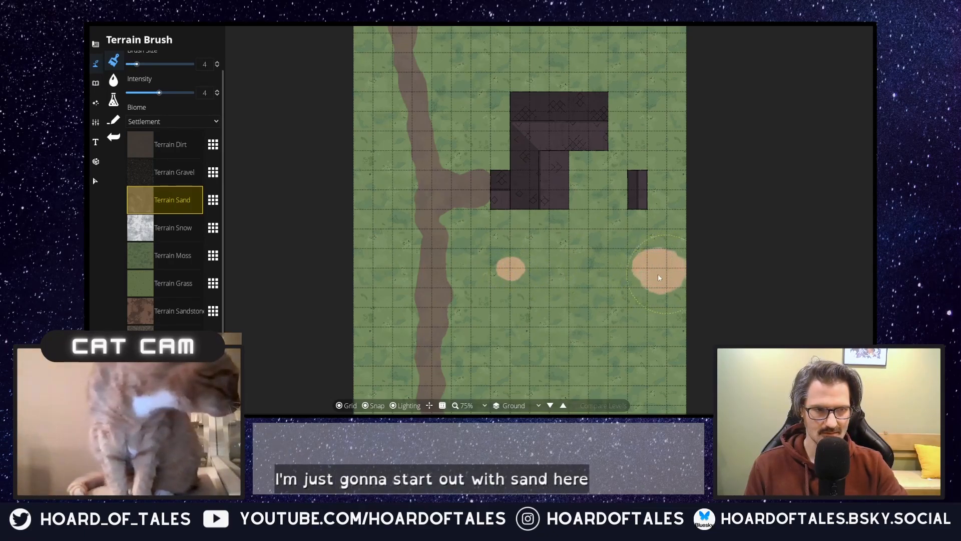
mouse_move(556, 284)
mouse_down()
mouse_move(528, 282)
mouse_move(666, 279)
mouse_move(536, 297)
mouse_up()
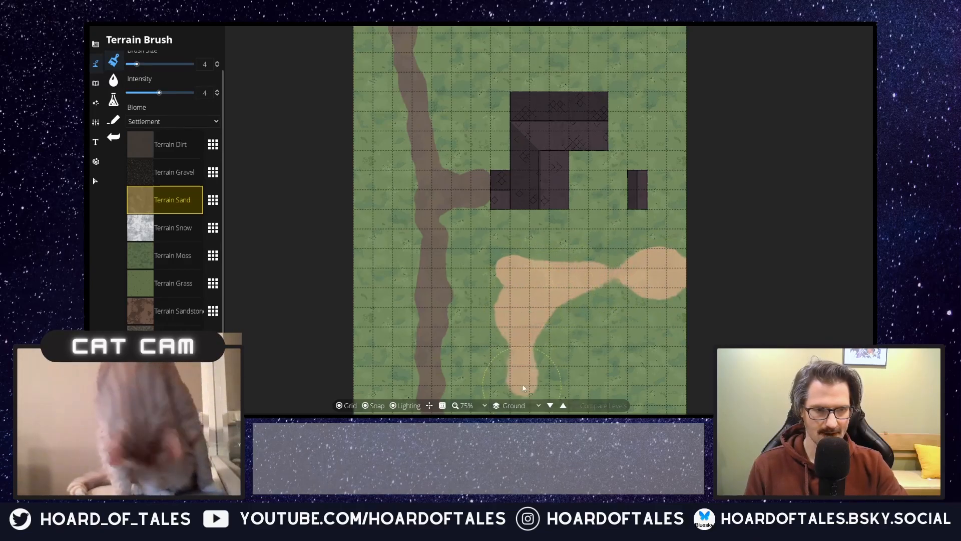
drag(572, 358, 566, 239)
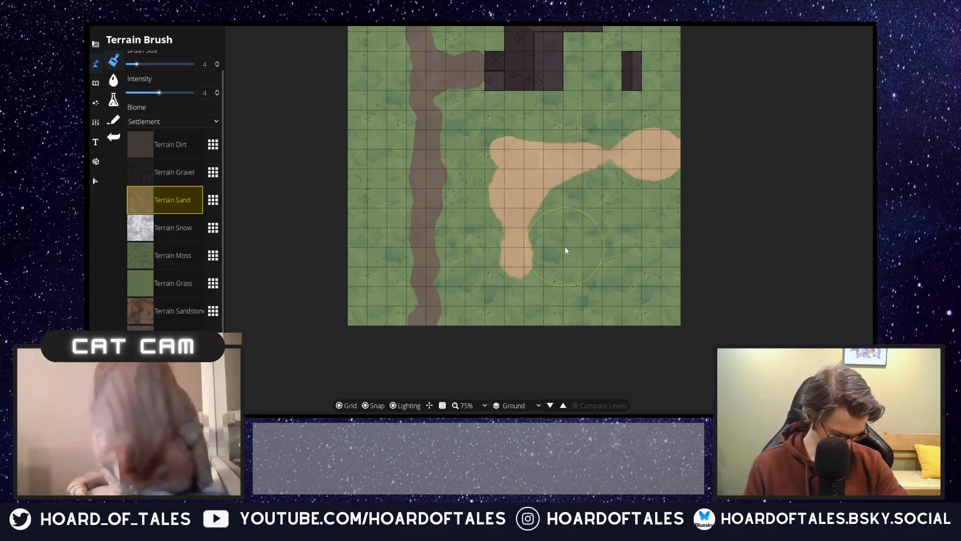
mouse_move(503, 259)
mouse_down()
mouse_move(513, 296)
mouse_move(522, 293)
mouse_up()
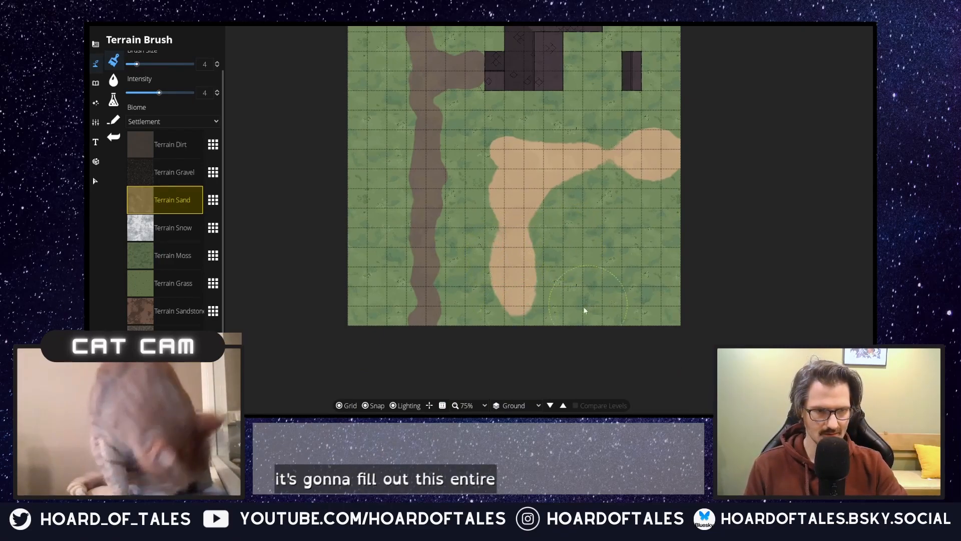
drag(572, 314, 662, 307)
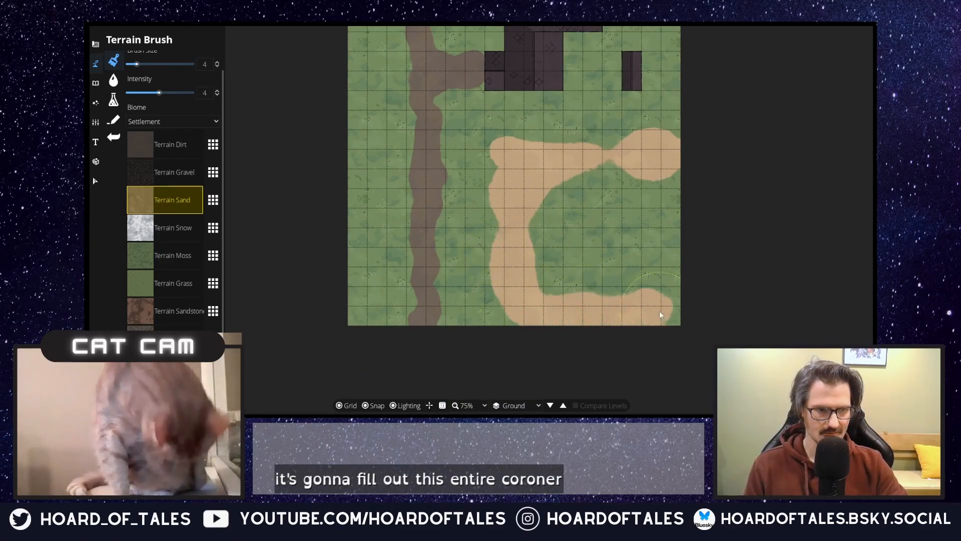
mouse_move(568, 257)
mouse_down()
mouse_move(565, 209)
mouse_move(532, 241)
mouse_move(570, 235)
mouse_move(569, 193)
mouse_move(580, 263)
mouse_move(600, 201)
mouse_move(602, 211)
mouse_move(666, 227)
mouse_move(640, 279)
mouse_move(629, 276)
mouse_move(664, 256)
mouse_move(568, 285)
mouse_move(646, 313)
mouse_up()
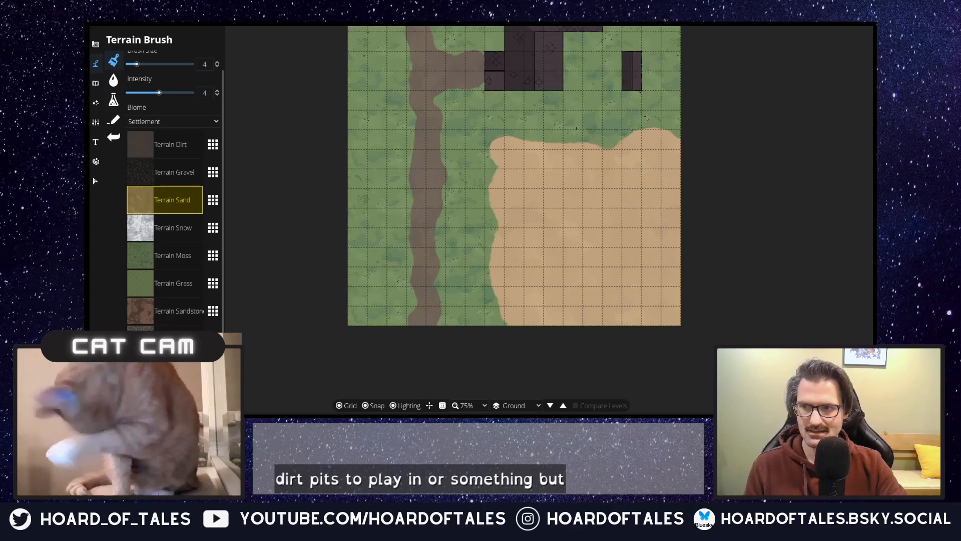
Step: Search the object library for "chimney" and choose the square grey stone chimney for the house
mouse_move(597, 215)
mouse_down()
mouse_move(552, 380)
mouse_move(572, 320)
mouse_up()
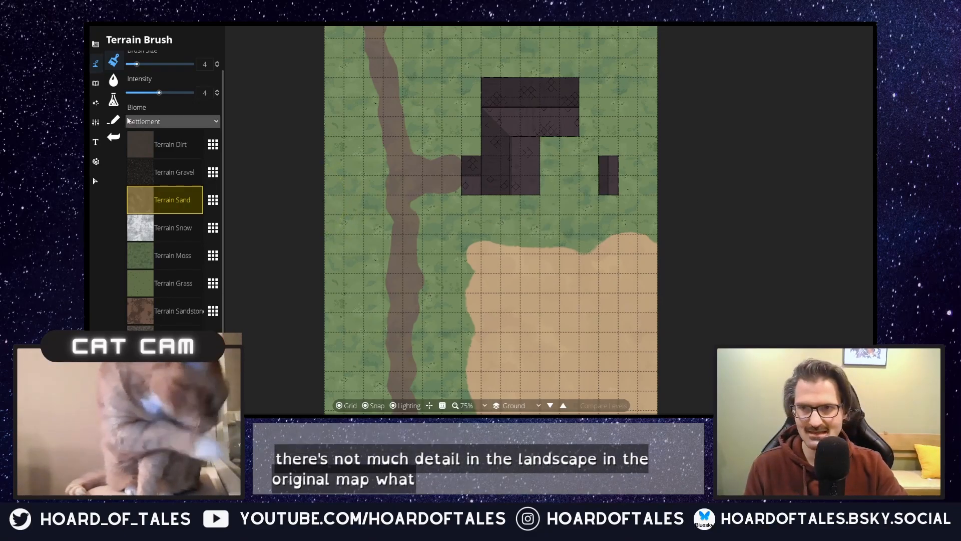
click(96, 82)
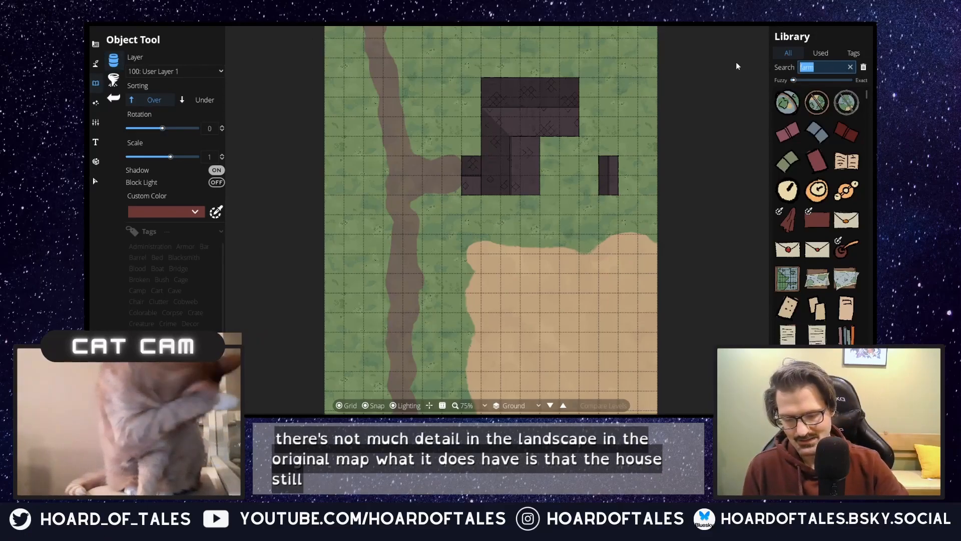
text(chimney)
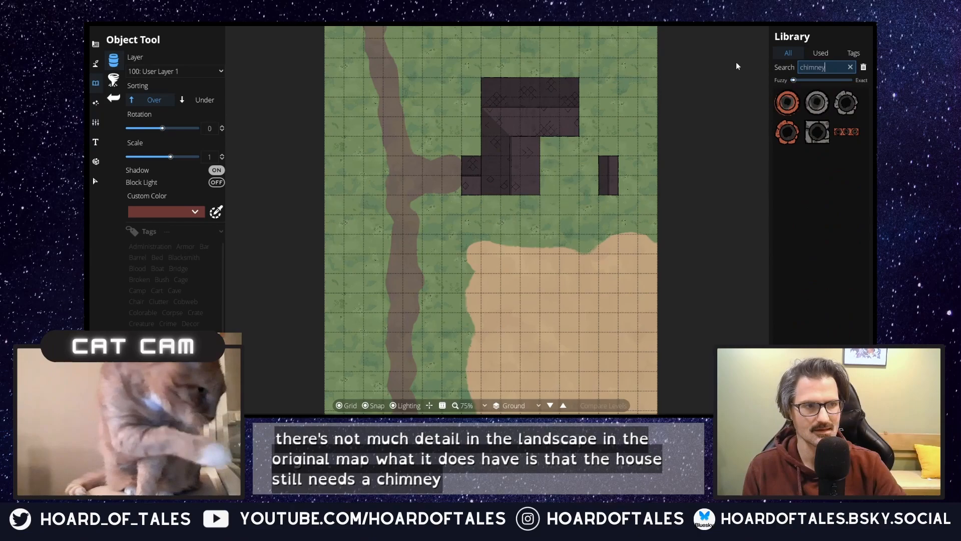
click(846, 132)
scroll(585, 112, up, 7)
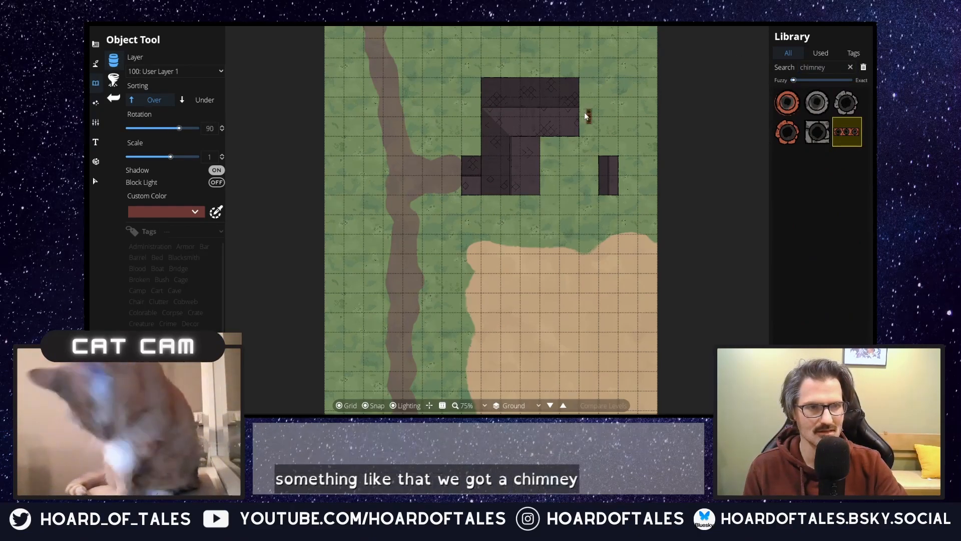
click(817, 132)
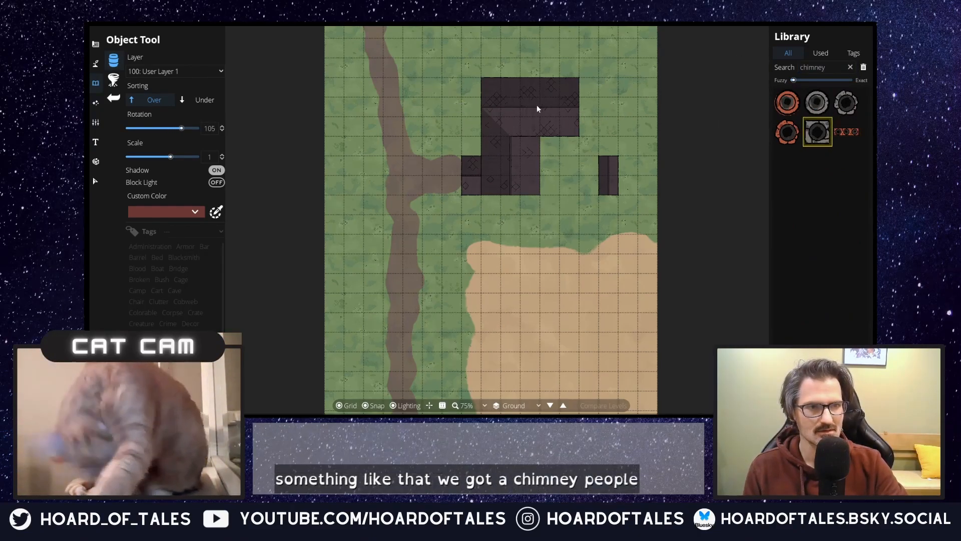
Step: Place two chimneys rotated 90 degrees on the 900: Above Roofs layer, one on each wing's roof ridge
click(191, 71)
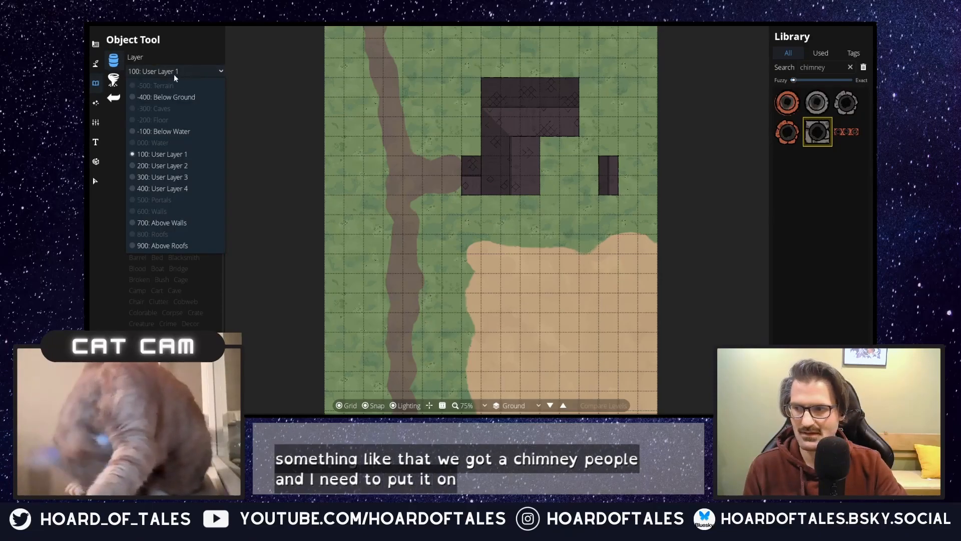
click(175, 246)
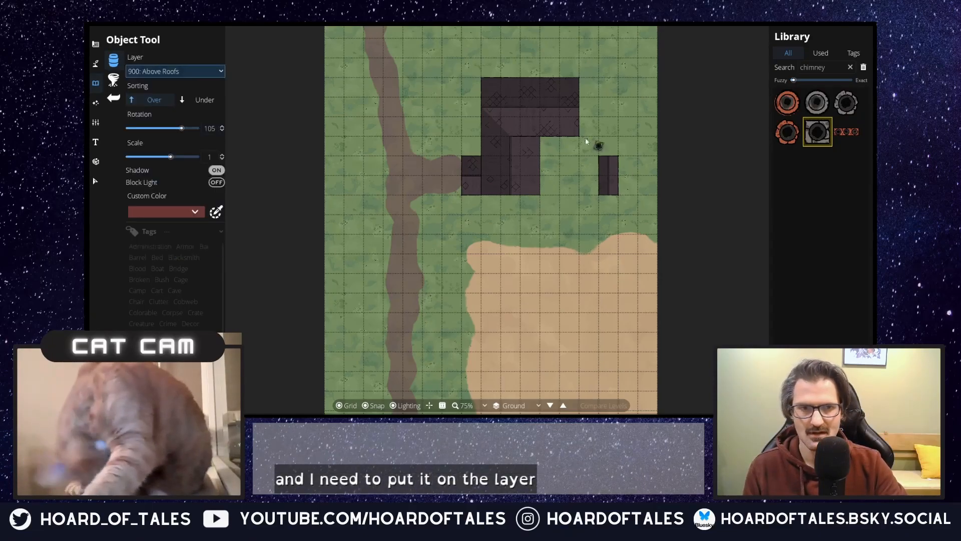
scroll(562, 111, down, 1)
click(562, 111)
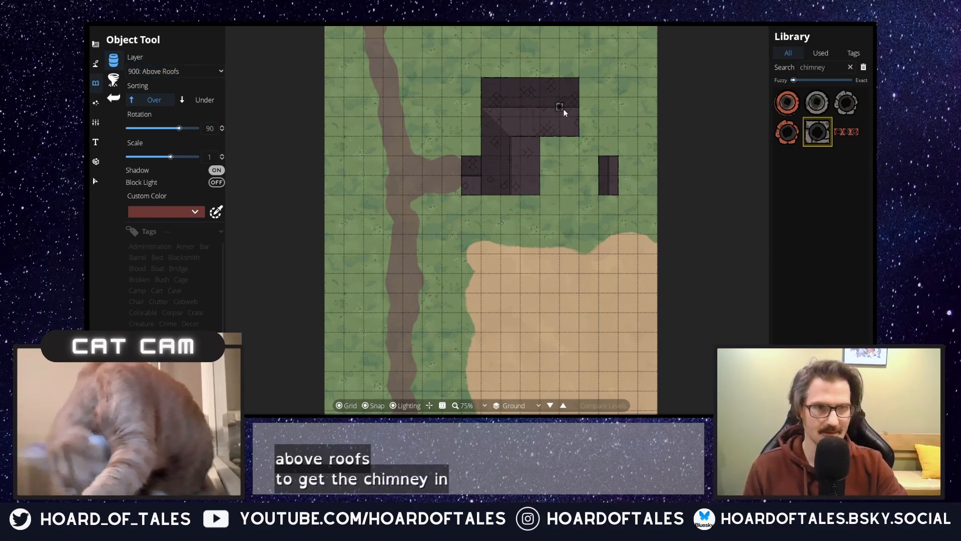
click(513, 176)
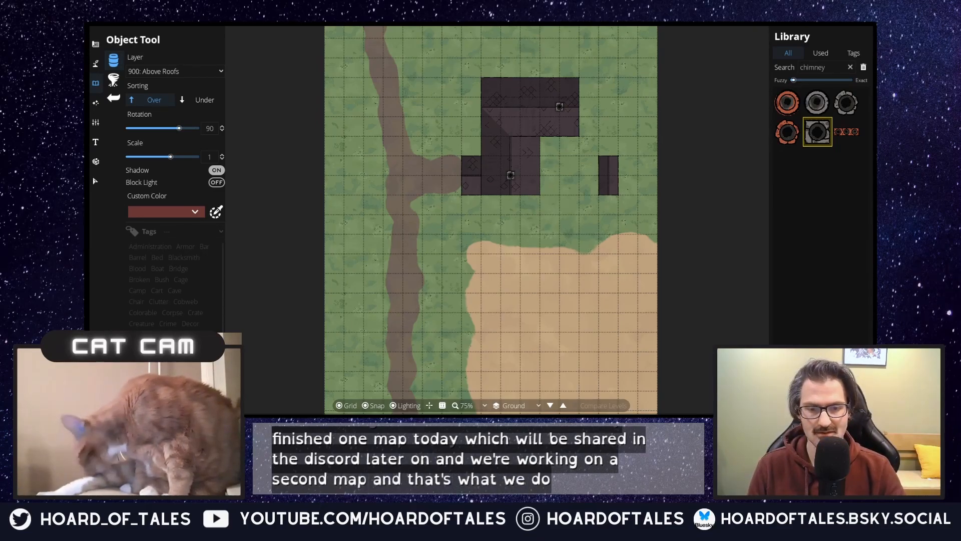
Step: Paint a light green grass strip between the road and the sand field using the Material Brush on the -400: Below Ground layer
drag(582, 224, 596, 300)
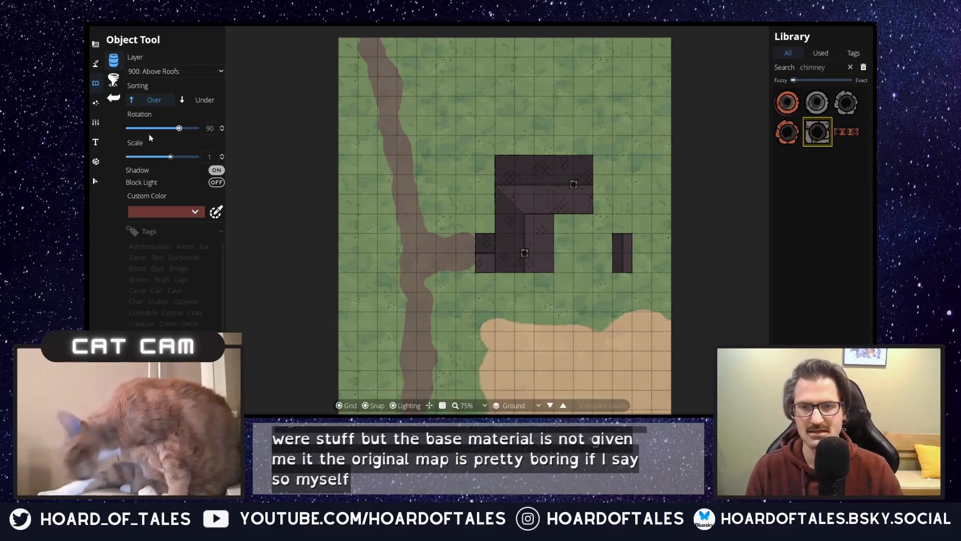
click(96, 67)
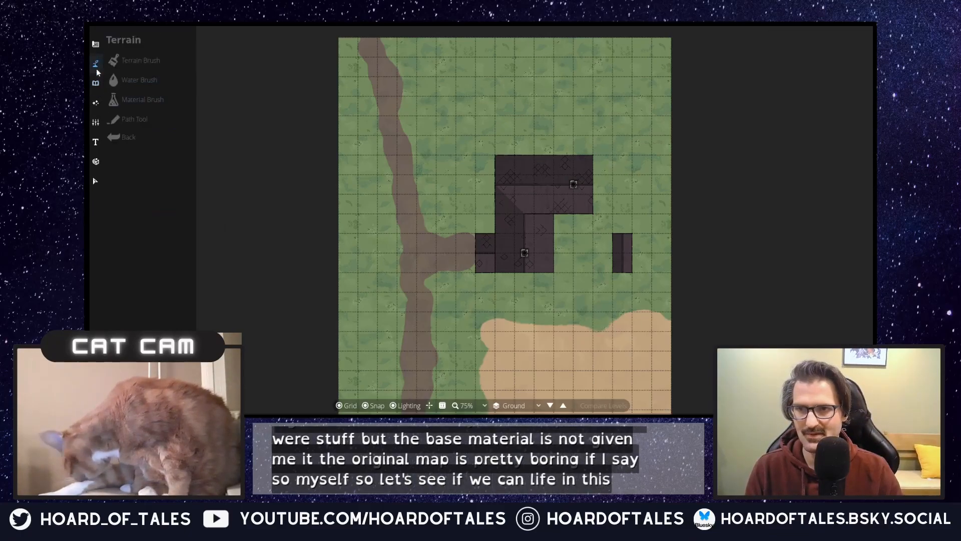
click(147, 104)
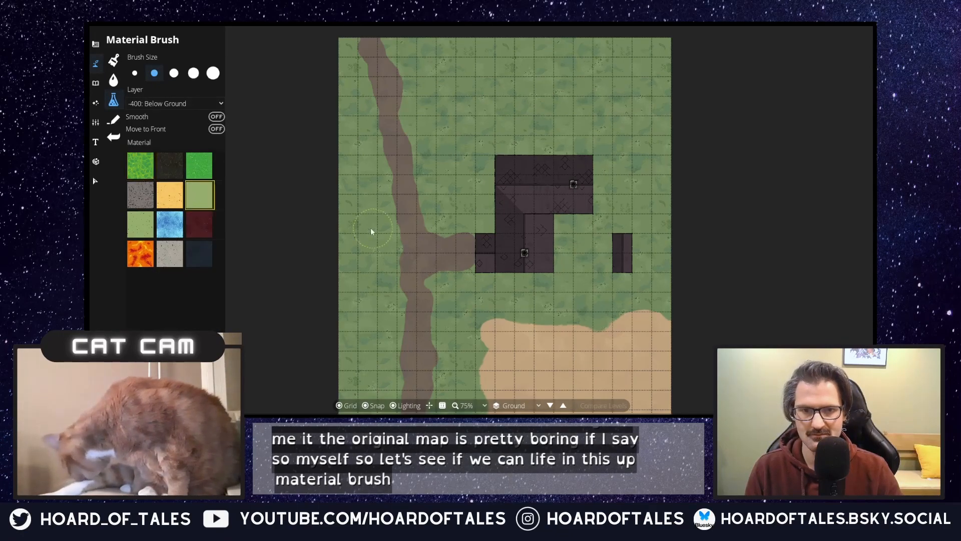
mouse_move(453, 358)
mouse_down()
mouse_move(466, 353)
mouse_move(479, 376)
mouse_move(518, 248)
mouse_up()
drag(484, 283, 467, 302)
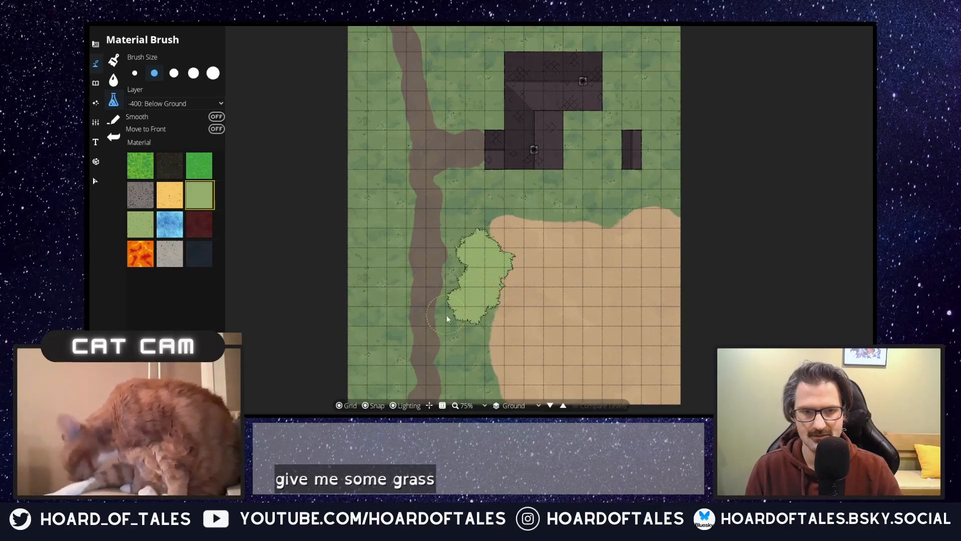
mouse_move(478, 343)
mouse_down()
mouse_move(487, 324)
mouse_move(463, 352)
mouse_move(463, 382)
mouse_move(483, 397)
mouse_up()
mouse_move(488, 264)
mouse_down()
mouse_move(465, 338)
mouse_move(462, 328)
mouse_move(494, 355)
mouse_up()
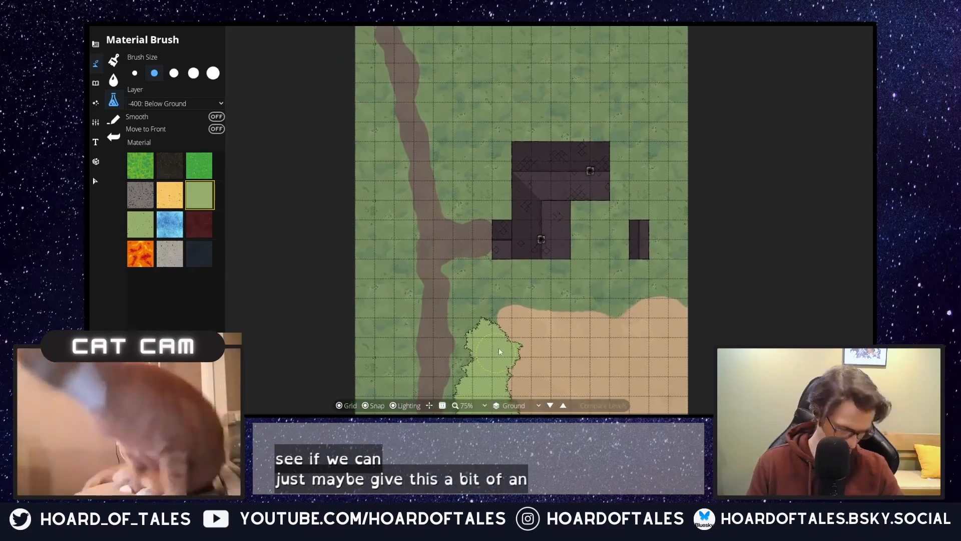
Step: Paint the same light green grass between the road and the house, continuing north to the map's upper edge
click(500, 210)
mouse_move(471, 208)
mouse_down()
mouse_move(478, 203)
mouse_move(468, 185)
mouse_move(491, 173)
mouse_move(482, 159)
mouse_up()
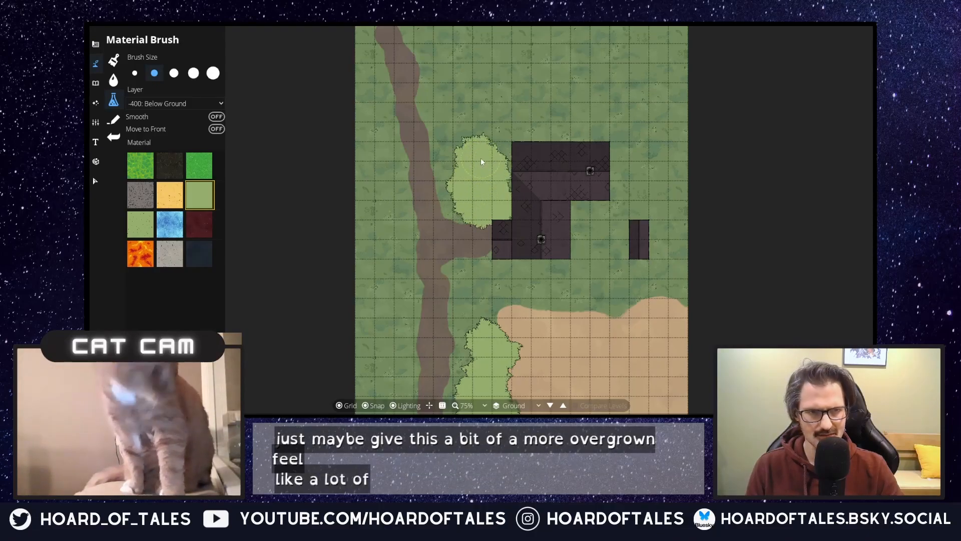
mouse_move(475, 155)
mouse_down()
mouse_move(503, 141)
mouse_move(498, 133)
mouse_move(453, 148)
mouse_move(439, 55)
mouse_move(445, 40)
mouse_move(470, 50)
mouse_move(434, 32)
mouse_move(457, 40)
mouse_up()
Step: With the largest brush size, cover the map's western side beside the road in light green grass and extend it over the field's southwest corner
key(5)
mouse_move(483, 75)
mouse_down()
mouse_move(516, 93)
mouse_move(530, 75)
mouse_move(531, 33)
mouse_move(583, 44)
mouse_move(575, 49)
mouse_move(598, 60)
mouse_move(543, 83)
mouse_move(473, 40)
mouse_move(536, 106)
mouse_move(596, 95)
mouse_move(370, 126)
mouse_move(351, 166)
mouse_move(338, 114)
mouse_move(345, 95)
mouse_up()
mouse_move(381, 233)
mouse_down()
mouse_move(367, 109)
mouse_move(332, 196)
mouse_move(334, 267)
mouse_up()
drag(334, 341, 345, 355)
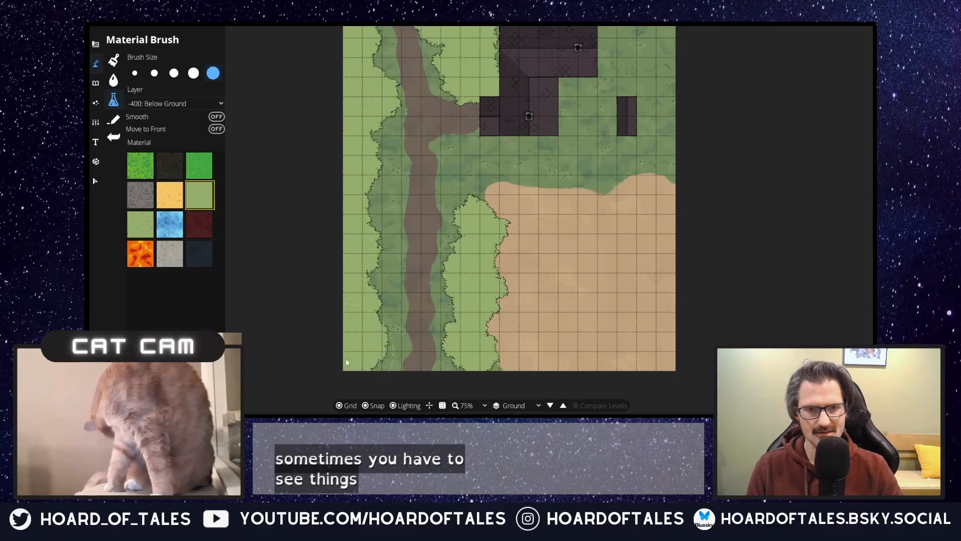
drag(524, 393, 504, 379)
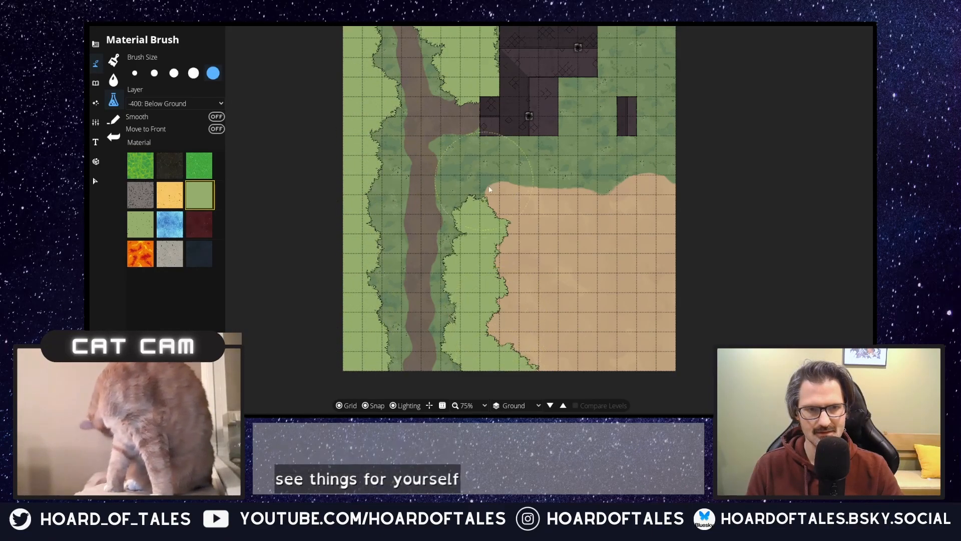
Step: Paint light green grass along the sand field's northern edge and across the map's northeast corner, closing the narrow gap north of the house
mouse_move(494, 189)
mouse_down()
mouse_move(486, 191)
mouse_move(556, 171)
mouse_move(666, 180)
mouse_up()
drag(649, 141, 596, 336)
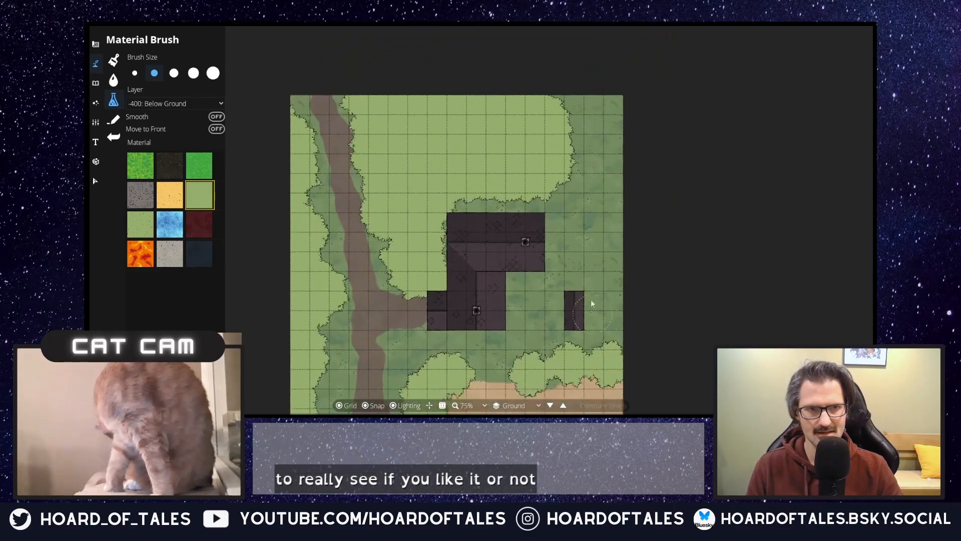
mouse_move(625, 242)
mouse_down()
mouse_move(606, 152)
mouse_move(615, 123)
mouse_move(567, 105)
mouse_move(609, 134)
mouse_move(606, 111)
mouse_up()
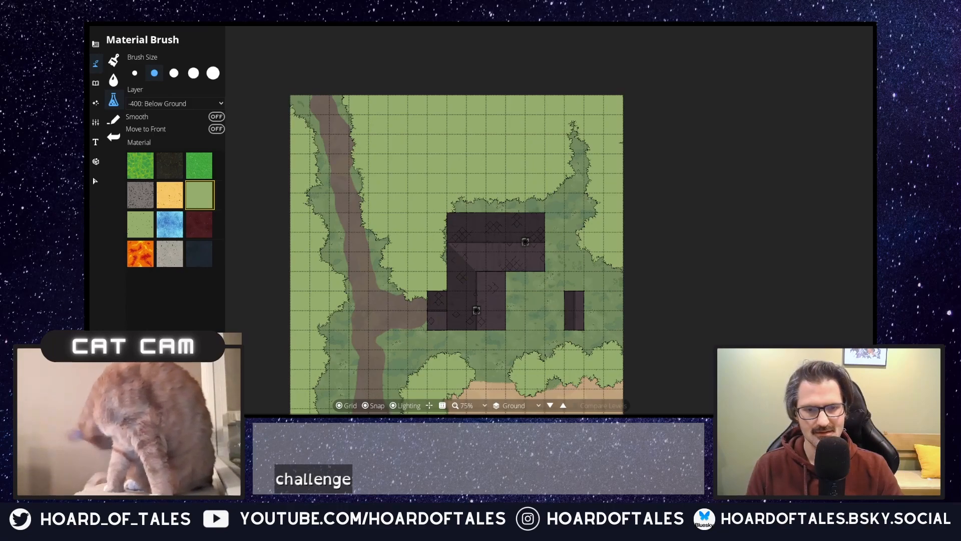
drag(585, 299, 680, 197)
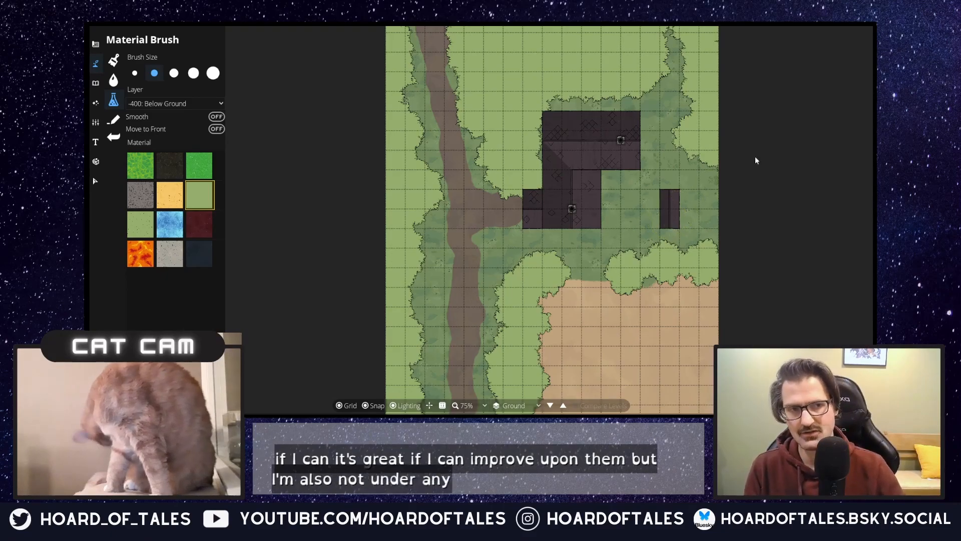
mouse_move(682, 48)
mouse_down()
mouse_move(661, 45)
mouse_move(673, 39)
mouse_move(675, 65)
mouse_up()
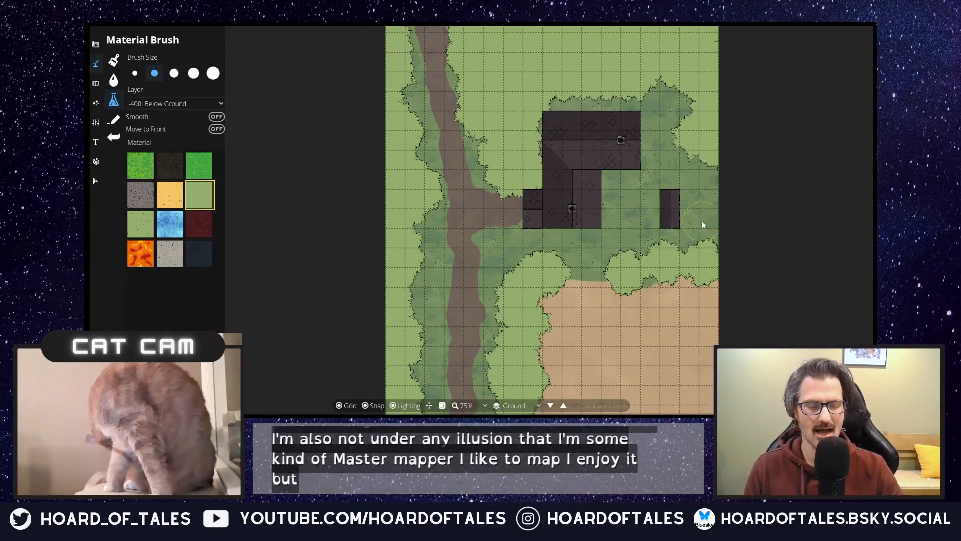
Step: Extend the light green grass strip south of the shed further over the sand field's northern edge
mouse_move(686, 238)
mouse_down()
mouse_move(702, 183)
mouse_move(671, 204)
mouse_up()
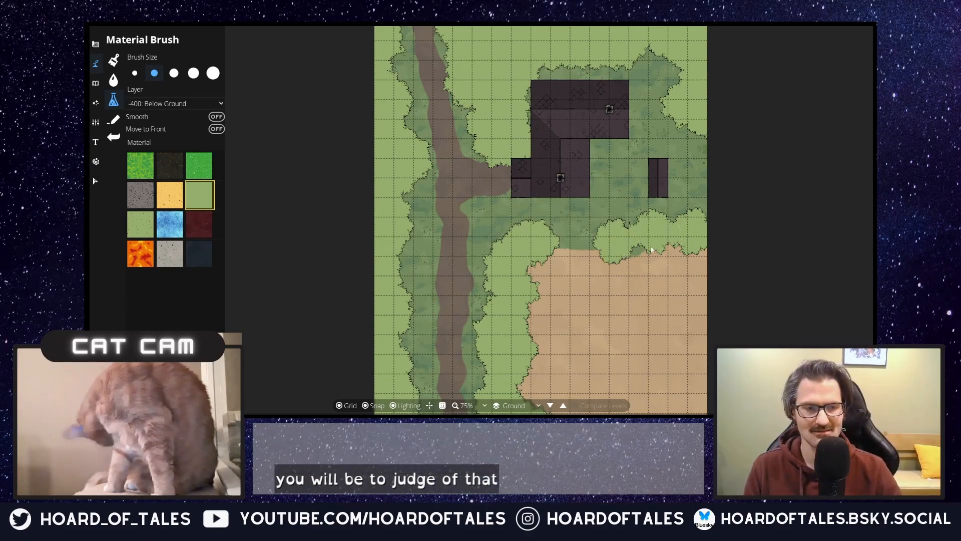
drag(578, 315, 584, 382)
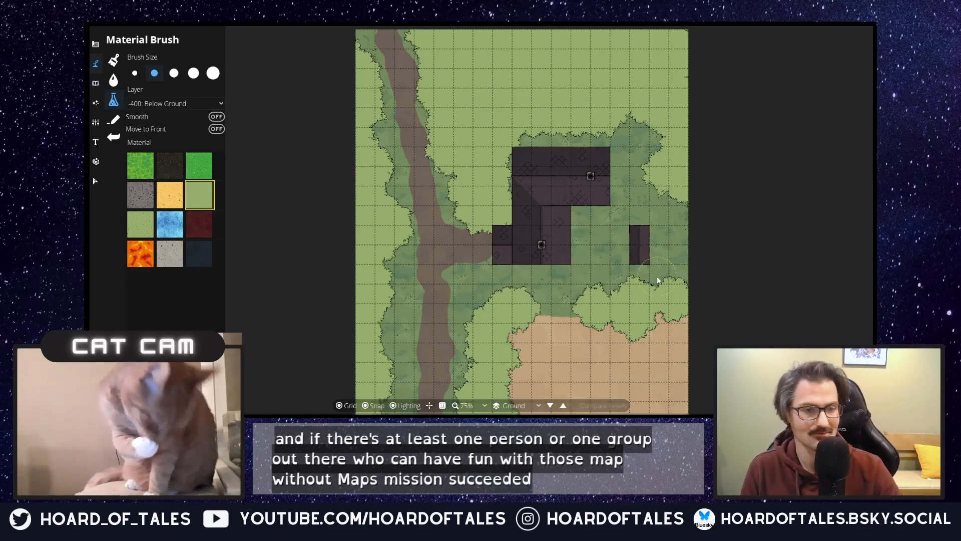
mouse_move(529, 295)
mouse_down()
mouse_move(543, 253)
mouse_move(538, 295)
mouse_up()
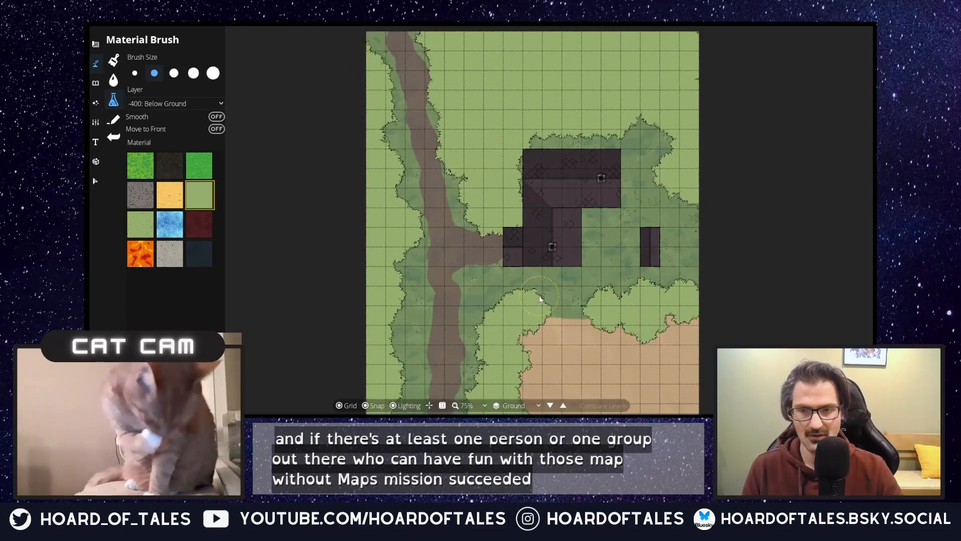
scroll(606, 262, down, 1)
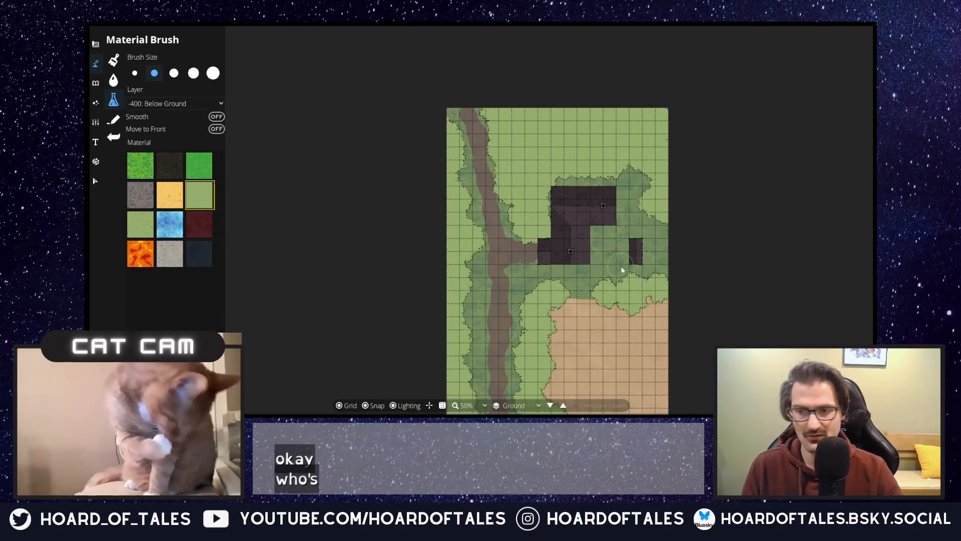
drag(618, 263, 588, 200)
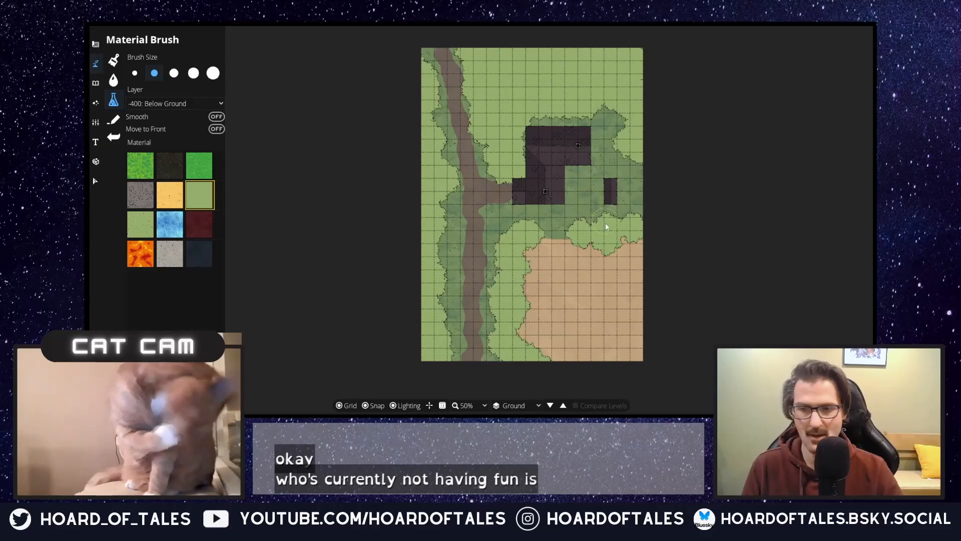
scroll(574, 222, up, 1)
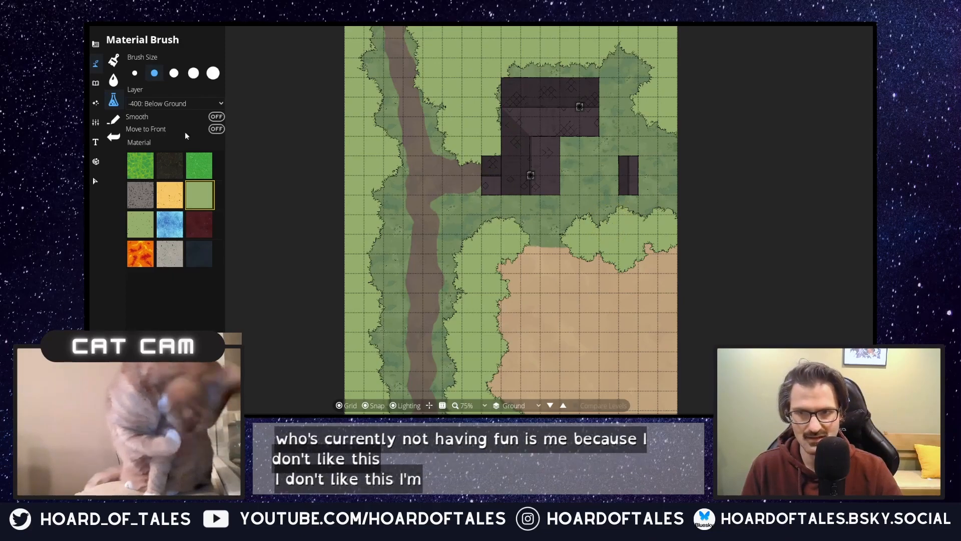
Step: Switch to the Terrain Brush with Terrain Sandstone from the Settlement biome
click(114, 60)
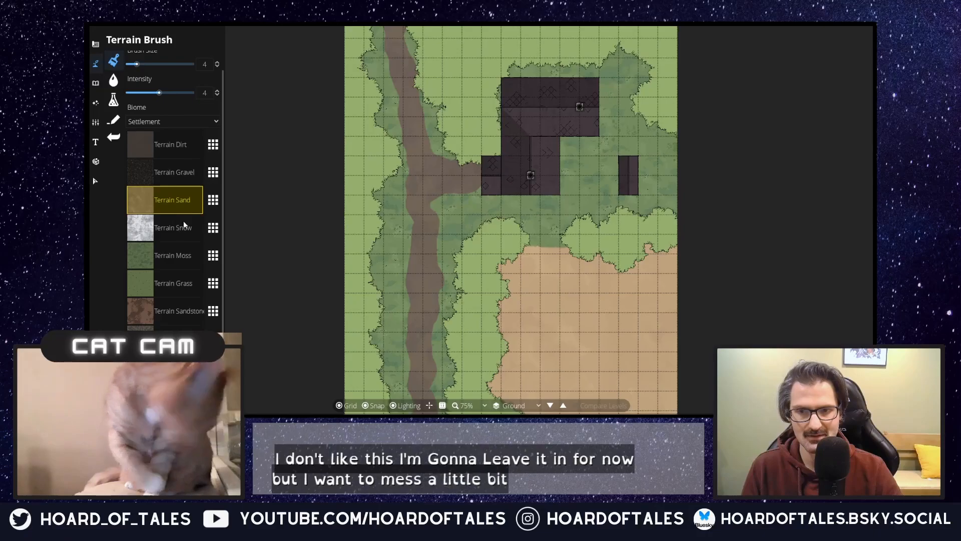
click(176, 310)
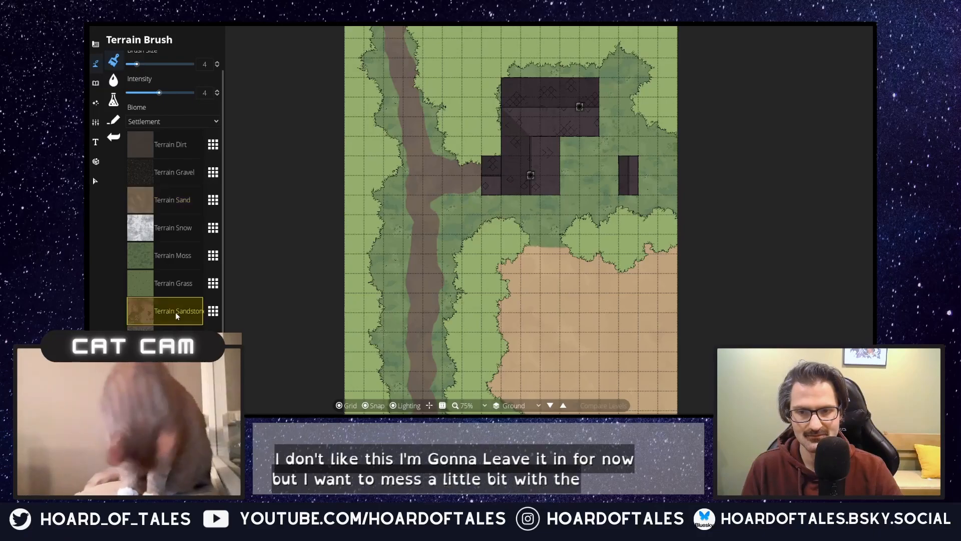
Step: Try small Terrain Sandstone dabs on the dirt road with brush size 1, and undo them
click(414, 250)
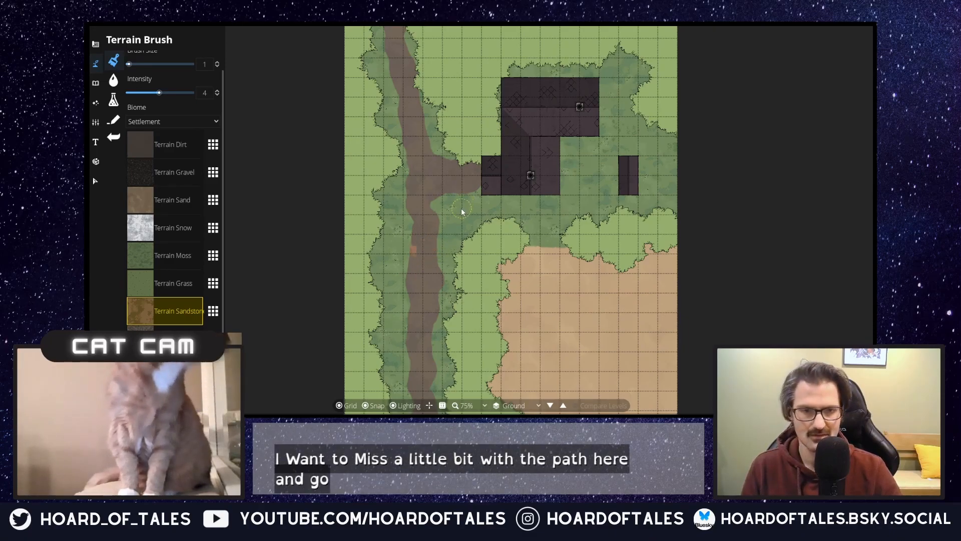
key(ctrl+z)
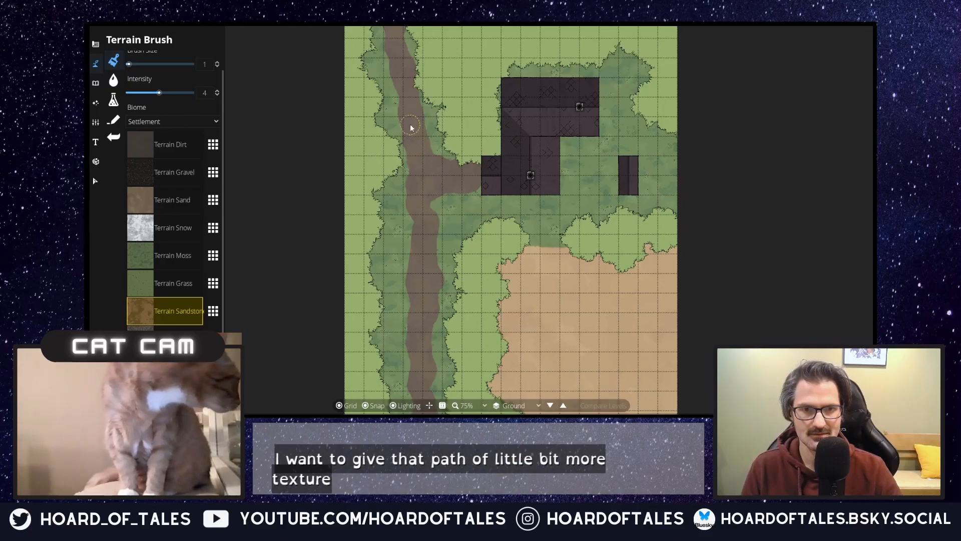
click(409, 95)
click(397, 72)
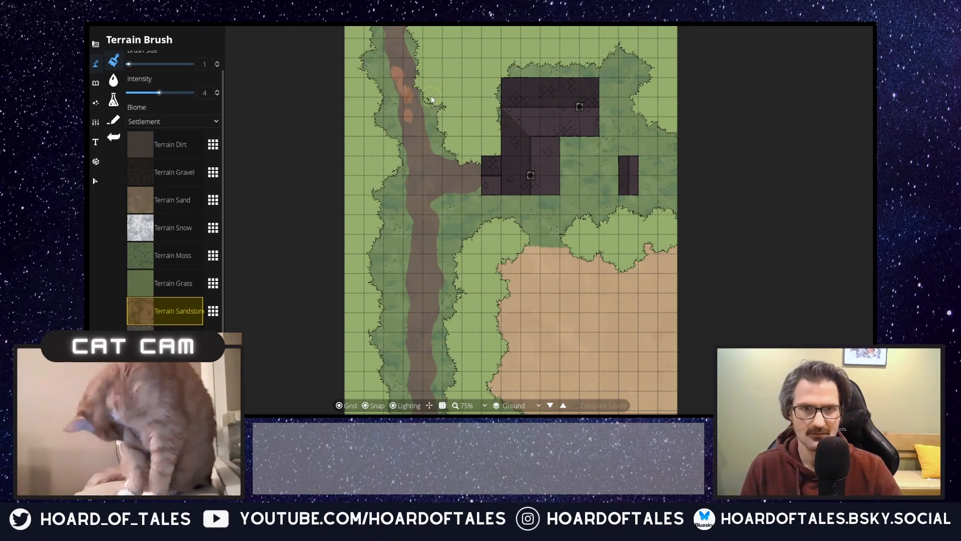
key(ctrl+z)
key(ctrl+z)
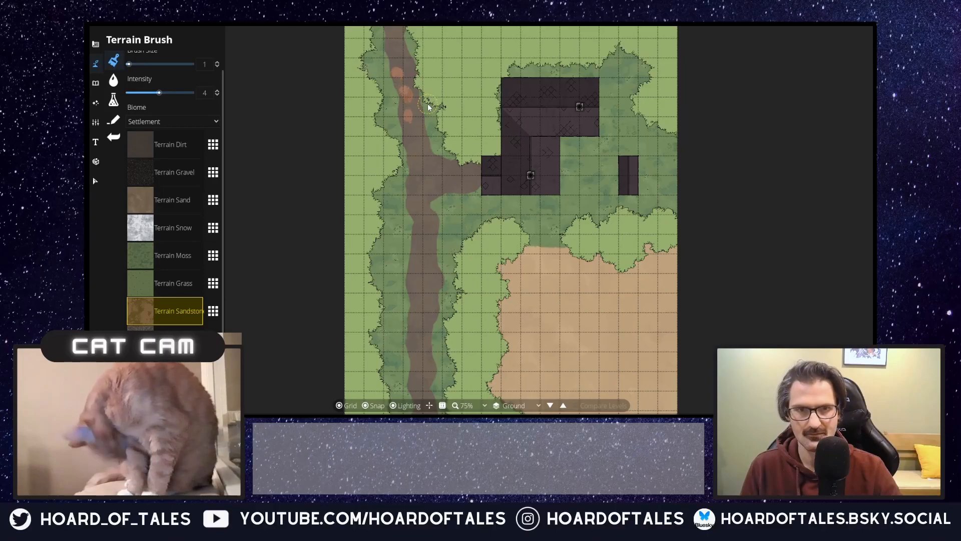
Step: Paint Terrain Sandstone over the road north of the junction and its branch to the house, using brush sizes 4 and 5 at intensity 4
scroll(419, 148, up, 4)
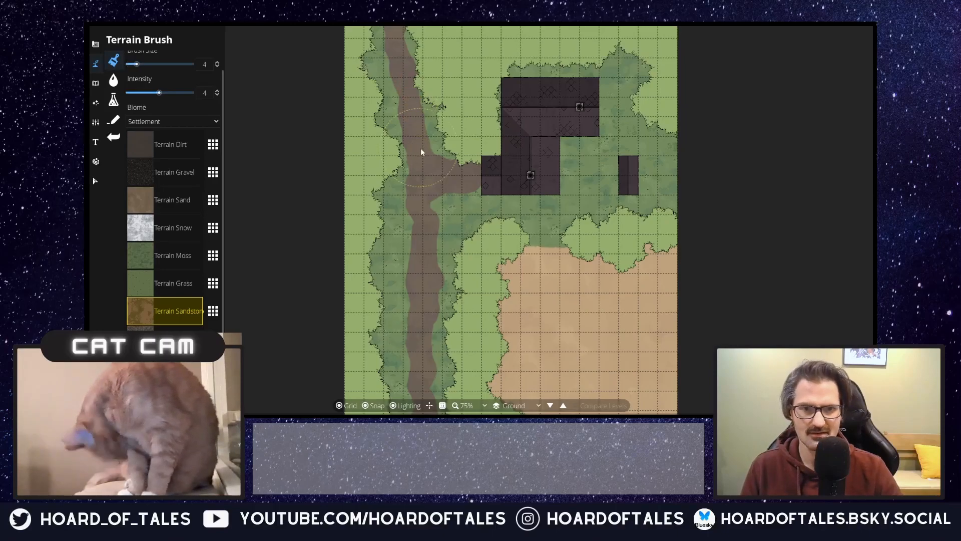
click(421, 150)
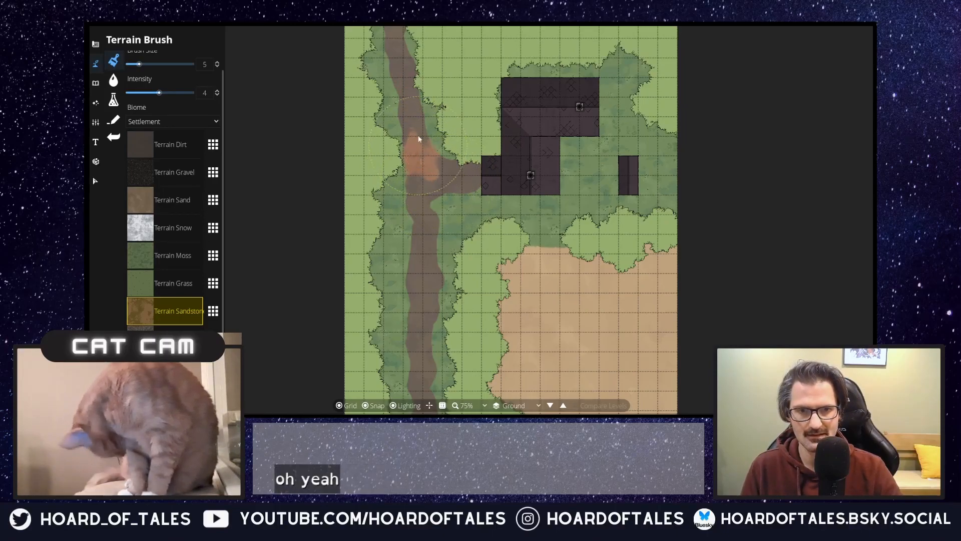
click(403, 101)
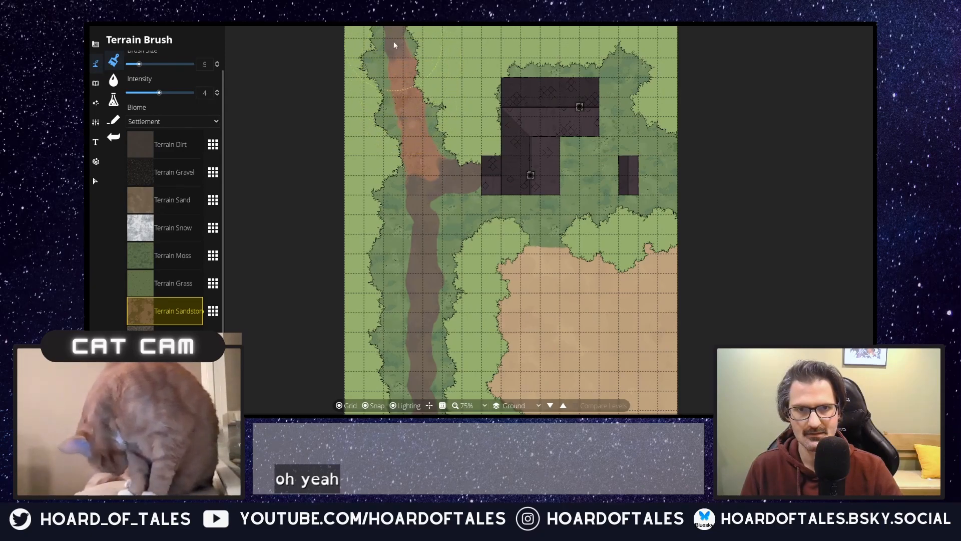
mouse_move(449, 184)
mouse_down()
mouse_move(467, 189)
mouse_move(481, 179)
mouse_move(462, 193)
mouse_up()
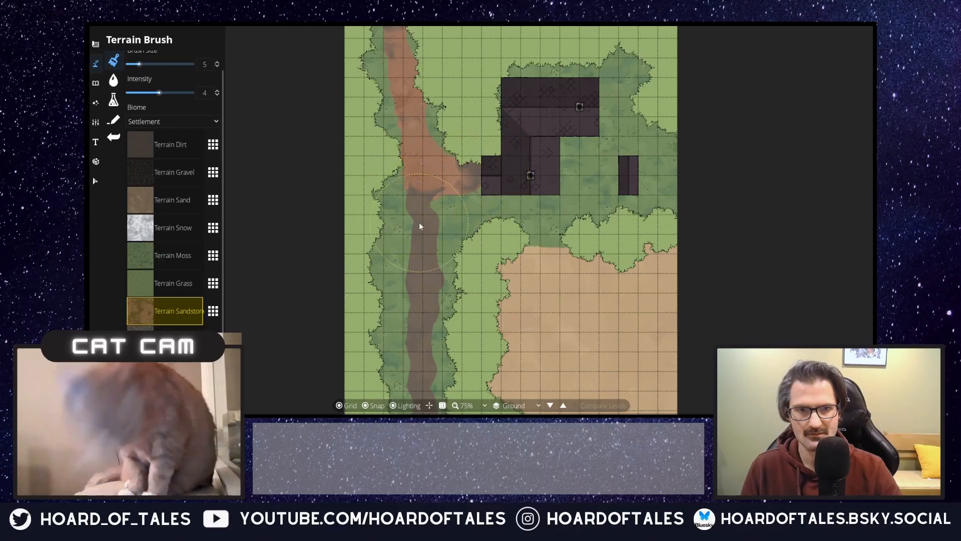
Step: Paint Terrain Sandstone down the road south of the junction to the map's edge with brush sizes 2 and 3, leaving small dirt patches
scroll(418, 217, down, 3)
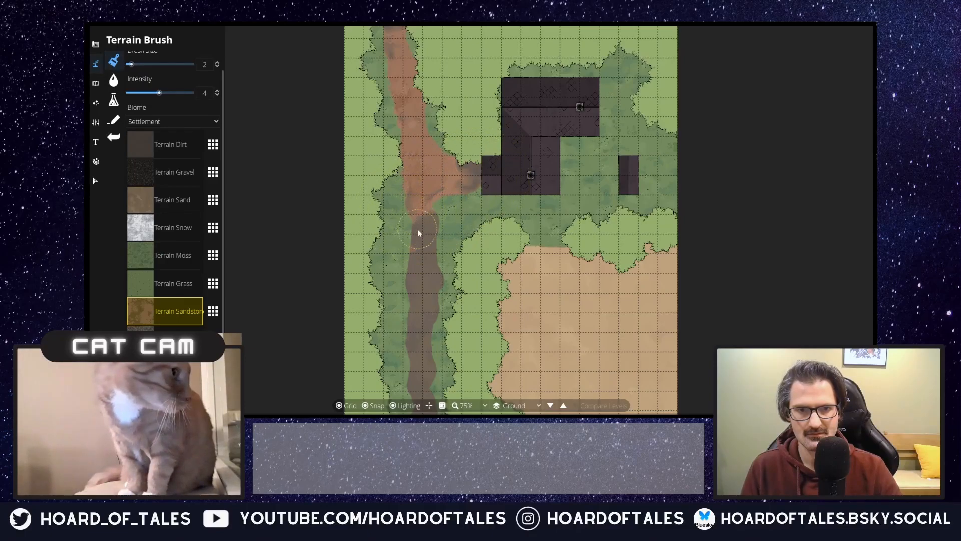
click(425, 249)
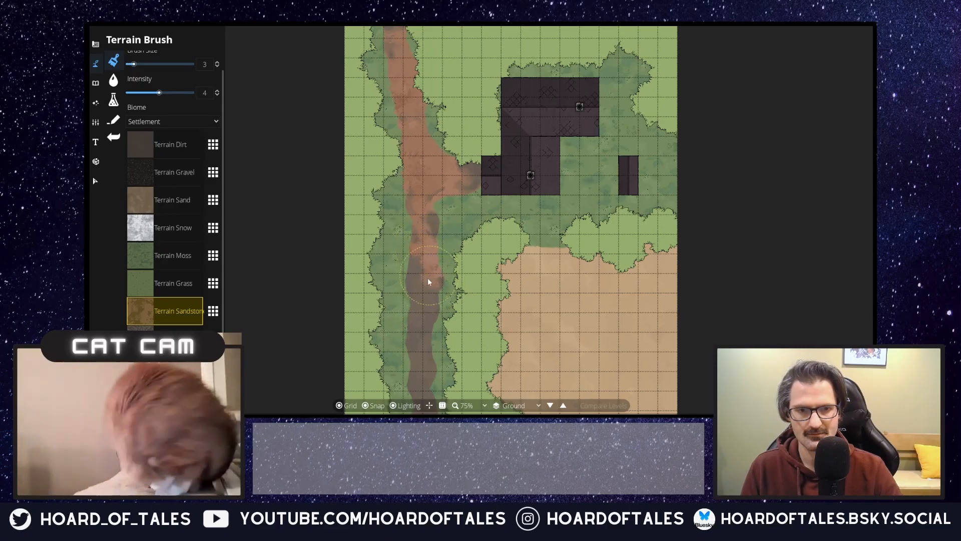
click(417, 309)
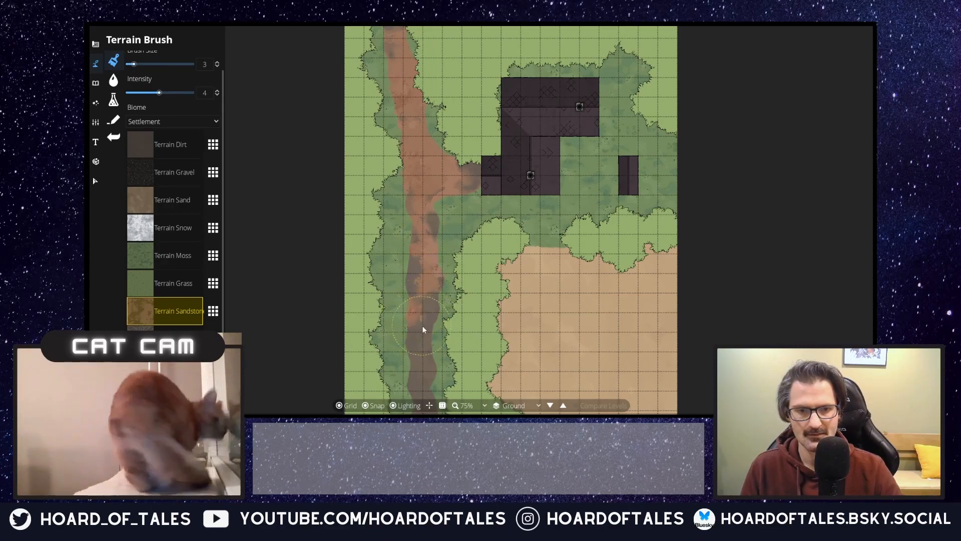
drag(427, 328, 443, 244)
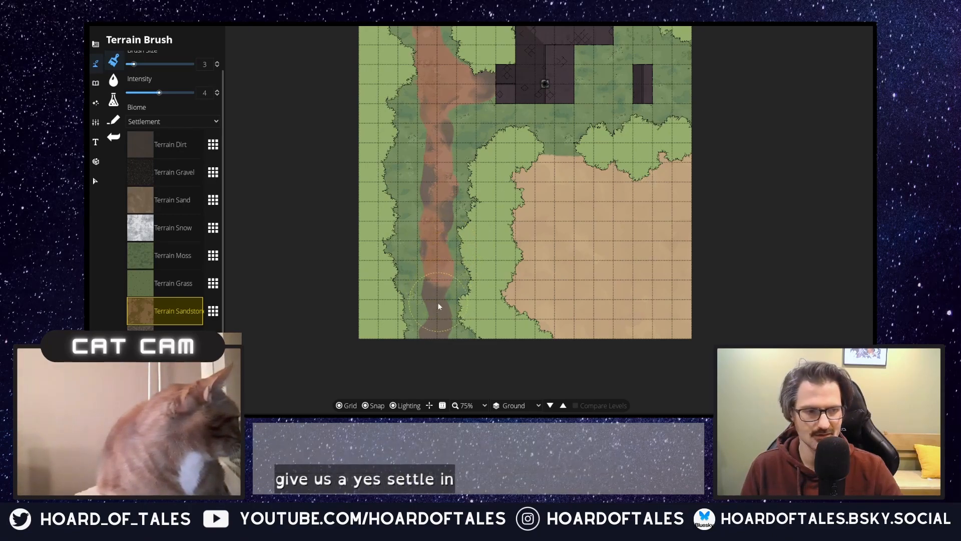
mouse_move(431, 318)
mouse_down()
mouse_move(431, 311)
mouse_move(436, 335)
mouse_move(445, 336)
mouse_up()
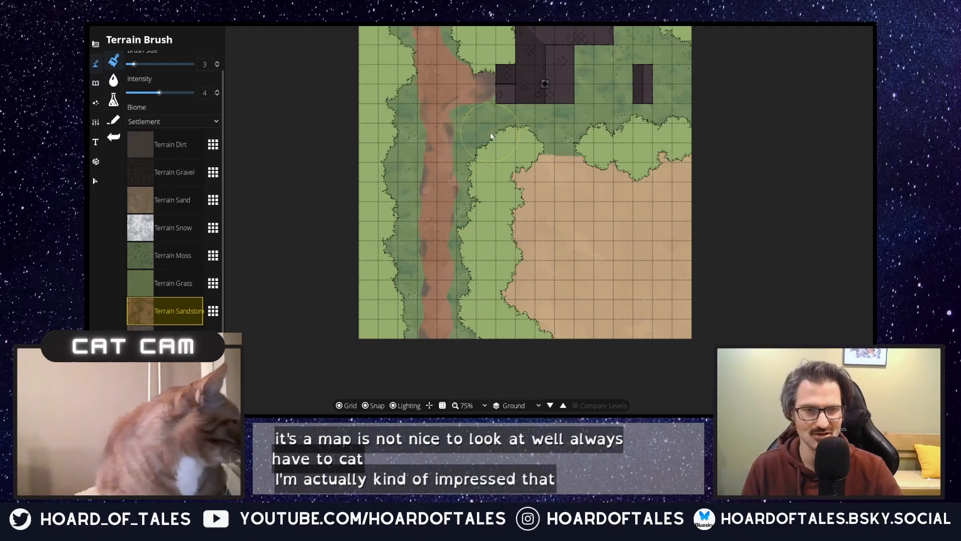
Step: Cover the road's northern end up to the map's edge with Terrain Sandstone at brush size 3, leaving a few dirt spots
drag(490, 132, 474, 248)
mouse_move(461, 198)
mouse_down()
mouse_move(420, 197)
mouse_move(425, 314)
mouse_up()
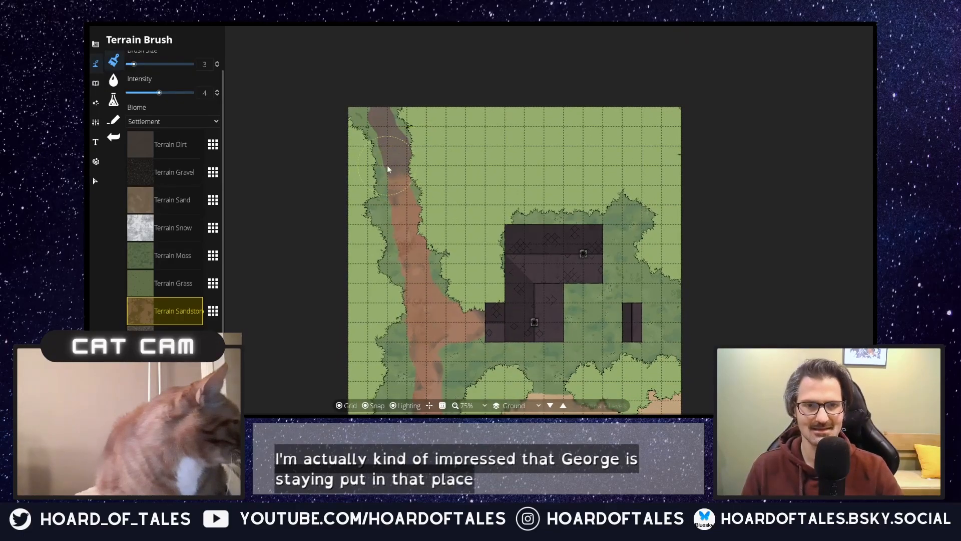
mouse_move(400, 164)
mouse_down()
mouse_move(397, 177)
mouse_move(390, 139)
mouse_up()
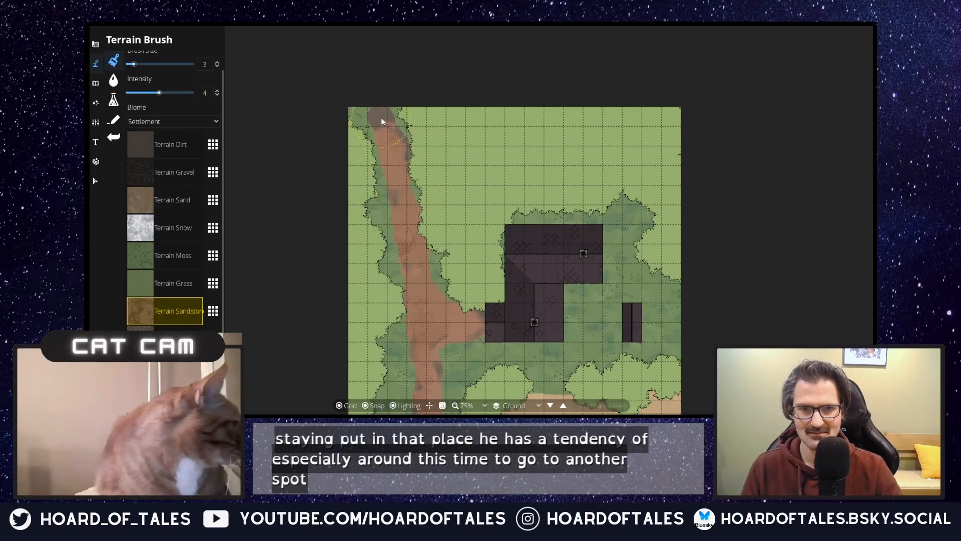
scroll(460, 258, up, 1)
mouse_move(460, 258)
mouse_down()
mouse_move(457, 101)
mouse_move(458, 130)
mouse_up()
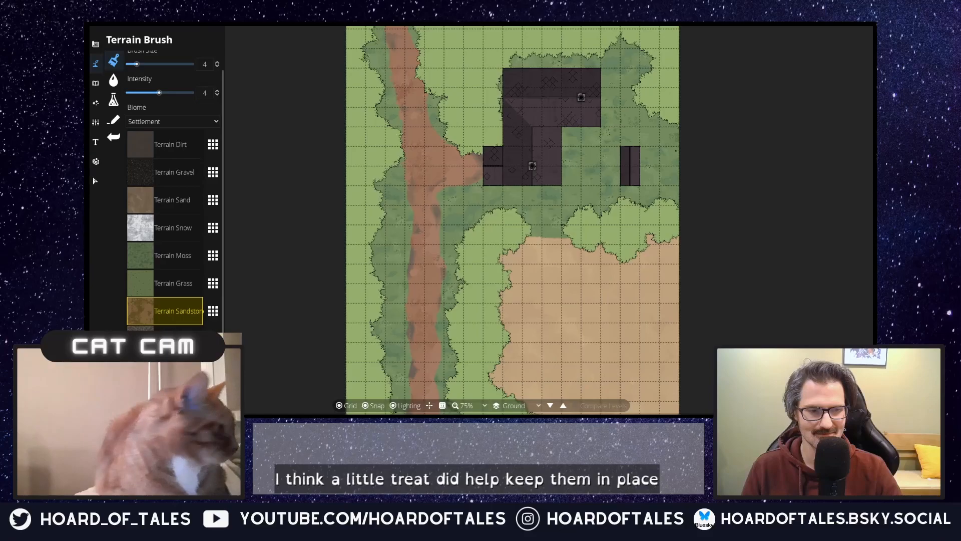
drag(449, 247, 504, 397)
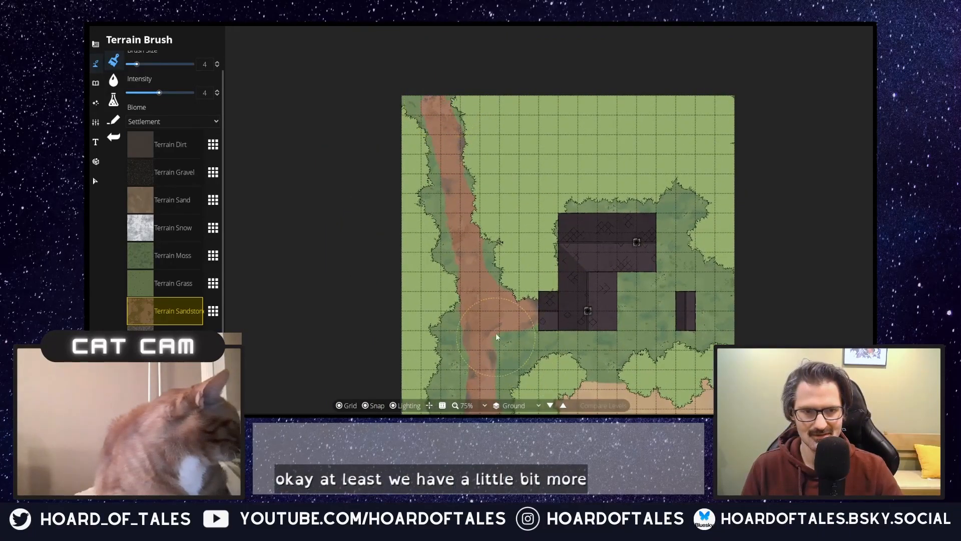
drag(497, 341, 486, 230)
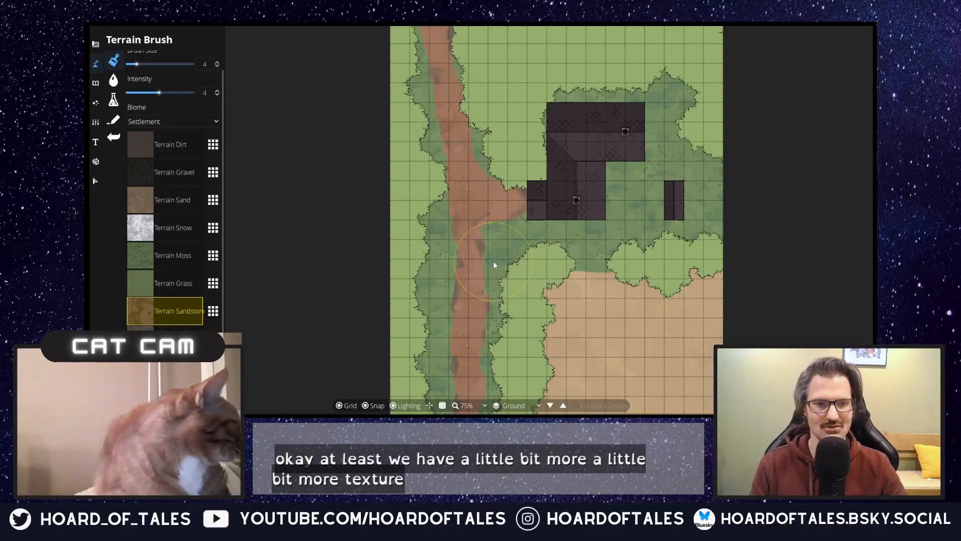
Step: Try blending Terrain Grass into the road's edge just south of the house branch, and undo the dabs
click(173, 276)
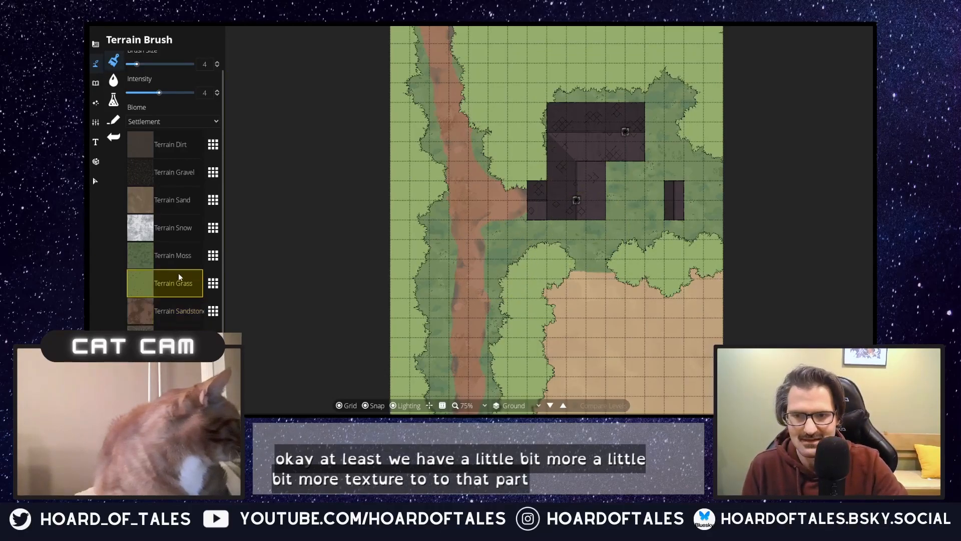
drag(434, 273, 443, 242)
key(ctrl+z)
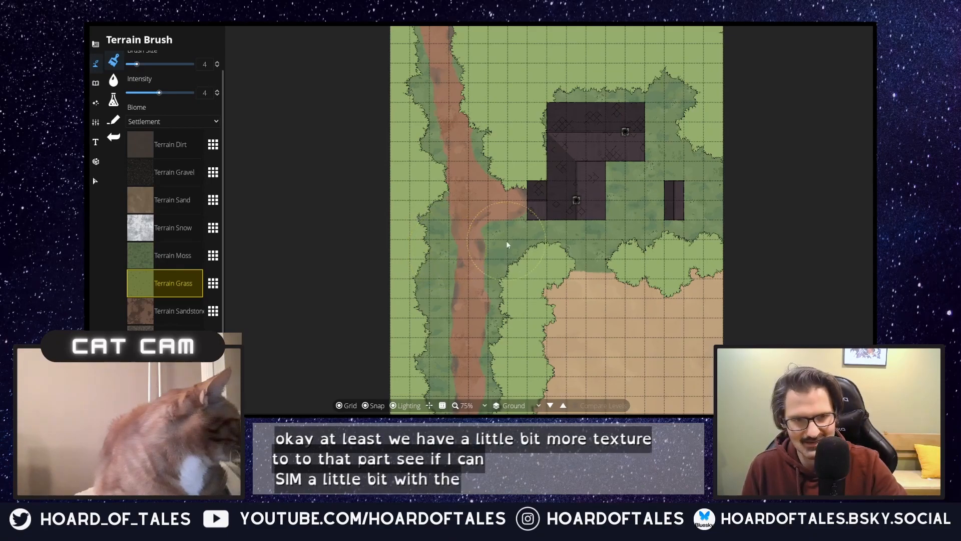
drag(499, 226, 487, 227)
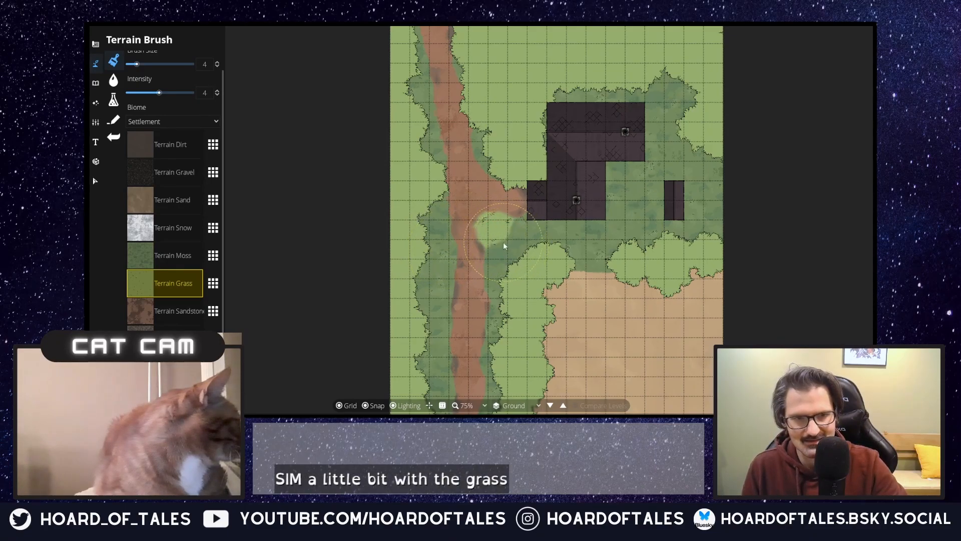
drag(497, 228, 488, 248)
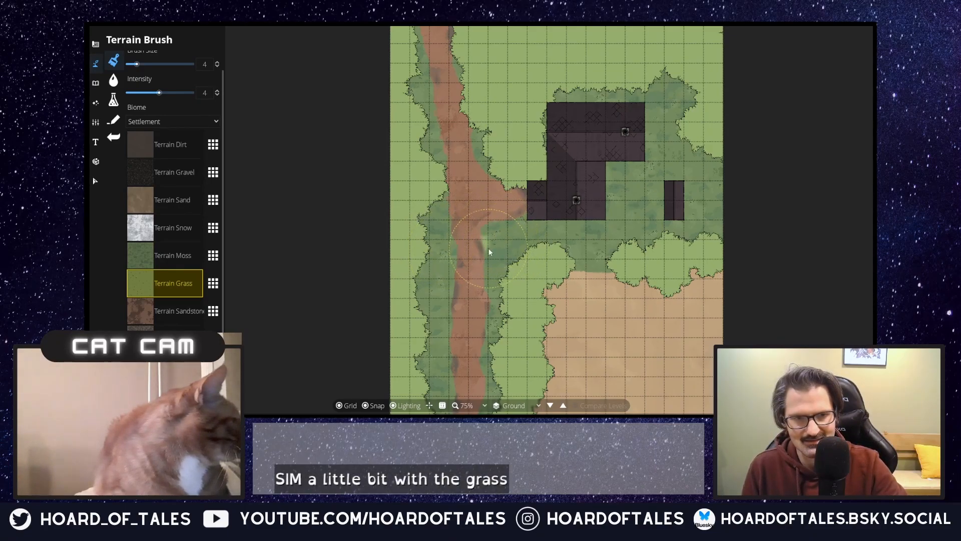
key(ctrl+z)
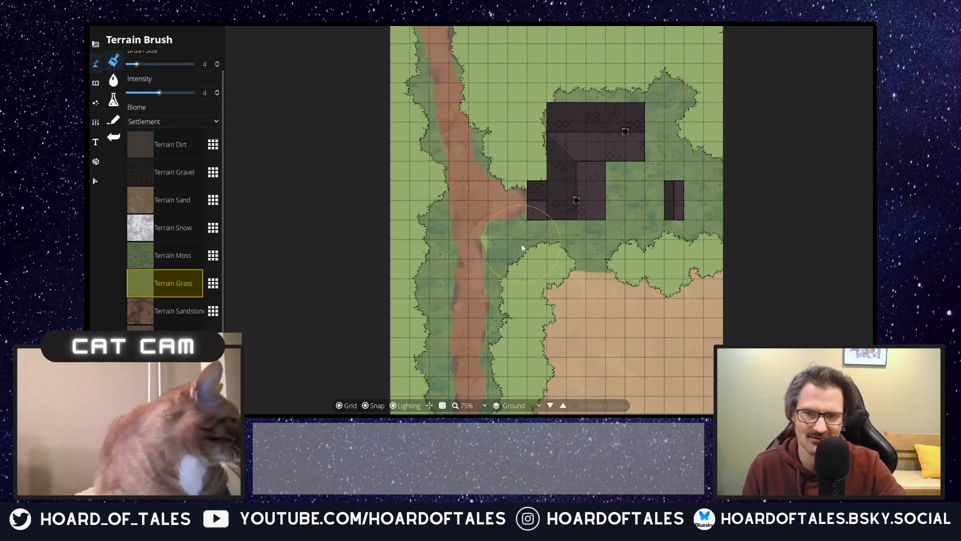
Step: Paint grey rocky terrain over the road from the junction northward, using brush sizes 4 and 5 at intensity 4
click(187, 340)
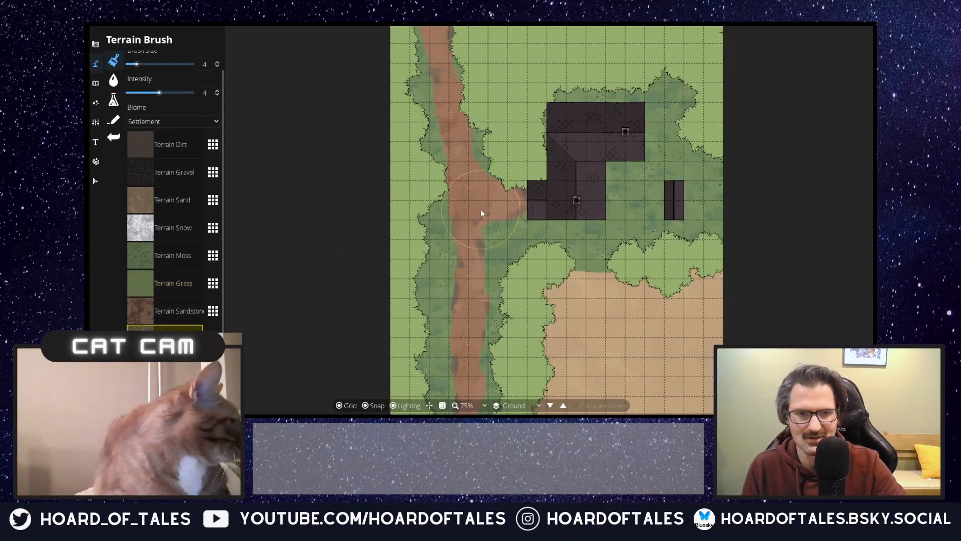
drag(482, 212, 476, 206)
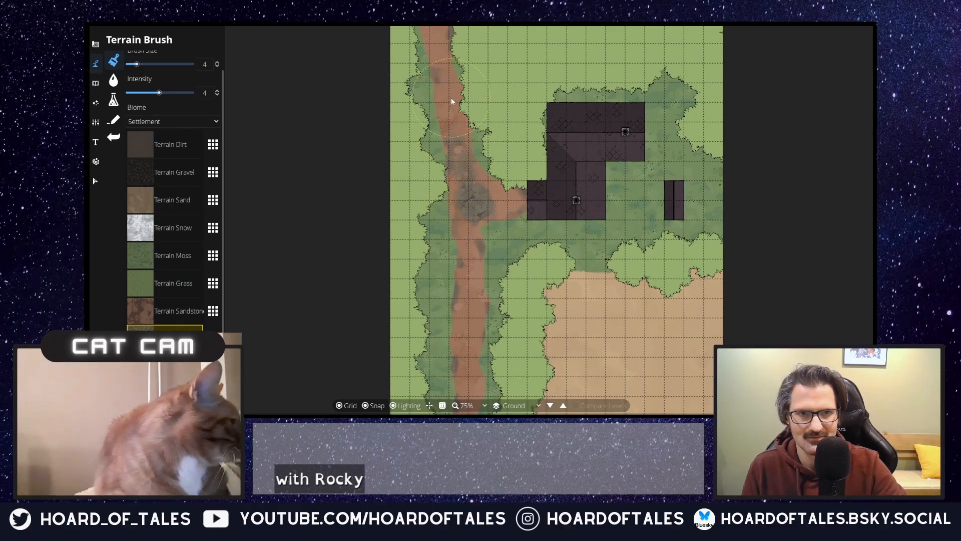
mouse_move(450, 92)
mouse_down()
mouse_move(444, 79)
mouse_move(448, 154)
mouse_up()
scroll(452, 95, up, 1)
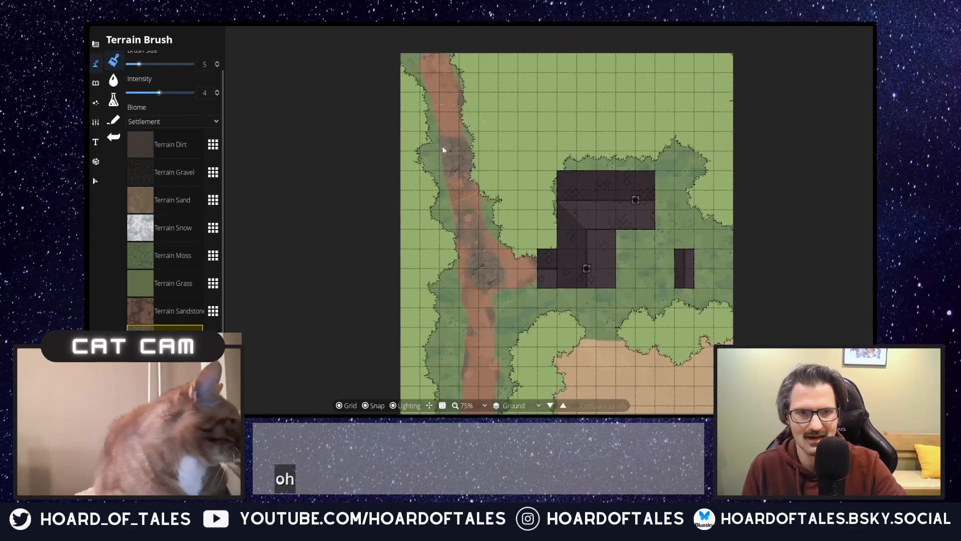
drag(450, 106, 446, 83)
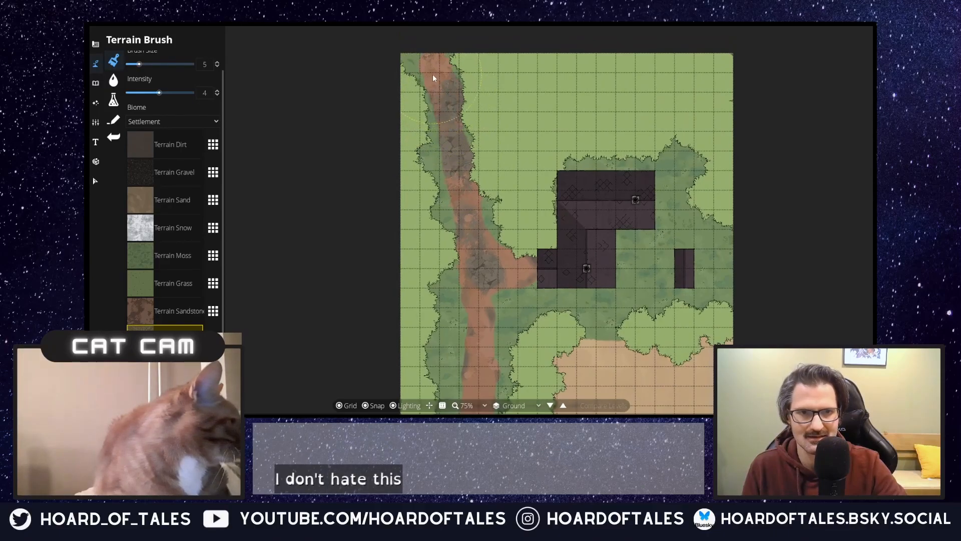
Step: Extend the rocky terrain over the junction, house branch, southern road and northern end at brush size 5, leaving reddish patches
drag(495, 251, 488, 199)
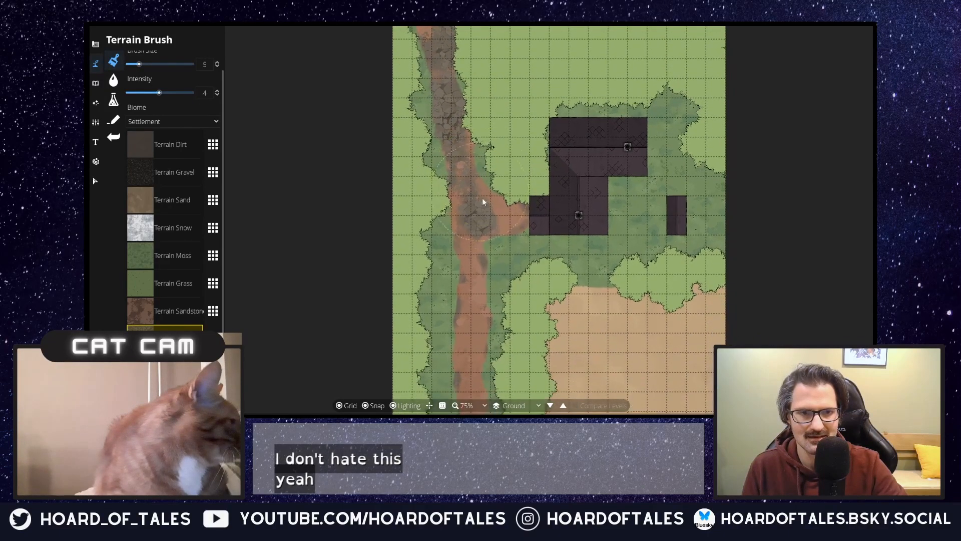
drag(453, 144, 510, 217)
mouse_move(476, 266)
mouse_down()
mouse_move(468, 270)
mouse_move(478, 280)
mouse_up()
drag(504, 248, 497, 149)
mouse_move(476, 202)
mouse_down()
mouse_move(478, 258)
mouse_move(458, 293)
mouse_up()
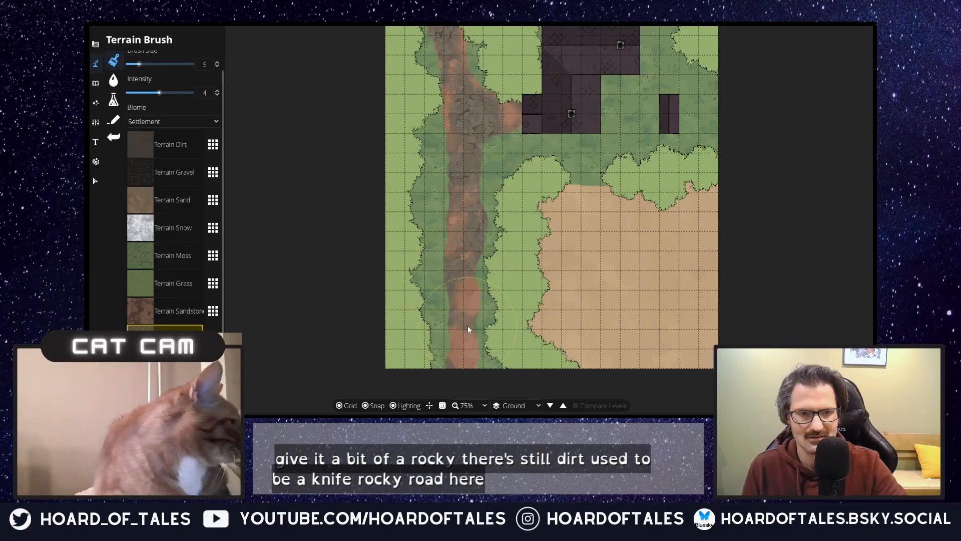
drag(461, 175, 444, 306)
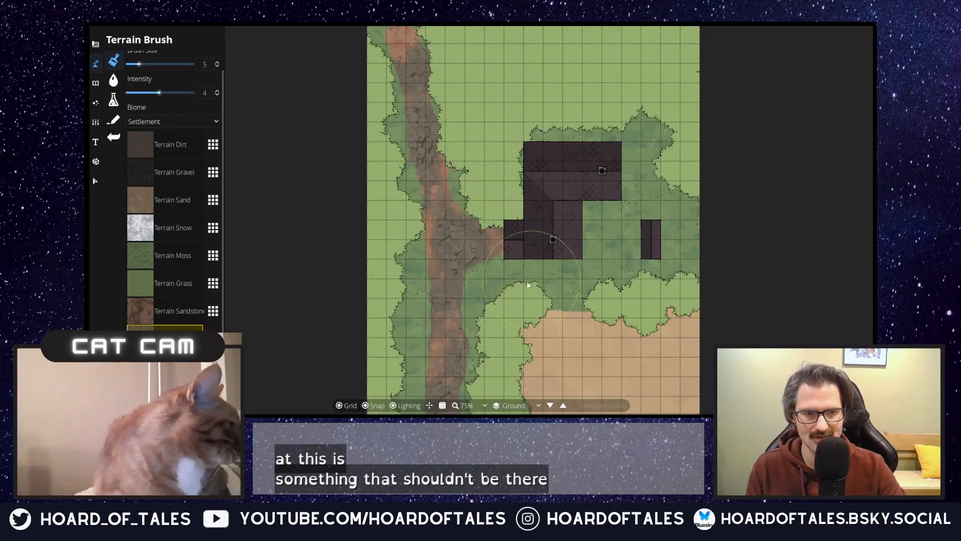
drag(485, 269, 486, 323)
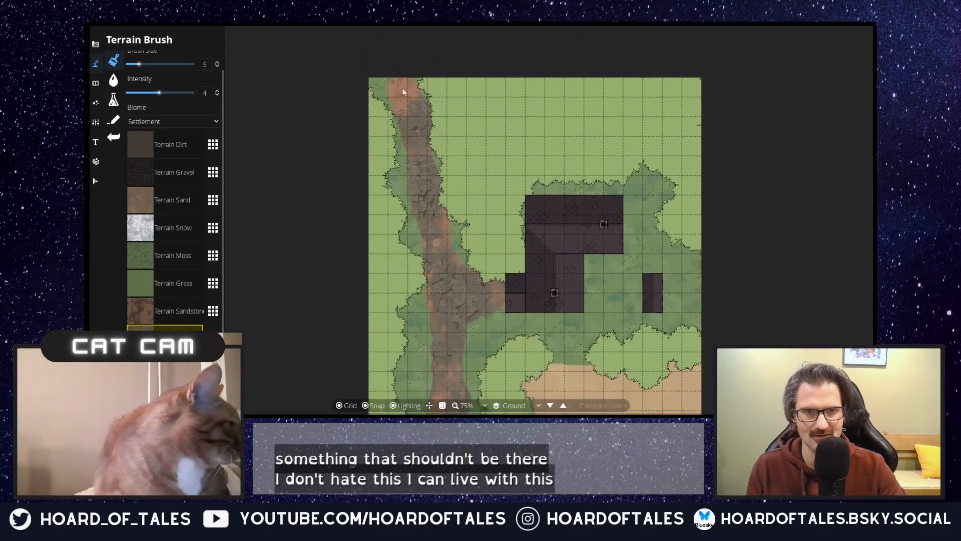
drag(518, 184, 458, 206)
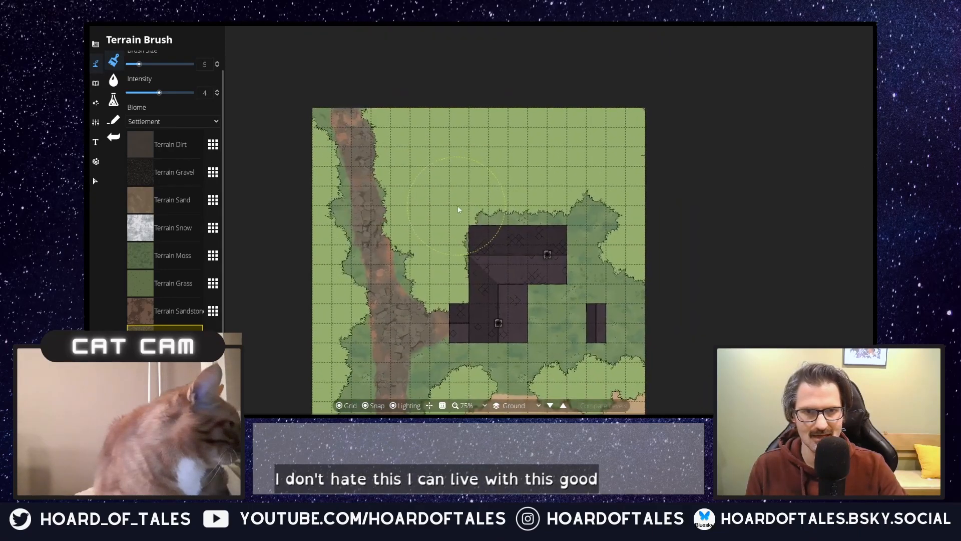
Step: Erase irregular gaps in the light grass material on layer -400: Below Ground north and northeast of the house with the Material Brush
click(96, 84)
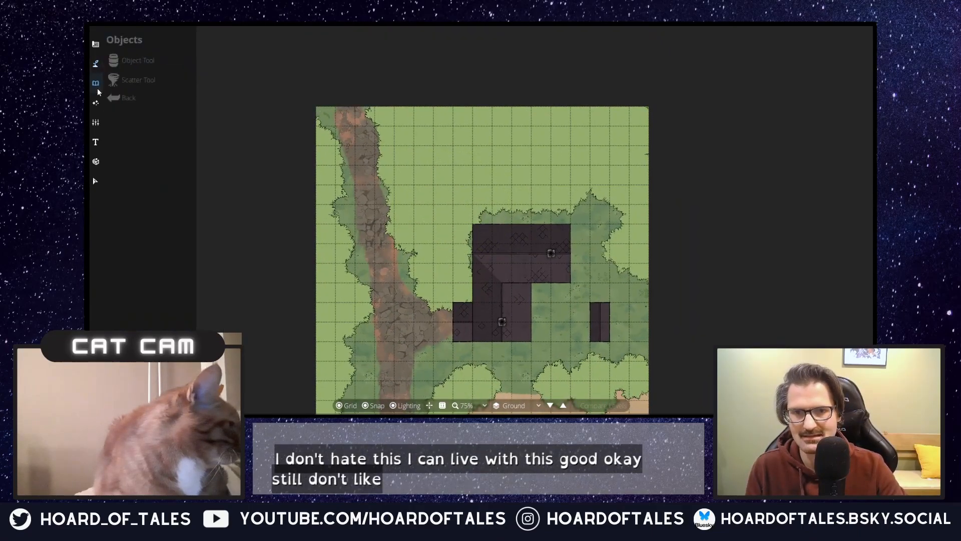
click(95, 63)
click(142, 100)
mouse_move(486, 188)
mouse_down()
mouse_move(459, 206)
mouse_move(439, 192)
mouse_move(406, 221)
mouse_move(400, 212)
mouse_move(417, 202)
mouse_move(395, 179)
mouse_up()
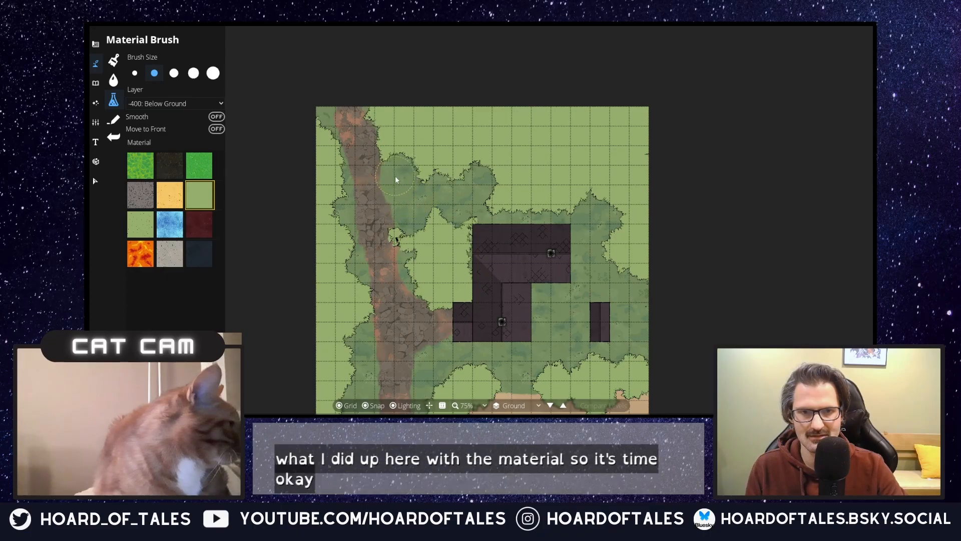
drag(382, 139, 375, 113)
mouse_move(551, 138)
mouse_down()
mouse_move(567, 182)
mouse_move(532, 201)
mouse_move(553, 171)
mouse_move(505, 122)
mouse_move(534, 185)
mouse_up()
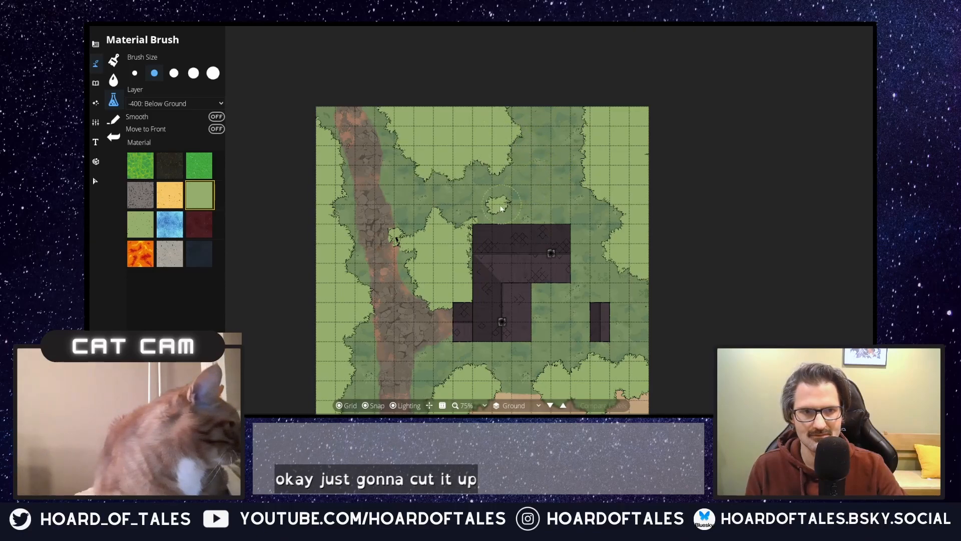
mouse_move(653, 265)
mouse_down()
mouse_move(641, 135)
mouse_move(631, 123)
mouse_move(648, 113)
mouse_move(586, 105)
mouse_move(600, 118)
mouse_up()
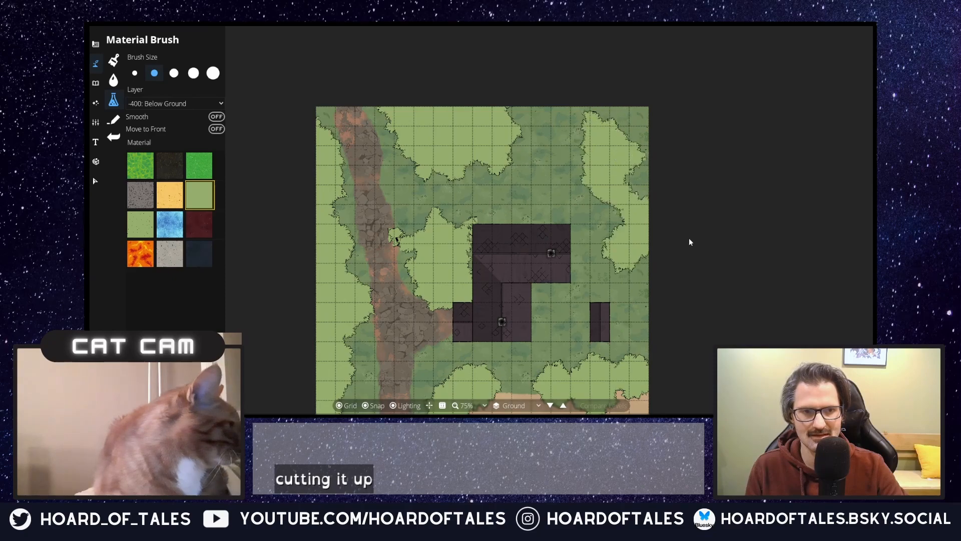
Step: Cut up the light grass material west of the road at its northern, middle and southern parts, and trim the southern edge
drag(690, 245, 700, 148)
mouse_move(328, 79)
mouse_down()
mouse_move(337, 40)
mouse_move(349, 70)
mouse_move(325, 112)
mouse_move(332, 76)
mouse_move(349, 65)
mouse_move(348, 103)
mouse_move(330, 107)
mouse_move(322, 130)
mouse_up()
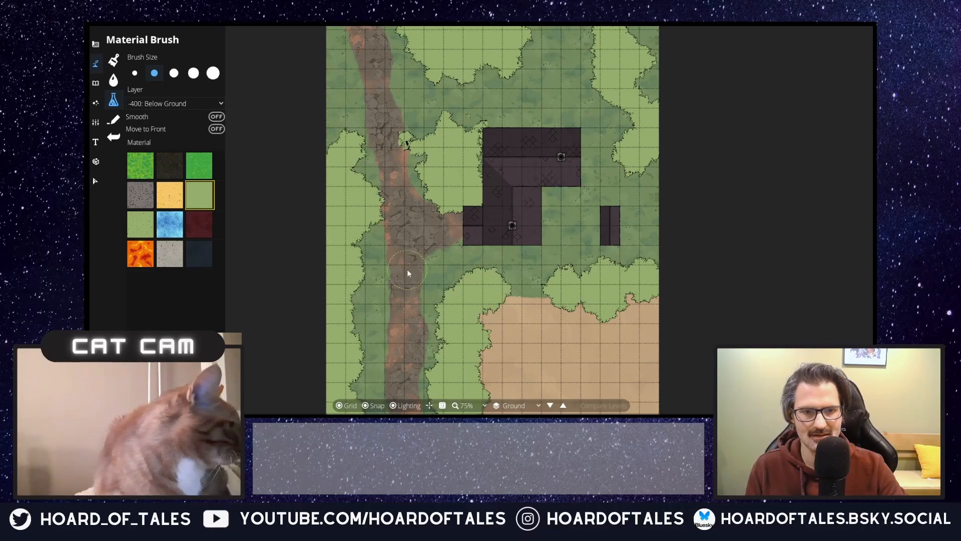
drag(407, 269, 407, 188)
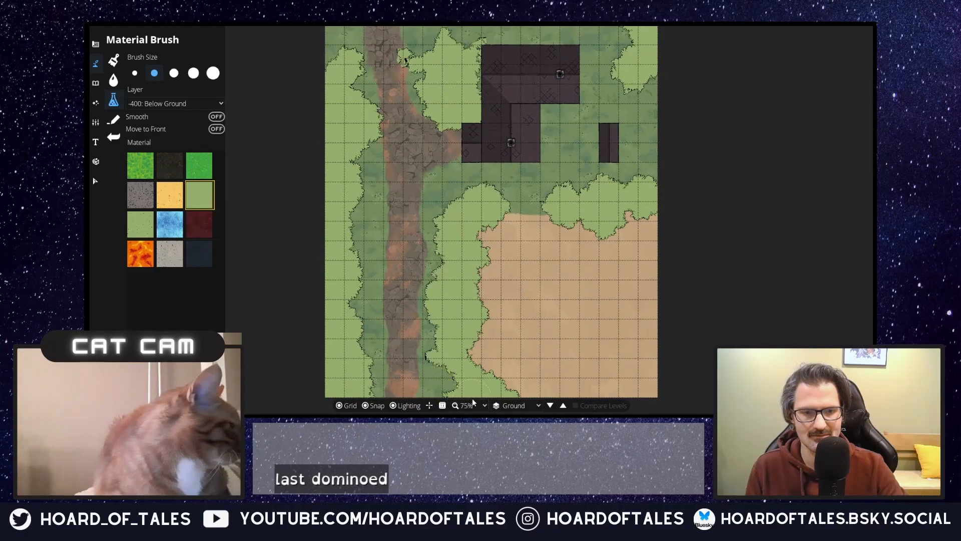
drag(467, 399, 459, 399)
mouse_move(369, 395)
mouse_down()
mouse_move(338, 401)
mouse_move(353, 389)
mouse_move(299, 379)
mouse_move(324, 387)
mouse_move(356, 362)
mouse_up()
drag(362, 277, 323, 332)
mouse_move(310, 254)
mouse_down()
mouse_move(331, 266)
mouse_move(329, 236)
mouse_up()
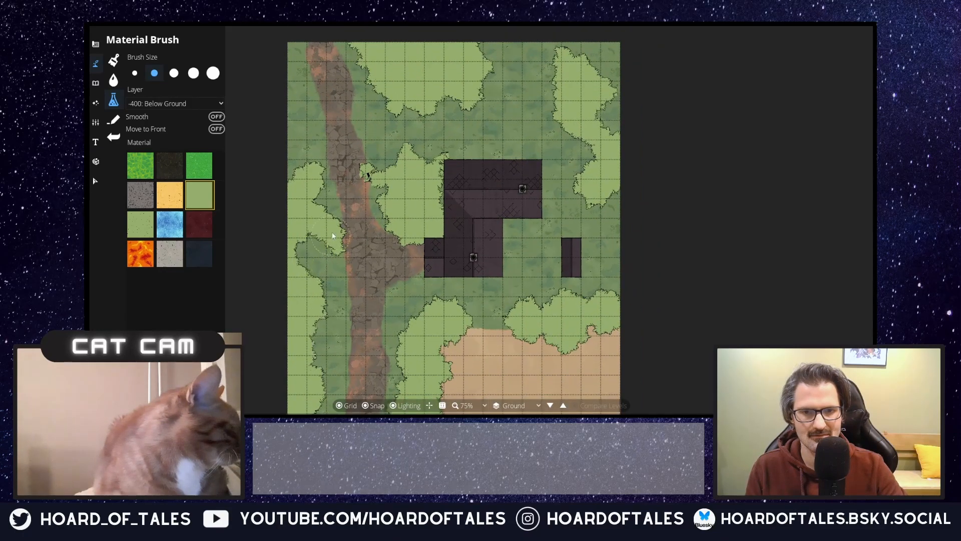
Step: Erase the stray grass fragment beside the road and trim the grass patch between the road and the house
mouse_move(368, 176)
mouse_down()
mouse_move(388, 183)
mouse_move(411, 159)
mouse_move(432, 177)
mouse_up()
drag(488, 274, 425, 167)
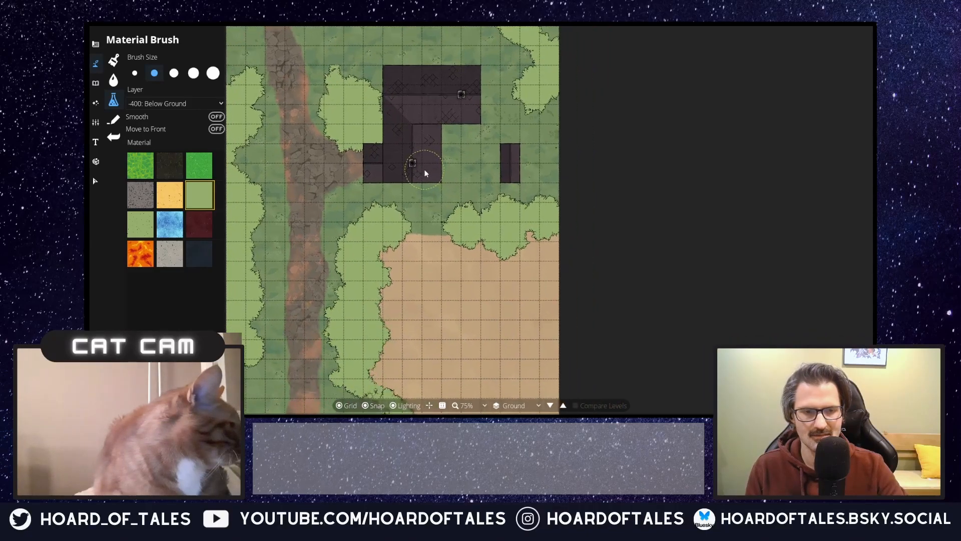
drag(436, 227, 514, 253)
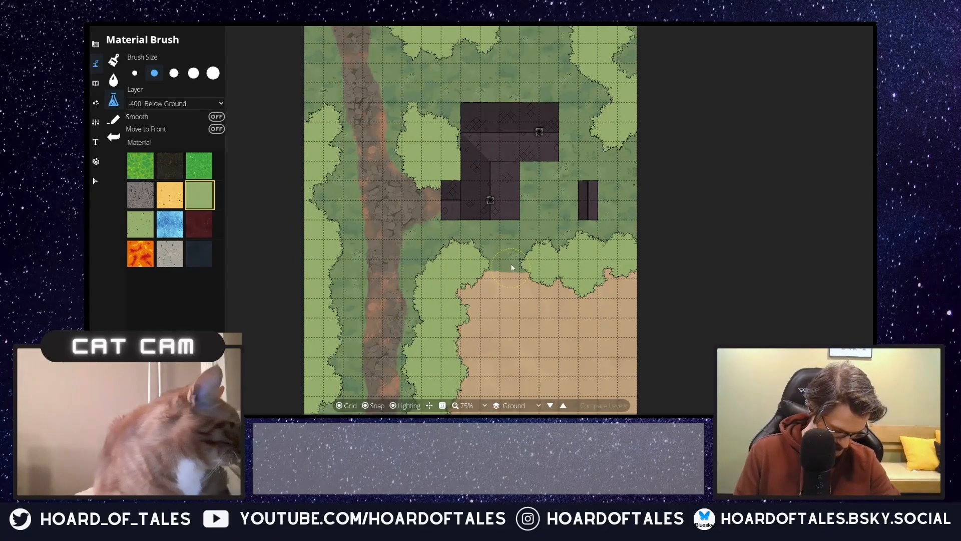
Step: Search the object library for "tree" with the Object Tool and choose a large round dark green tree
click(95, 83)
click(131, 62)
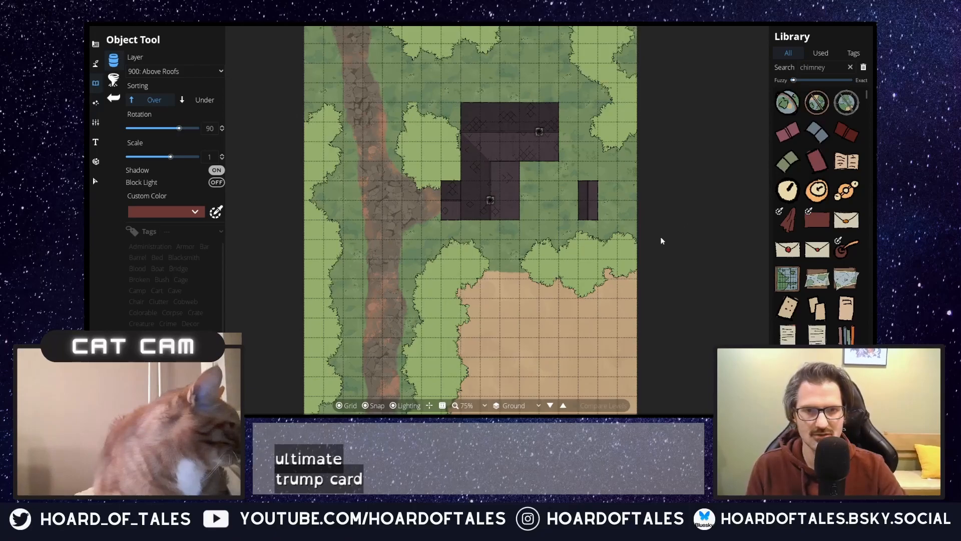
double_click(833, 69)
text(tree)
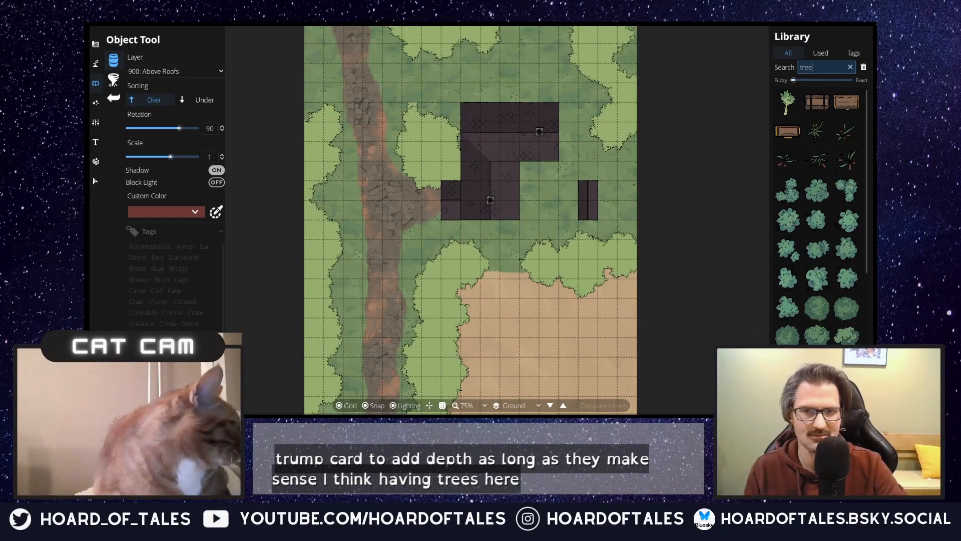
click(817, 366)
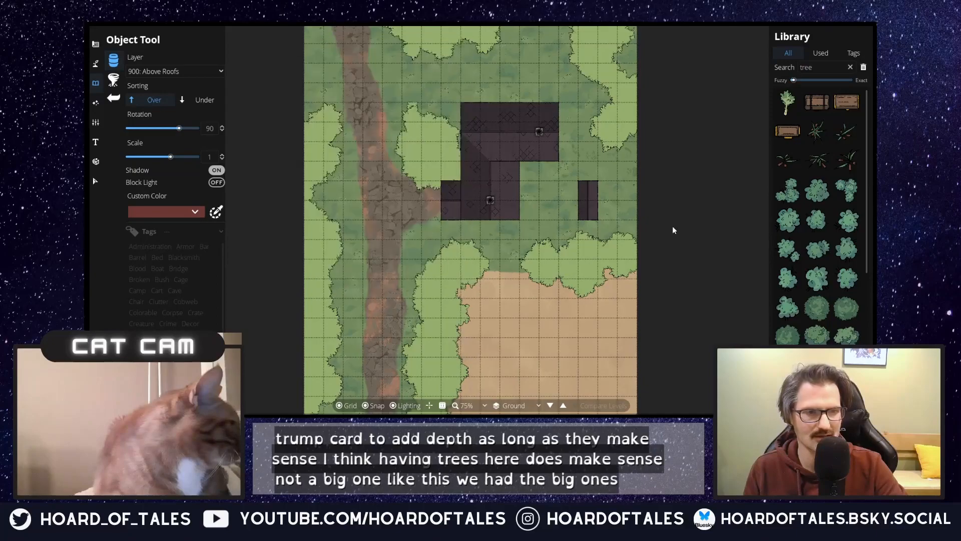
click(817, 308)
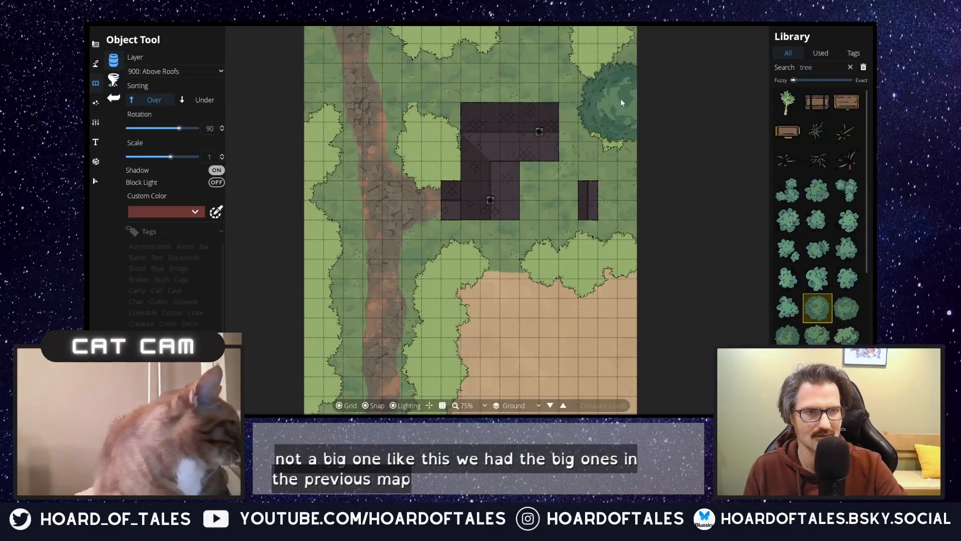
Step: Set the tree's rotation to 105 and its layer to 400: User Layer 4
drag(621, 98, 599, 186)
scroll(599, 186, up, 1)
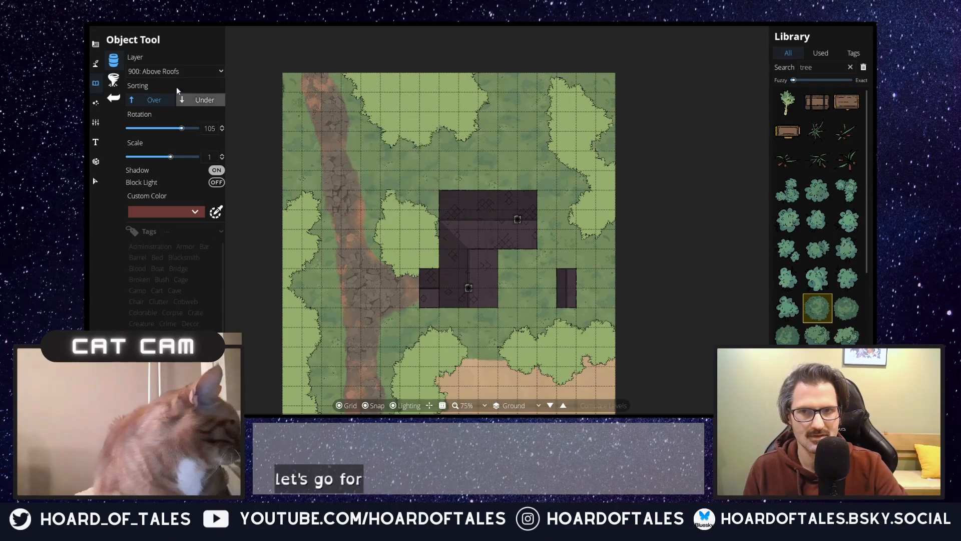
click(187, 70)
click(166, 192)
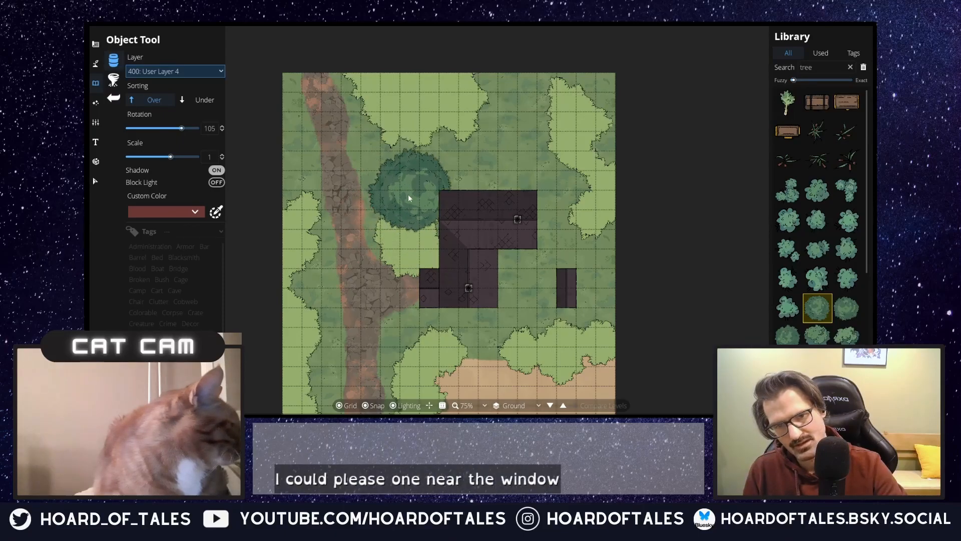
Step: Compare other tree variants, place a round dark green one at the map's western edge northwest of the junction, and set the rotation to 135
click(855, 311)
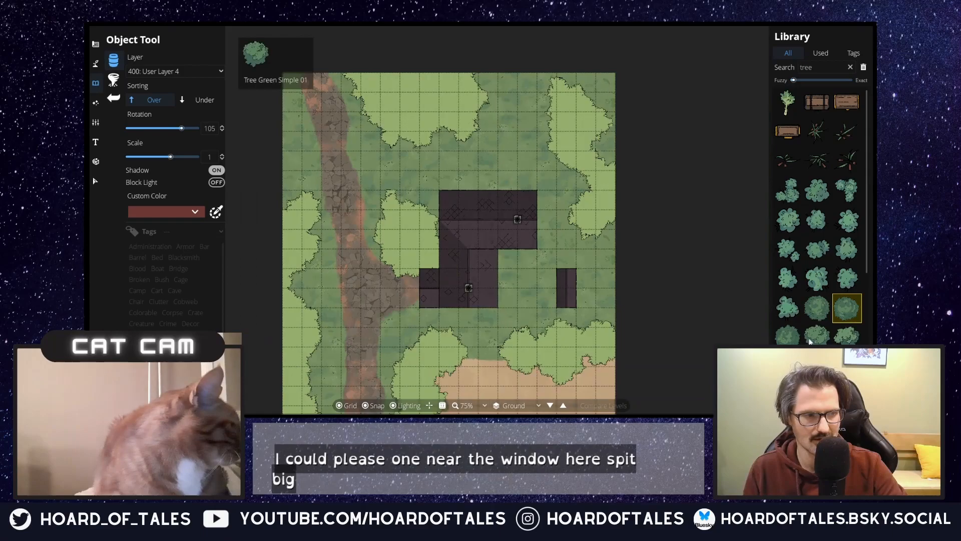
click(811, 340)
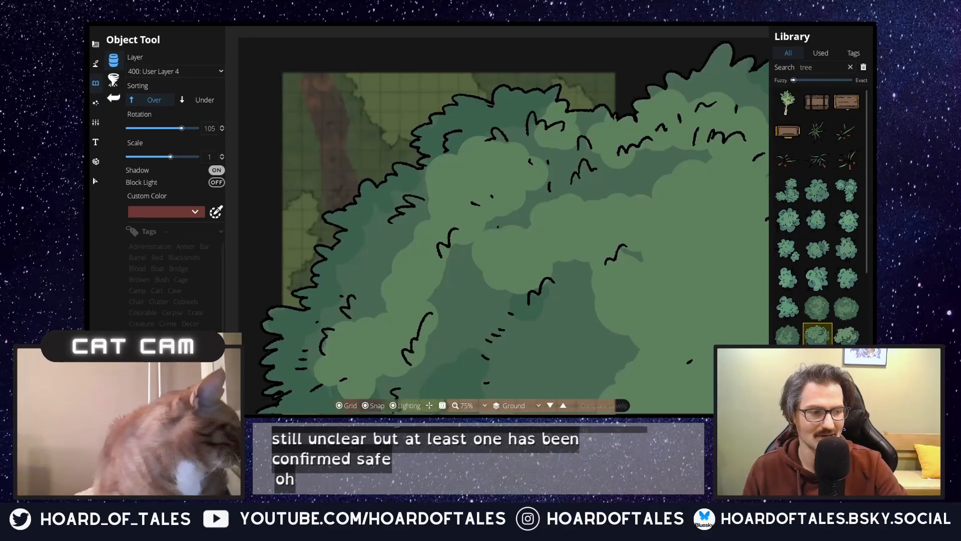
click(817, 365)
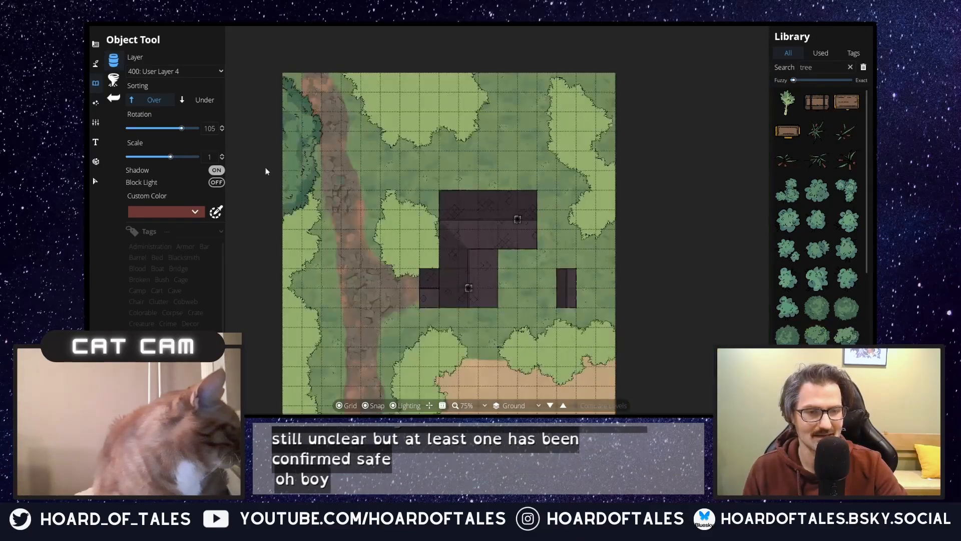
click(788, 335)
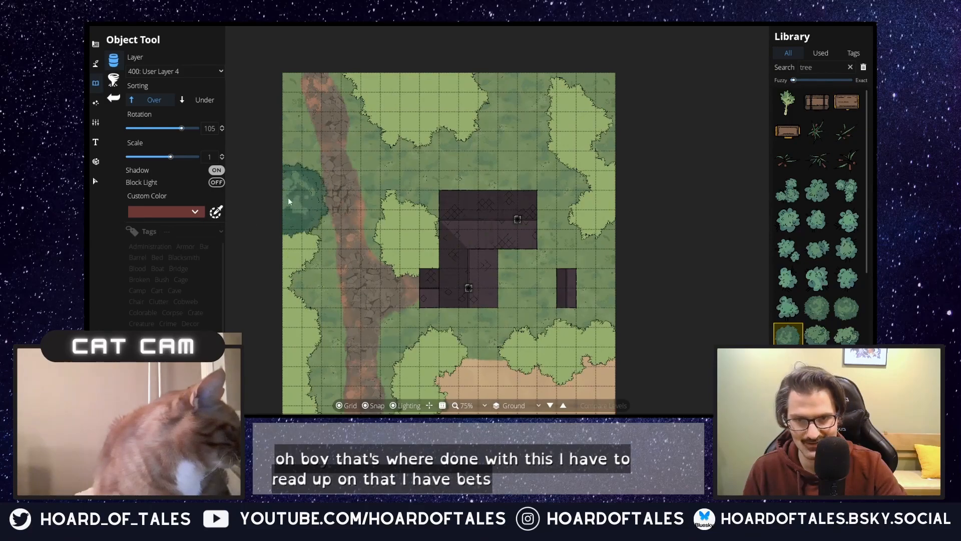
click(289, 200)
drag(374, 224, 366, 76)
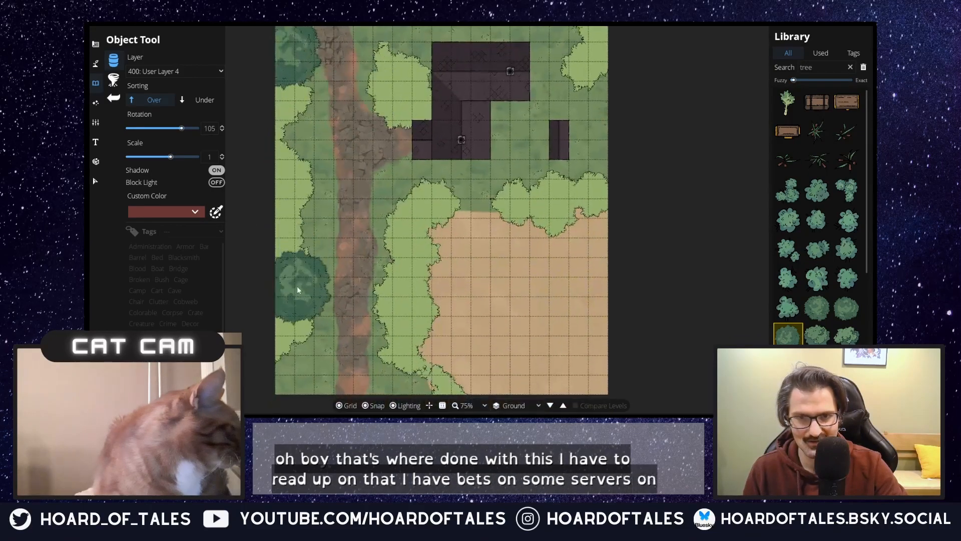
scroll(302, 278, up, 2)
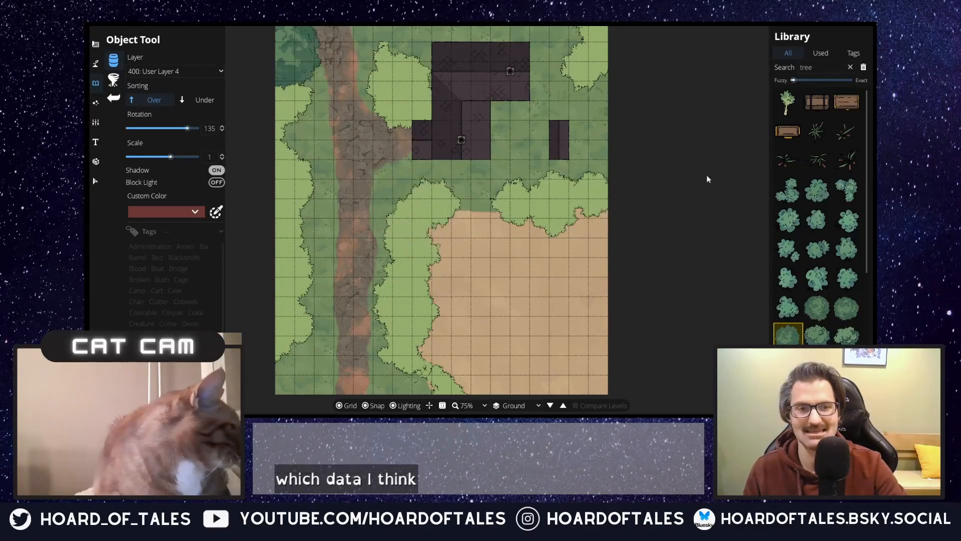
Step: Place large round dark green trees at rotation 135 on the map's eastern edge and on the grass patch at the northern edge
drag(609, 55, 607, 217)
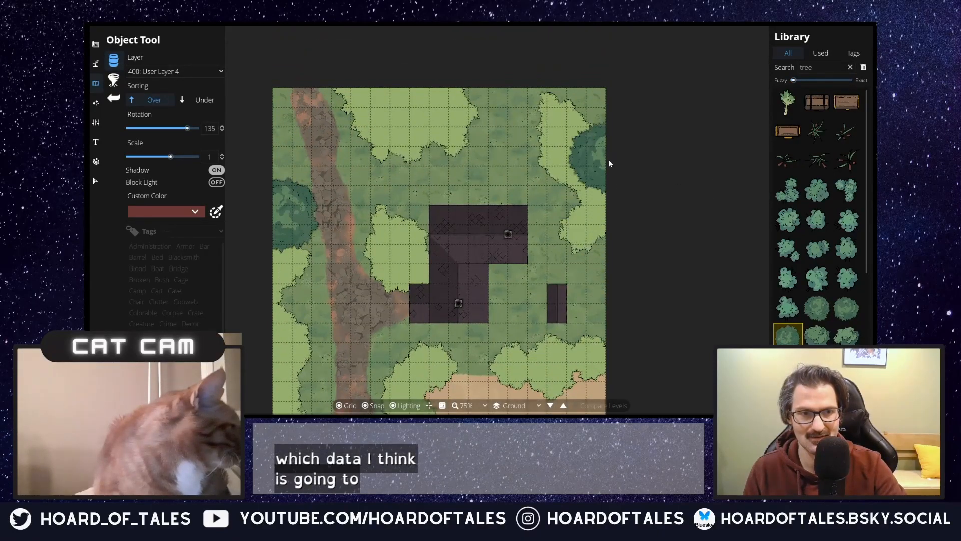
click(606, 160)
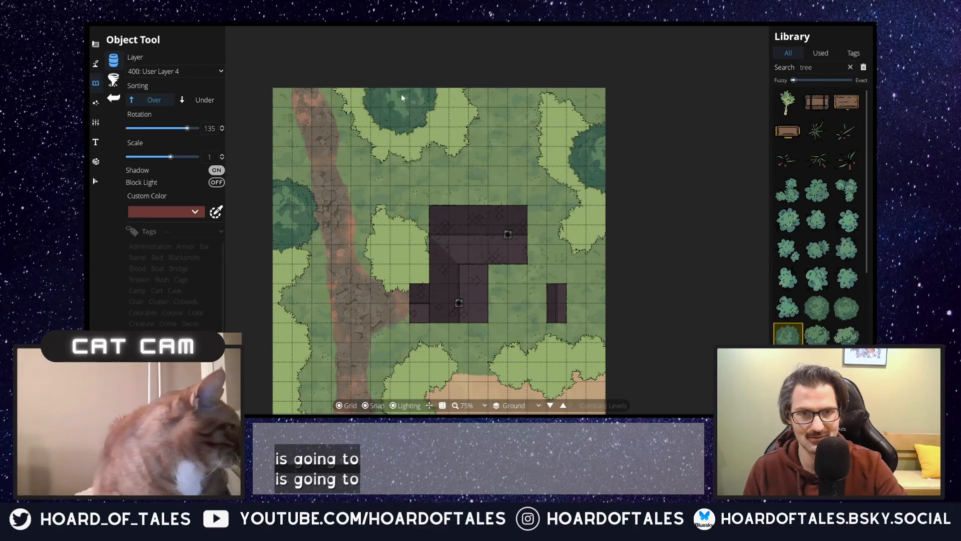
click(401, 94)
drag(371, 208, 396, 58)
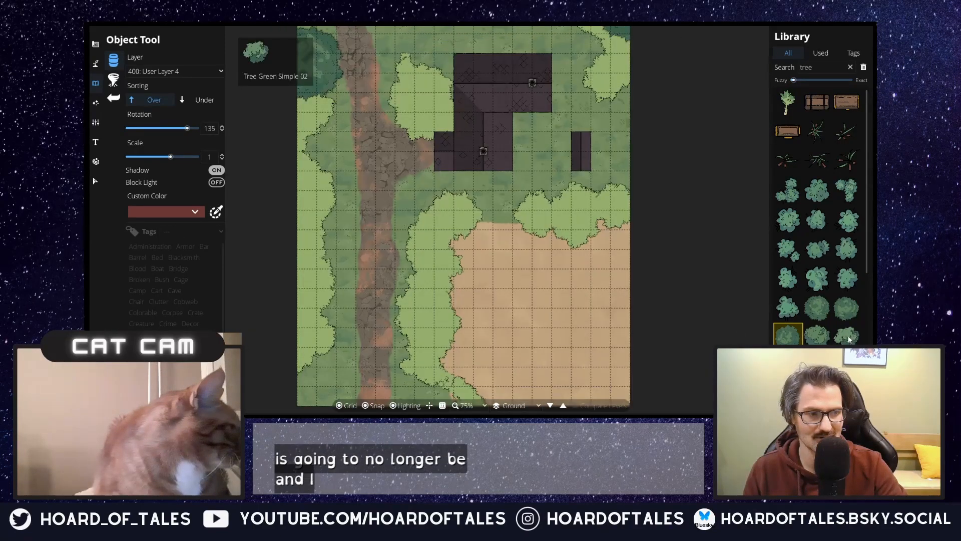
Step: Choose a smaller dark green tree and place one in the map's southwest corner and one on the grass patch north of the sand field
click(847, 344)
click(847, 365)
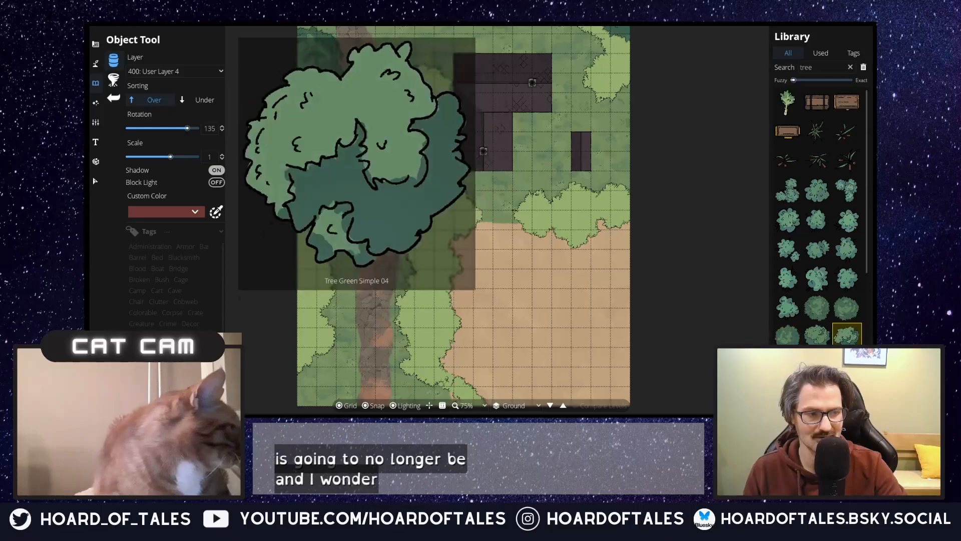
click(847, 393)
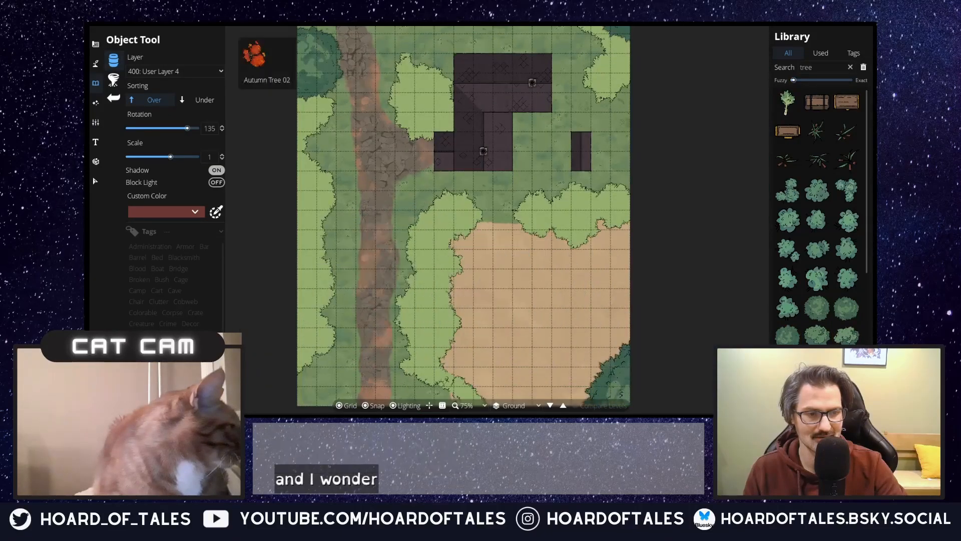
click(817, 366)
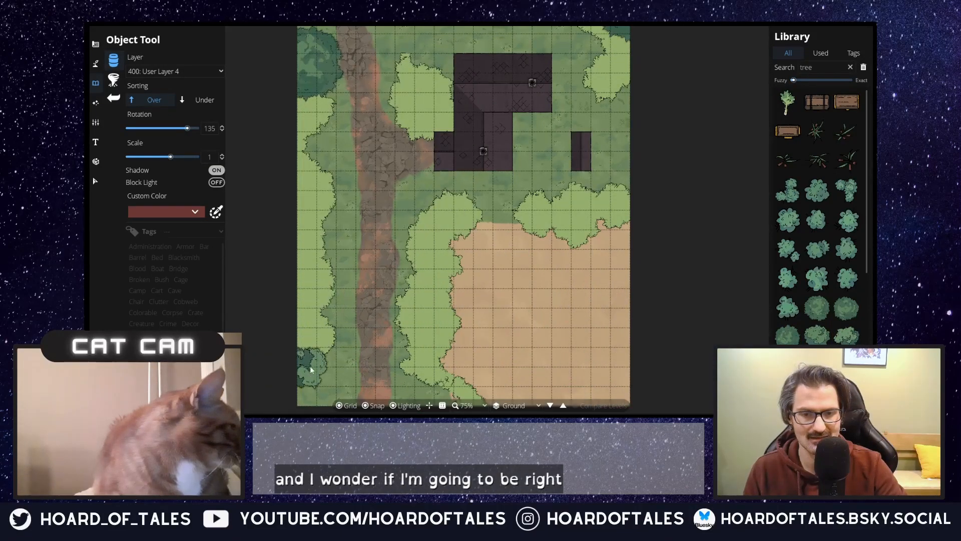
drag(545, 246, 527, 311)
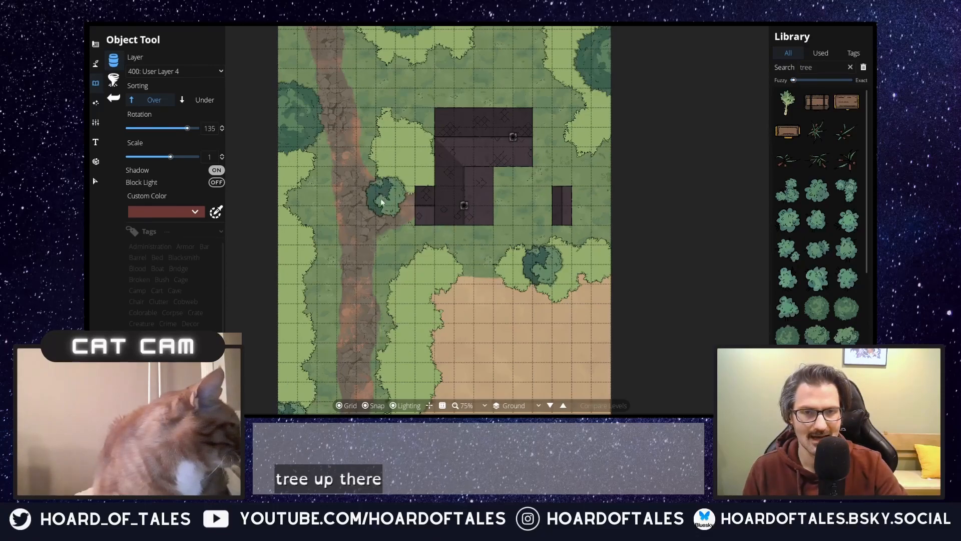
drag(345, 239, 380, 182)
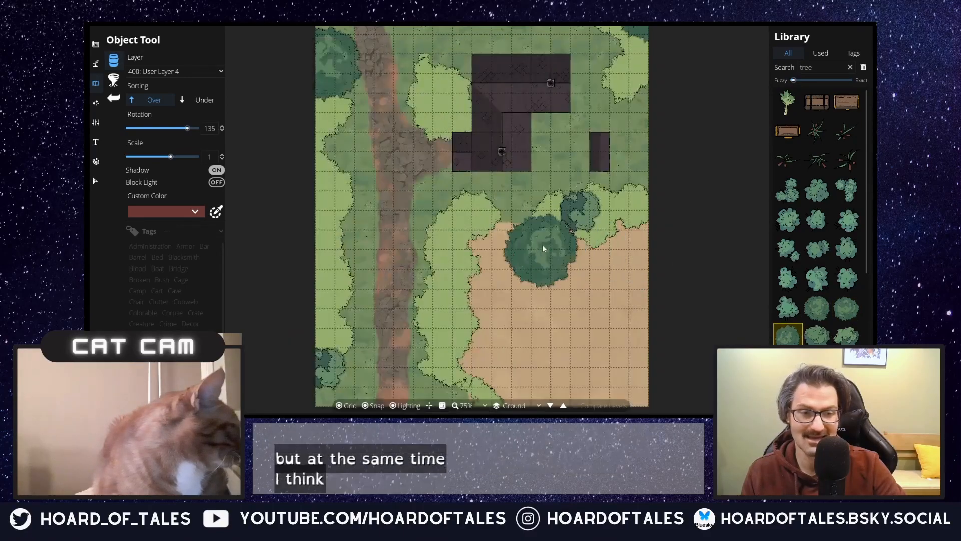
Step: On layer 300: User Layer 3, place a large round tree overlapping the one on the western edge and another, rotated 105, near the southwest corner
drag(451, 232, 471, 259)
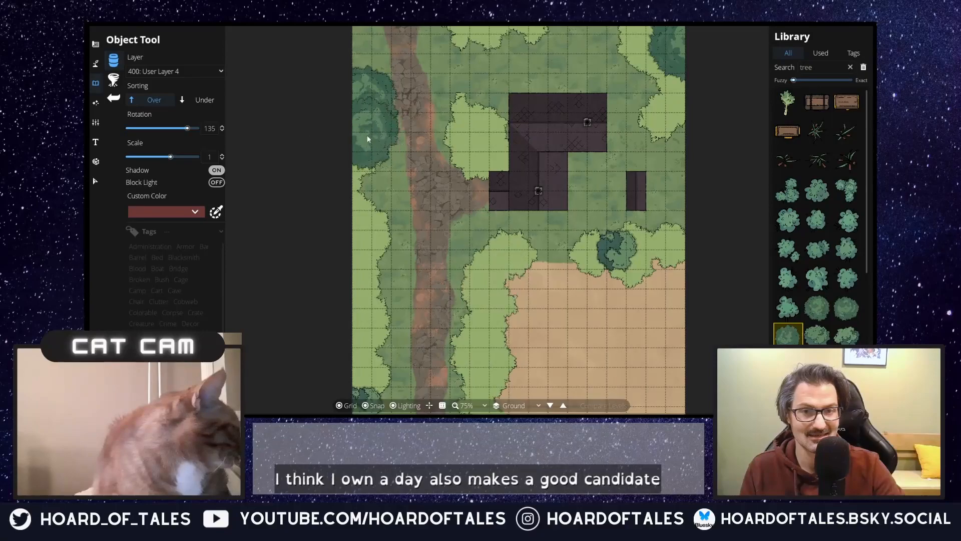
click(178, 74)
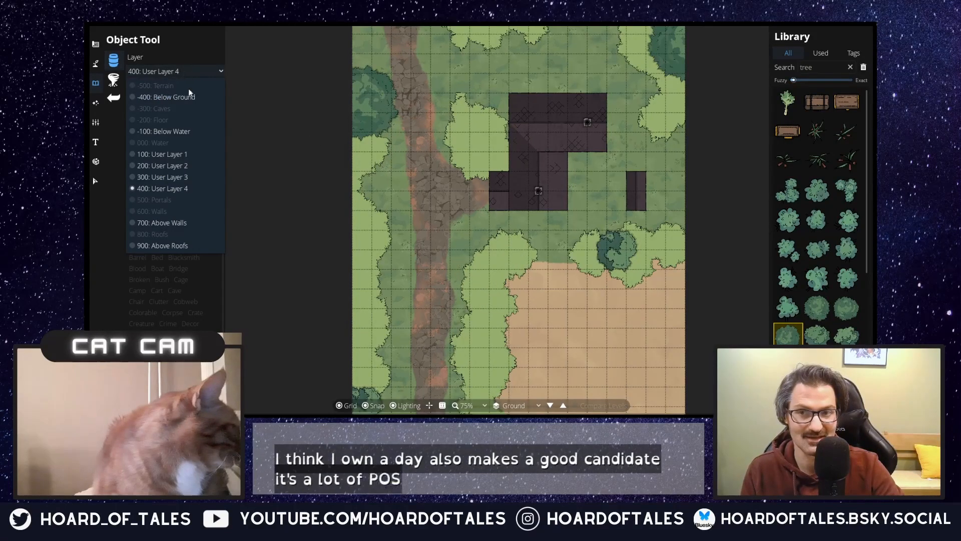
click(184, 179)
click(350, 127)
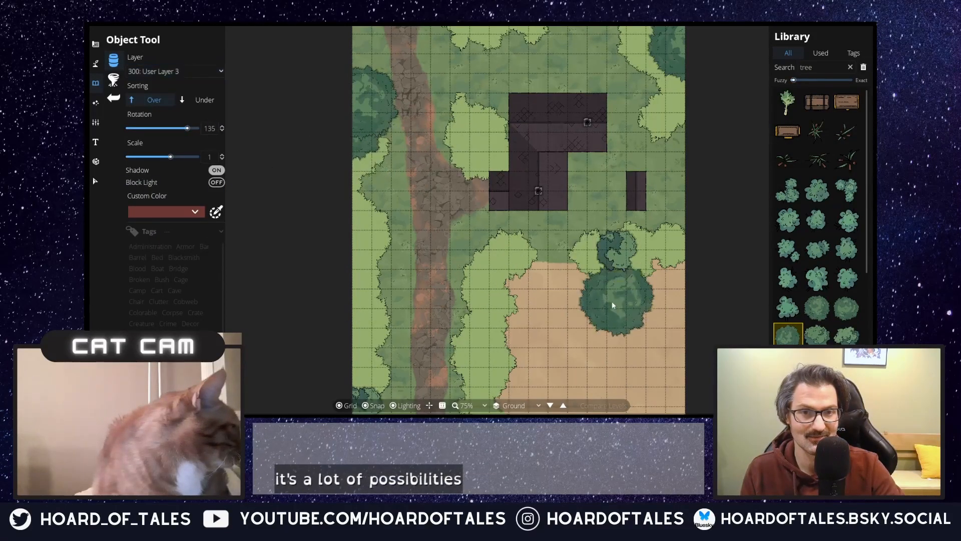
scroll(576, 243, down, 2)
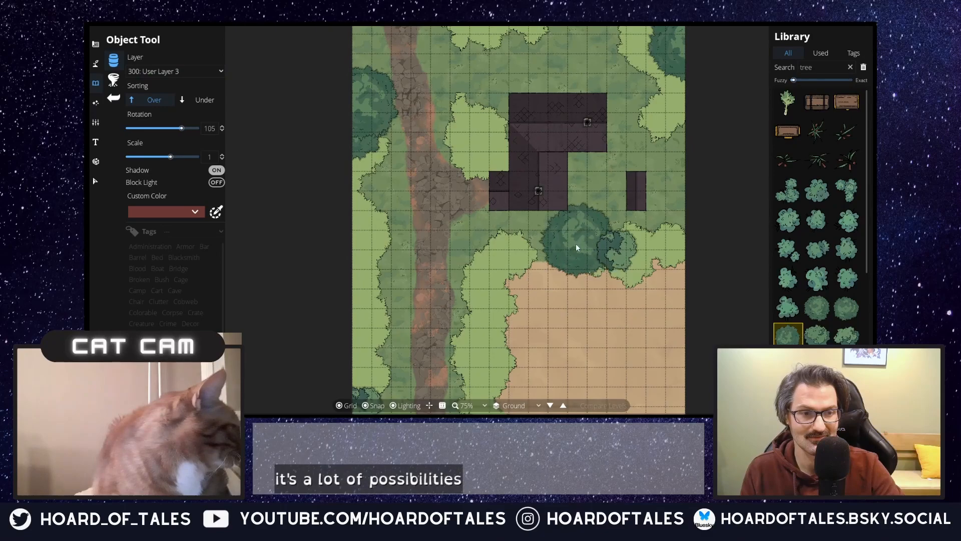
click(342, 369)
drag(512, 285, 449, 394)
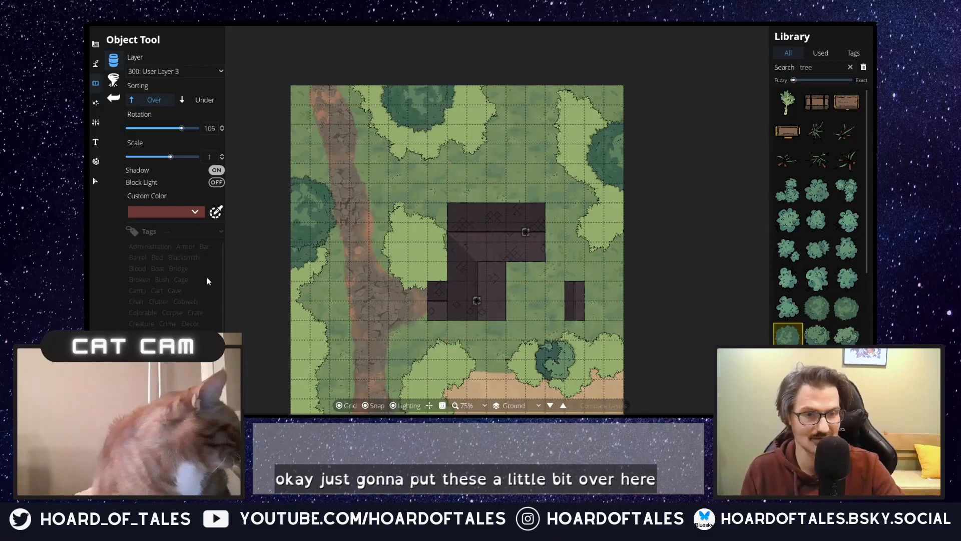
scroll(369, 273, down, 3)
drag(388, 288, 459, 205)
scroll(468, 173, up, 3)
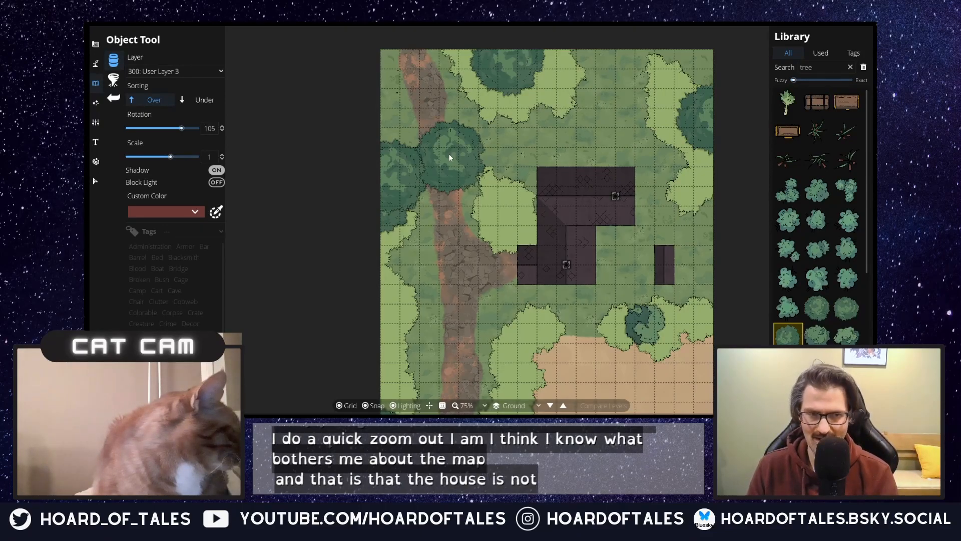
drag(449, 154, 418, 67)
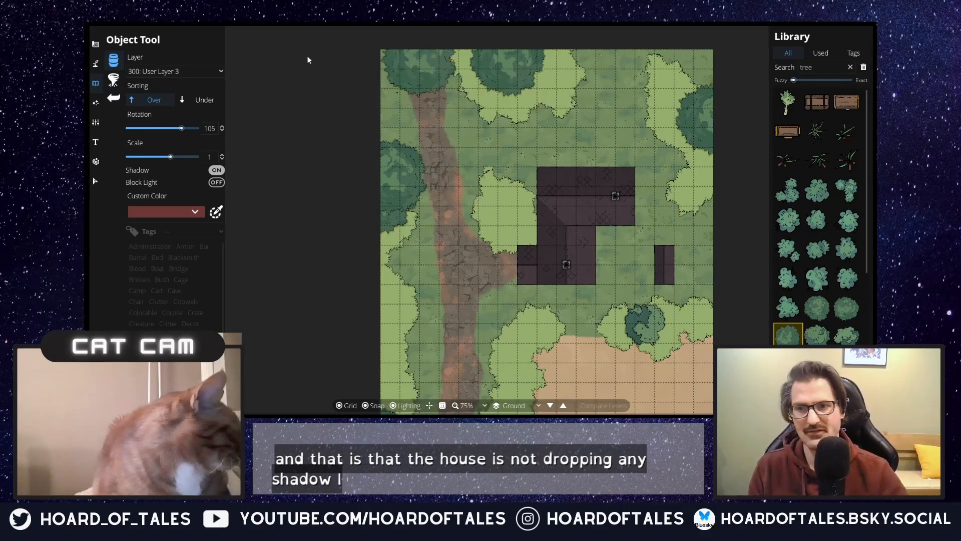
key(Delete)
Step: Choose the Path Tool with the Shadow (flat) path and set its Transition In to Fade
click(95, 63)
click(132, 125)
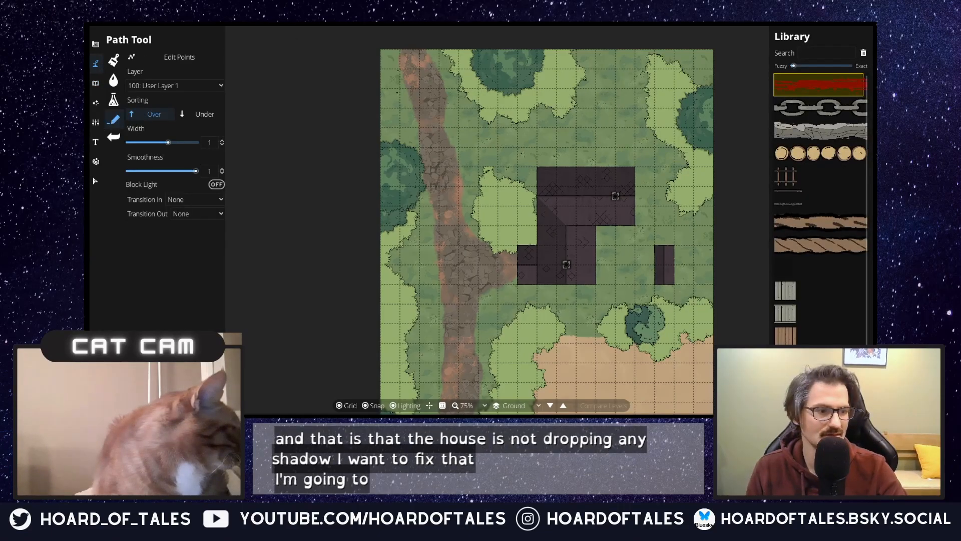
scroll(828, 275, down, 1)
scroll(839, 259, up, 1)
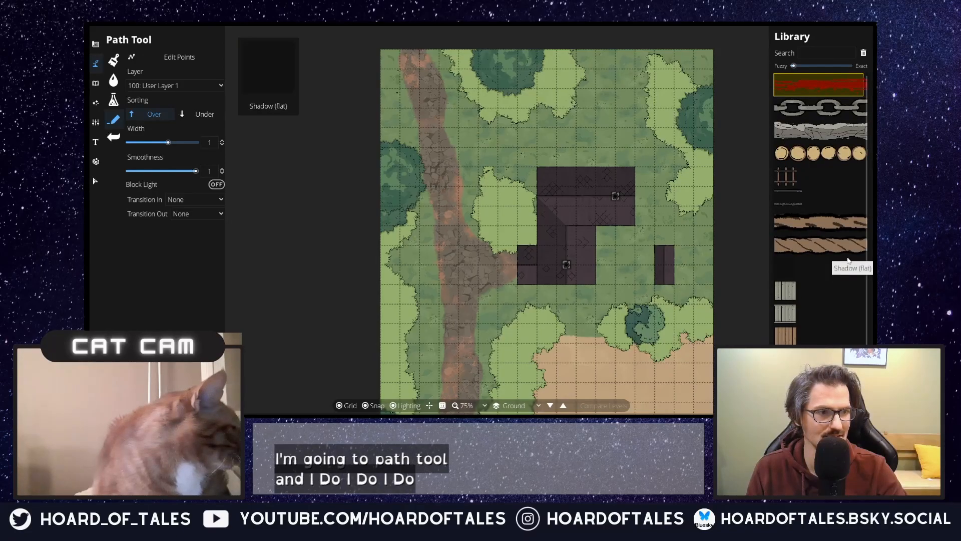
scroll(850, 241, down, 1)
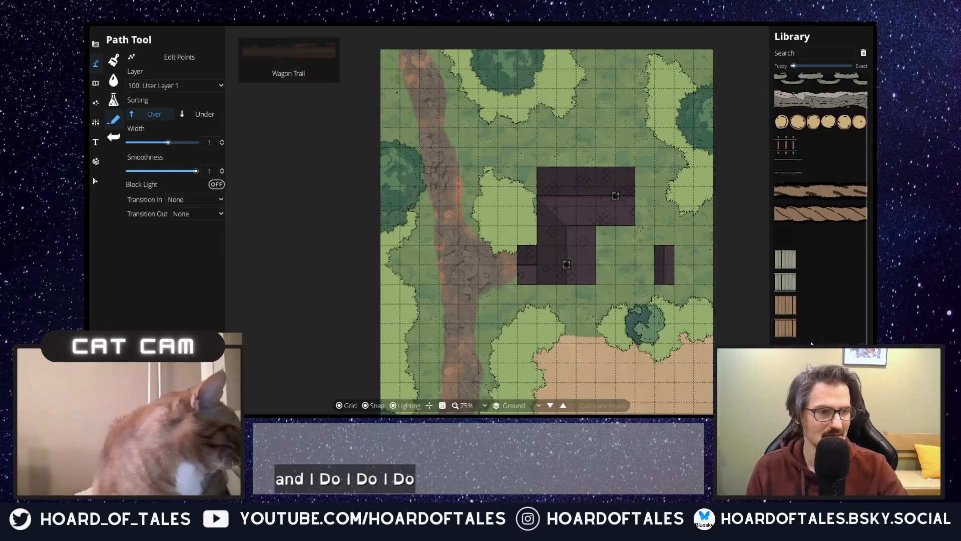
click(788, 242)
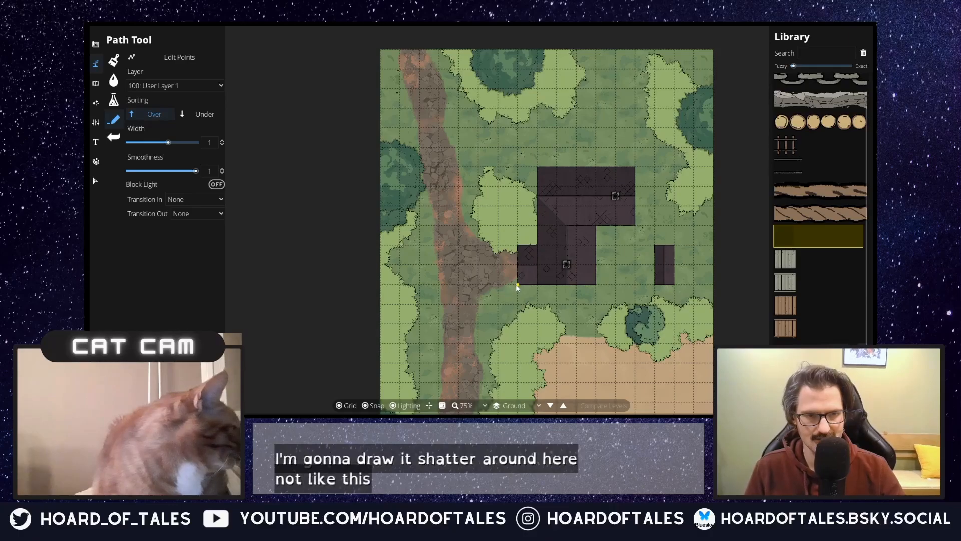
click(205, 201)
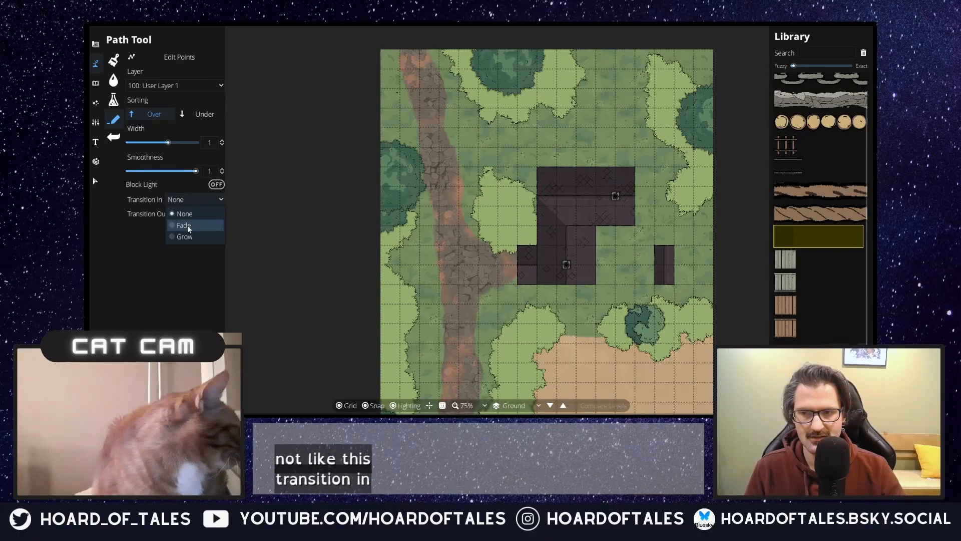
click(187, 225)
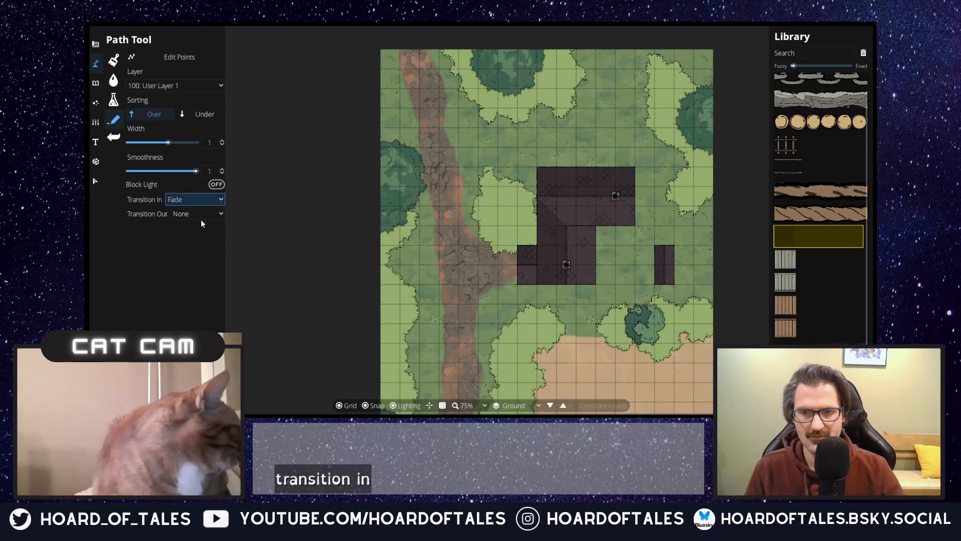
click(519, 288)
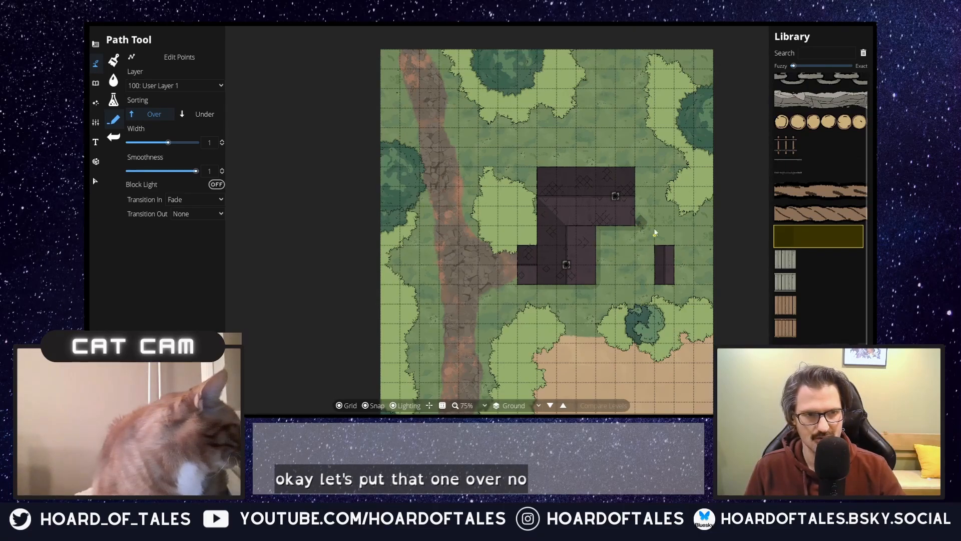
click(95, 180)
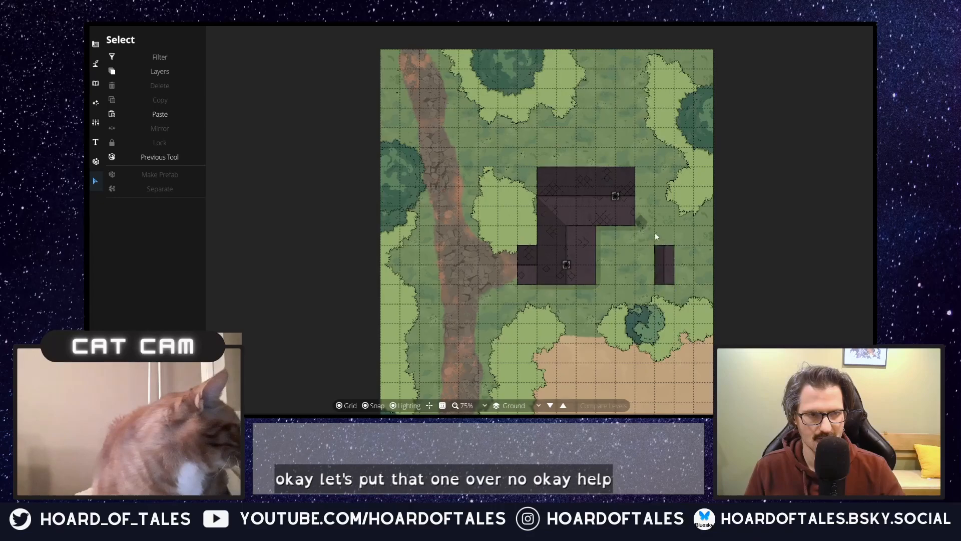
click(643, 224)
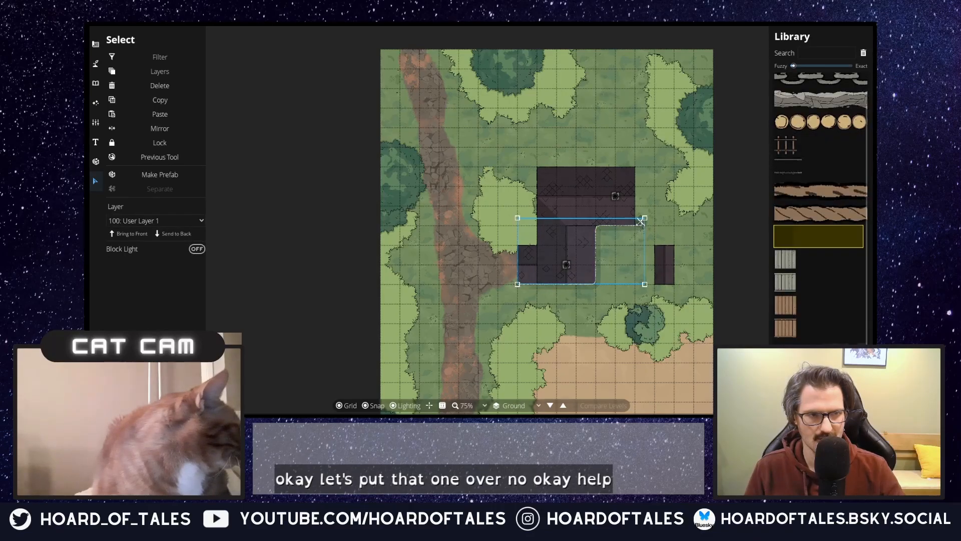
key(Escape)
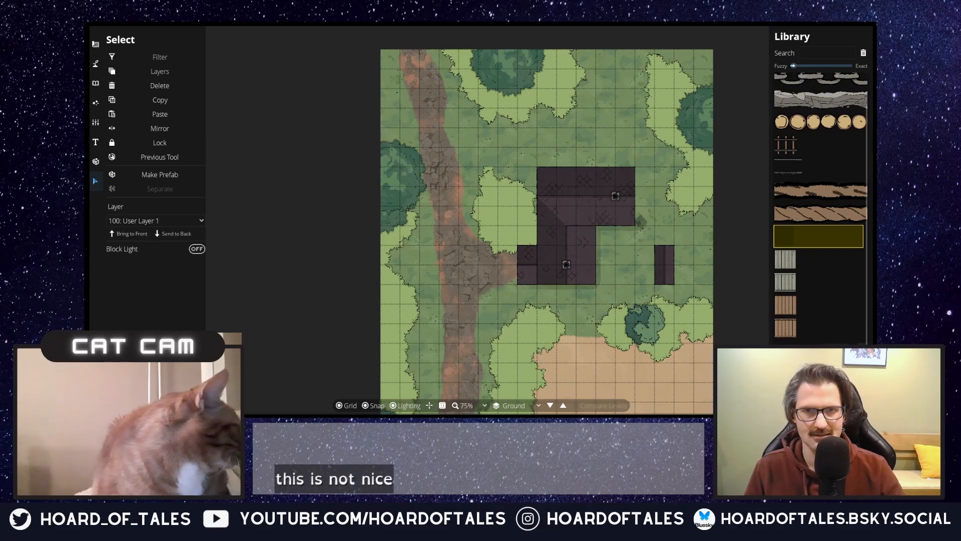
Step: Draw flat shadow paths with the Path Tool along the southern and eastern sides of the house and beside the shed
click(97, 64)
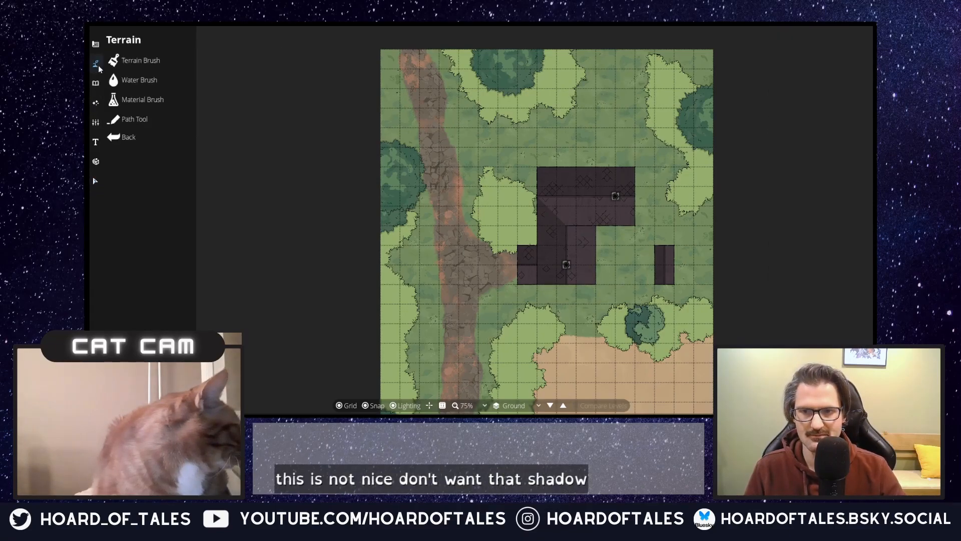
click(135, 119)
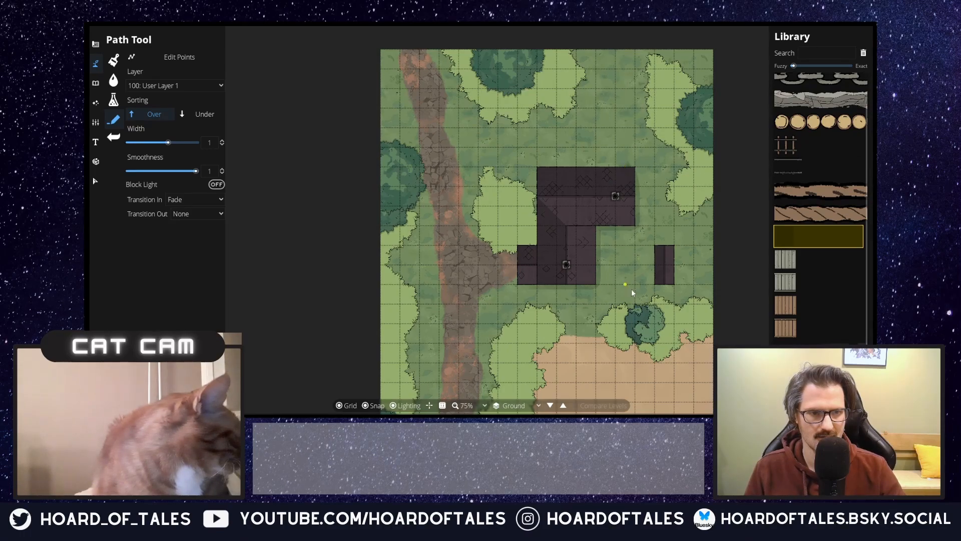
scroll(629, 287, up, 2)
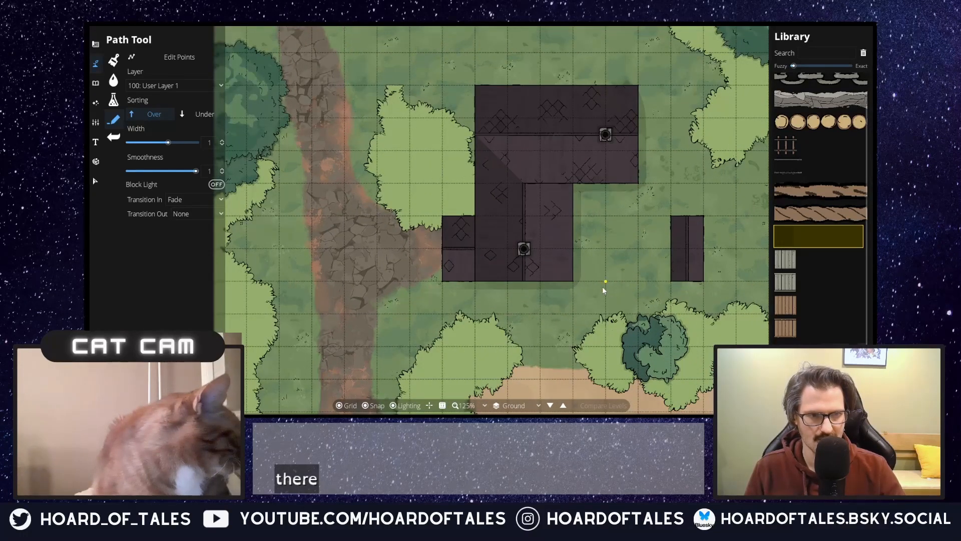
scroll(601, 286, down, 1)
scroll(608, 284, up, 1)
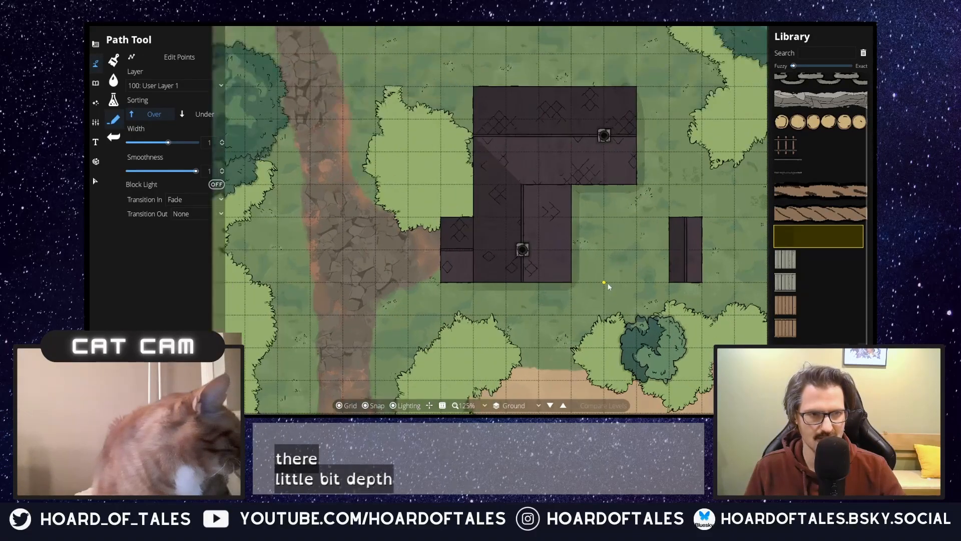
scroll(608, 285, down, 1)
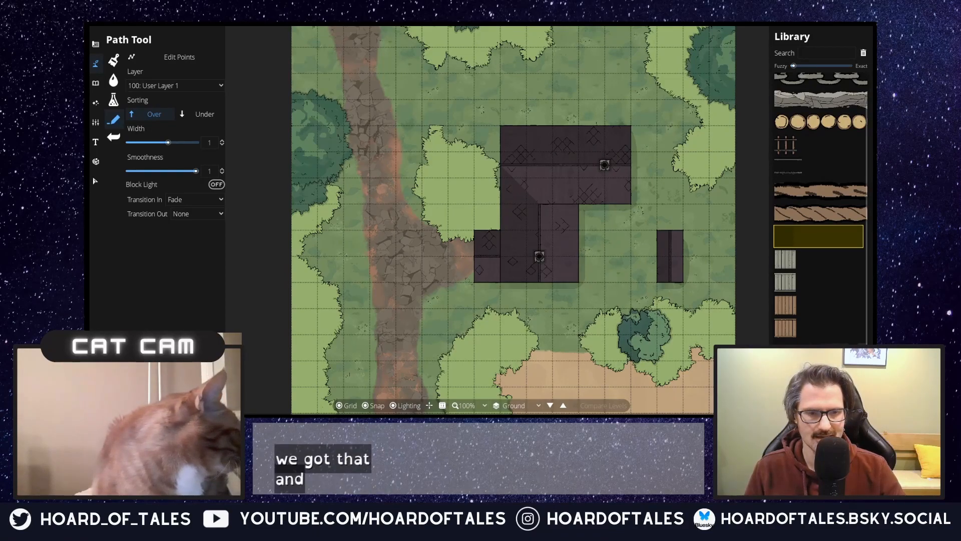
drag(448, 311, 433, 264)
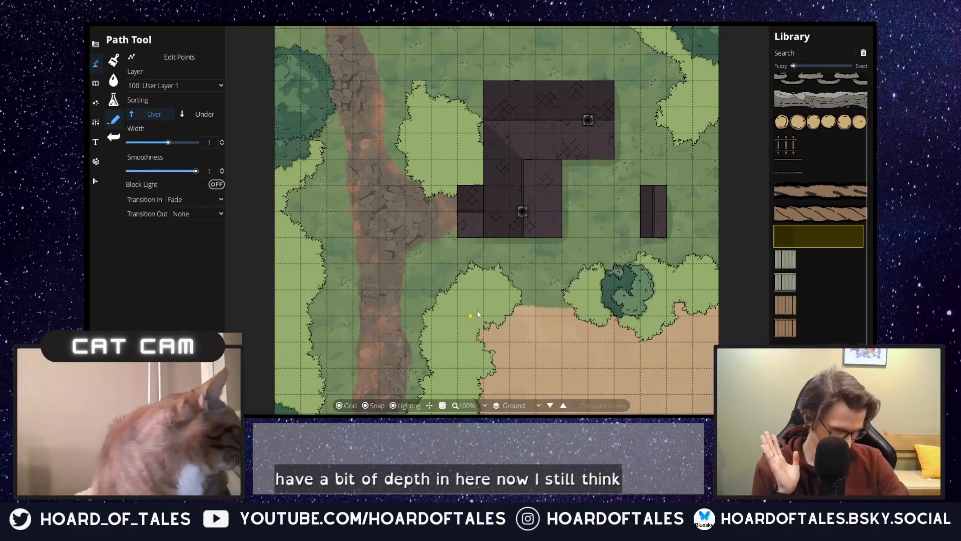
Step: Set the Transition Out of the flat shadow path to Fade for texturing the sand field
drag(569, 285, 488, 135)
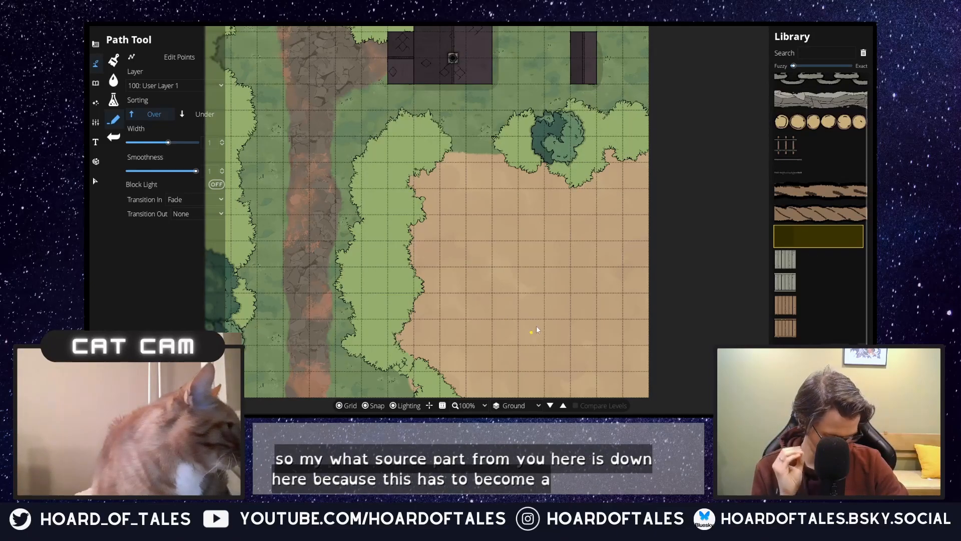
click(519, 228)
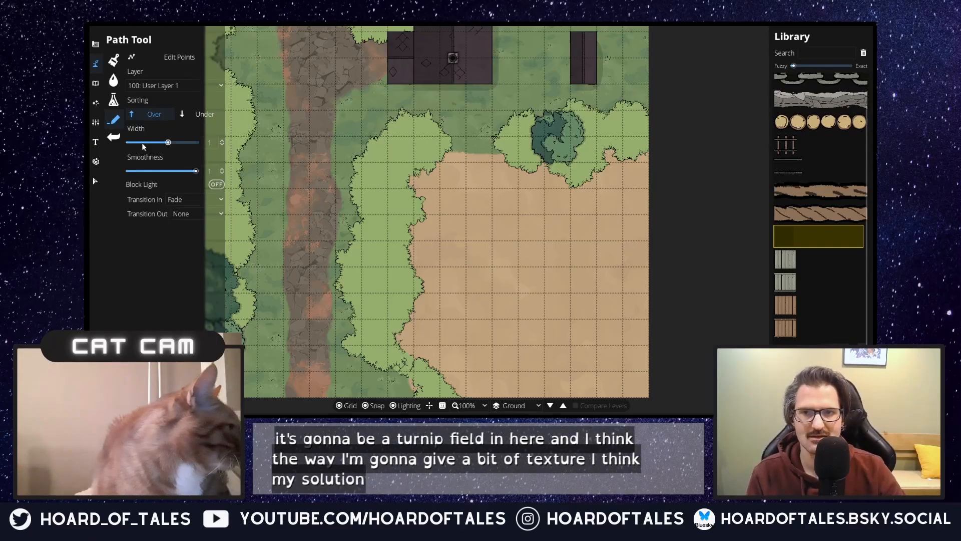
click(196, 212)
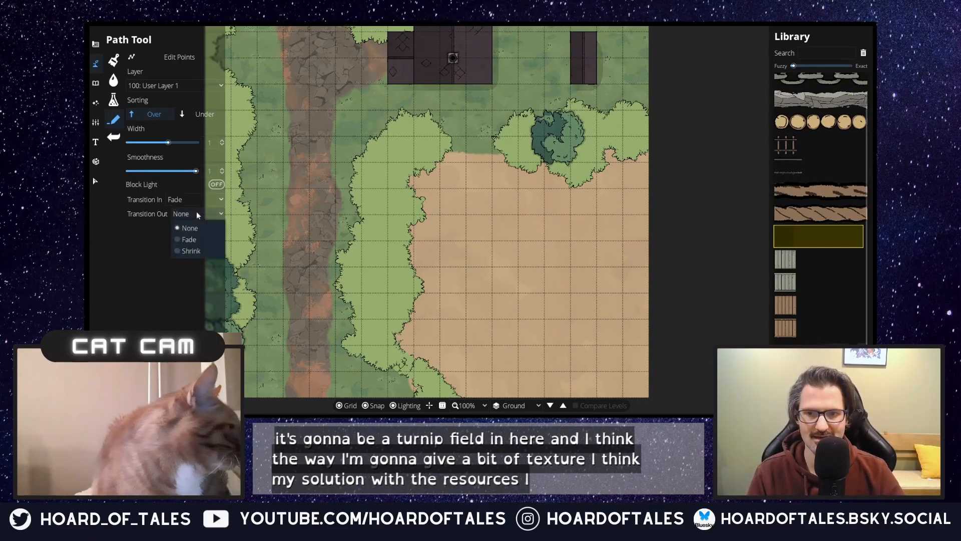
click(187, 239)
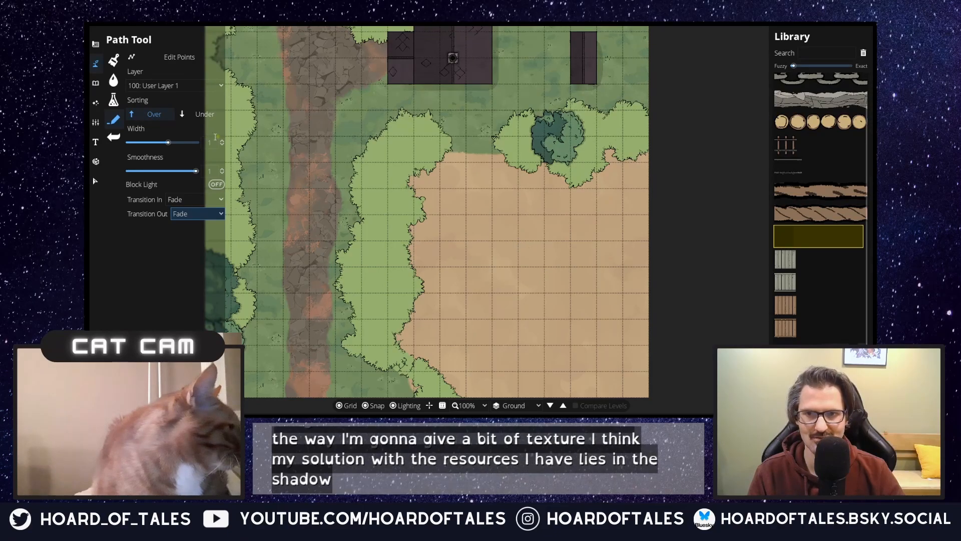
Step: Try a flat shadow line and a thinner trail line across the upper part of the sand field, undoing each
click(433, 241)
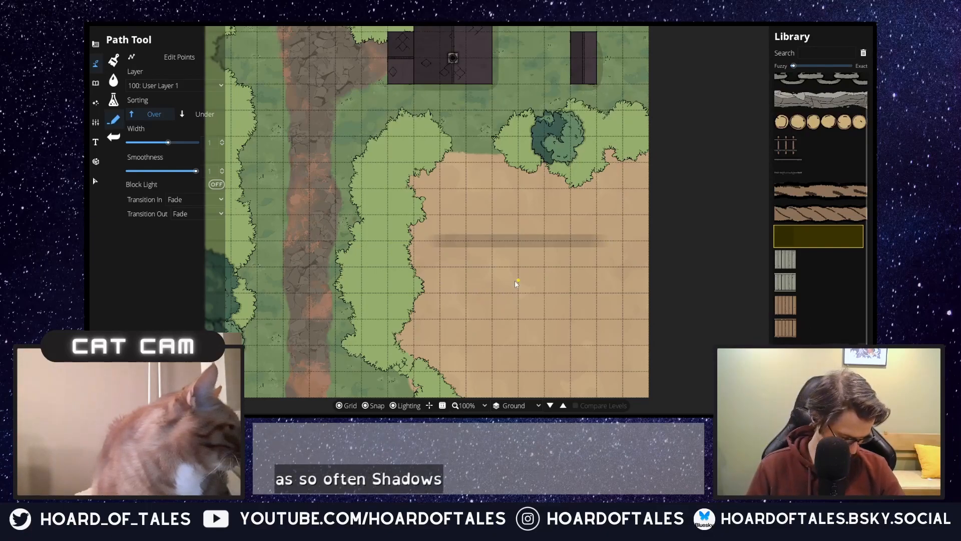
key(ctrl+z)
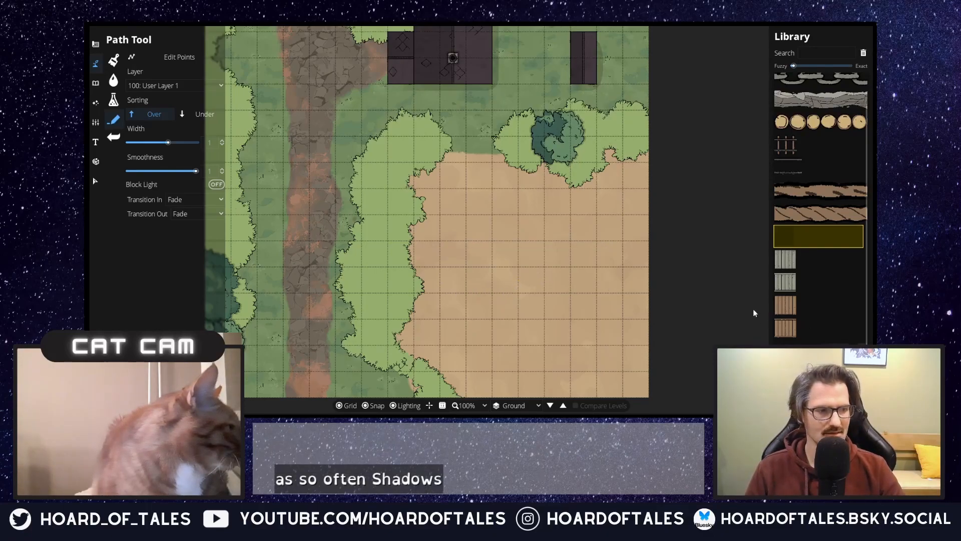
click(435, 245)
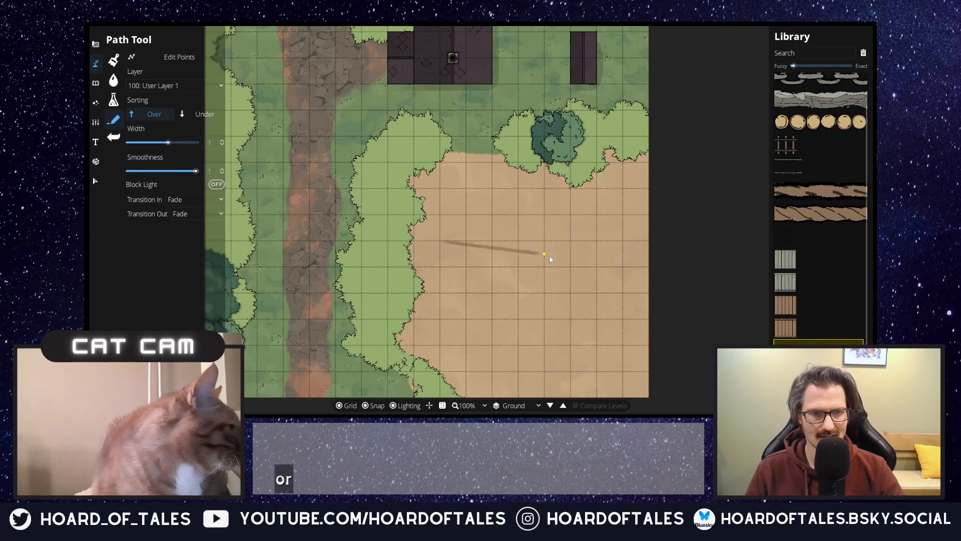
right_click(602, 240)
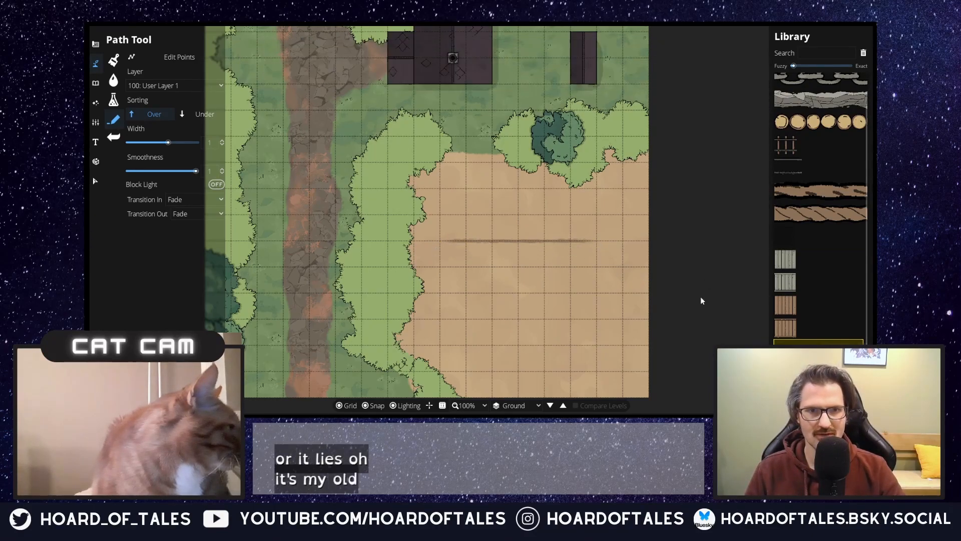
key(ctrl+z)
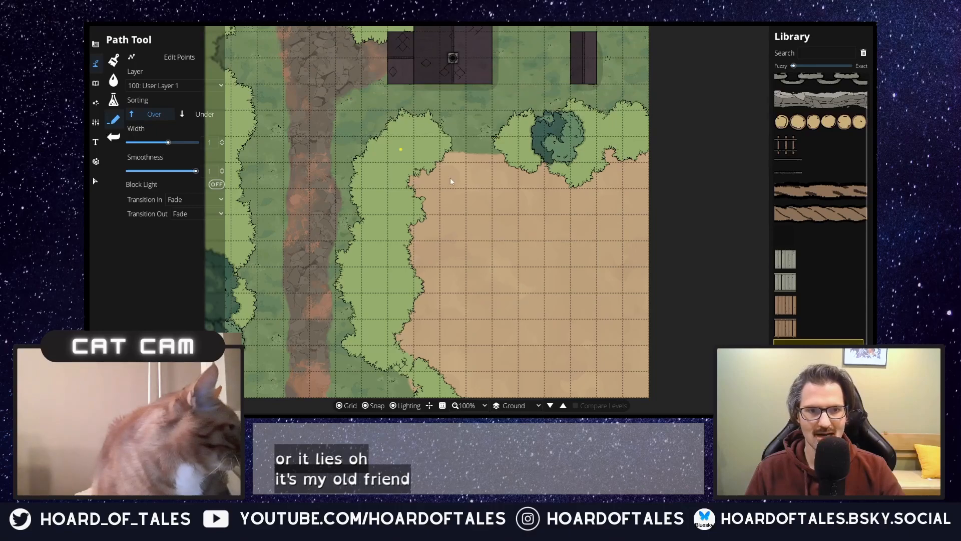
Step: Draw three horizontal furrow lines with the thin trail path across the northern half of the sand field, one grid square apart
click(439, 216)
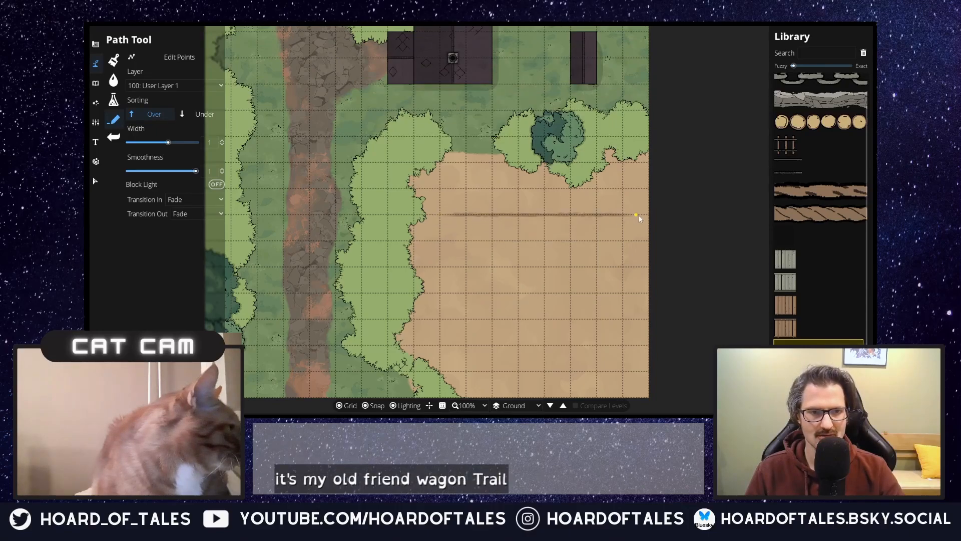
click(432, 242)
click(582, 243)
right_click(582, 243)
click(441, 268)
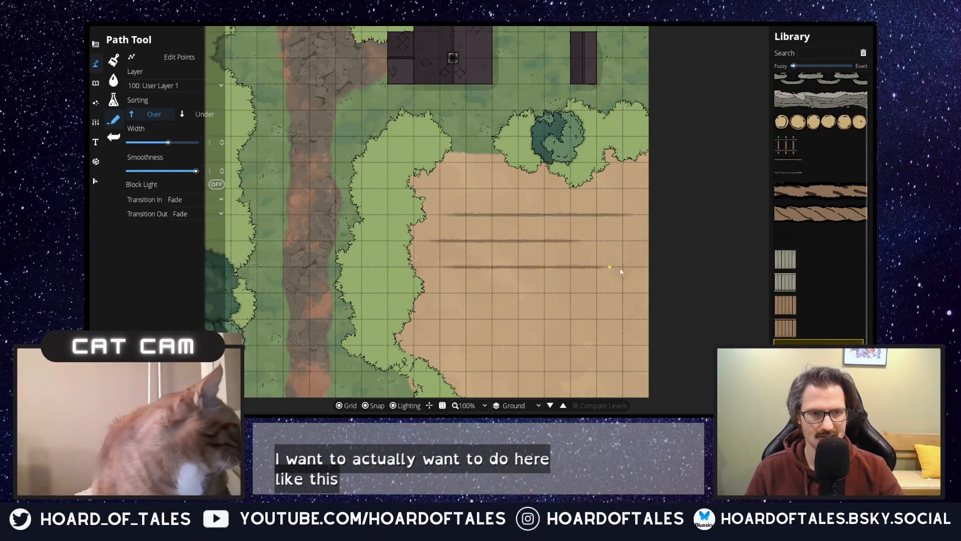
click(636, 267)
right_click(636, 267)
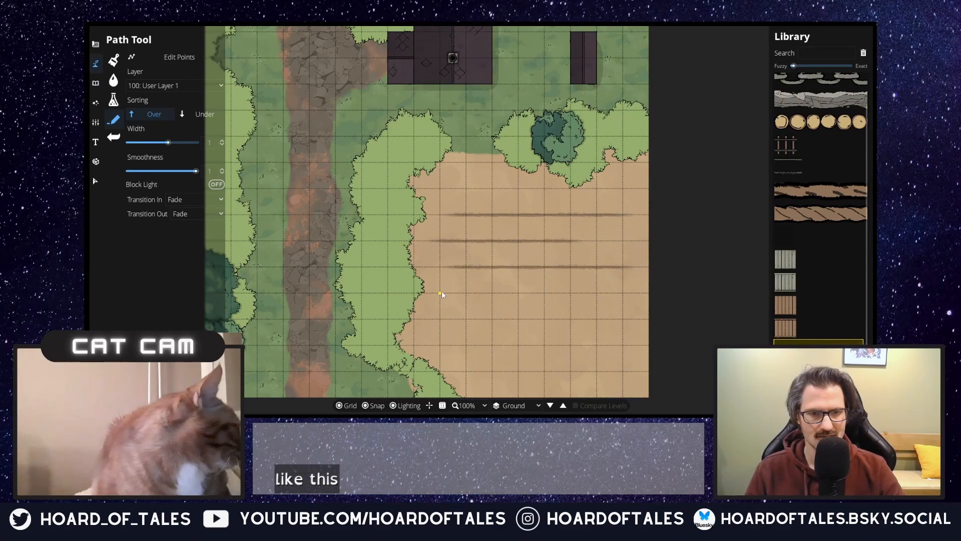
Step: Continue the furrows with four more horizontal trail lines, one grid square apart, down to the southern part of the sand field
click(441, 292)
click(635, 293)
right_click(635, 293)
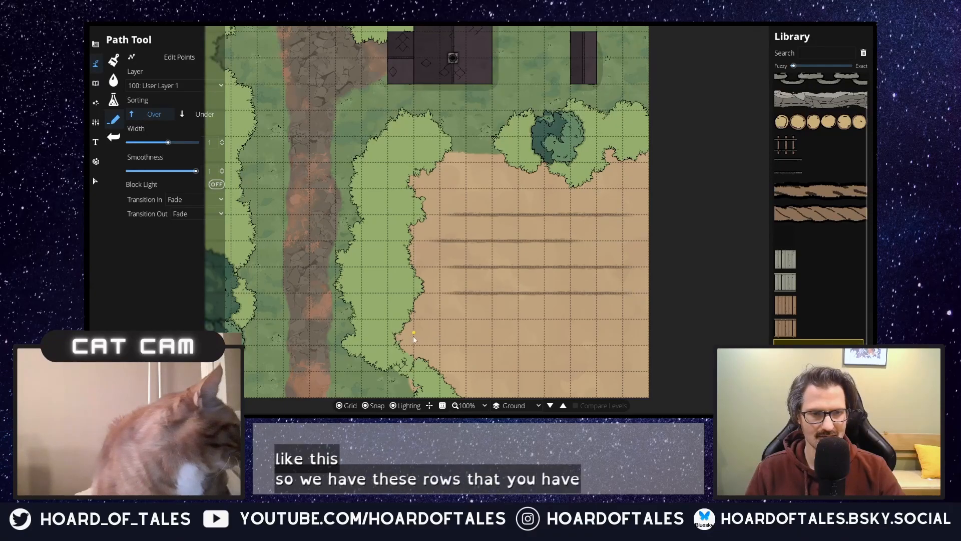
click(426, 320)
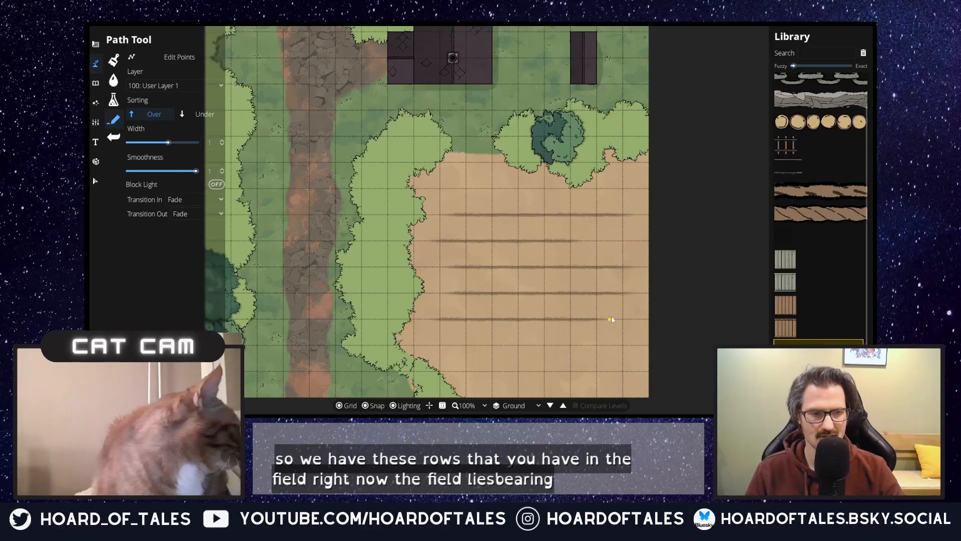
click(629, 346)
right_click(467, 400)
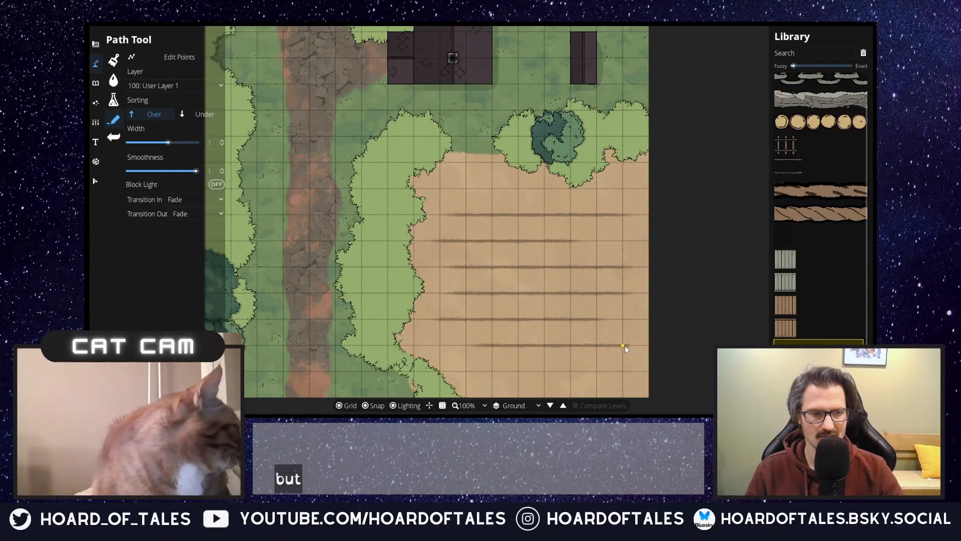
click(454, 372)
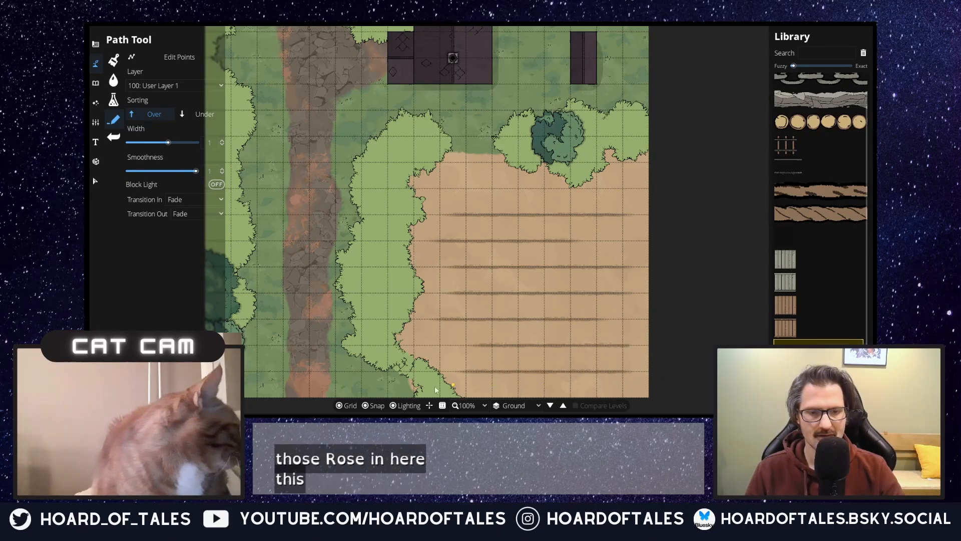
Step: Hide the grid briefly to inspect the furrow rows on the sand field, and restore it
click(350, 406)
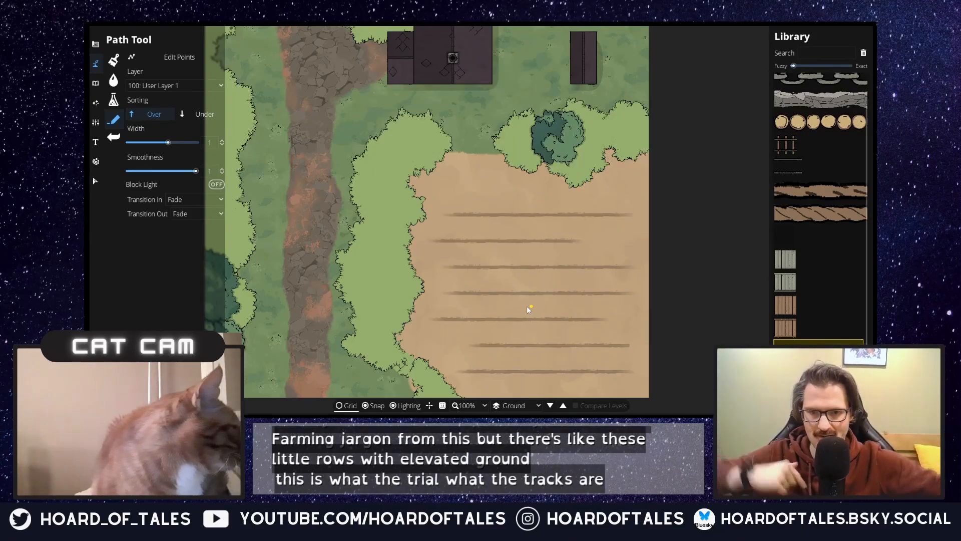
click(346, 406)
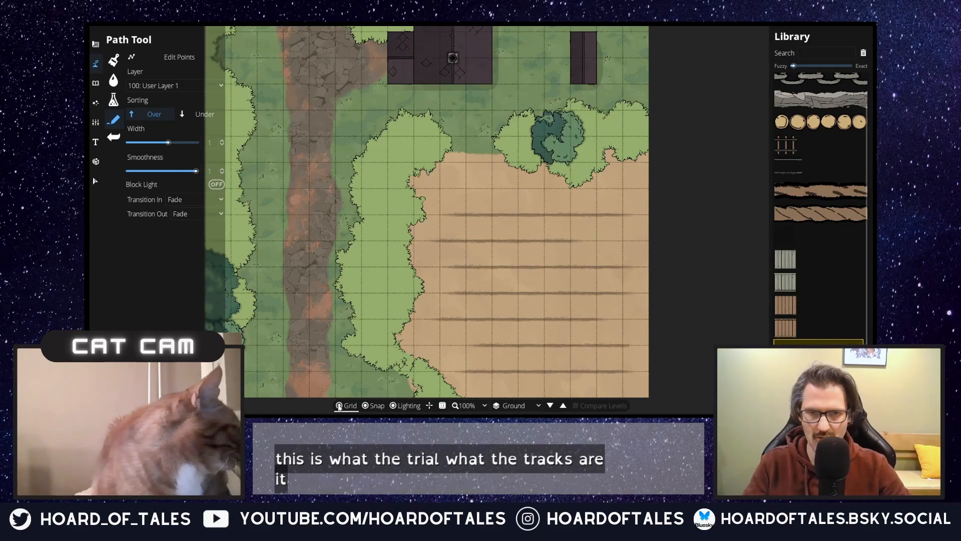
scroll(822, 220, up, 2)
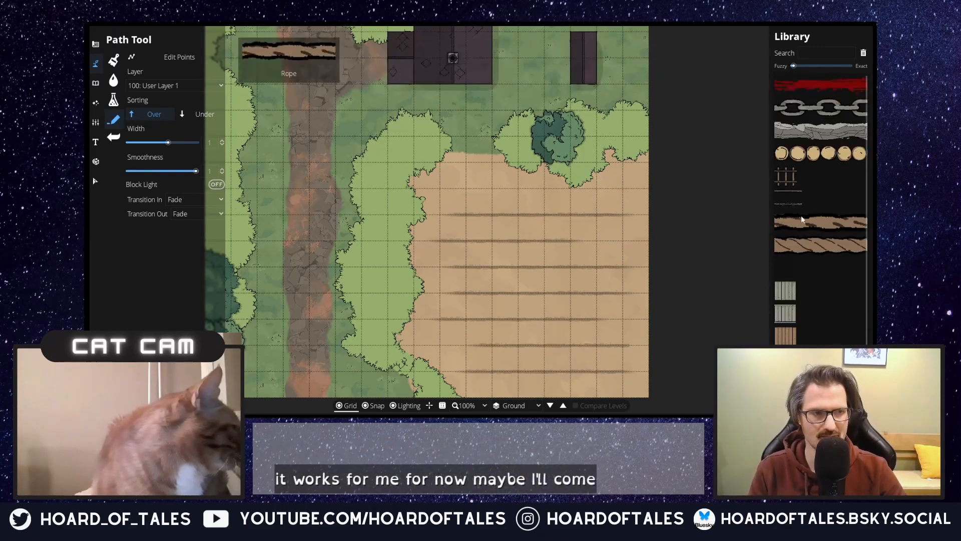
Step: Paint Terrain Moss with the Terrain Brush along the sand field's northern edge, between the two overgrown grass patches, to reshape the transition
click(114, 99)
click(101, 83)
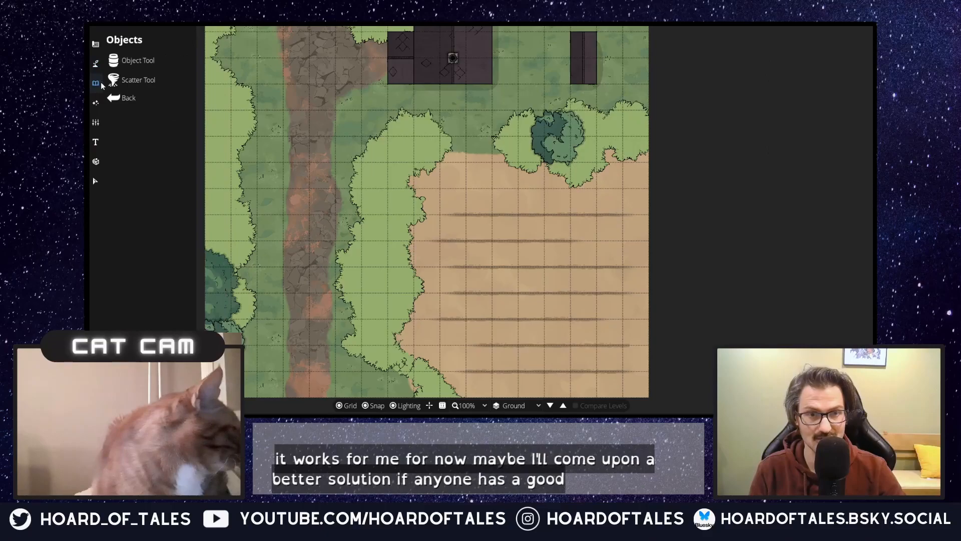
click(101, 65)
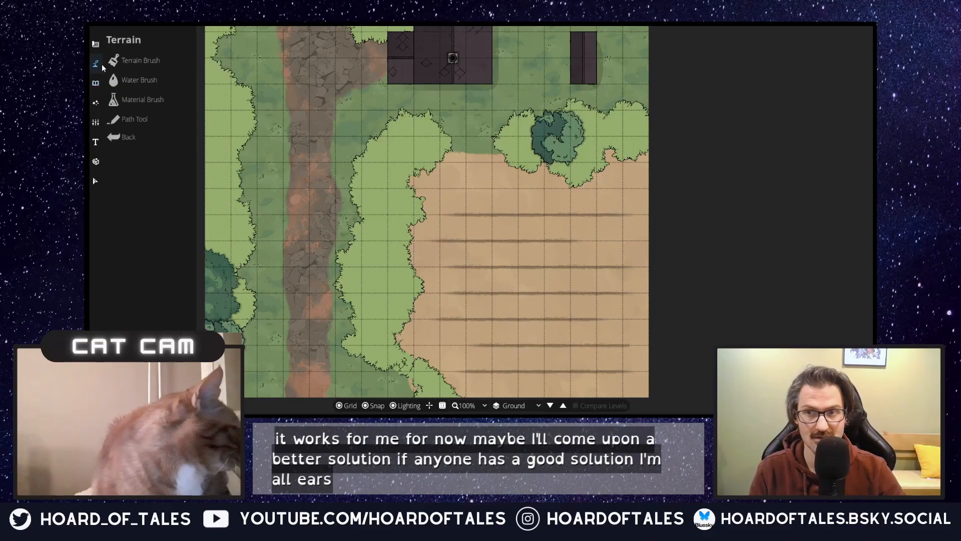
click(142, 61)
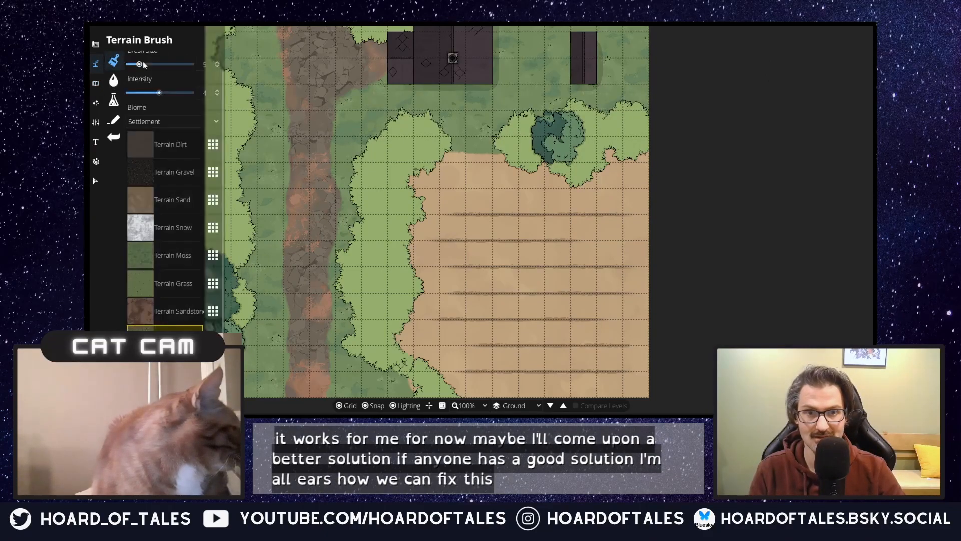
click(182, 257)
click(452, 150)
click(480, 154)
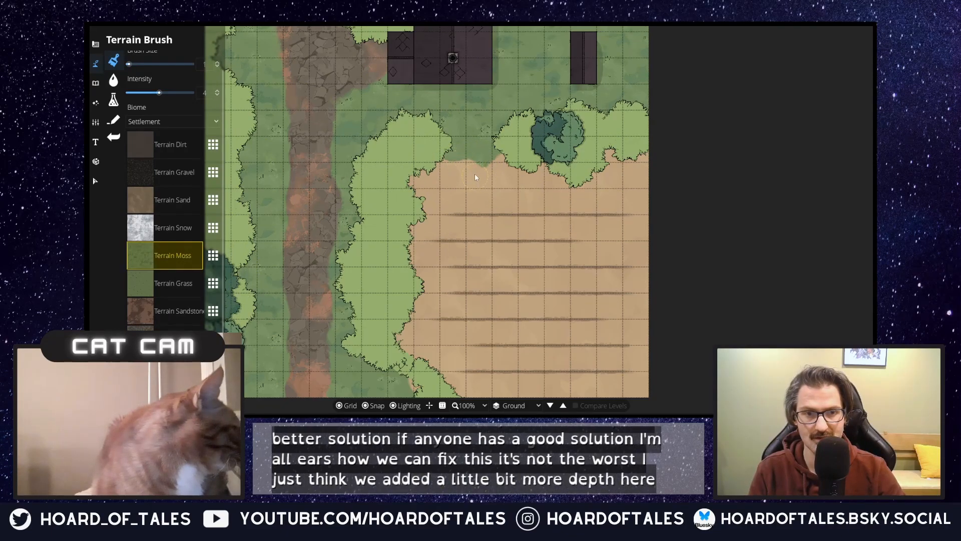
click(452, 166)
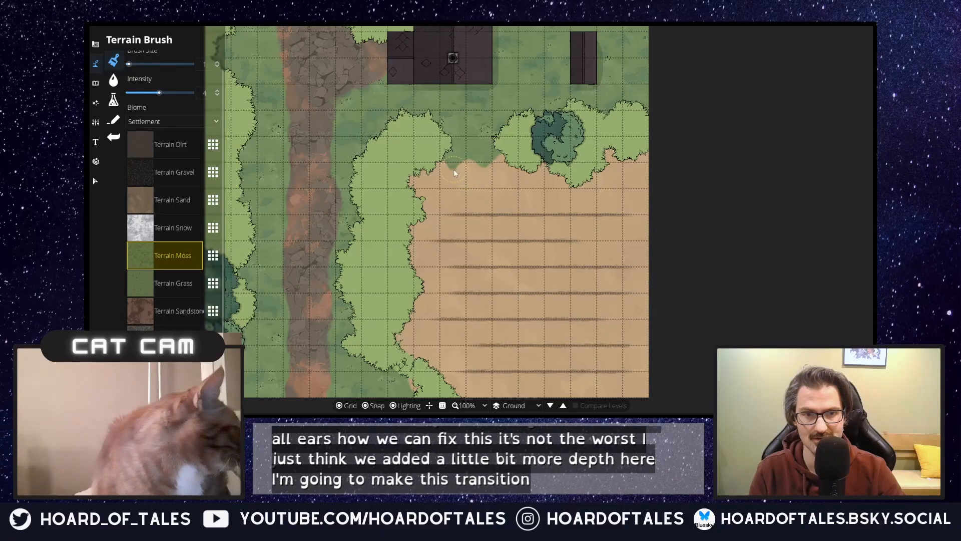
scroll(463, 175, up, 3)
click(456, 174)
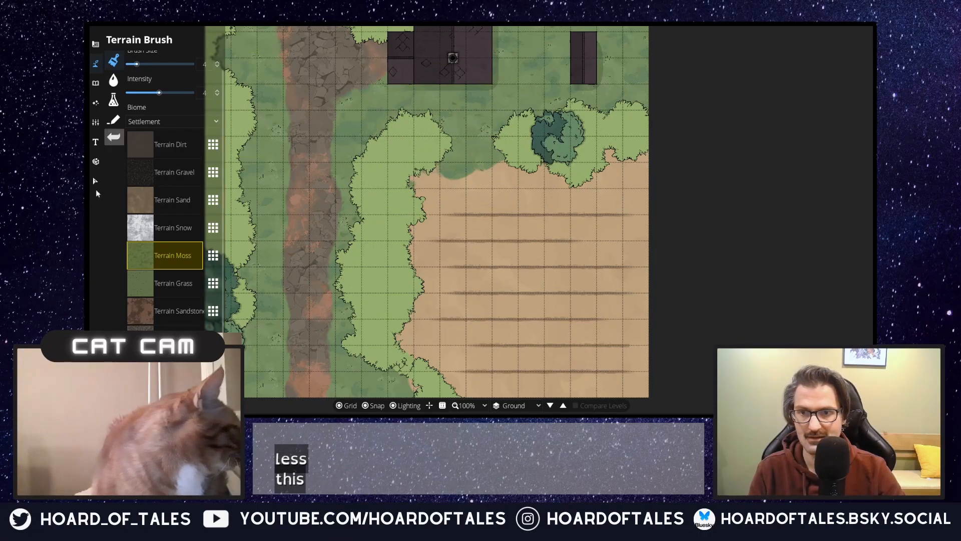
Step: Paint a narrow winding Terrain Dirt path with a size 1 brush from the house's southern side toward the sand field
click(173, 199)
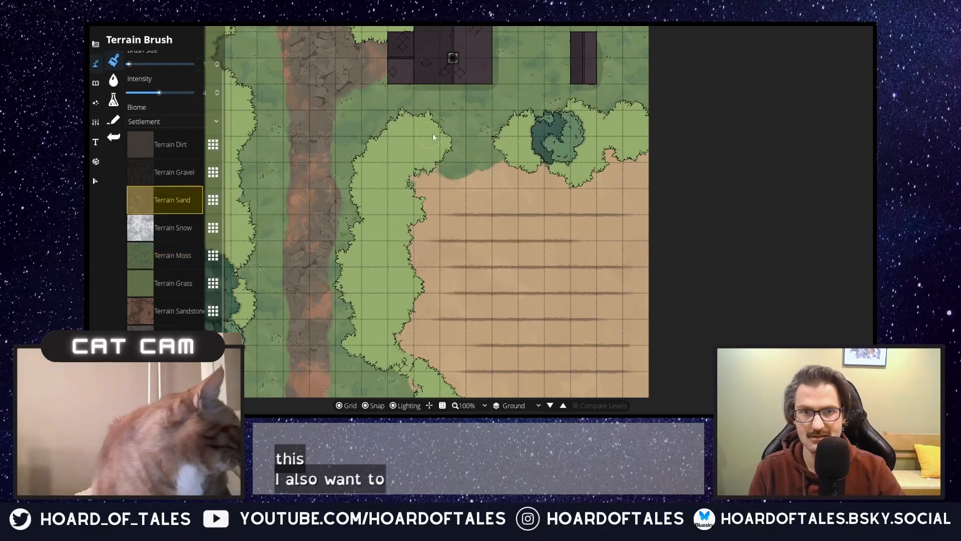
click(453, 92)
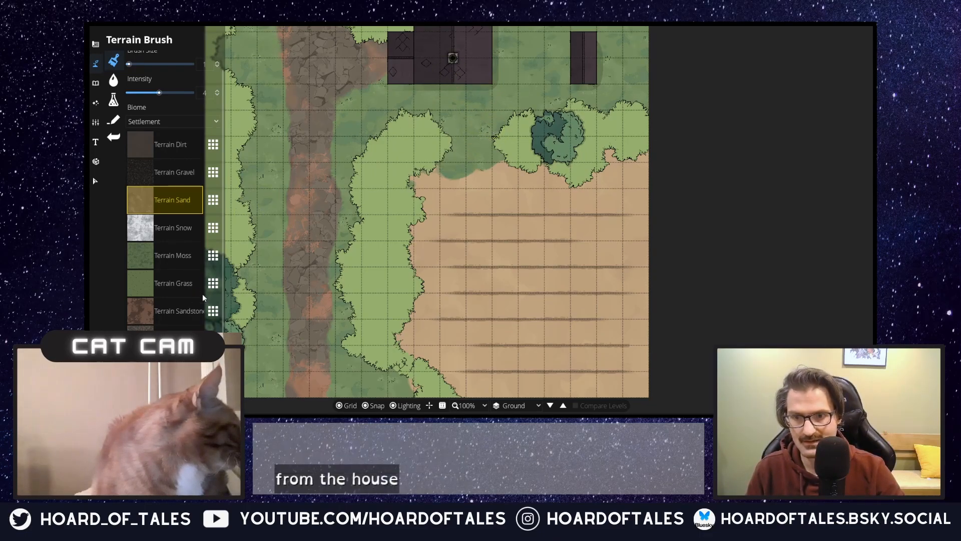
click(167, 150)
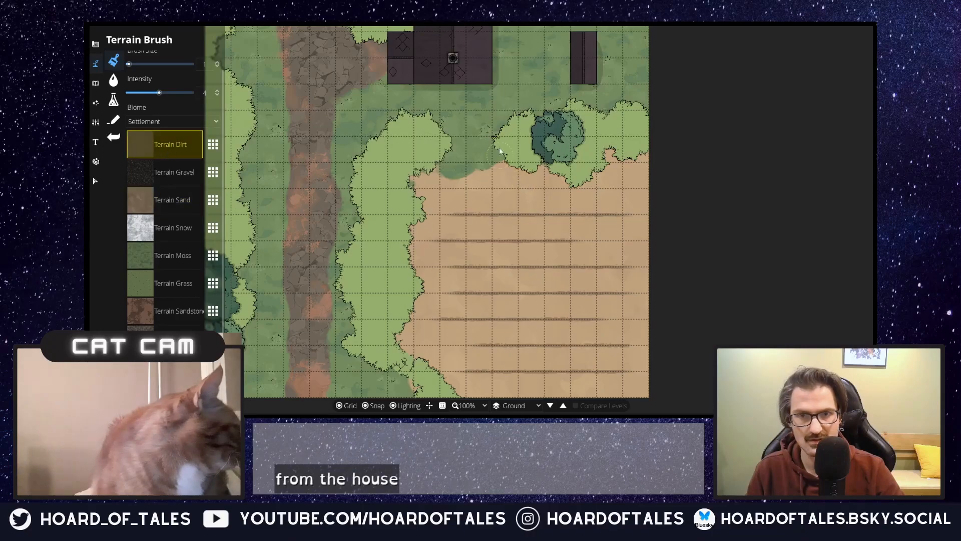
click(456, 94)
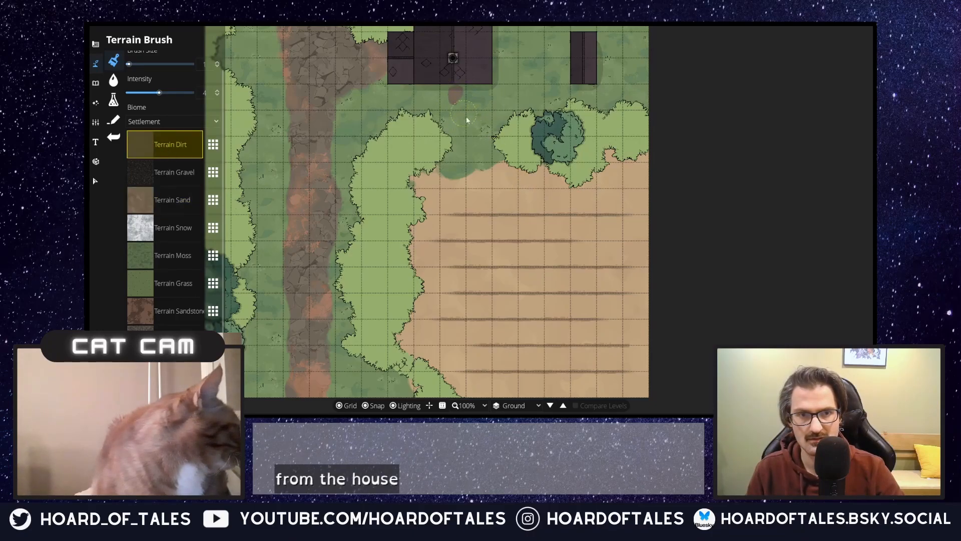
drag(470, 156, 473, 148)
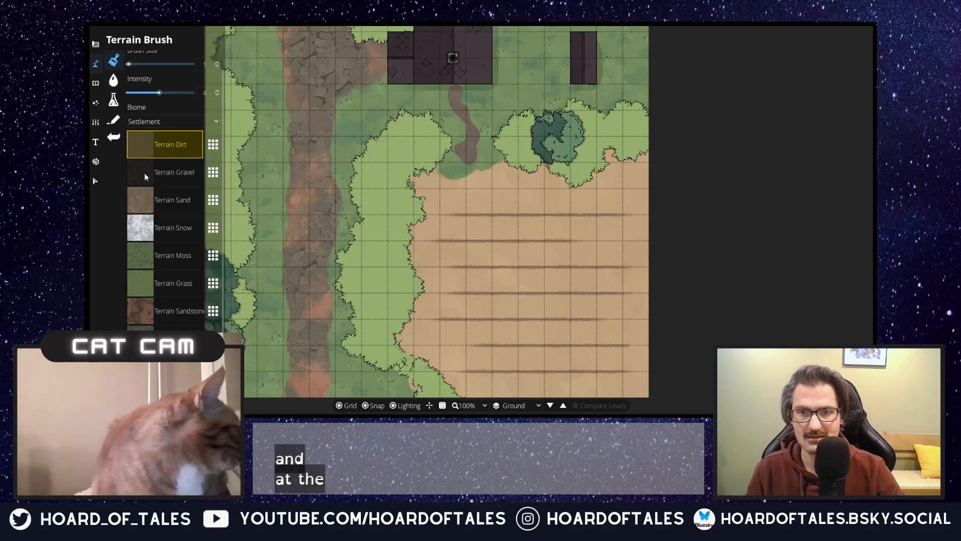
Step: Try a dab of Terrain Sand on the southern end of the little dirt path and undo it
click(171, 203)
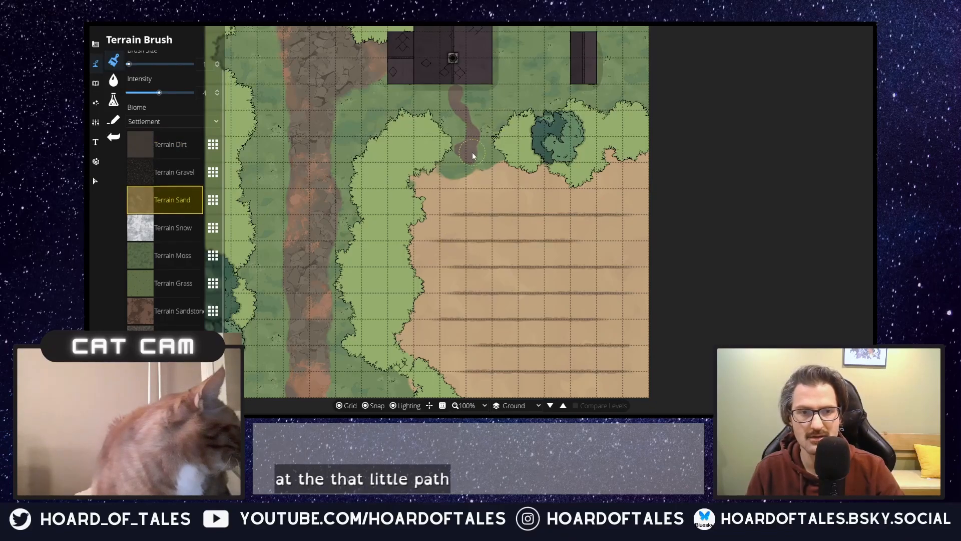
drag(470, 158, 468, 151)
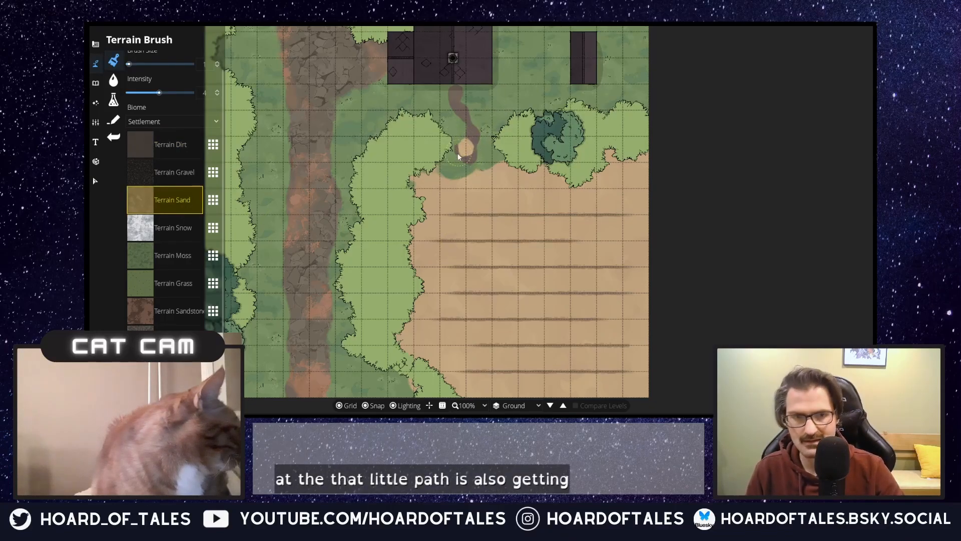
key(ctrl+z)
Step: Paint touches of Terrain Sandstone along the little dirt path between the house and the field for colour variation
click(183, 318)
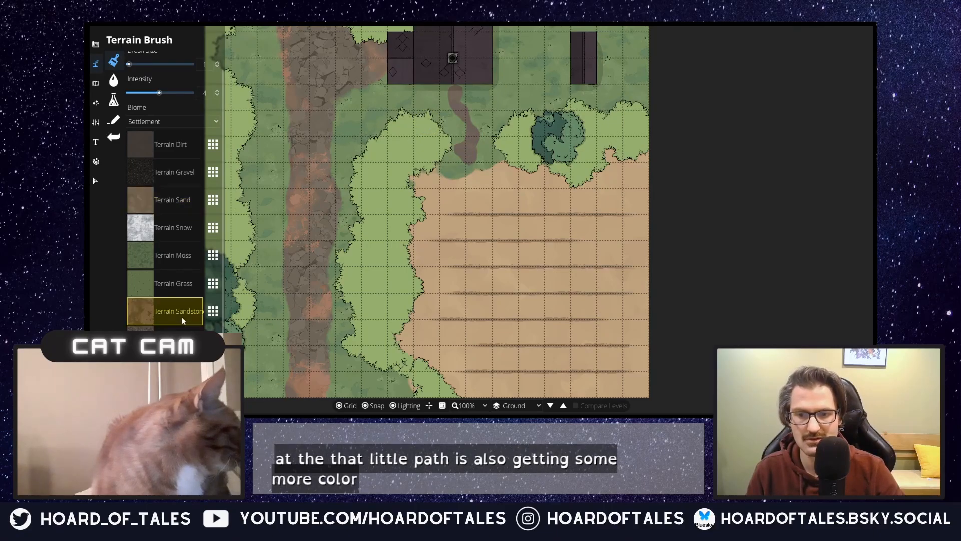
click(465, 150)
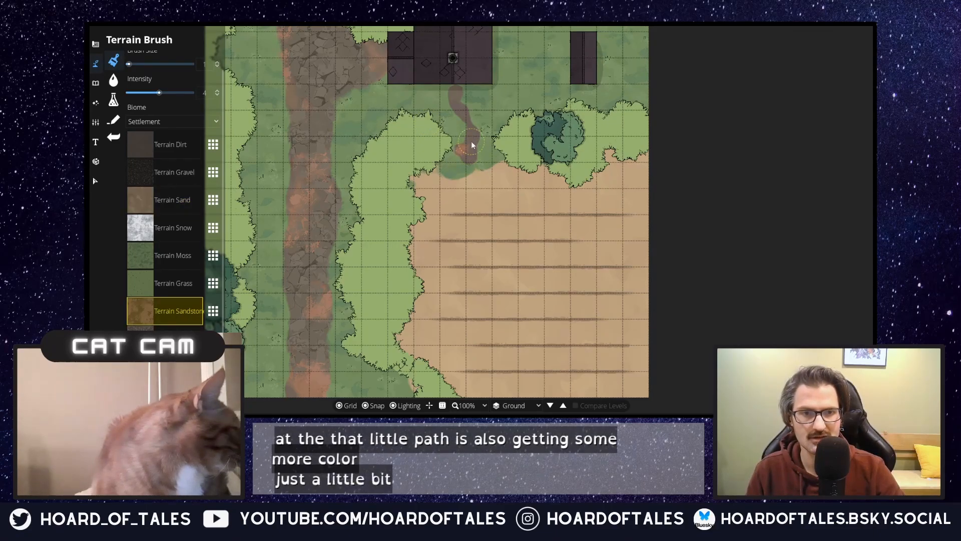
drag(474, 128, 457, 95)
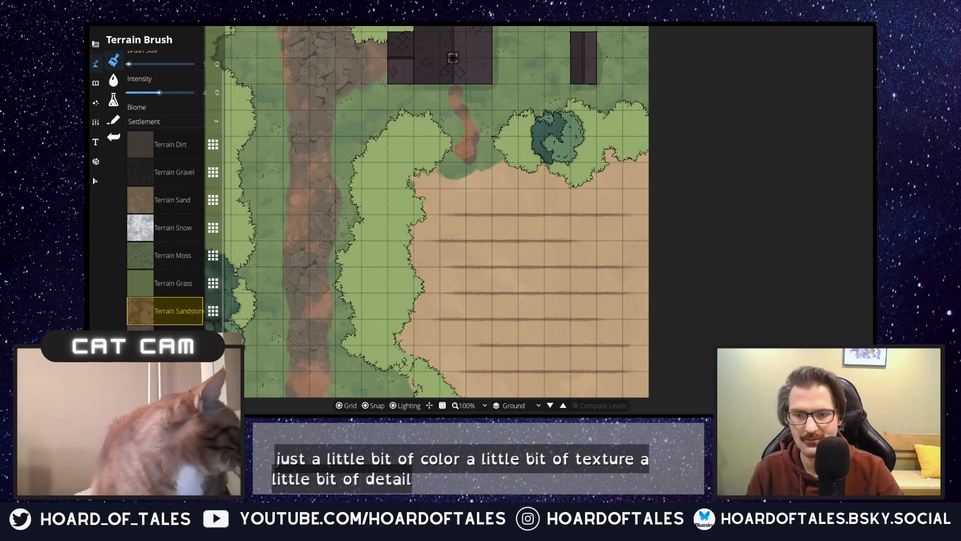
click(164, 338)
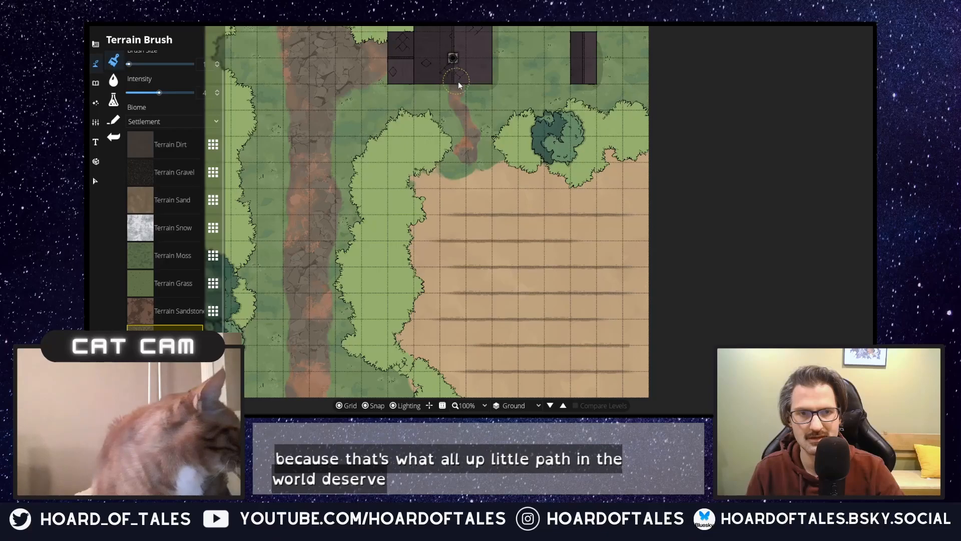
Step: Search the object library for "lantern" and set up the square lantern at scale 2 with a rotation of 45
drag(488, 236, 644, 342)
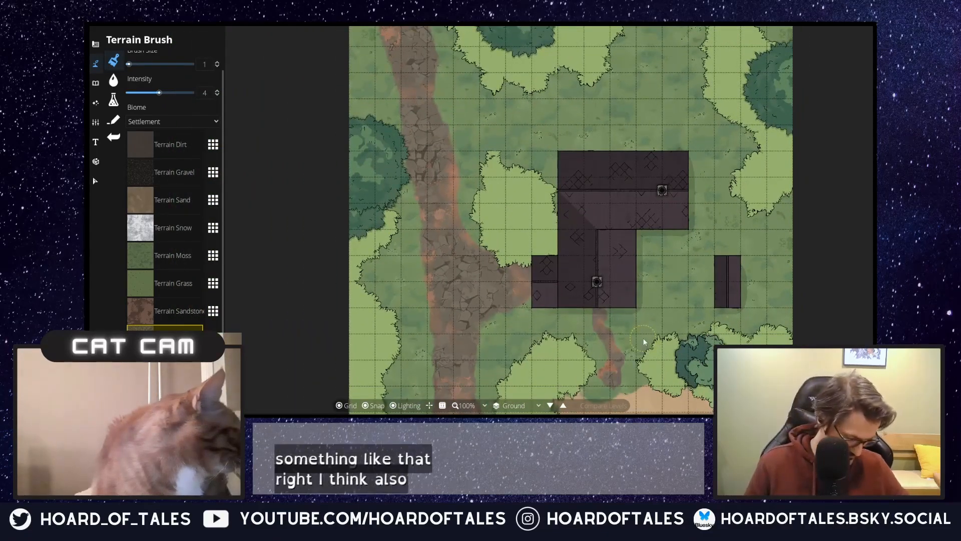
click(114, 99)
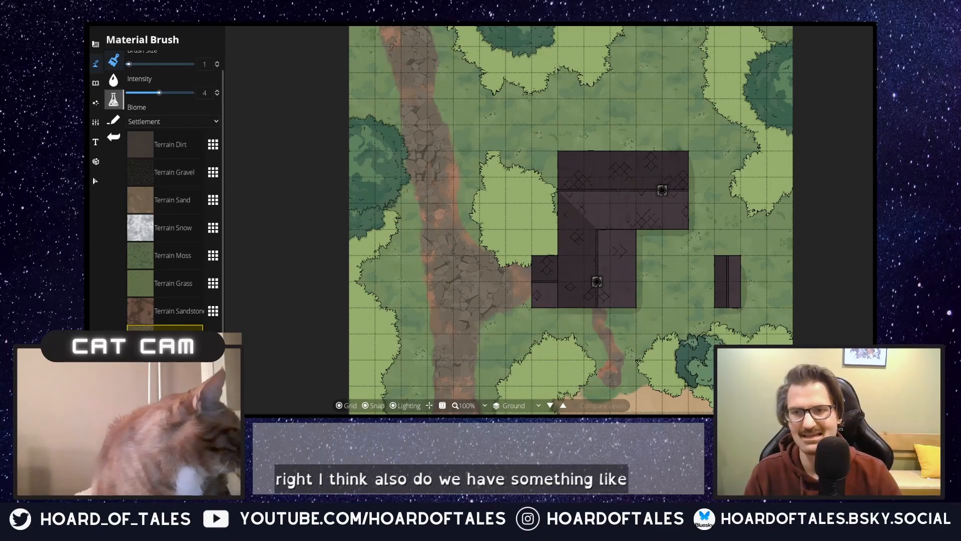
click(96, 85)
click(115, 62)
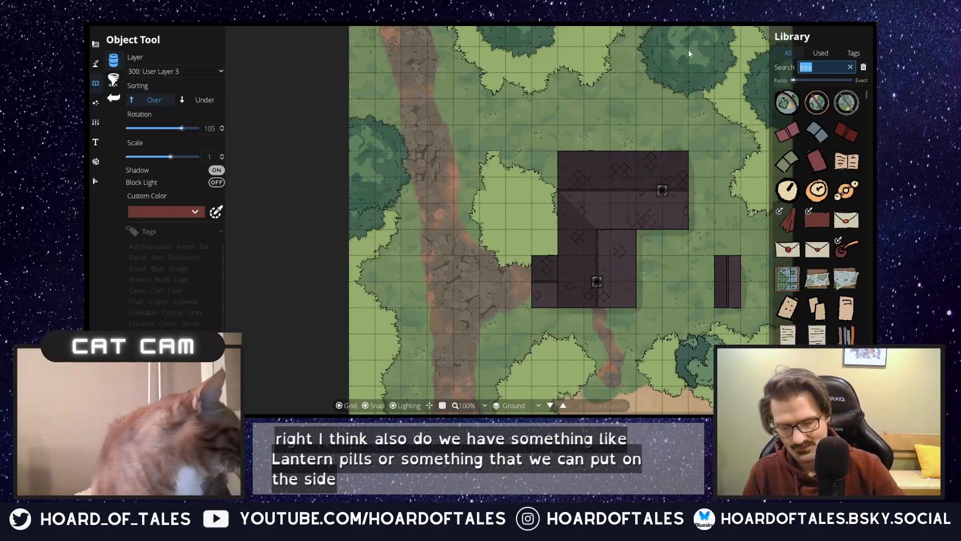
text(lantern)
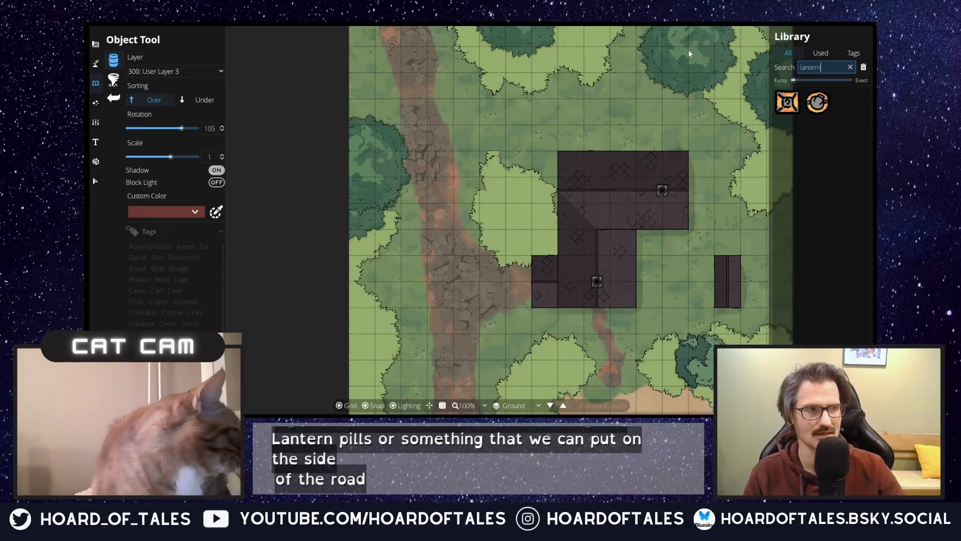
click(787, 104)
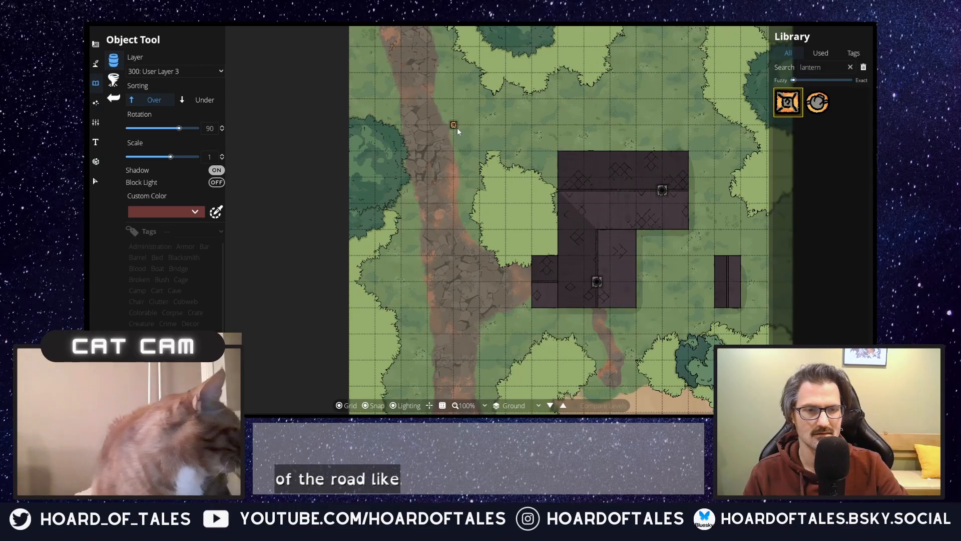
mouse_move(822, 109)
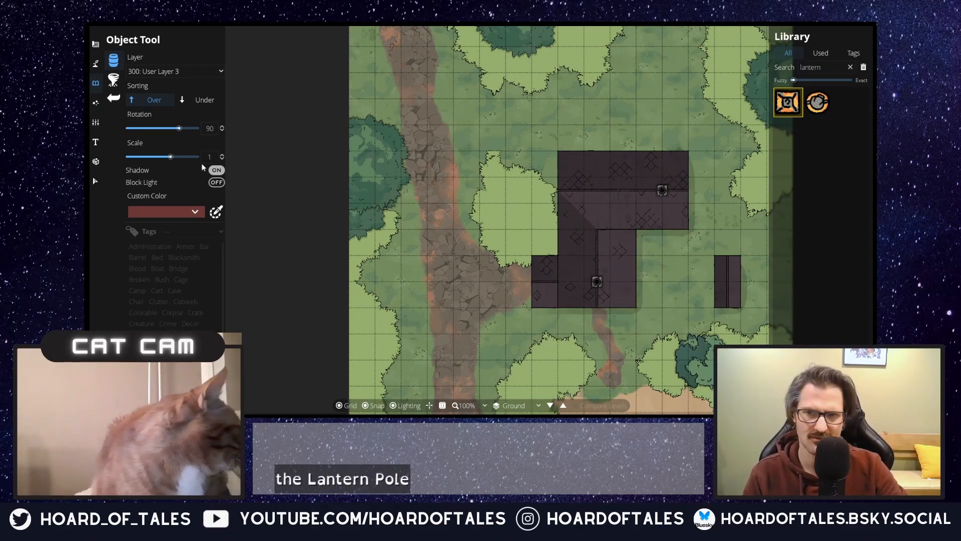
drag(215, 157, 202, 159)
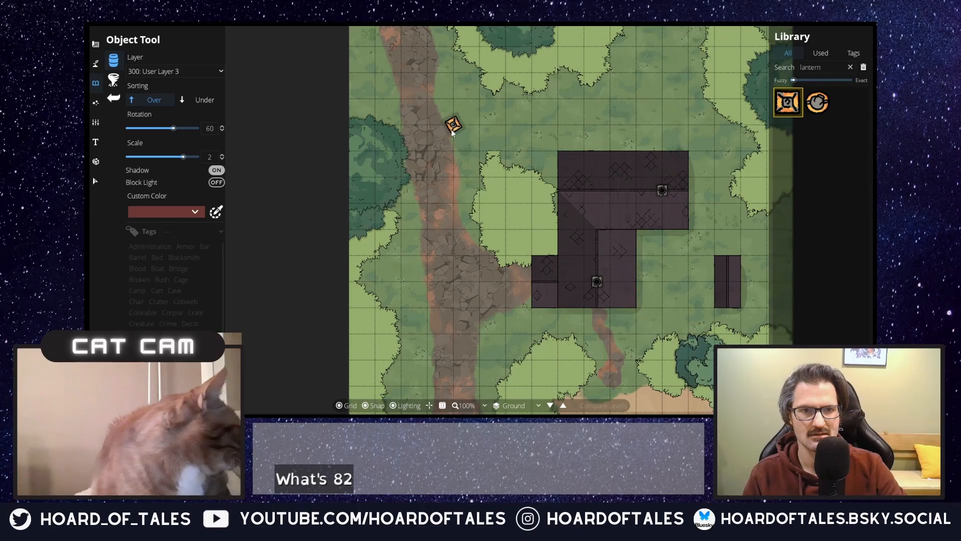
mouse_move(818, 102)
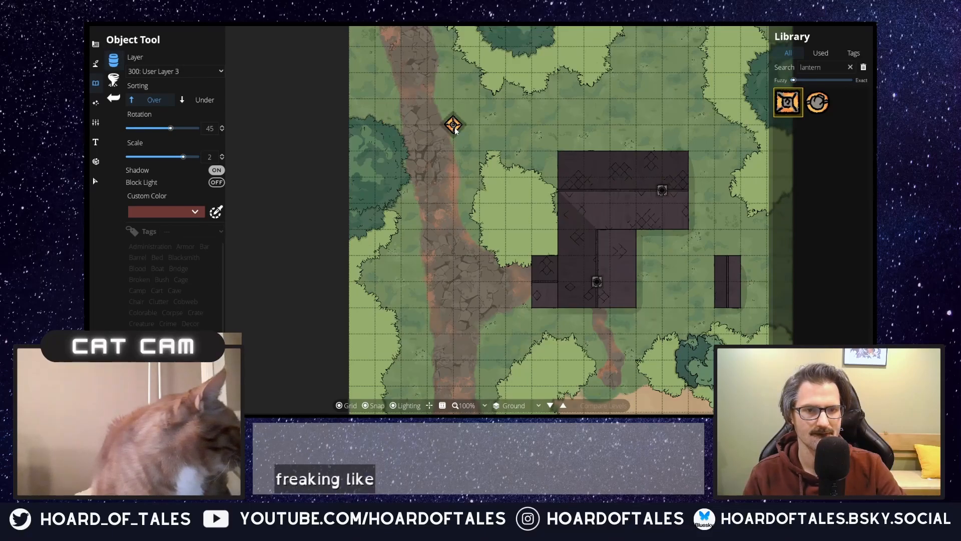
Step: Place three square lanterns along the stone road, alternating between its eastern and western edges from north to south
drag(430, 307, 421, 125)
click(420, 164)
drag(460, 237, 419, 402)
click(462, 285)
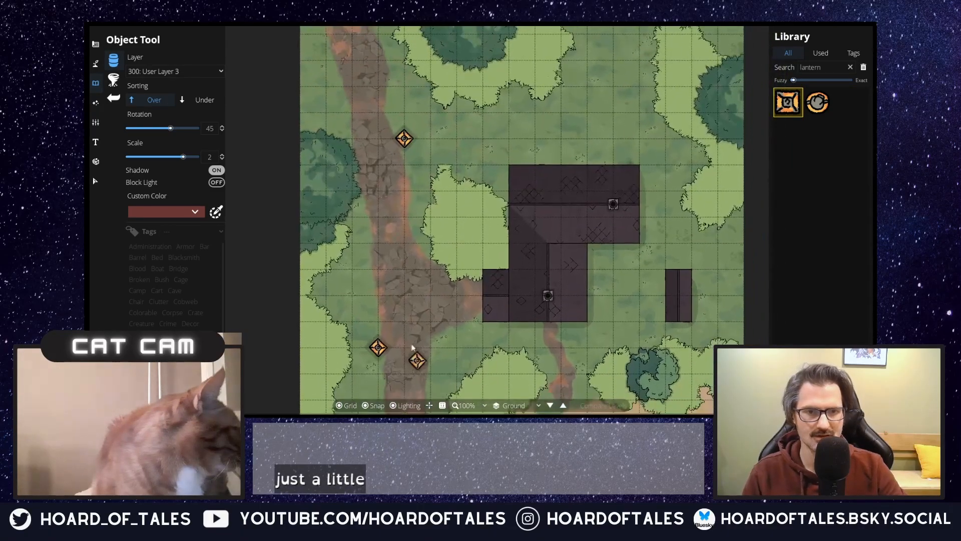
scroll(427, 288, down, 2)
drag(429, 300, 477, 195)
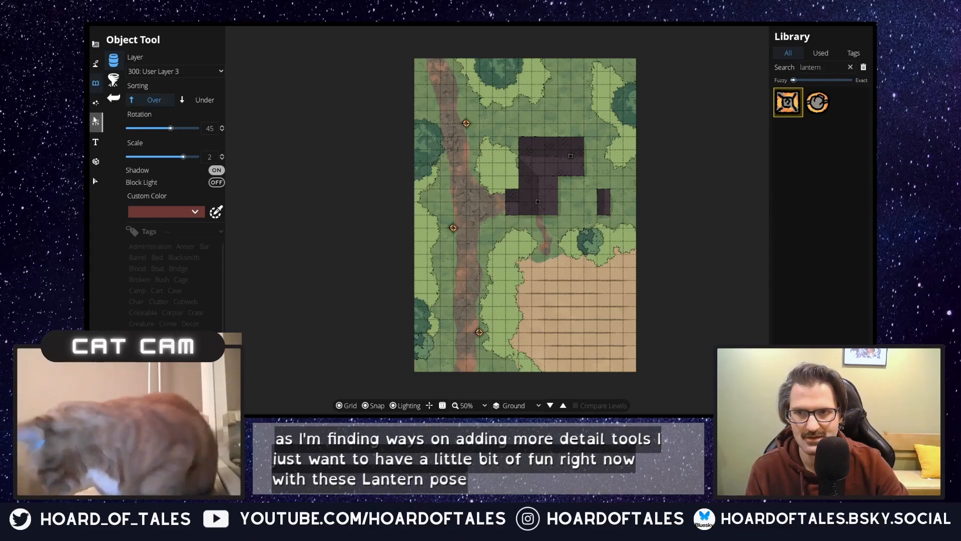
Step: Place an orange light with range 5 and intensity 1 on each of the three roadside lanterns
click(95, 102)
click(128, 80)
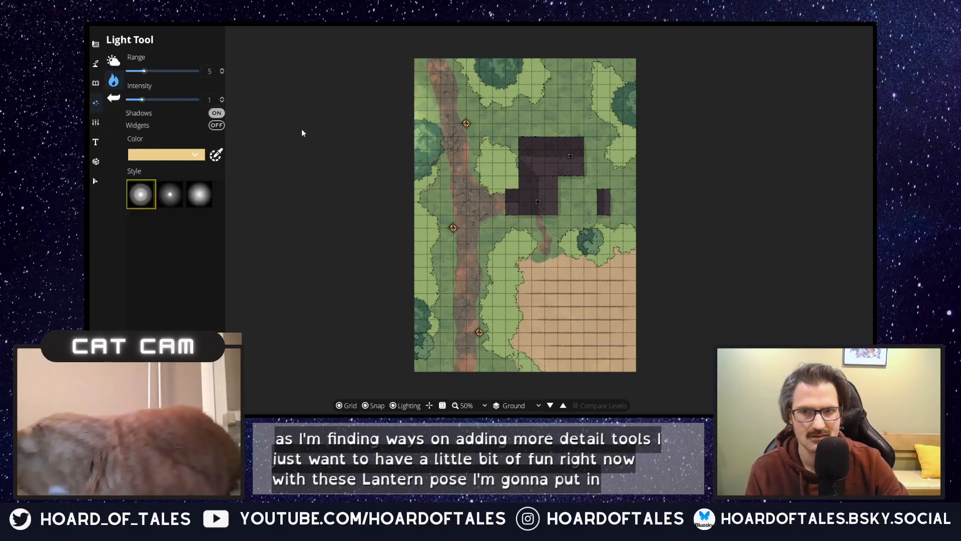
click(195, 155)
click(184, 170)
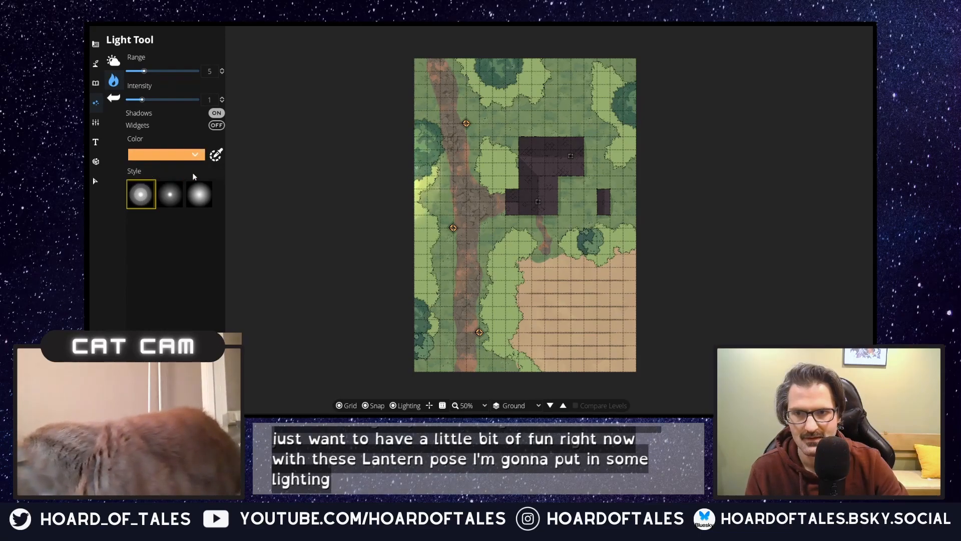
click(466, 123)
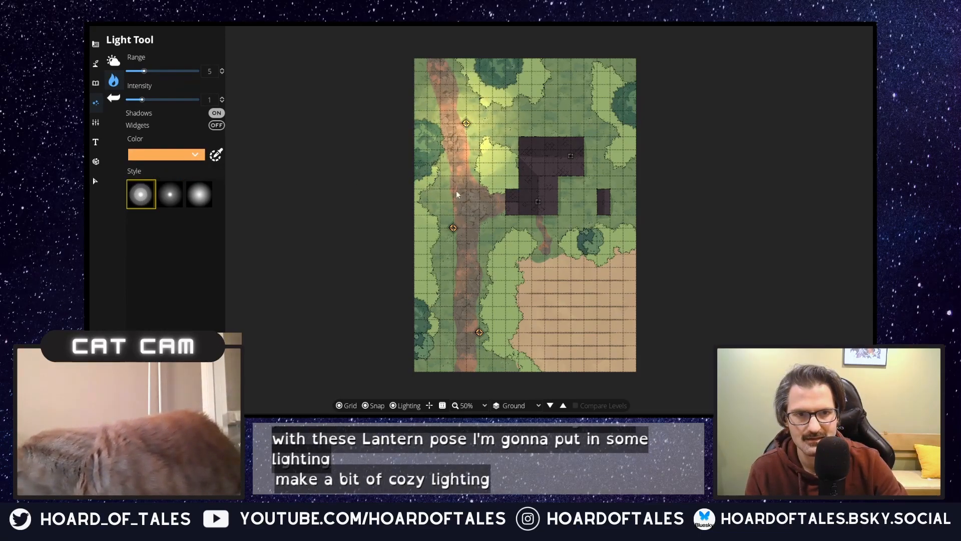
click(452, 229)
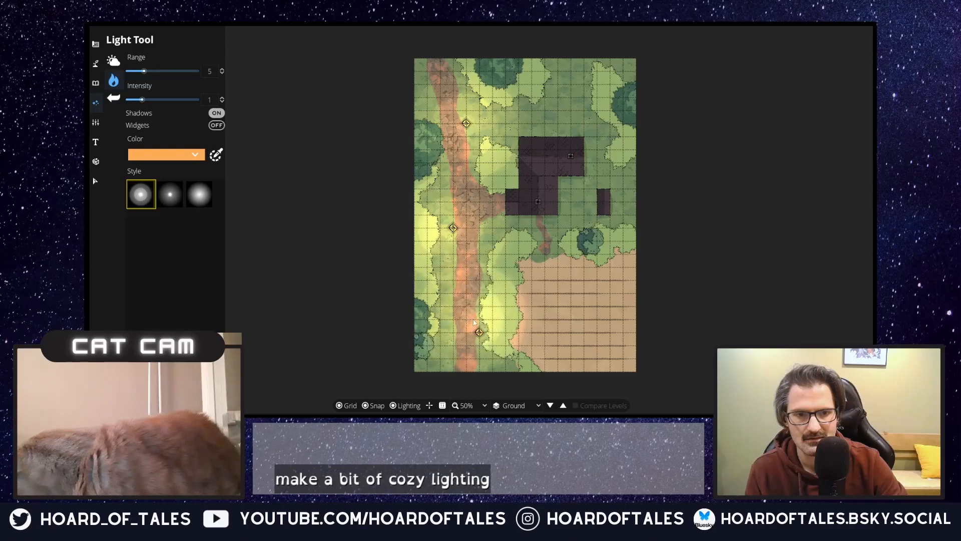
click(479, 333)
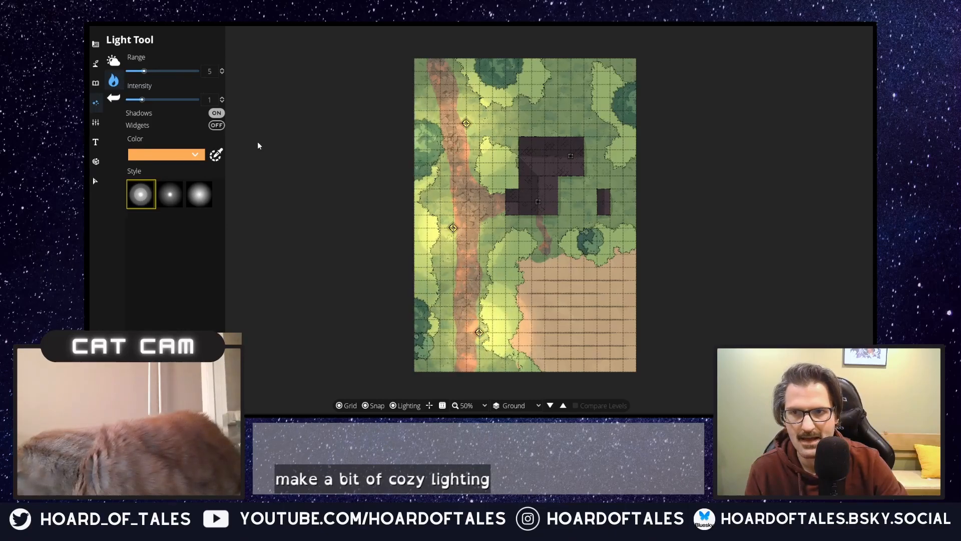
Step: Try a dark grey ambient light (5d5c5c) for a night-time look and restore it to white (ffffff)
click(114, 60)
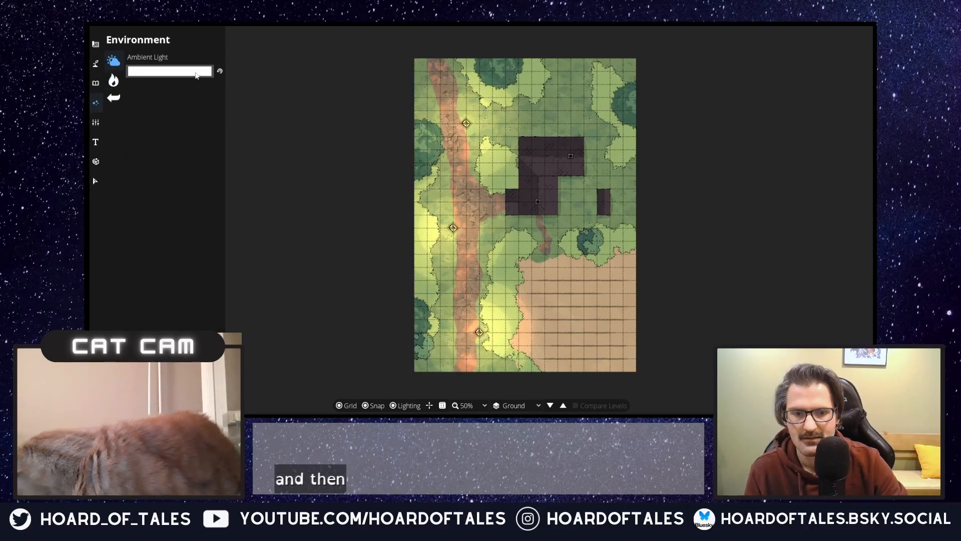
click(194, 71)
drag(135, 84, 95, 84)
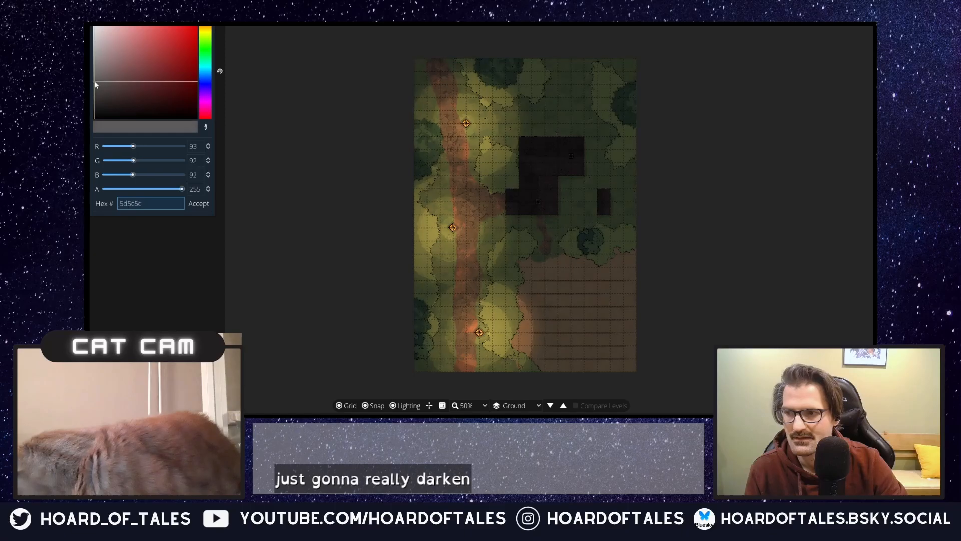
click(316, 176)
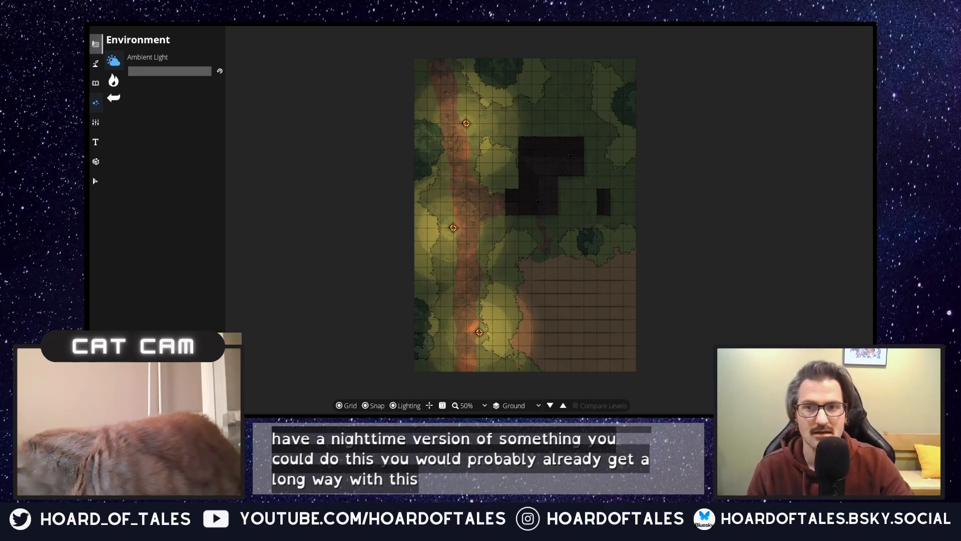
click(191, 74)
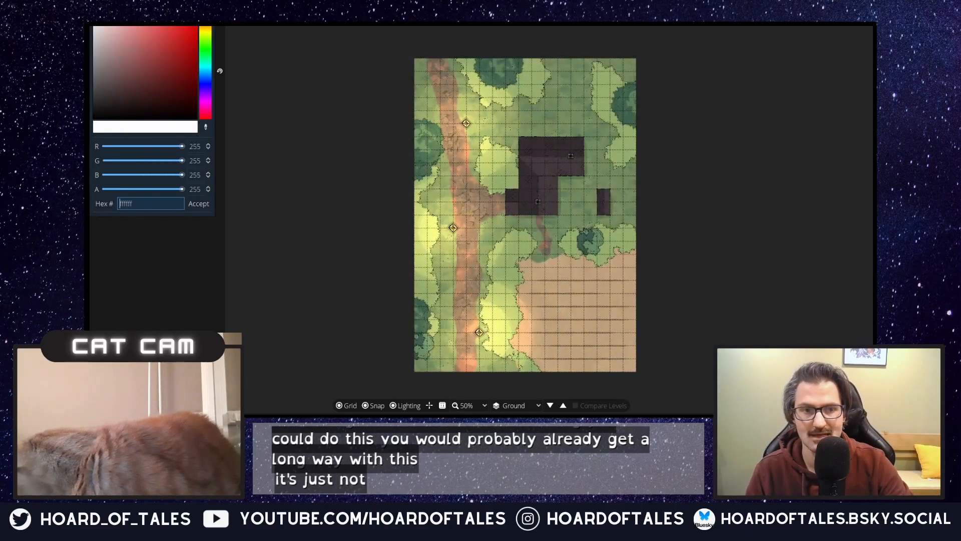
click(277, 199)
Step: Delete the three orange light sources from the roadside lanterns
click(115, 81)
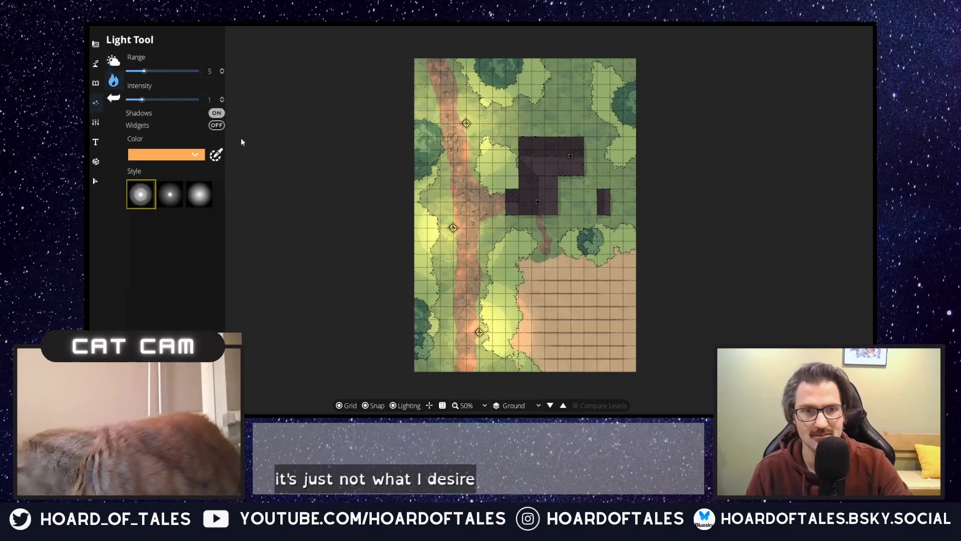
click(96, 181)
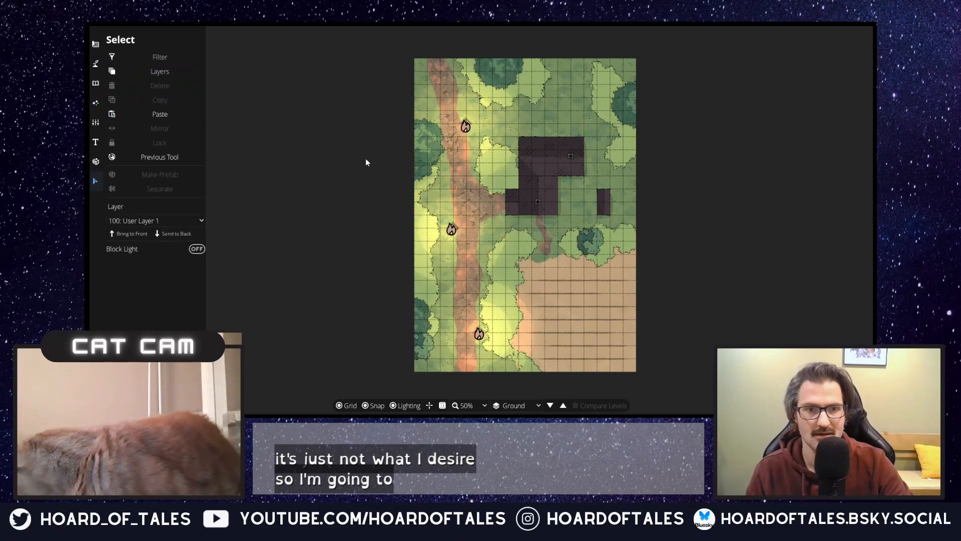
click(465, 126)
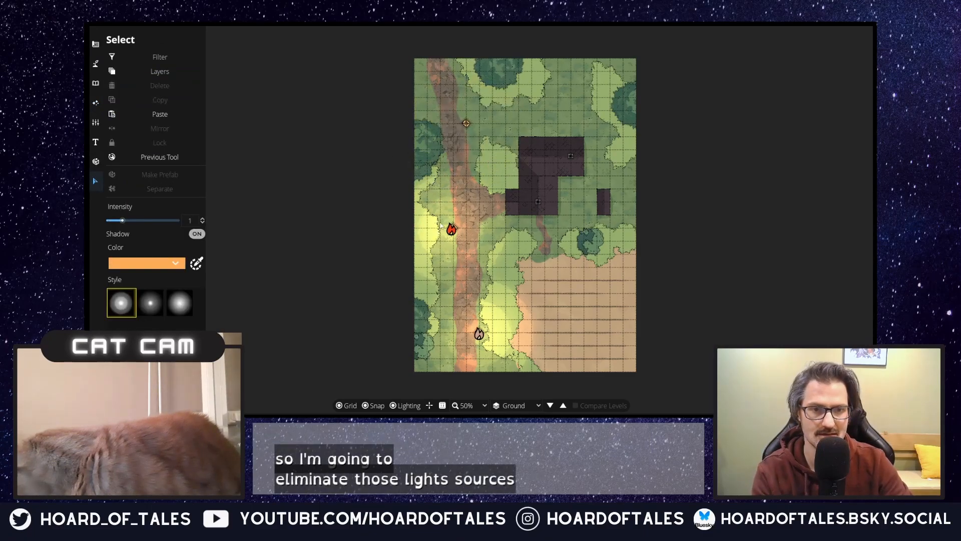
click(452, 234)
key(Delete)
click(478, 333)
key(Delete)
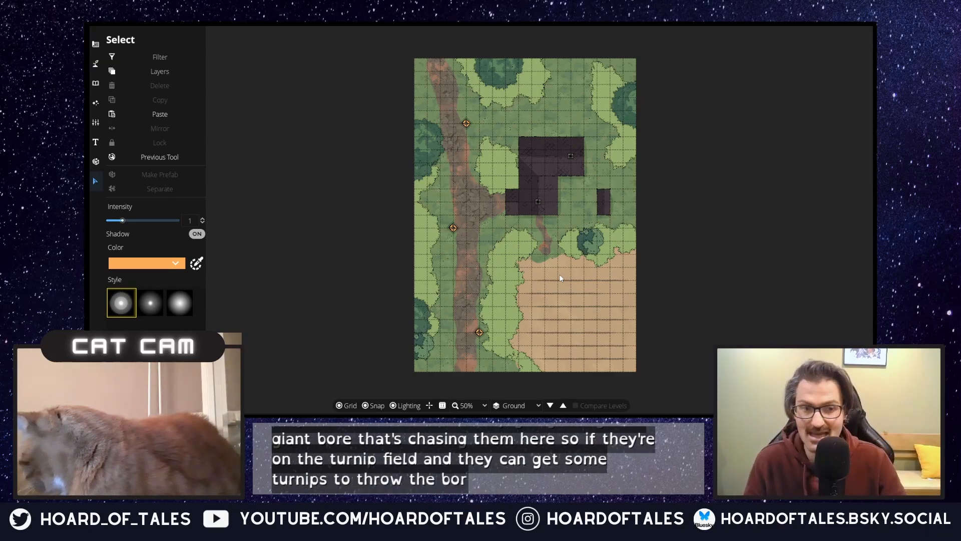
Step: Ready the Path Tool with the round wooden log path for fencing the house entrance
scroll(559, 274, up, 2)
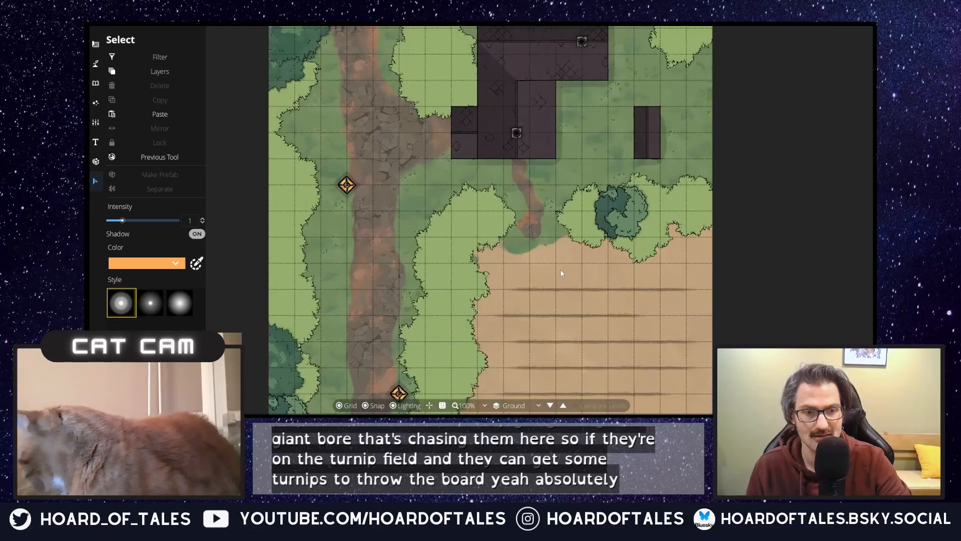
scroll(526, 224, down, 1)
drag(429, 185, 472, 231)
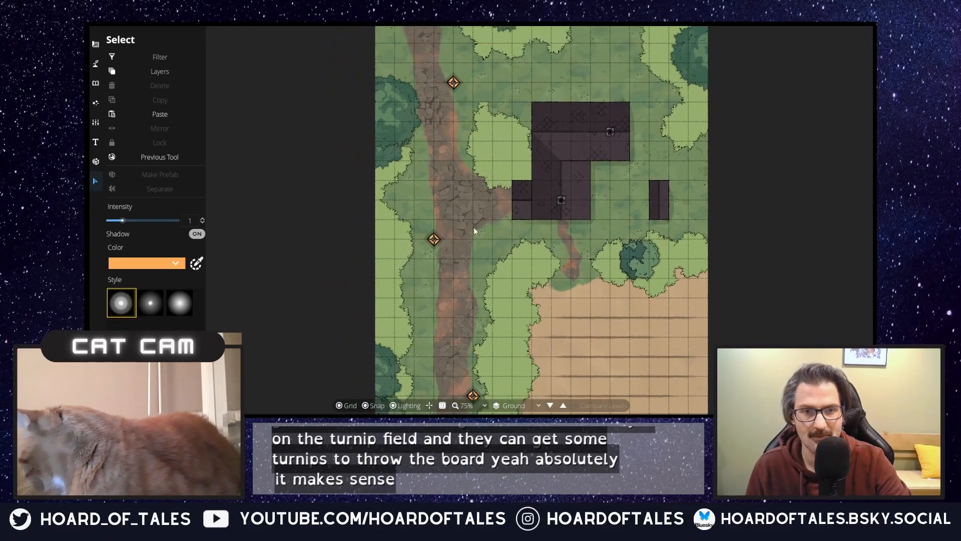
click(96, 83)
click(96, 64)
click(136, 119)
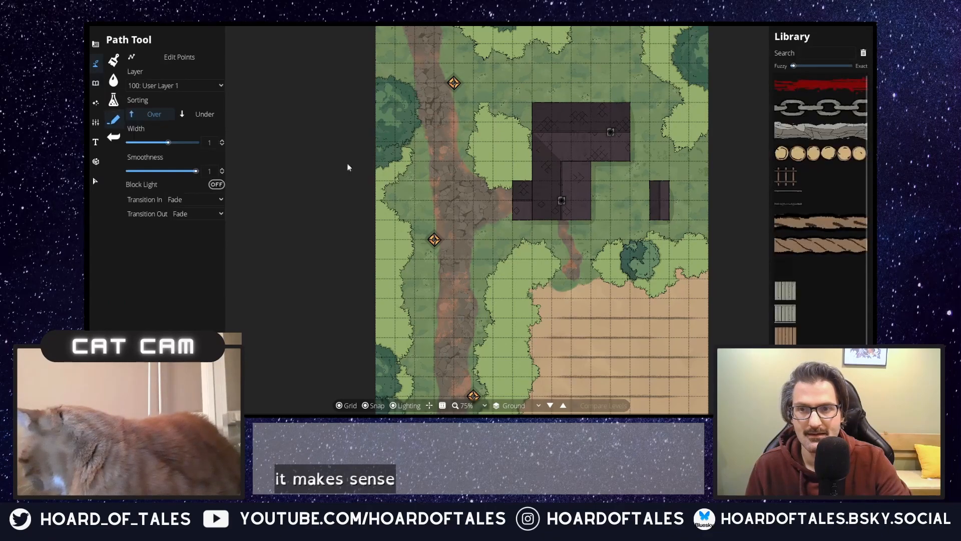
click(811, 162)
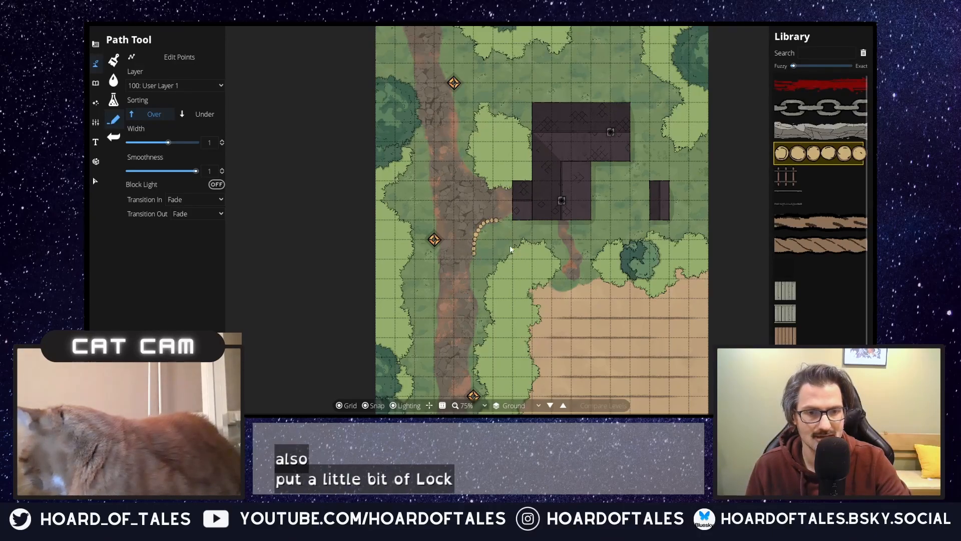
Step: Discard the started log fence and set both Transition In and Transition Out to None
scroll(478, 261, up, 2)
scroll(489, 242, up, 2)
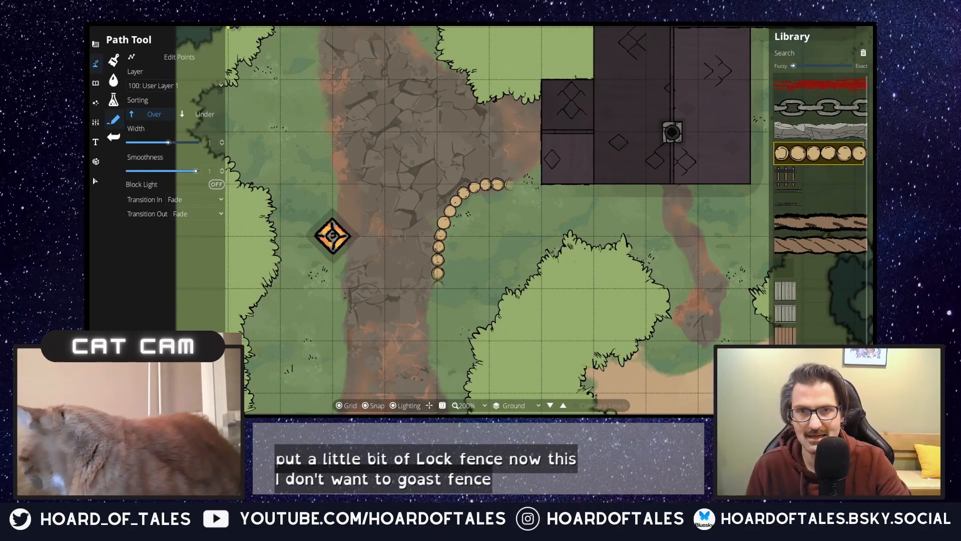
key(Escape)
click(195, 199)
click(188, 220)
click(189, 215)
click(189, 233)
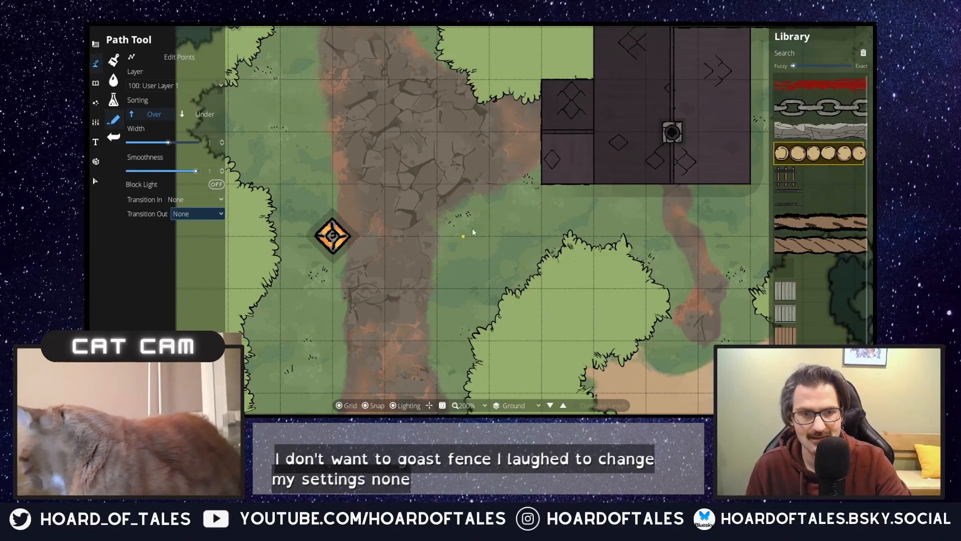
Step: Draw two curved log fences flanking the house's western entrance, each running from a corner of the entrance to the road's edge
click(535, 183)
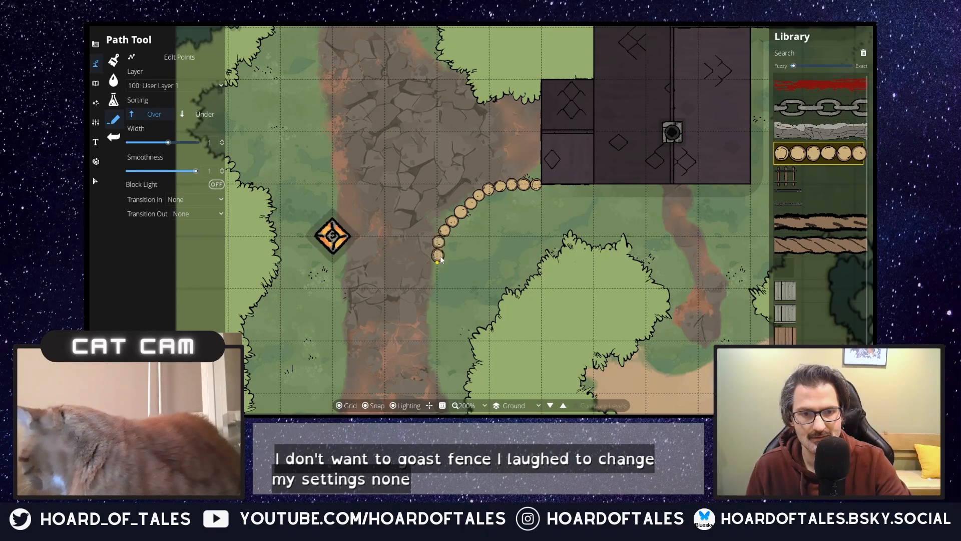
double_click(440, 260)
drag(524, 243, 495, 361)
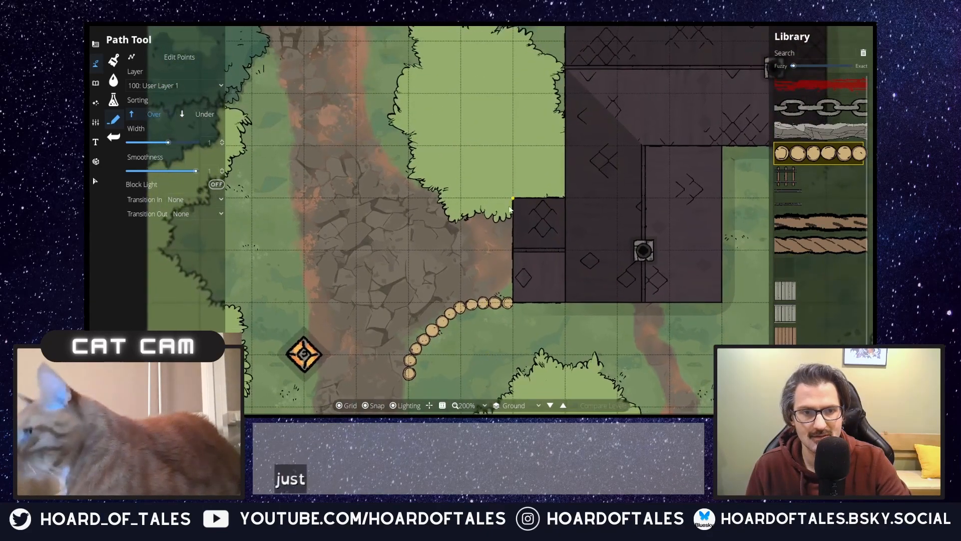
click(514, 200)
click(461, 198)
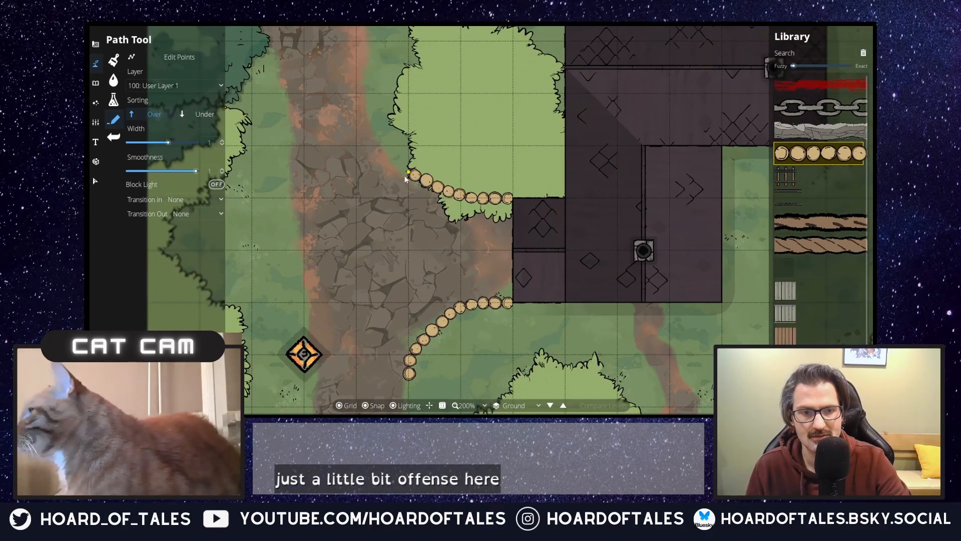
double_click(385, 149)
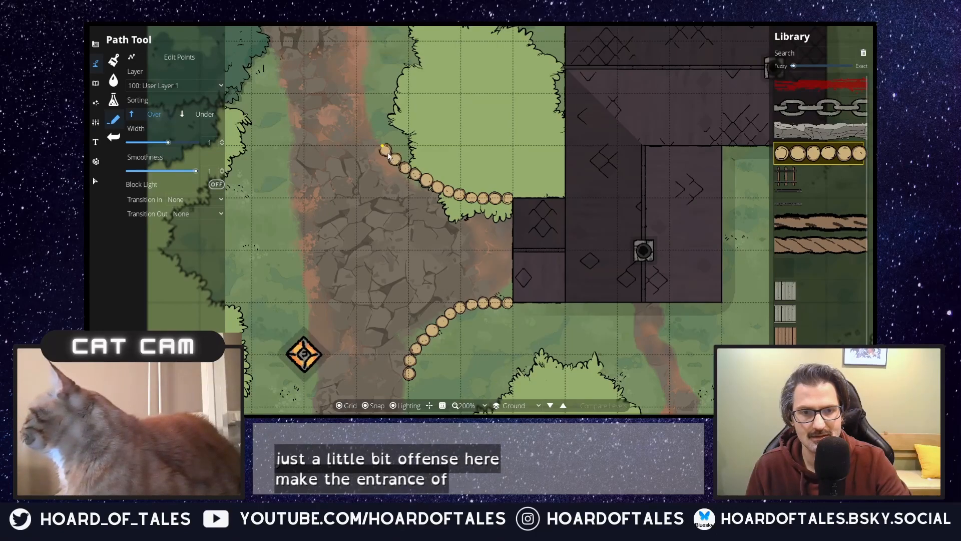
Step: Try out a curved log fence along the western edge of the road's northern stretch and discard it
scroll(407, 227, down, 4)
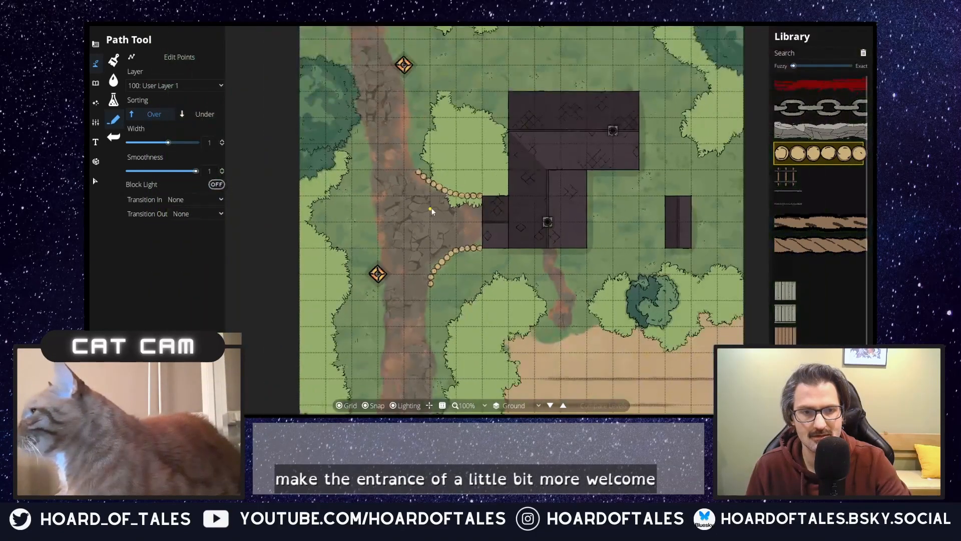
click(390, 132)
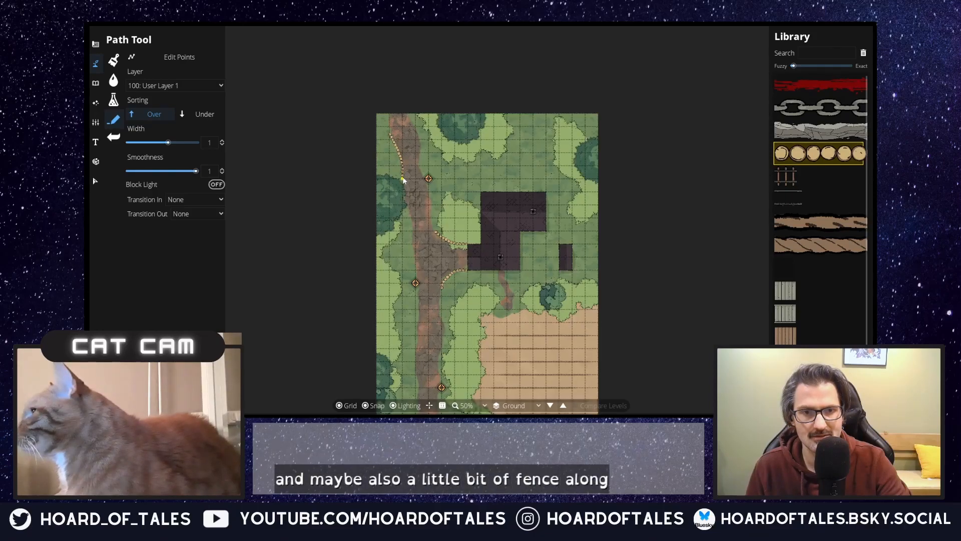
scroll(383, 150, up, 2)
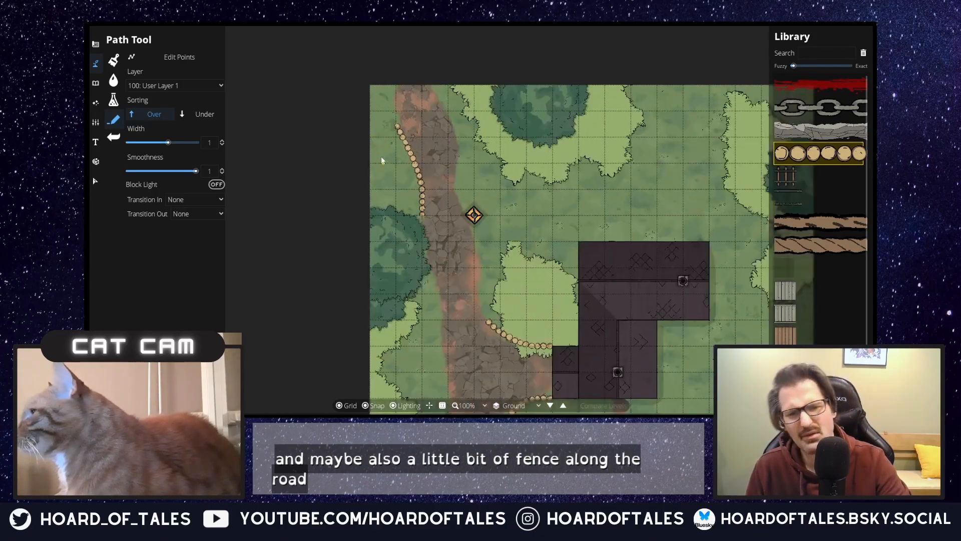
scroll(446, 213, up, 1)
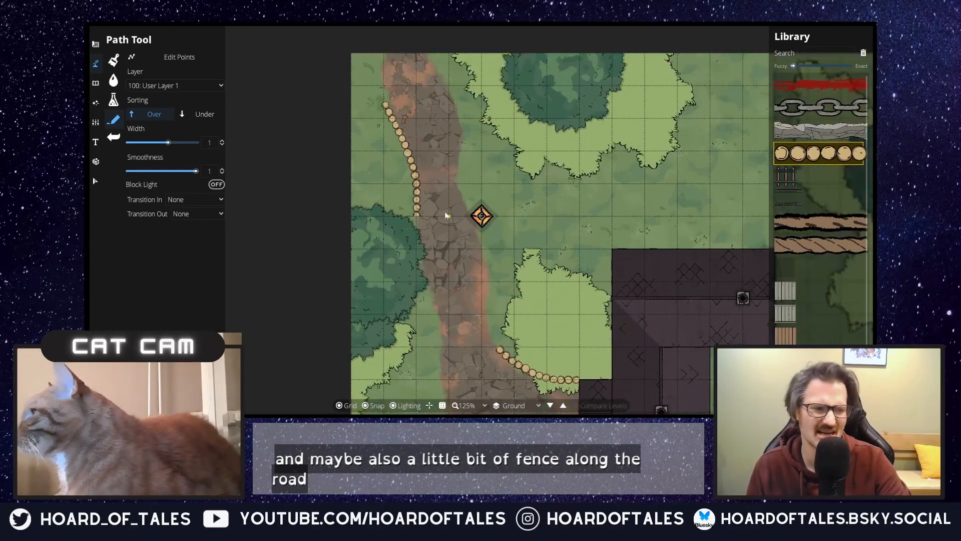
key(ctrl+z)
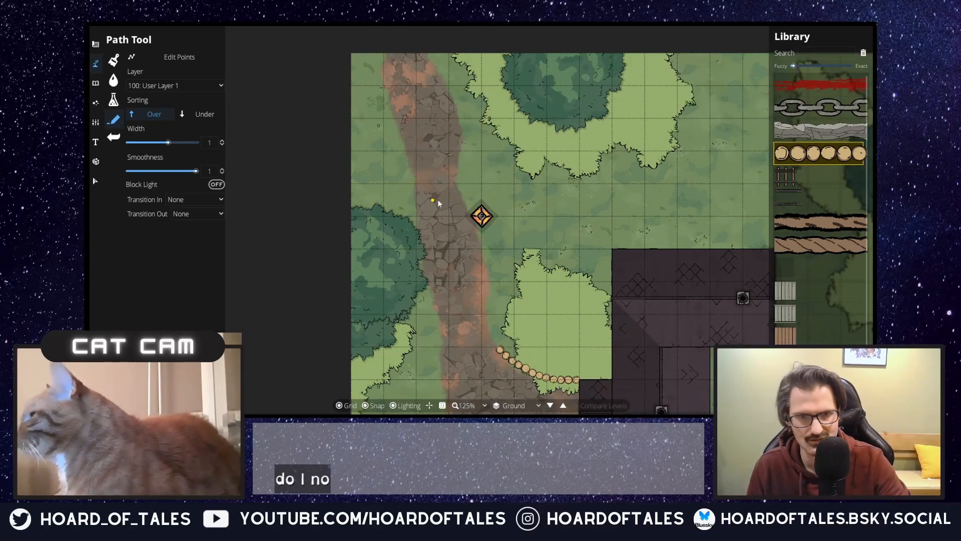
Step: Switch from drawing paths to the Object Tool for decorating the field and house surroundings
drag(532, 249, 503, 166)
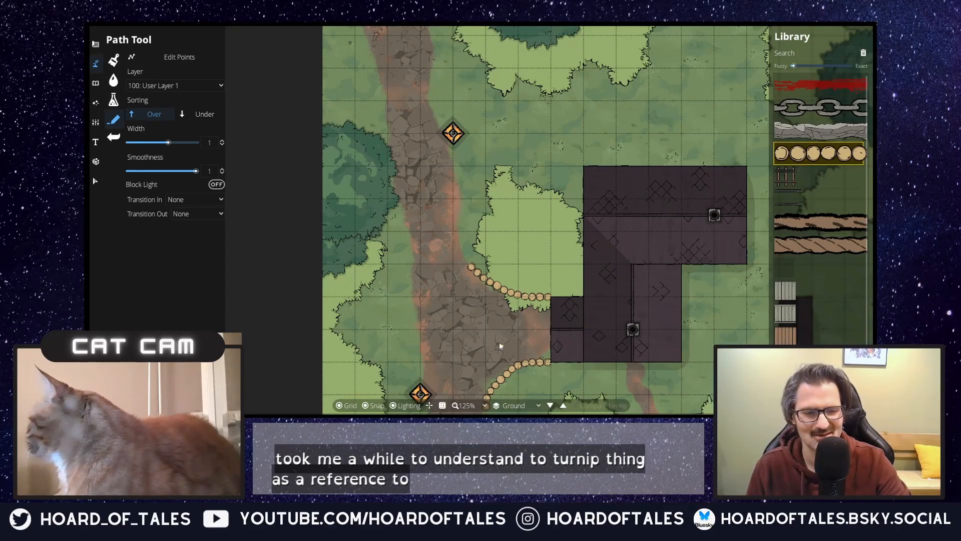
scroll(497, 346, down, 5)
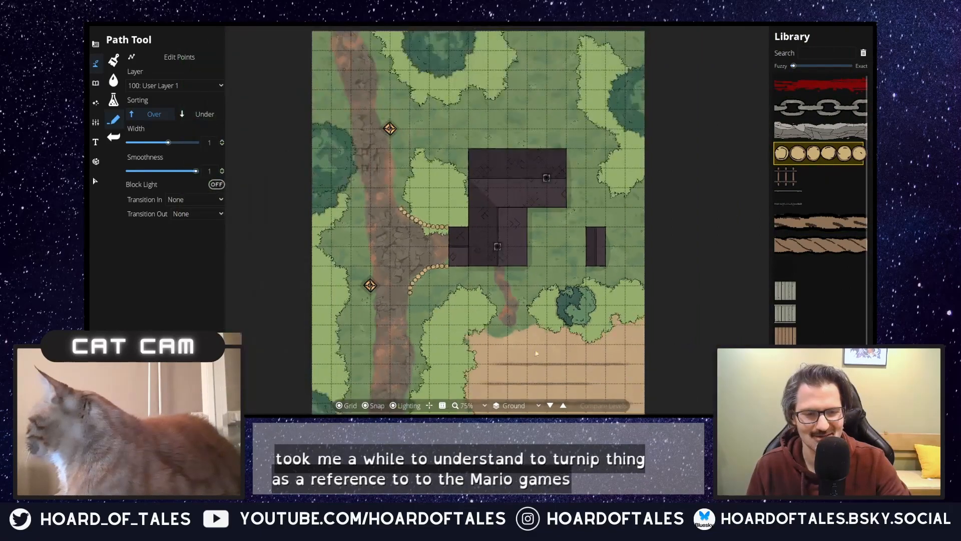
drag(519, 321, 521, 235)
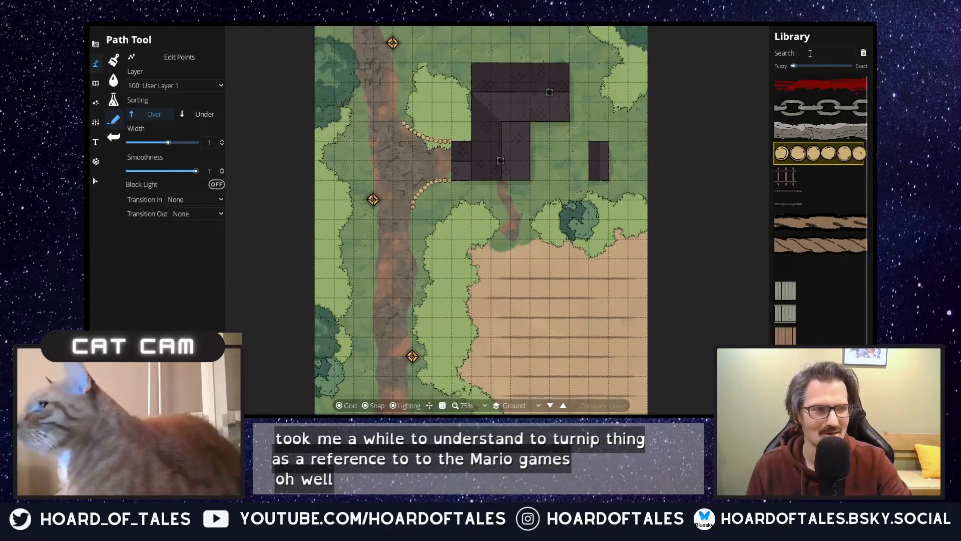
click(827, 53)
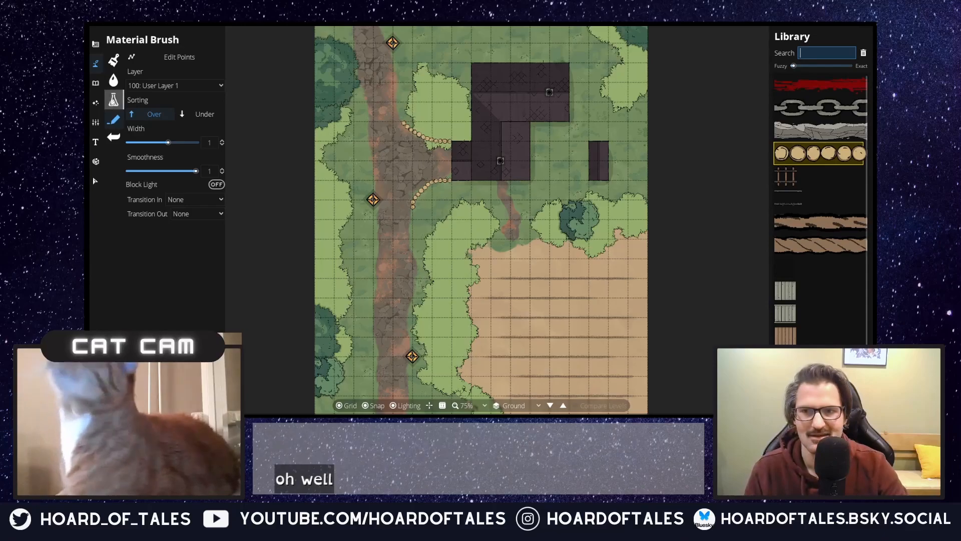
click(96, 83)
click(96, 63)
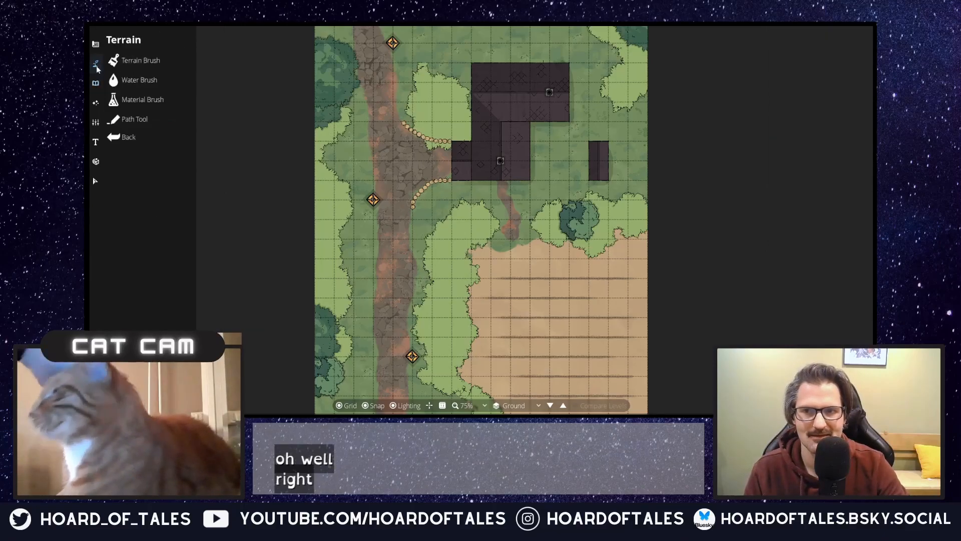
click(125, 60)
click(113, 80)
click(113, 80)
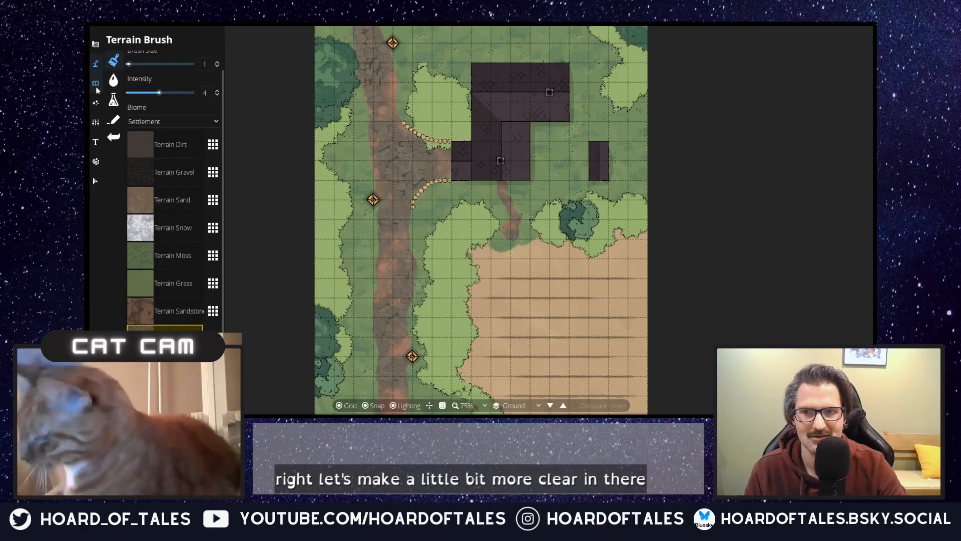
click(95, 82)
click(113, 60)
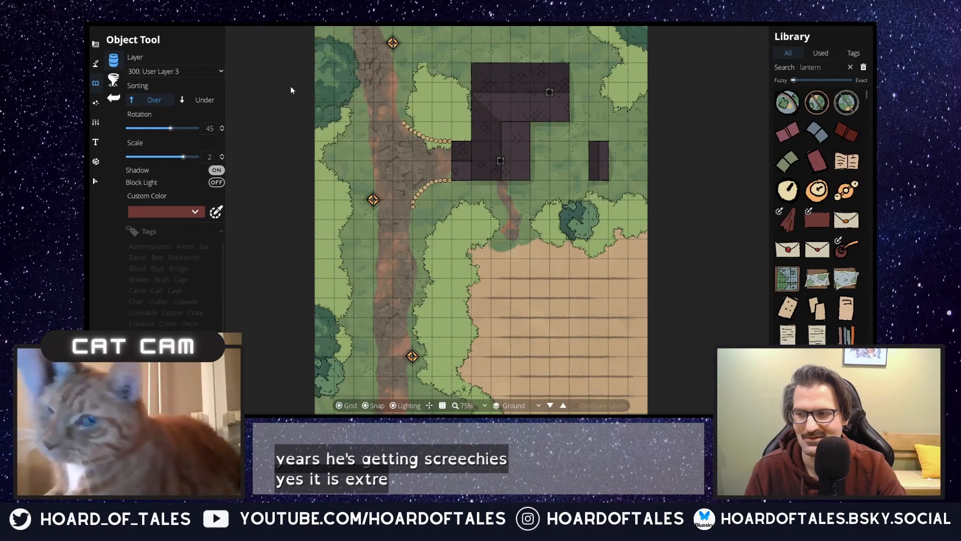
Step: Find a scarecrow in the library and place it in the middle of the turnip field with rotation 105 and scale 1
double_click(843, 67)
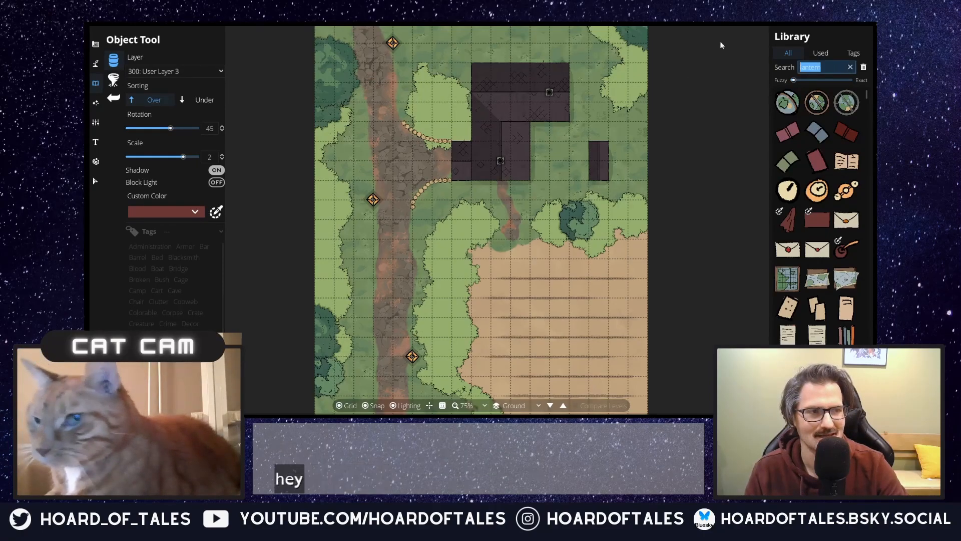
key(BackSpace)
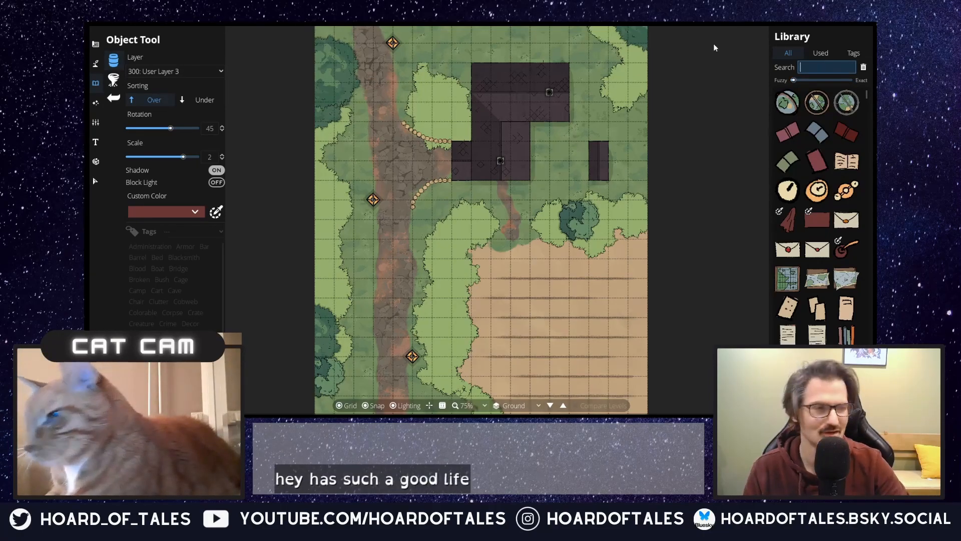
text(s)
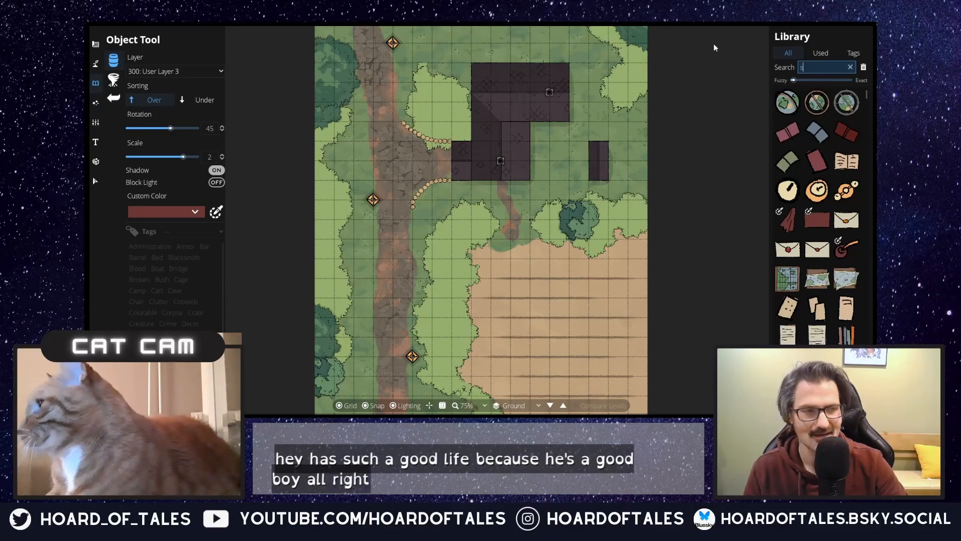
text(carecrow)
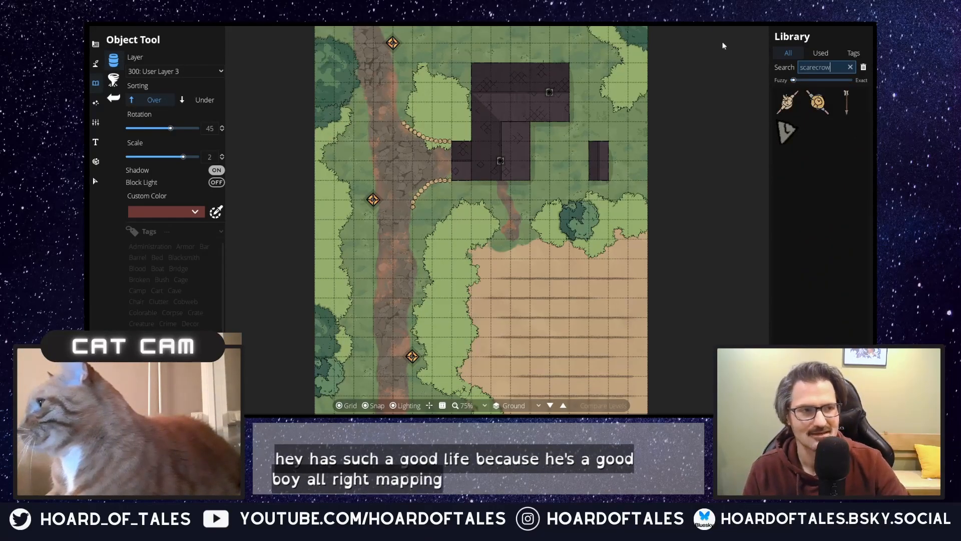
click(788, 102)
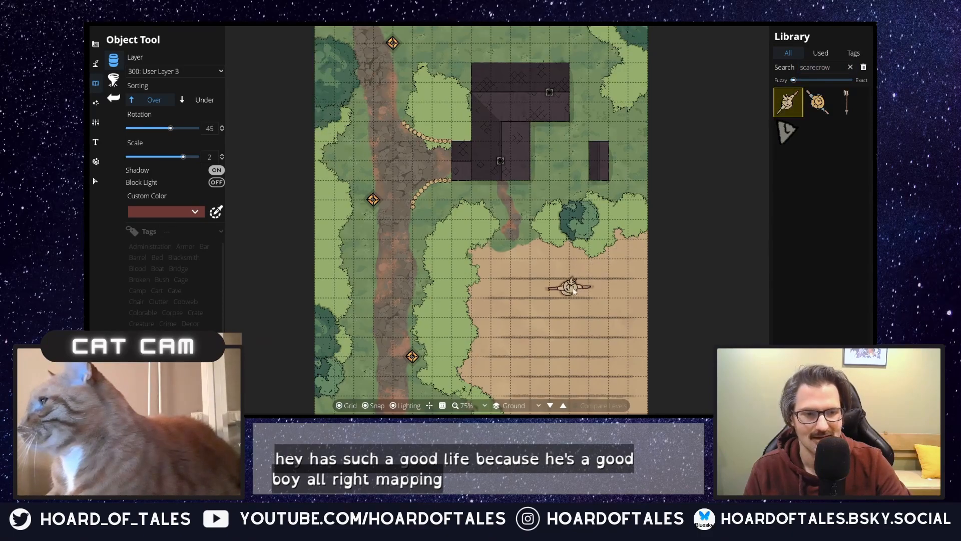
click(210, 157)
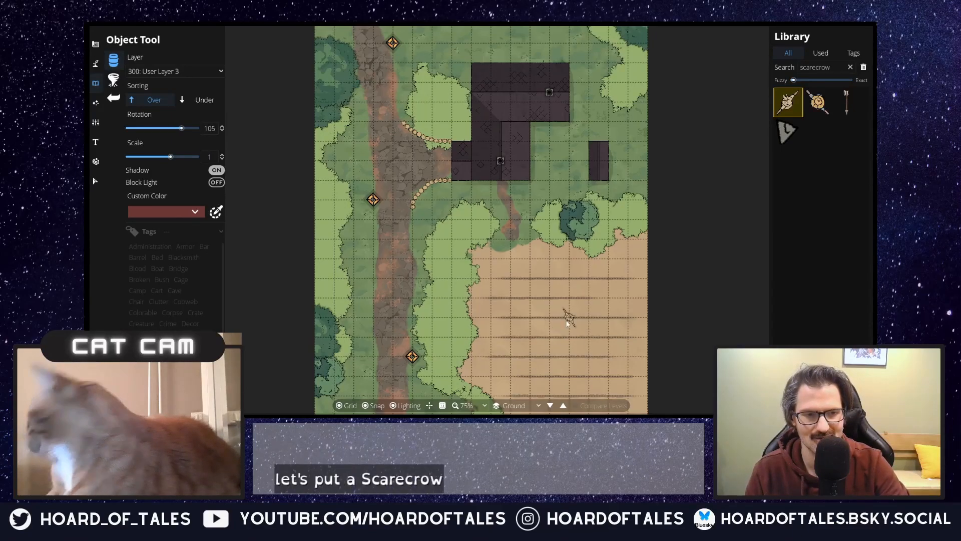
mouse_move(596, 319)
mouse_down()
mouse_move(546, 142)
mouse_move(600, 381)
mouse_move(596, 428)
mouse_move(605, 330)
mouse_up()
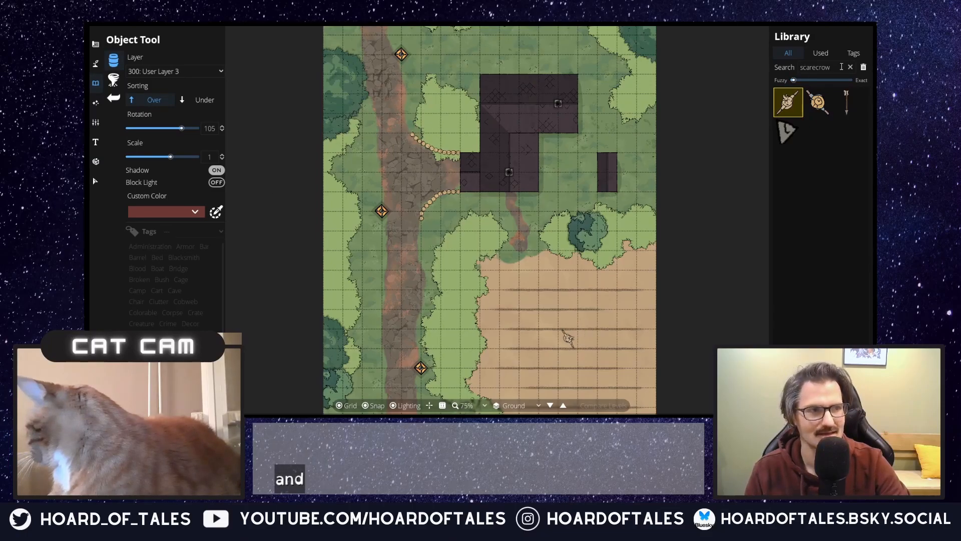
Step: Find a well in the library and place the water-filled version on the grass between the house and the small eastern outbuilding
text(well)
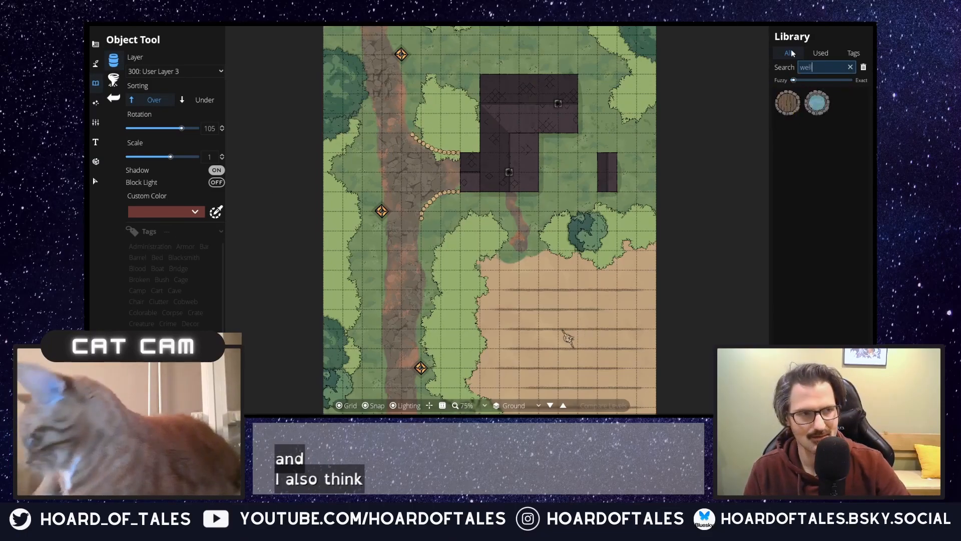
click(817, 102)
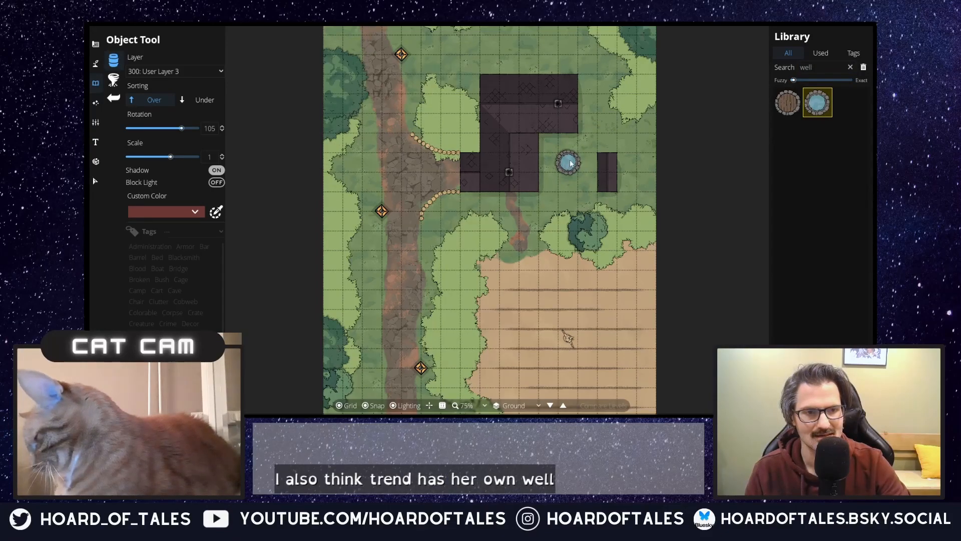
click(570, 163)
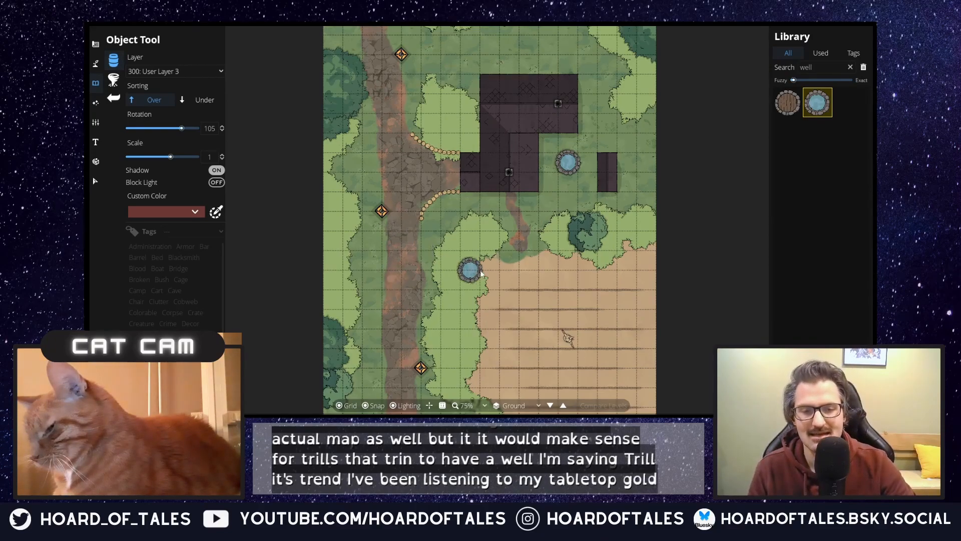
Step: Delete both curved log fences flanking the house's western entrance
drag(488, 263, 492, 377)
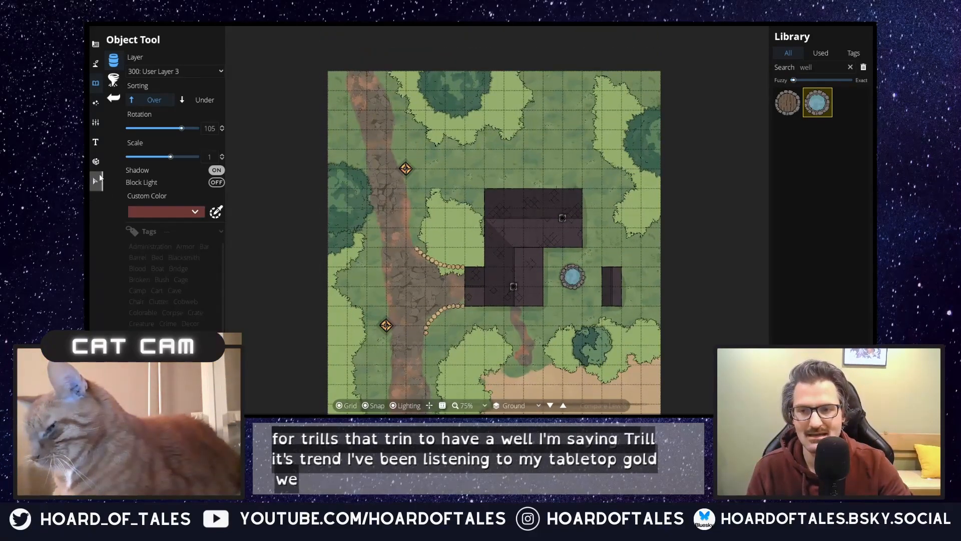
click(96, 181)
click(442, 266)
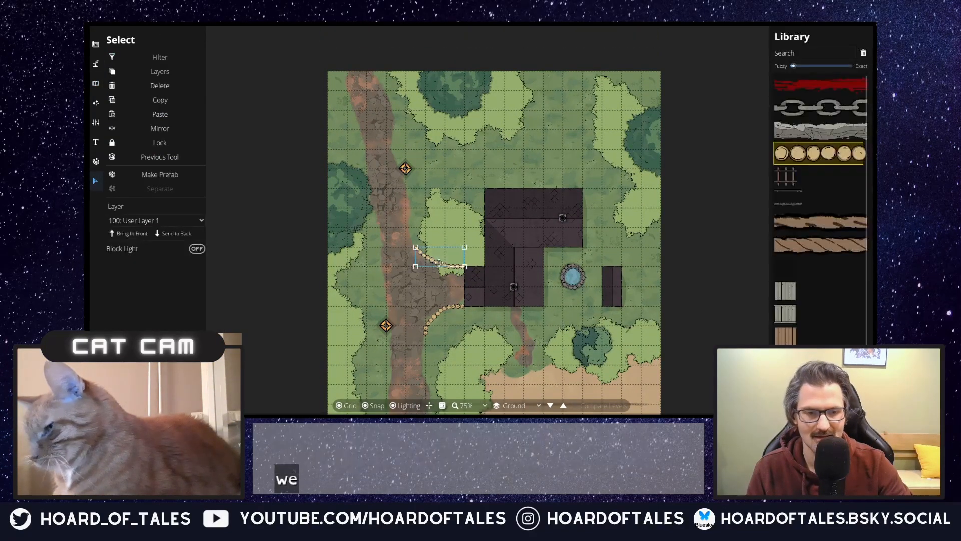
key(Delete)
click(449, 315)
key(Delete)
drag(449, 315, 407, 230)
scroll(359, 219, down, 1)
click(420, 198)
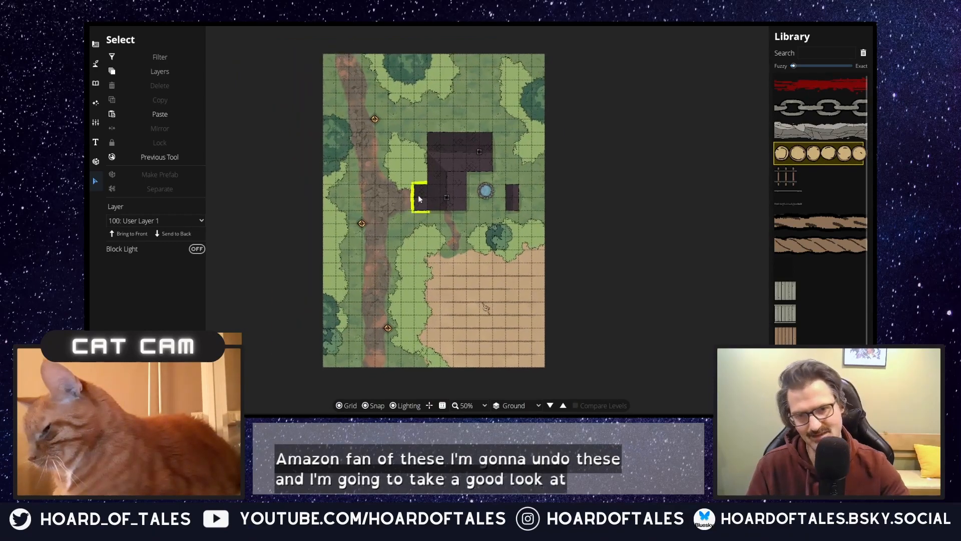